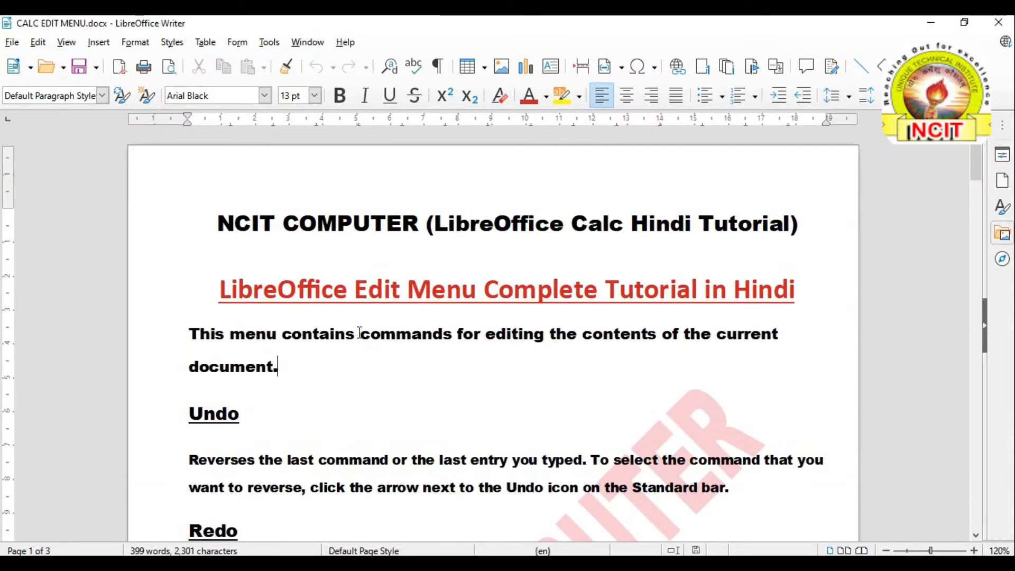
Scroll through the Edit menu notes in Writer, then switch to the blank Untitled 1 spreadsheet in Calc
scroll(360, 333, "down", 1)
scroll(358, 332, "down", 9)
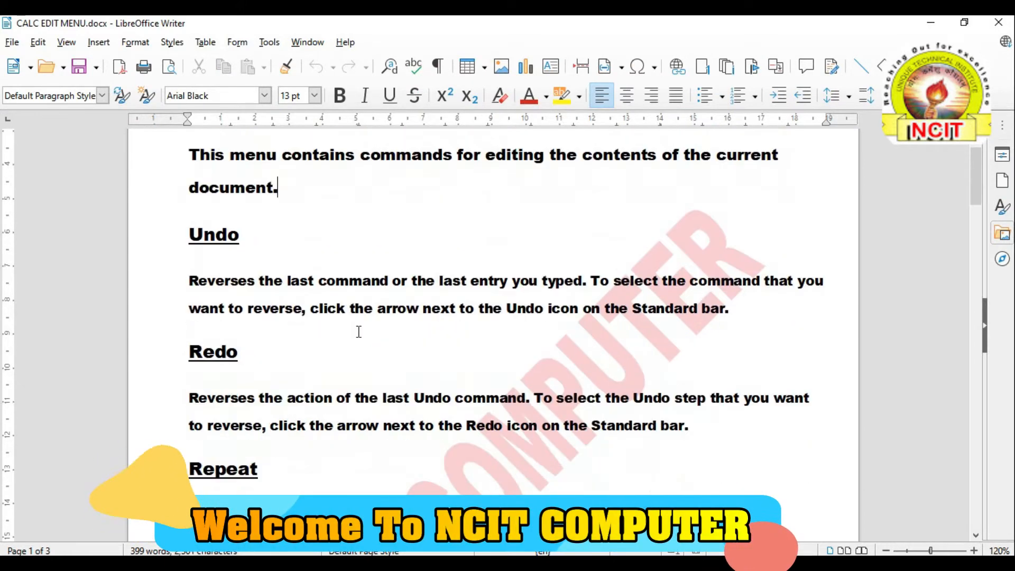
scroll(357, 334, "down", 10)
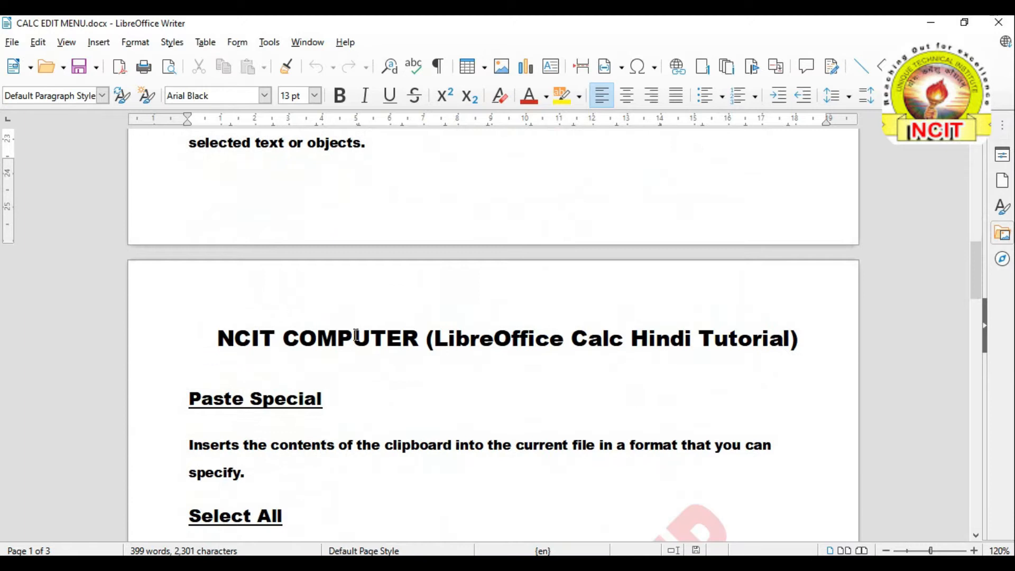
scroll(356, 335, "down", 2)
scroll(356, 336, "up", 5)
left_click(593, 563)
left_click(109, 189)
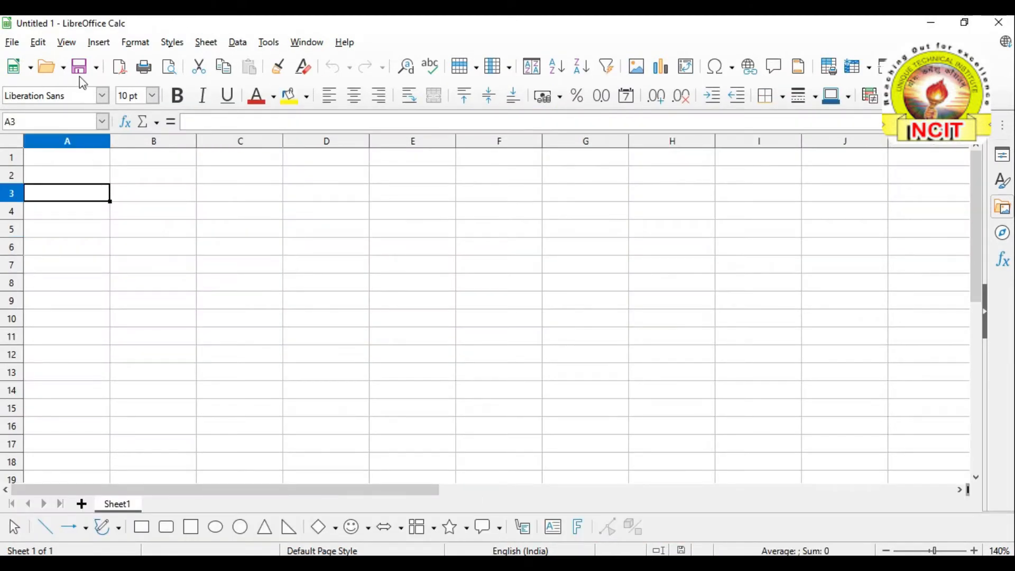
Look over the Edit and File menus in Calc without choosing a command
left_click(39, 42)
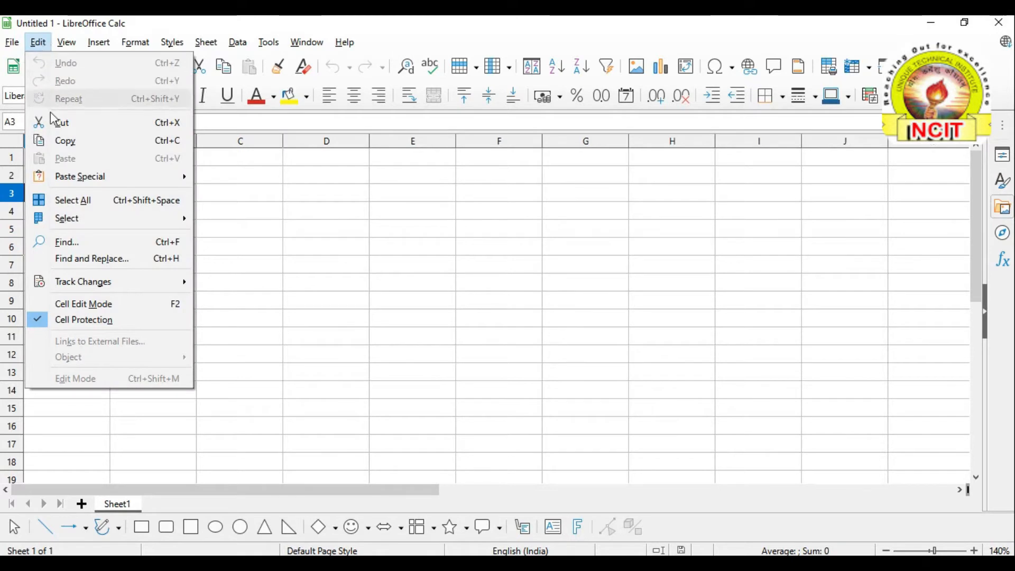
left_click(278, 293)
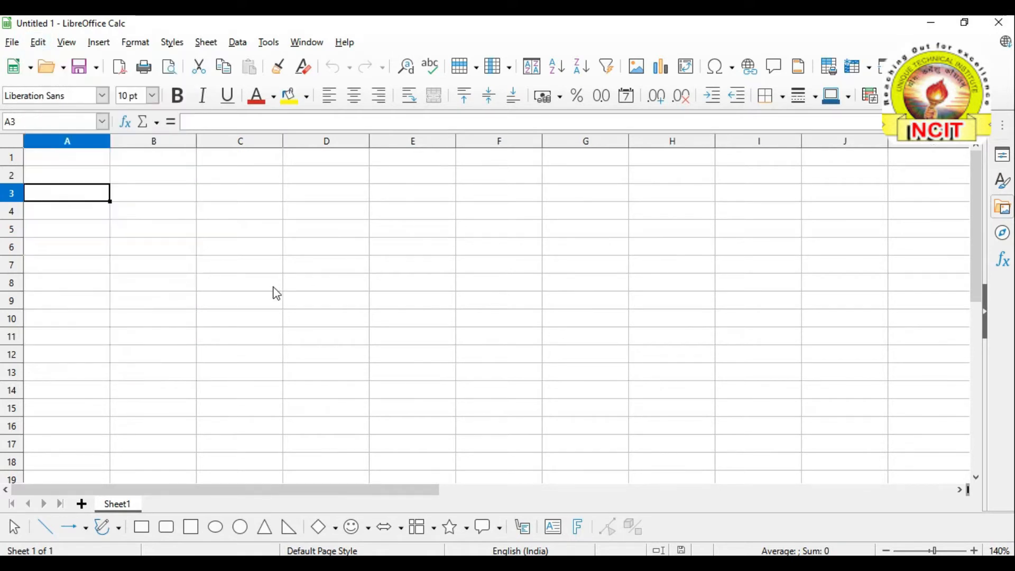
left_click(254, 267)
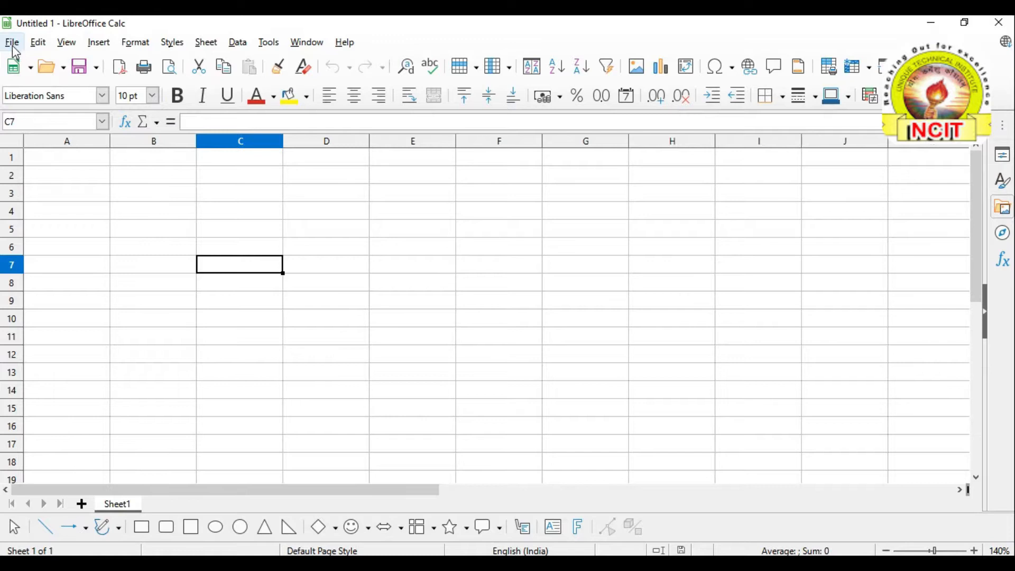
left_click(13, 46)
left_click(233, 239)
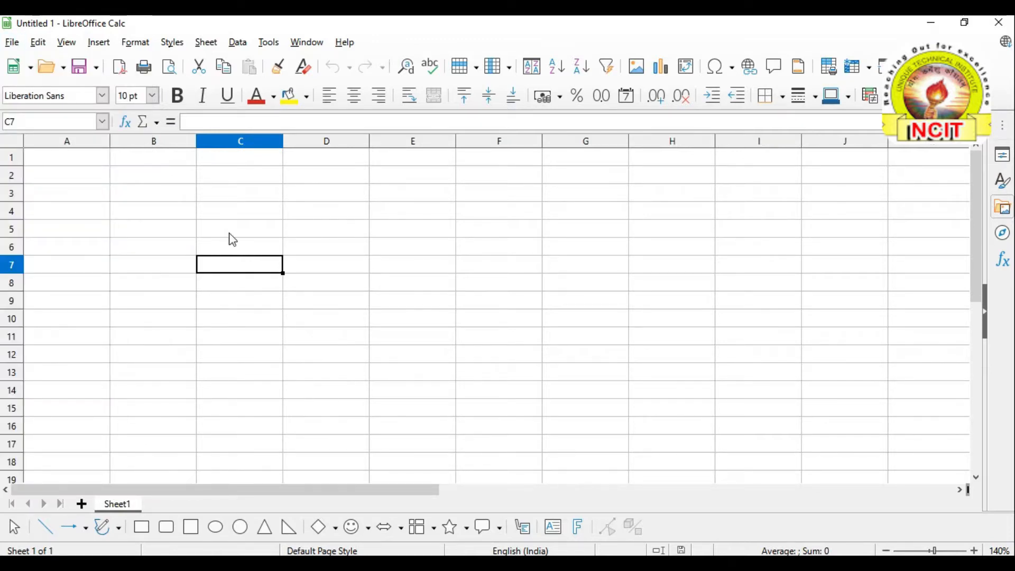
left_click(229, 233)
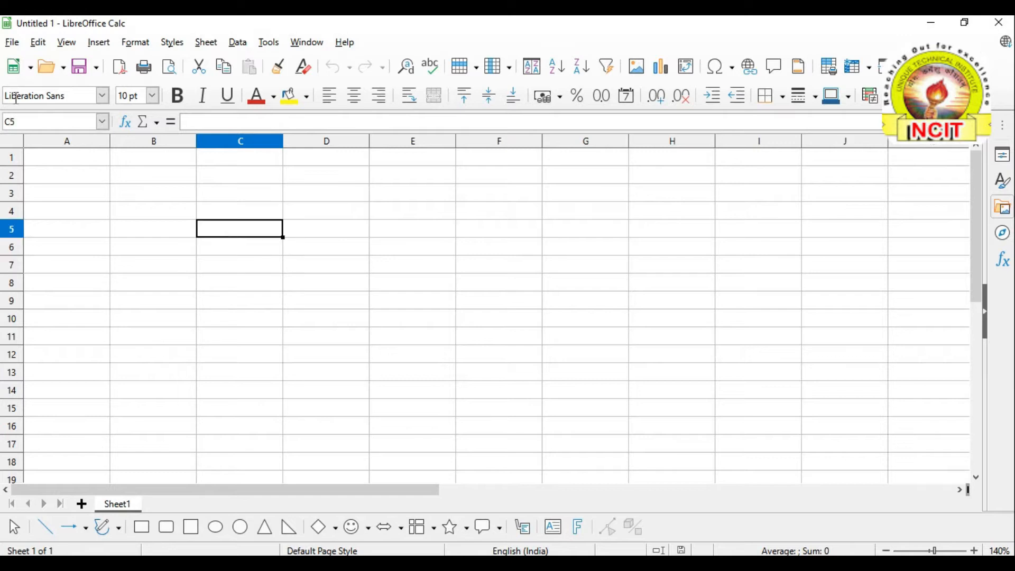
Show the Paste Special submenu, then return to the Edit menu notes in Writer
left_click(13, 42)
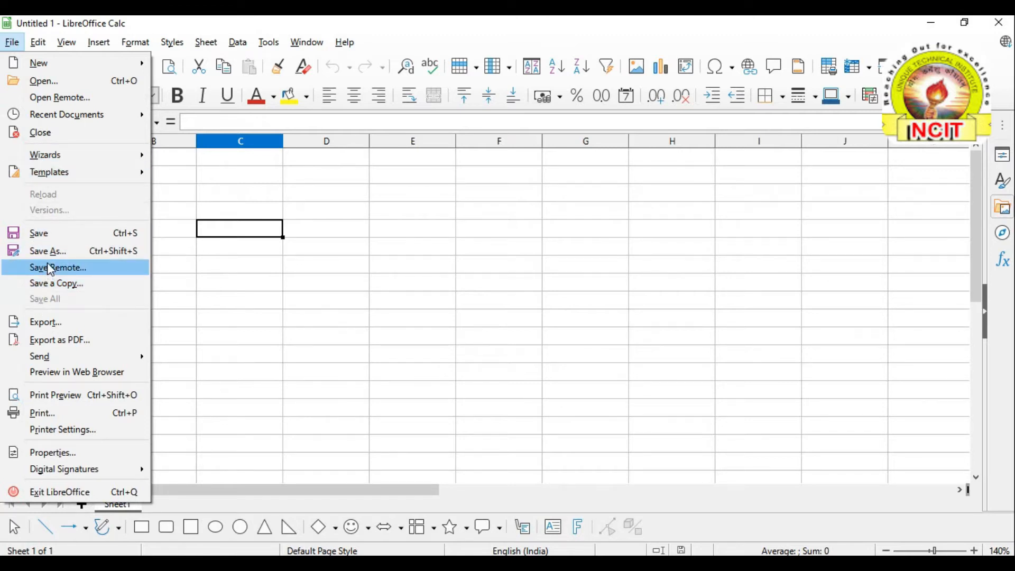
mouse_move(40, 45)
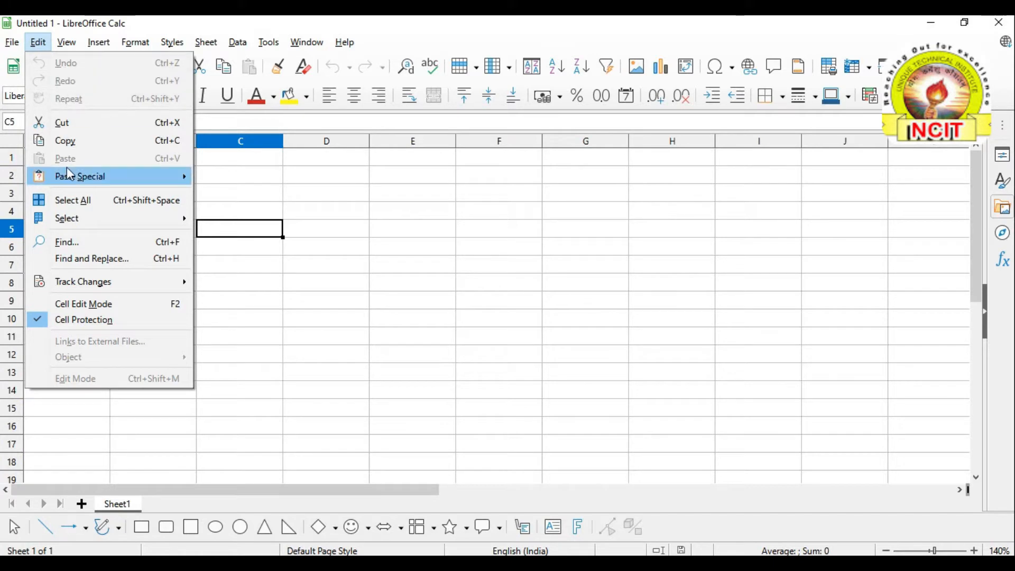
mouse_move(68, 168)
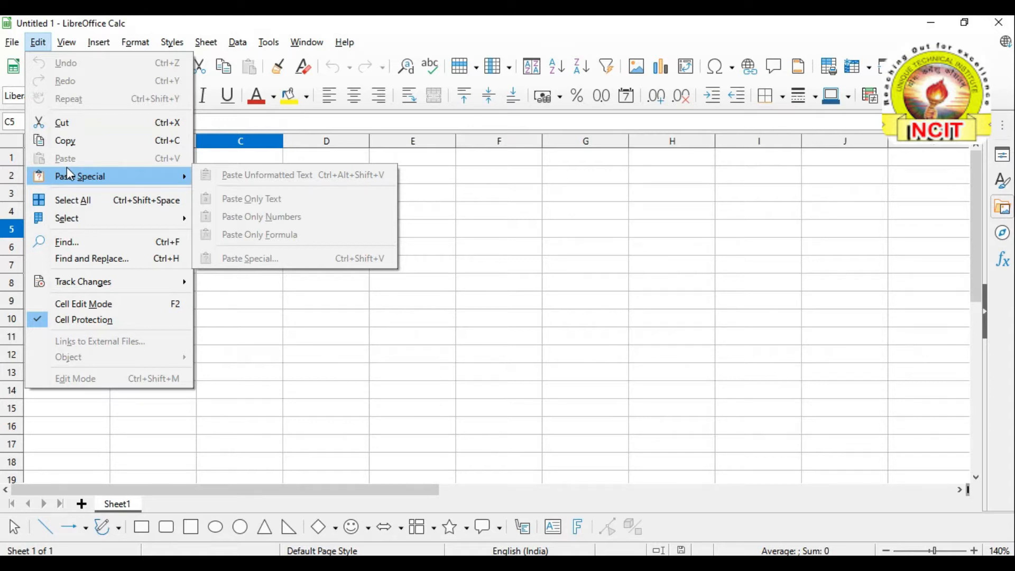
left_click(327, 324)
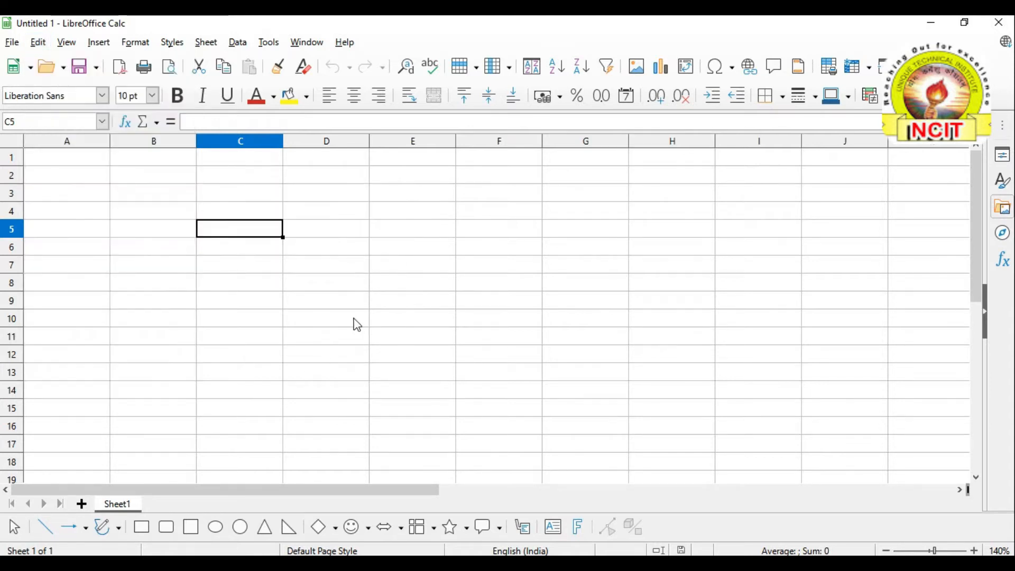
left_click(571, 564)
Scroll the Writer notes to the Undo and Redo descriptions
scroll(365, 276, "up", 4)
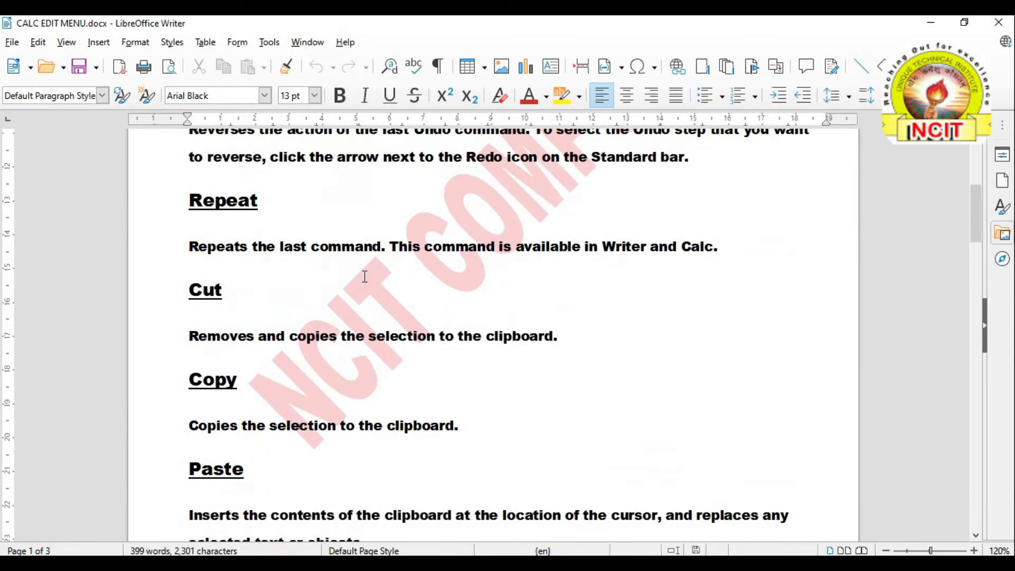
scroll(364, 276, "up", 5)
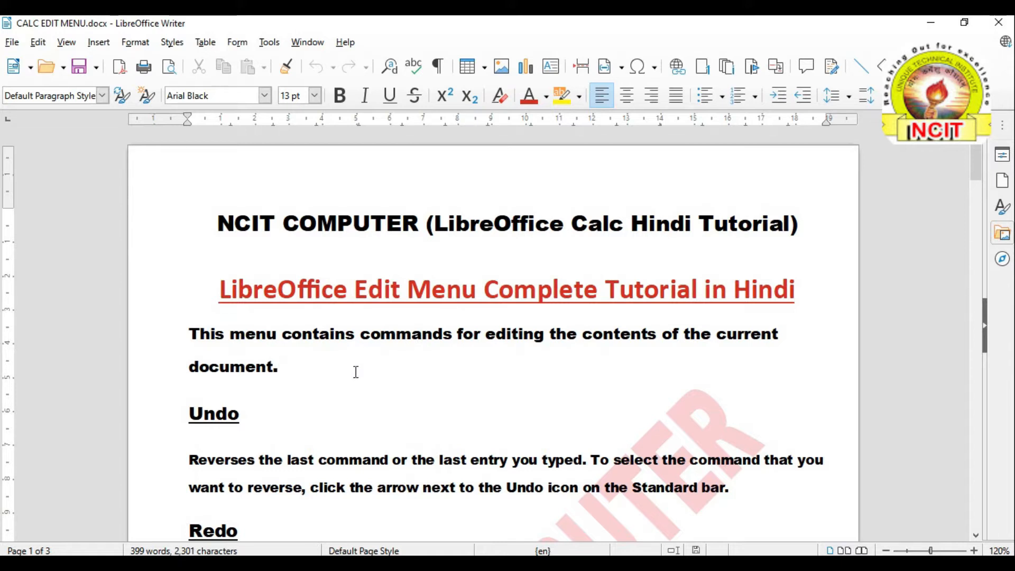
scroll(340, 346, "down", 1)
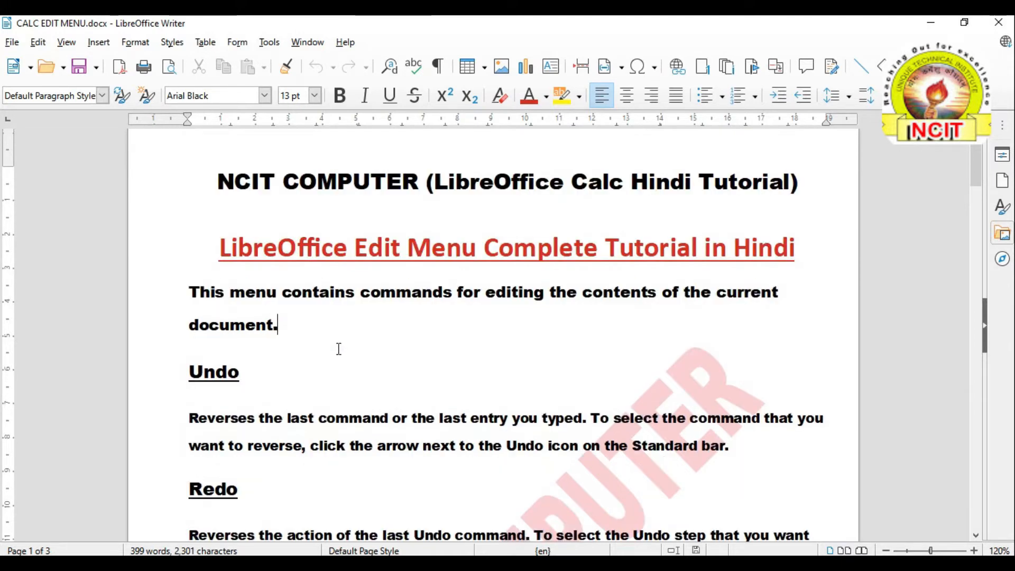
scroll(272, 345, "down", 1)
scroll(272, 344, "down", 3)
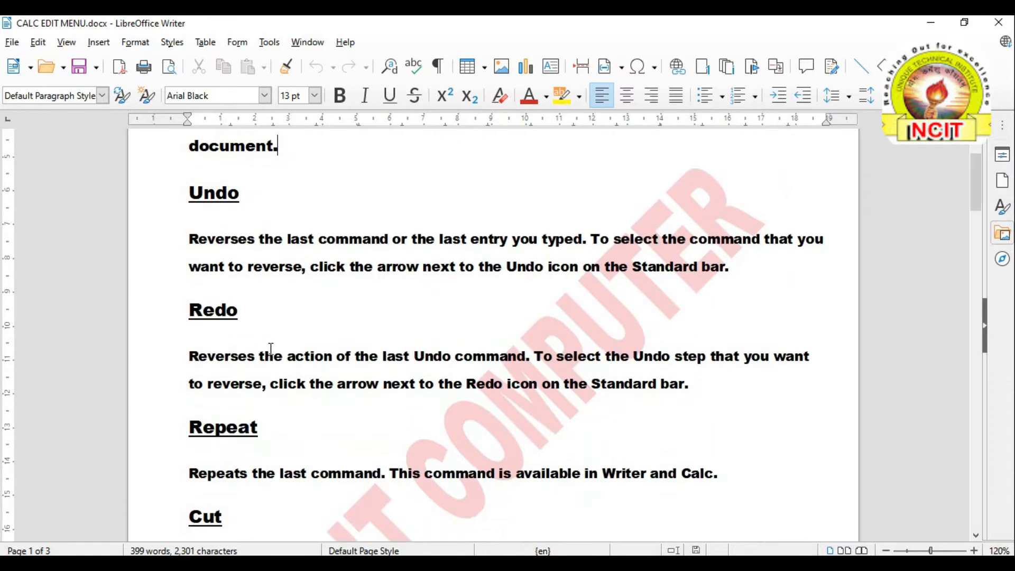
scroll(268, 346, "down", 4)
scroll(266, 341, "down", 4)
scroll(265, 341, "up", 7)
scroll(265, 340, "up", 5)
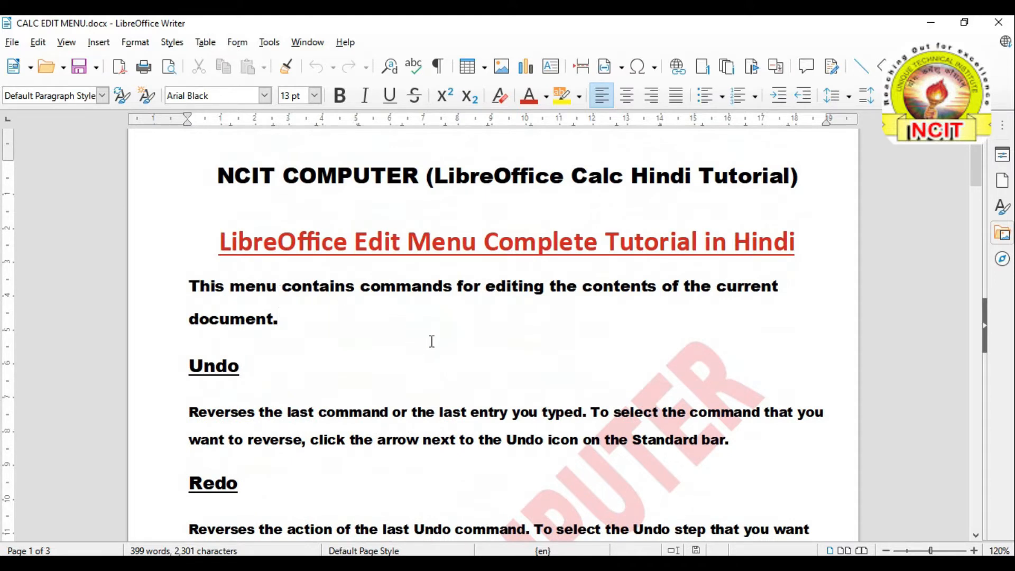
scroll(236, 340, "down", 1)
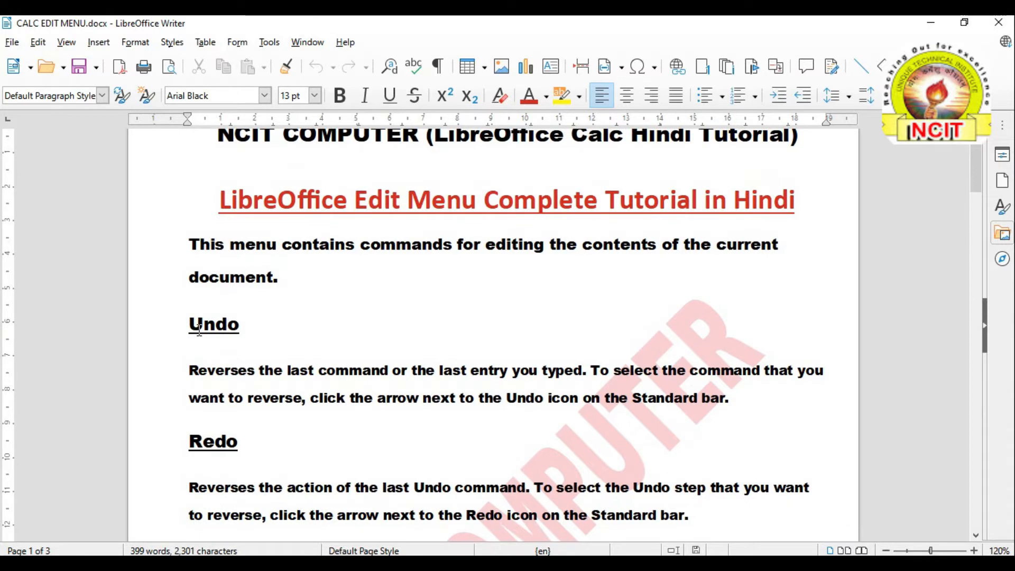
Highlight the Undo heading, deselect it, and switch back to the blank Calc sheet
left_click_drag(189, 325, 237, 326)
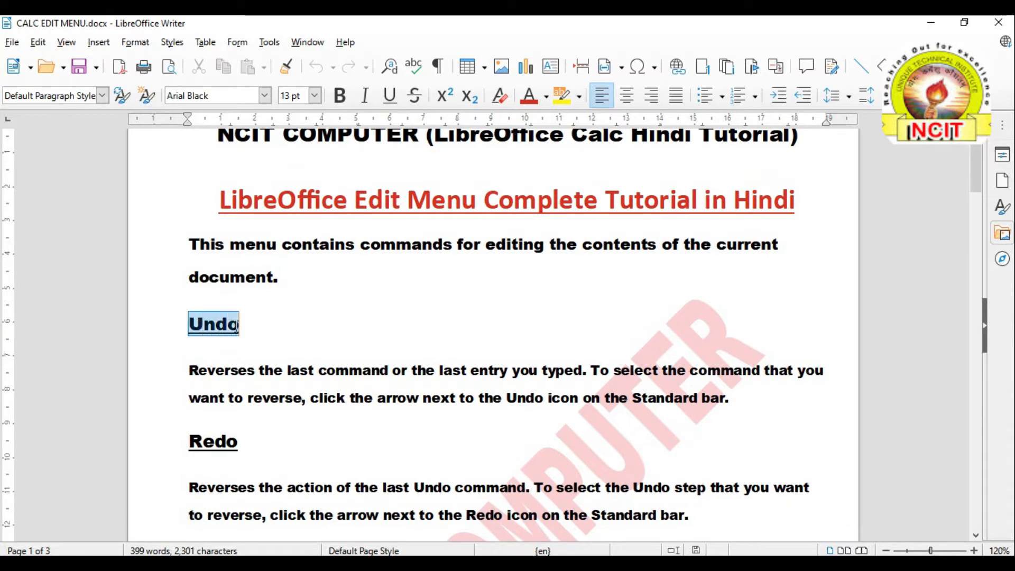
left_click(300, 371)
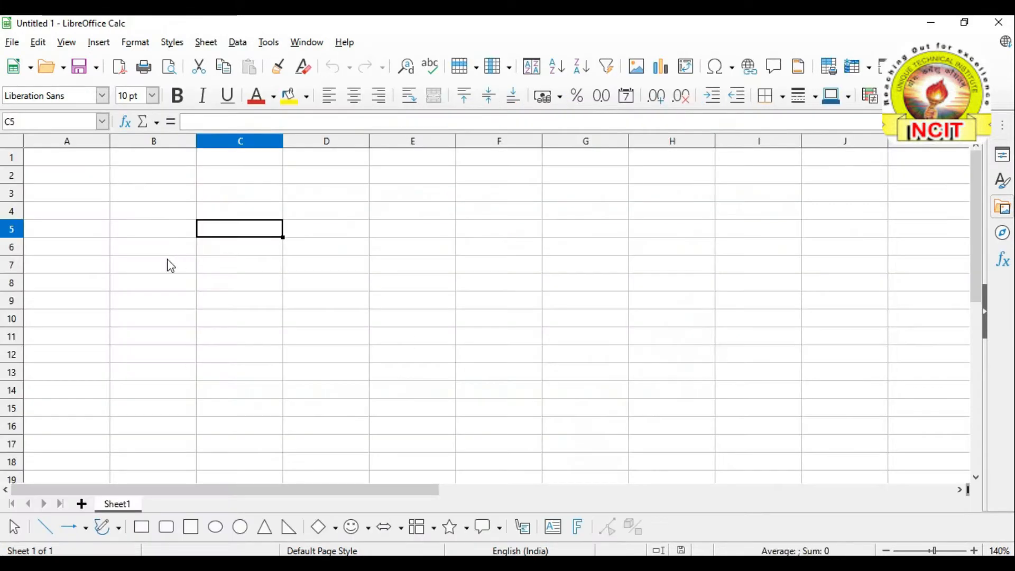
left_click(190, 234)
left_click(250, 231)
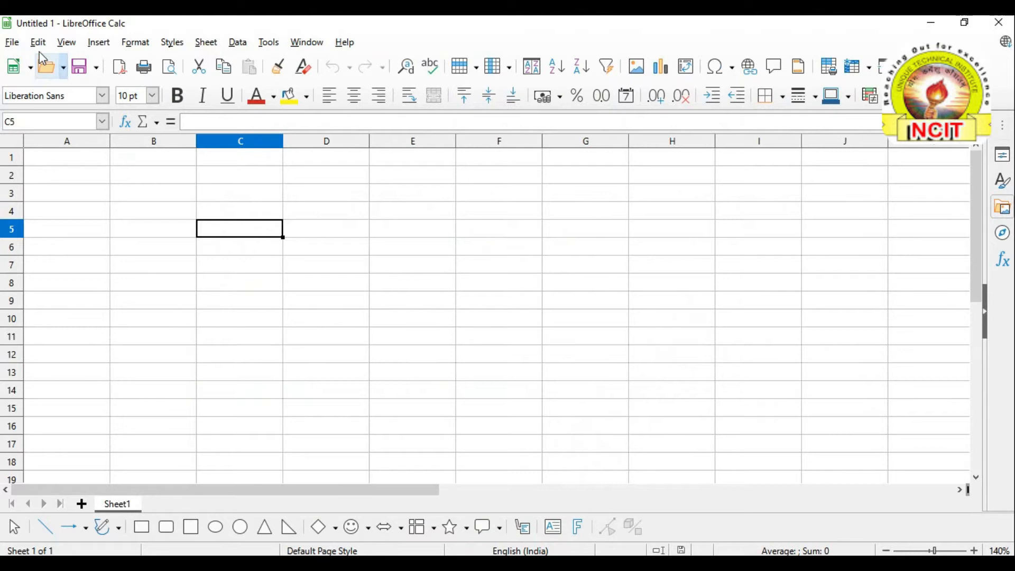
left_click(40, 43)
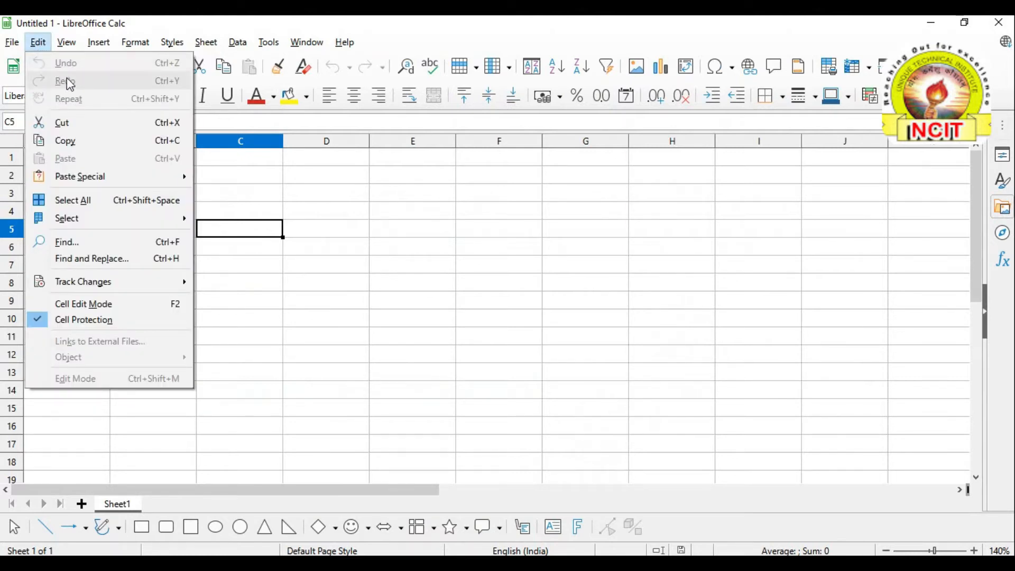
left_click(235, 217)
left_click(227, 214)
left_click(180, 215)
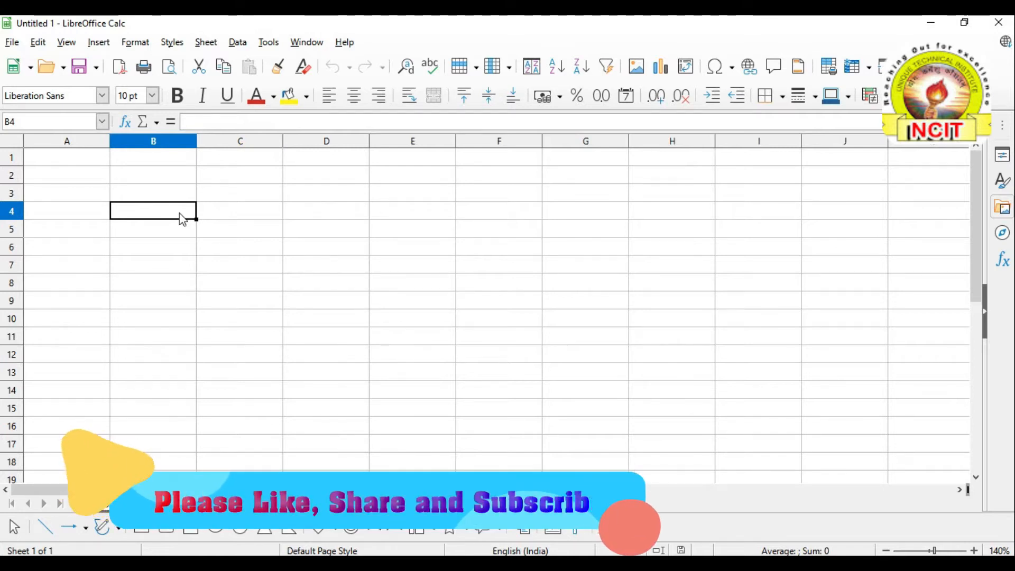
left_click(252, 212)
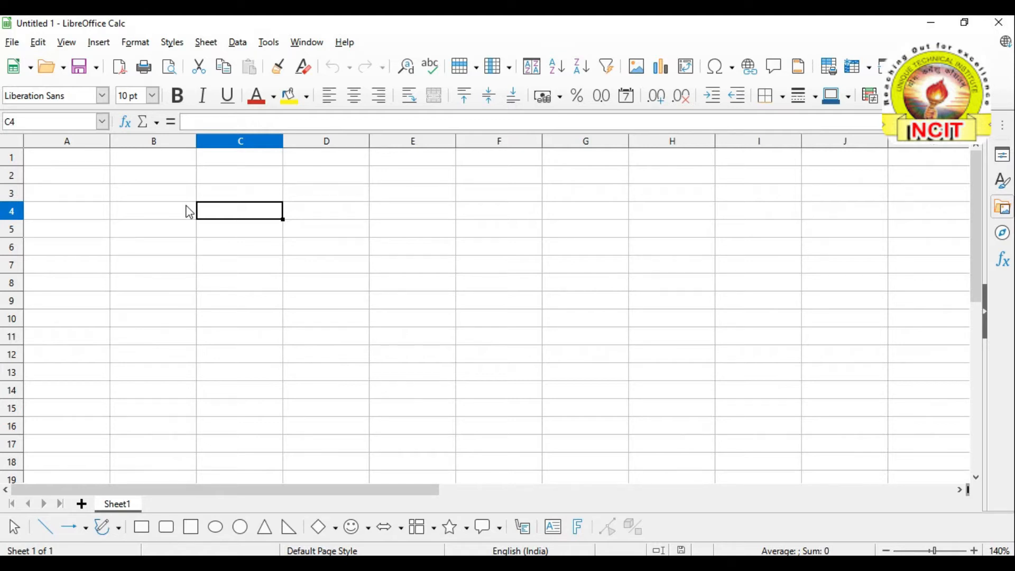
Type NCIT into C4 and COMPUTER into D4, then look over the Edit menu
type("NCIT")
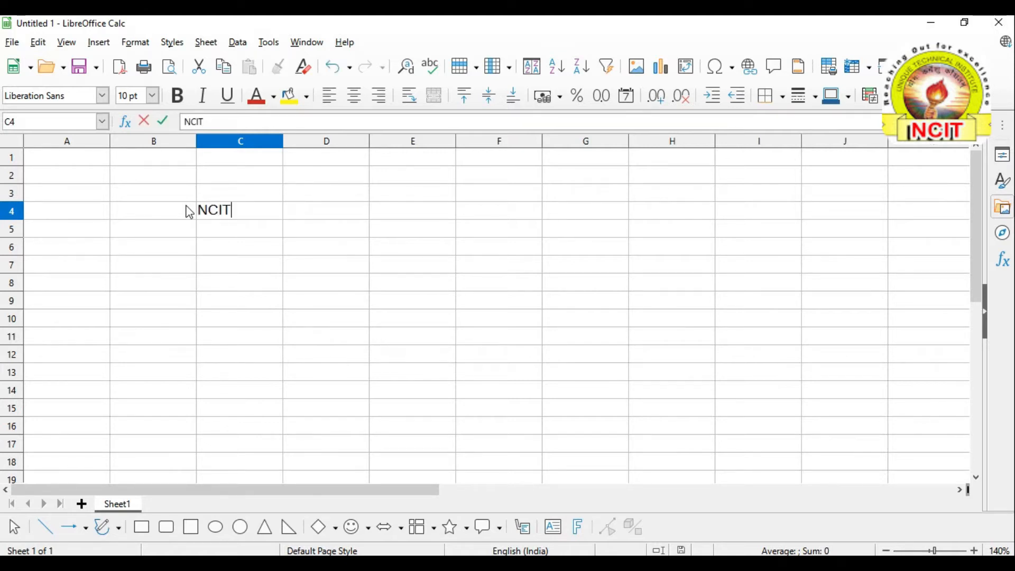
left_click(324, 208)
type("COMPUTER")
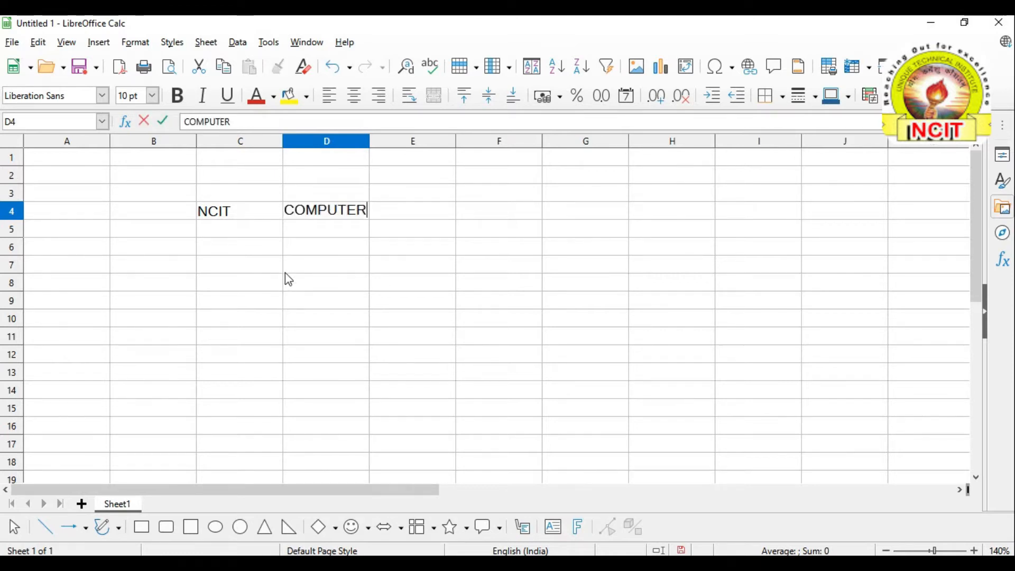
left_click(286, 272)
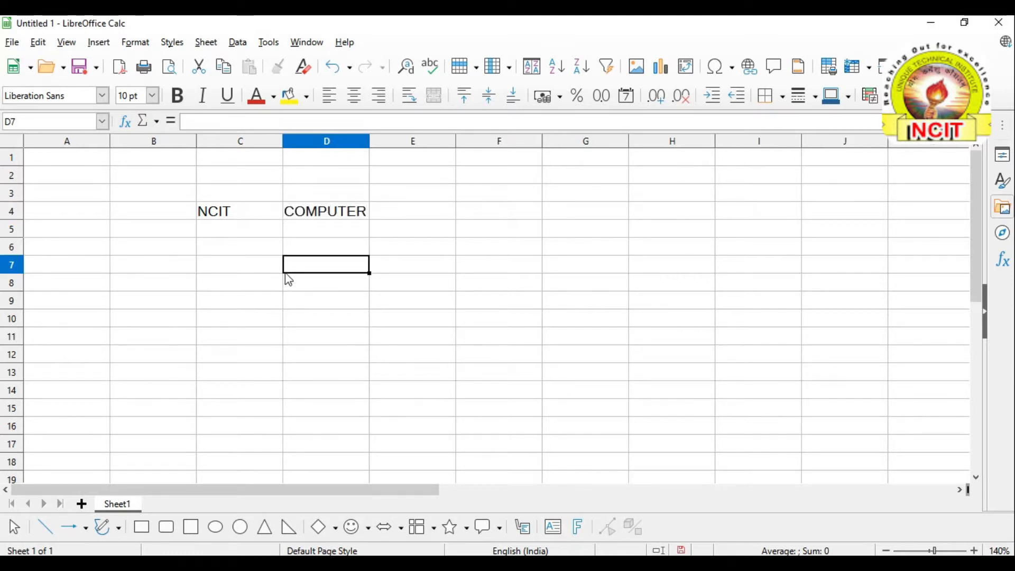
left_click(42, 46)
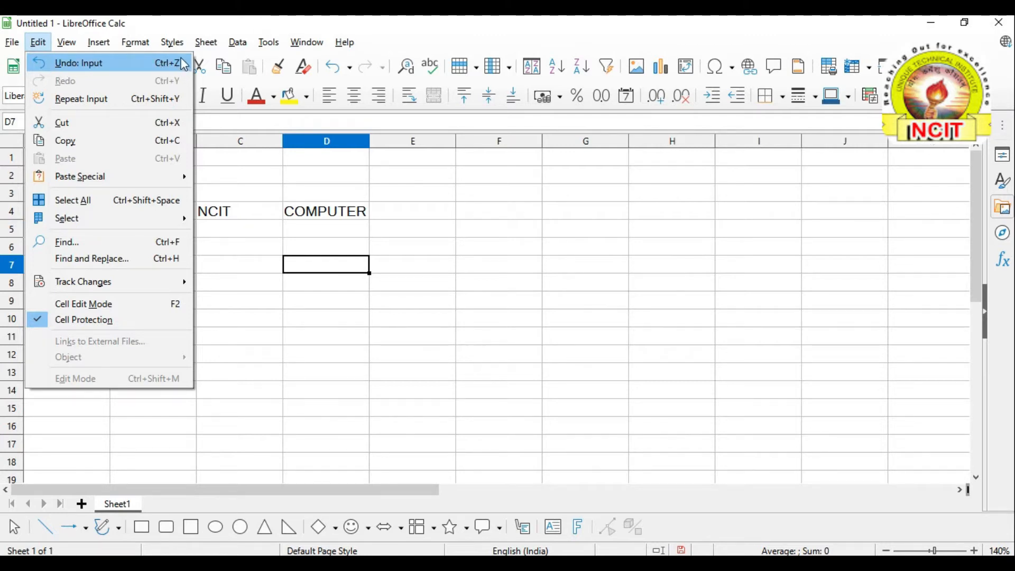
left_click(417, 244)
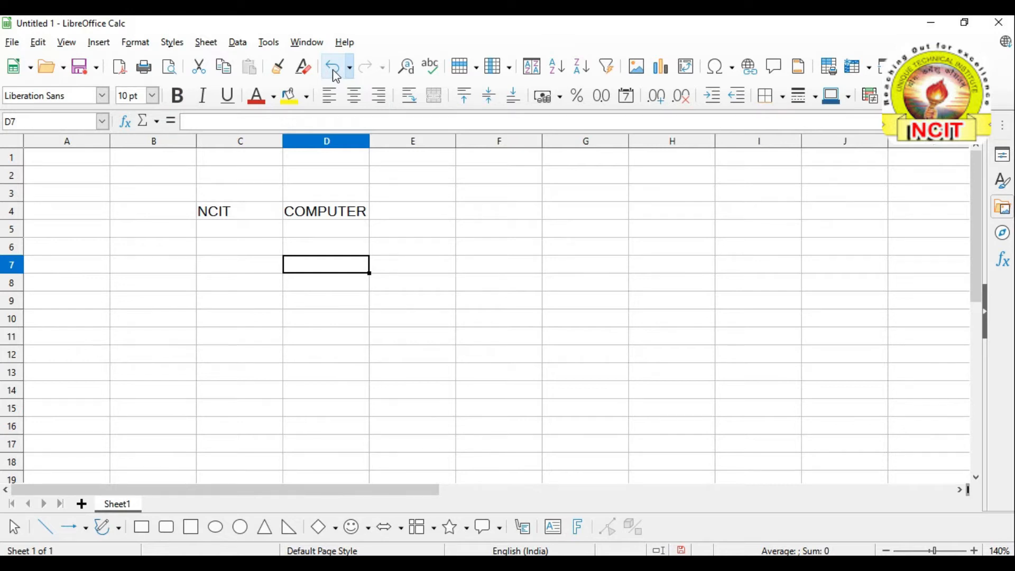
Undo twice to remove COMPUTER from D4 and then NCIT from C4
left_click(245, 233)
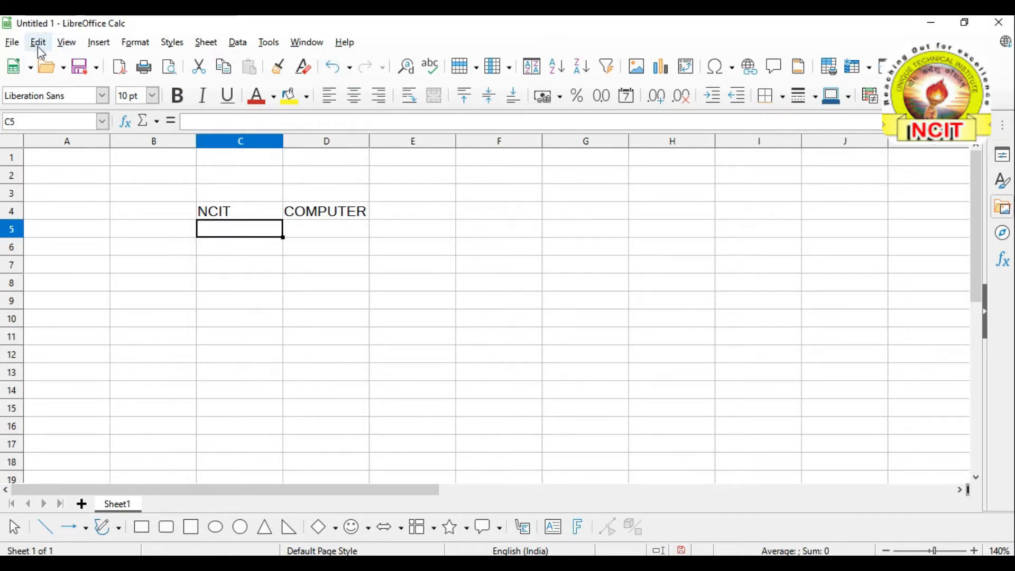
left_click(39, 42)
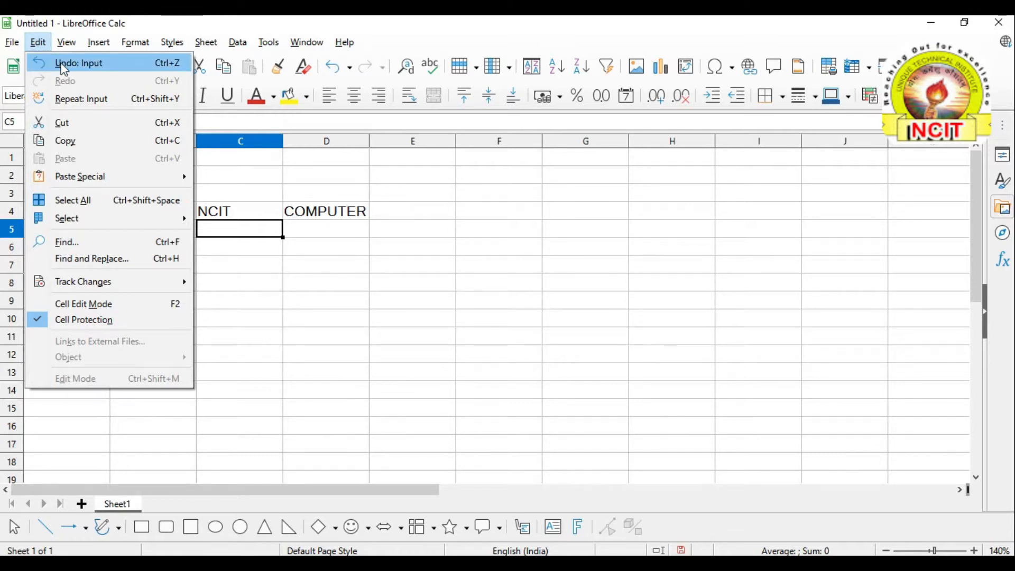
left_click(62, 64)
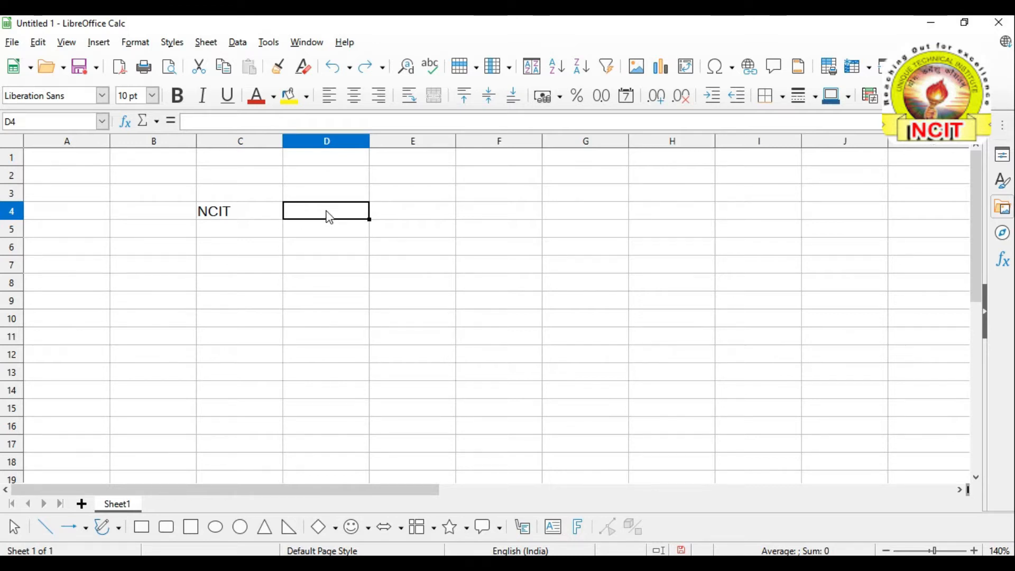
left_click(38, 44)
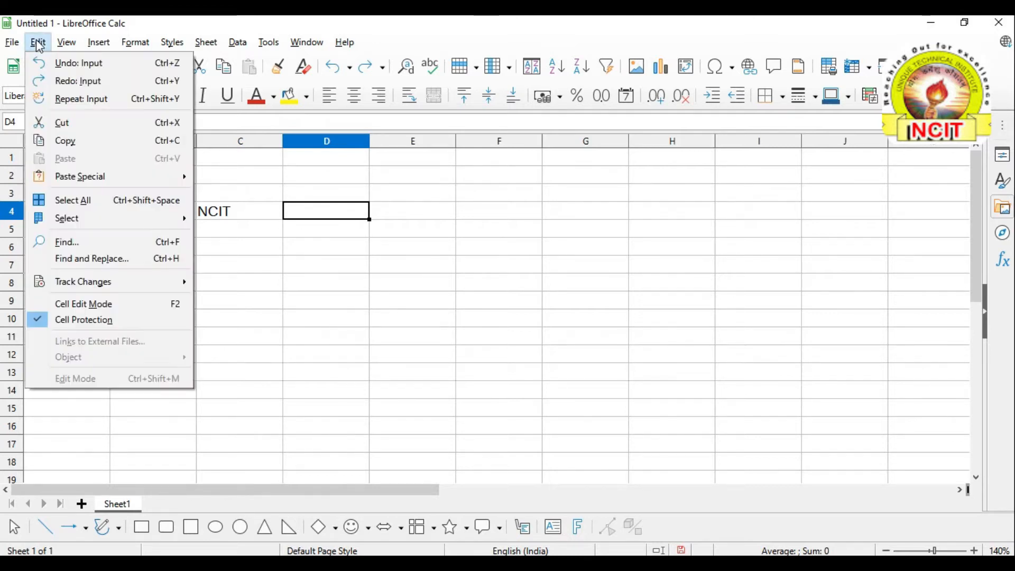
left_click(61, 69)
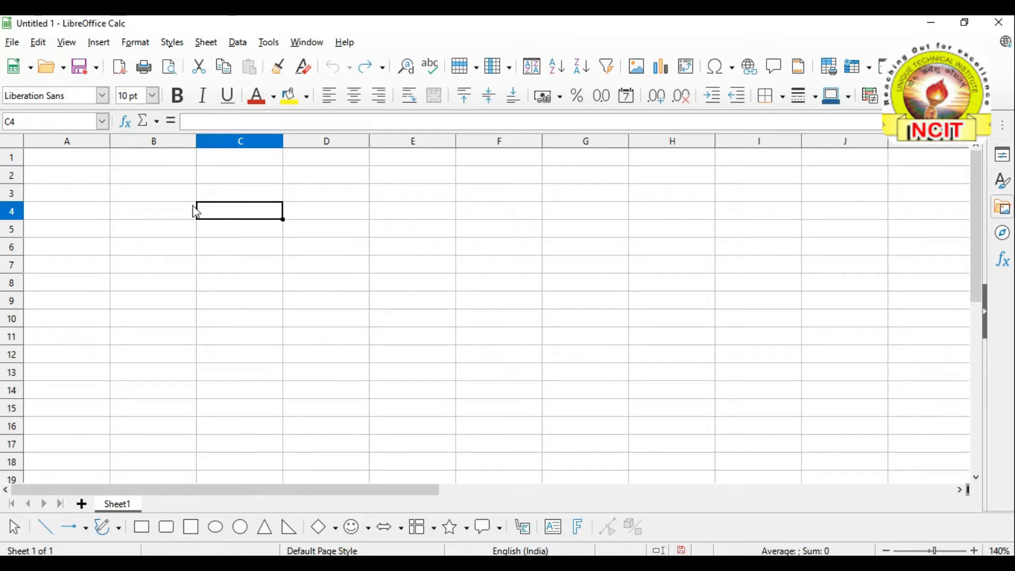
Select cells C4 and D4 while checking the Edit menu's undo and redo commands
left_click(38, 43)
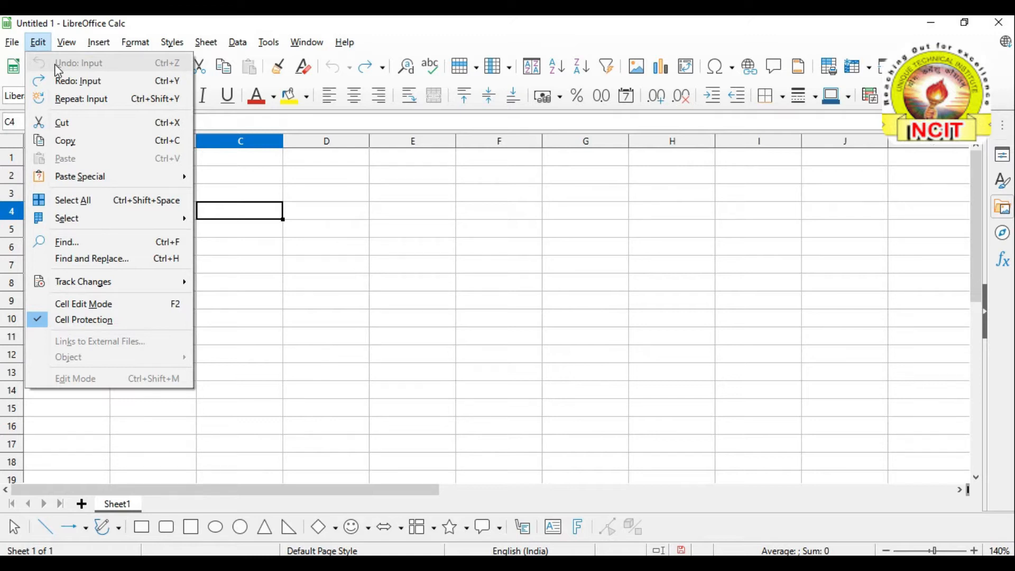
left_click(306, 220)
left_click(308, 217)
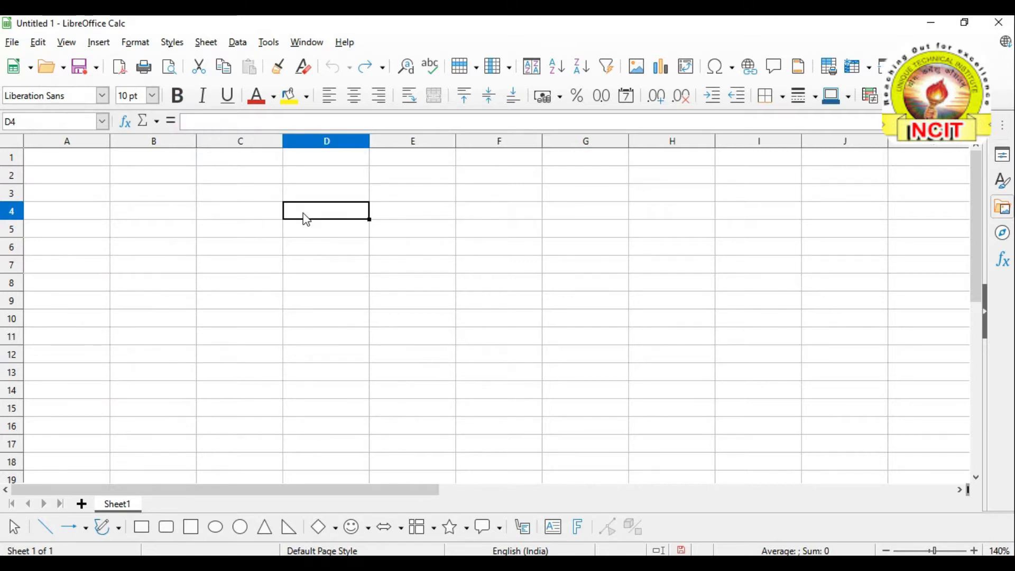
left_click(263, 215)
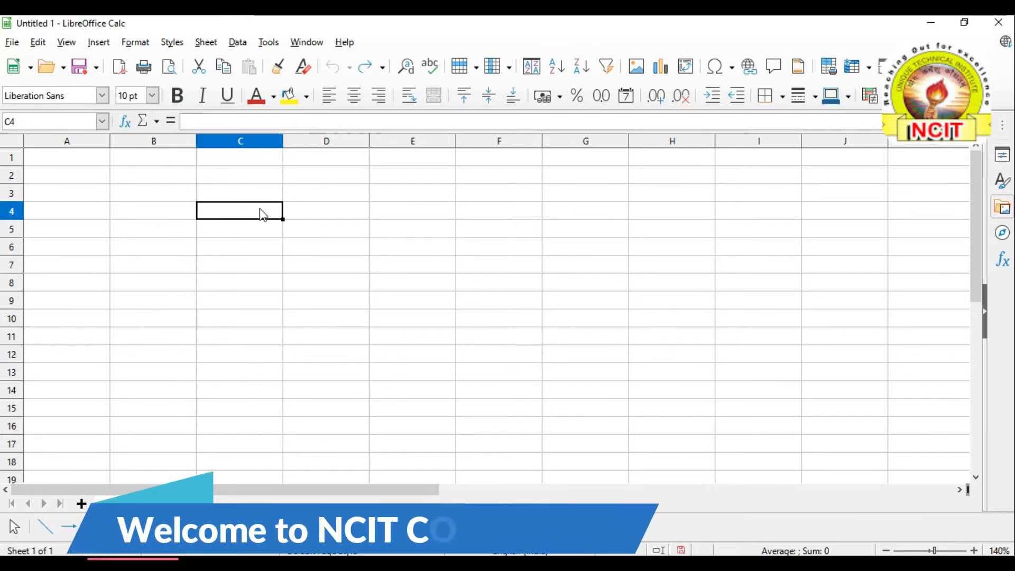
left_click(38, 42)
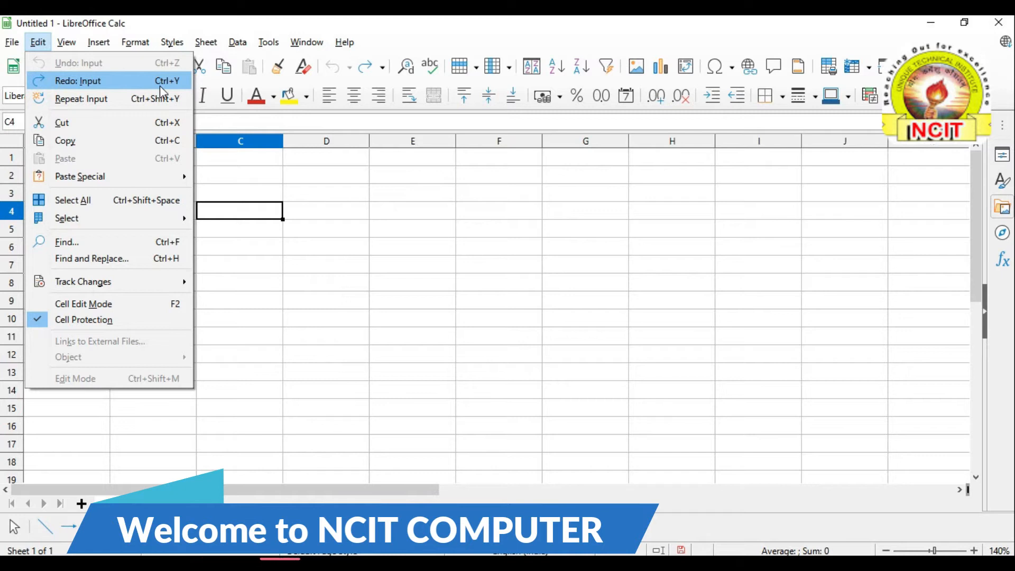
left_click(319, 218)
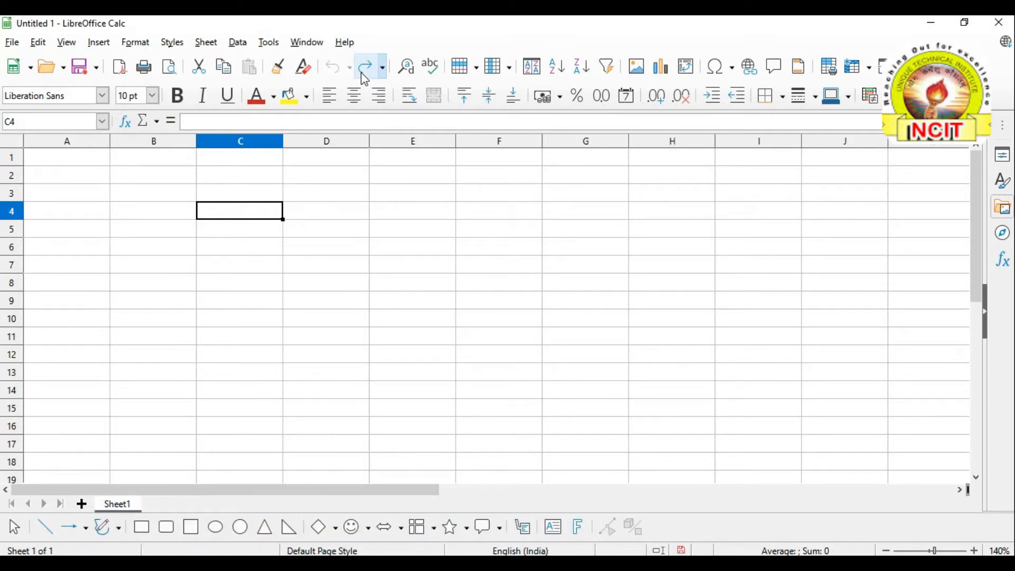
key("Tab")
Redo twice to restore NCIT in C4 and COMPUTER in D4
left_click(40, 47)
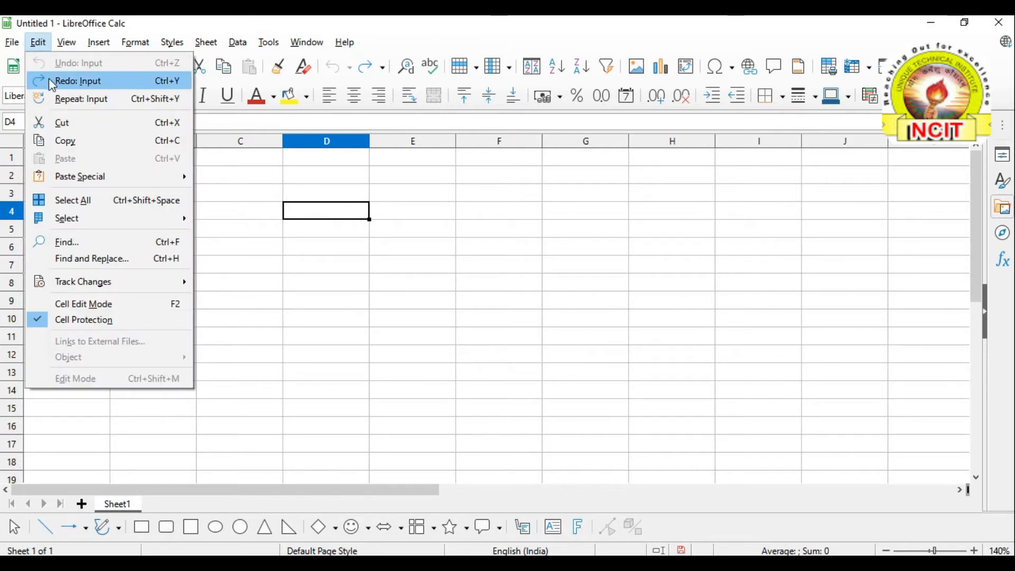
left_click(74, 81)
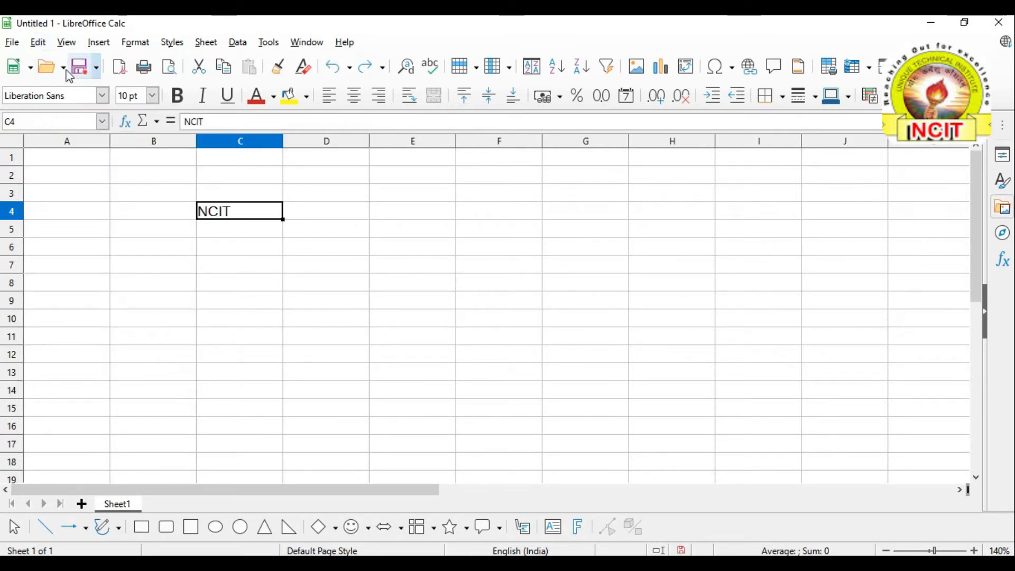
left_click(46, 47)
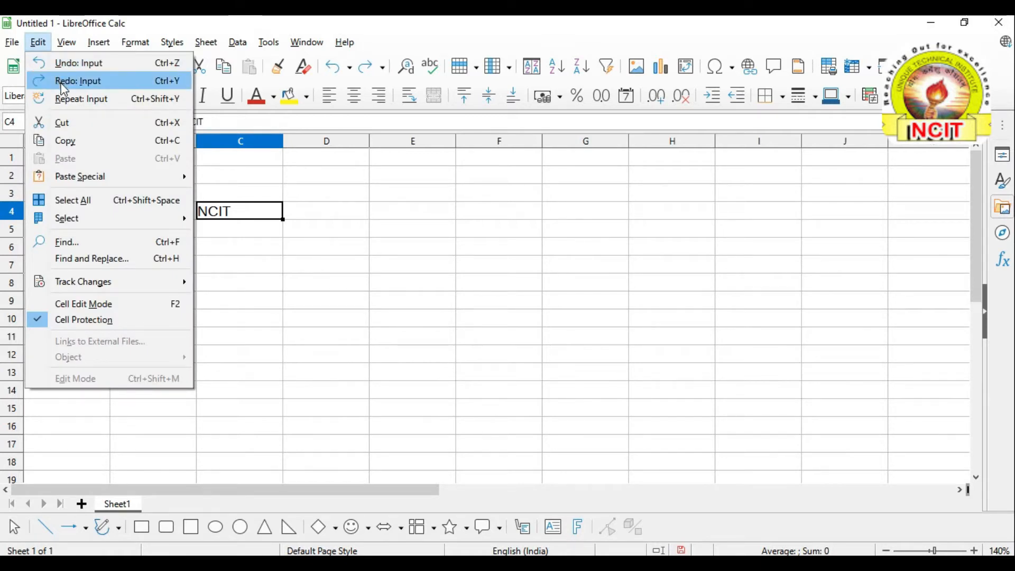
left_click(62, 85)
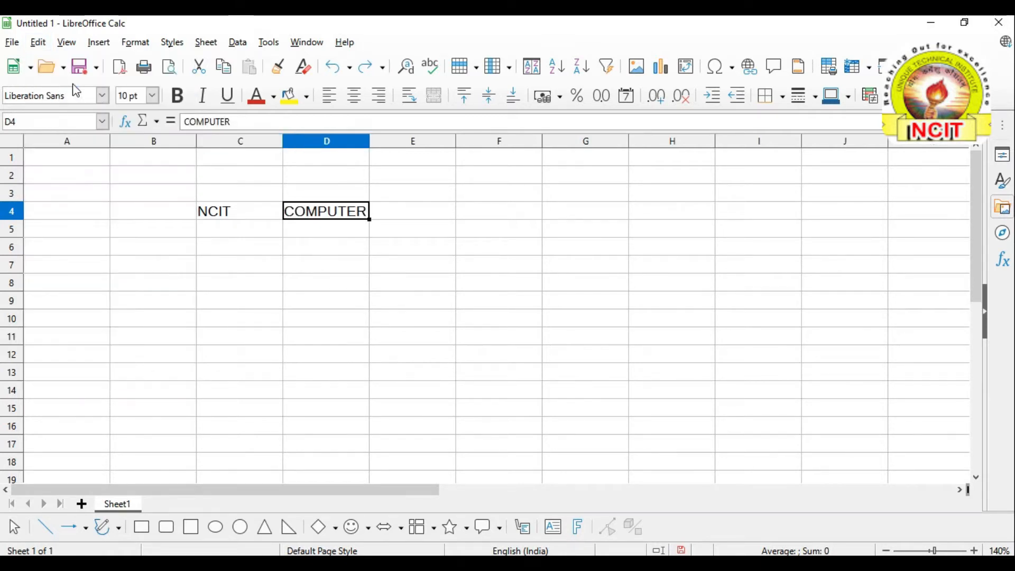
left_click(332, 236)
left_click(319, 218)
left_click(38, 42)
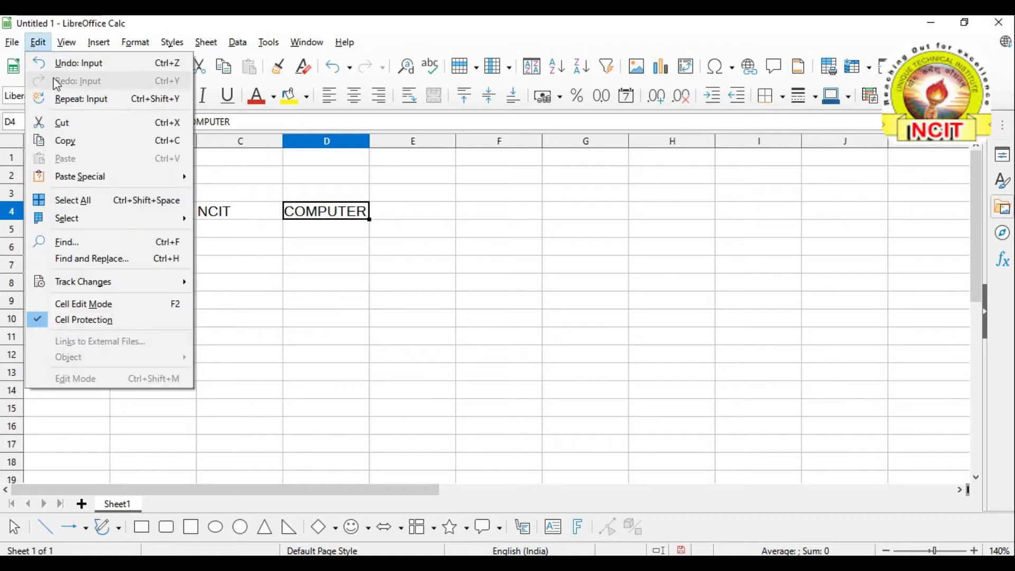
left_click(319, 221)
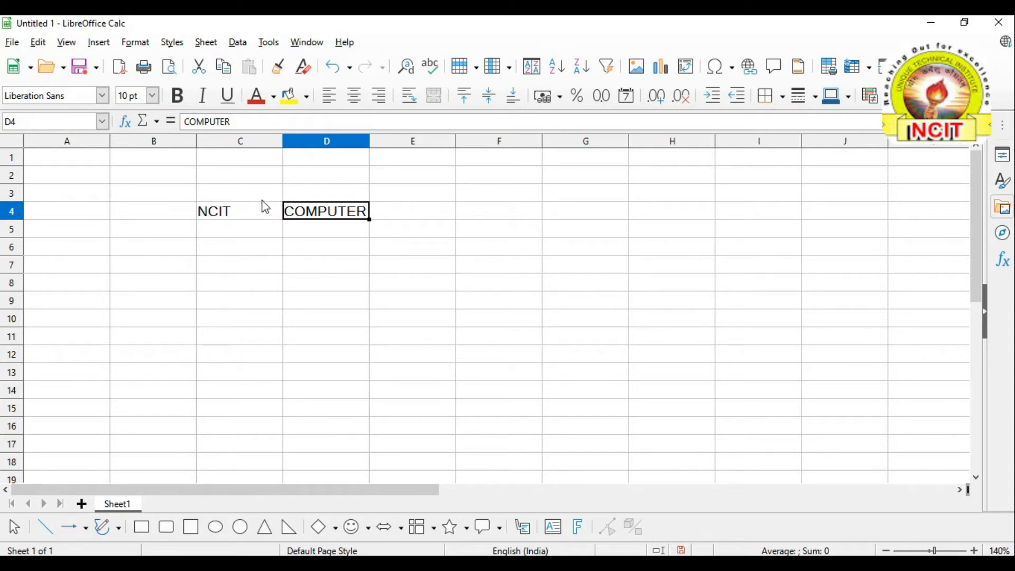
left_click(38, 43)
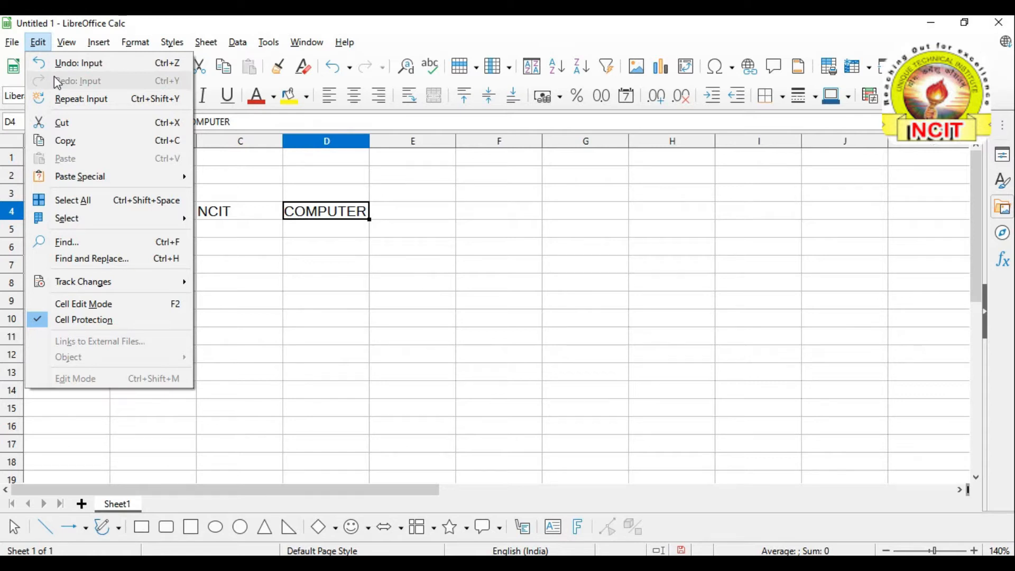
left_click(304, 218)
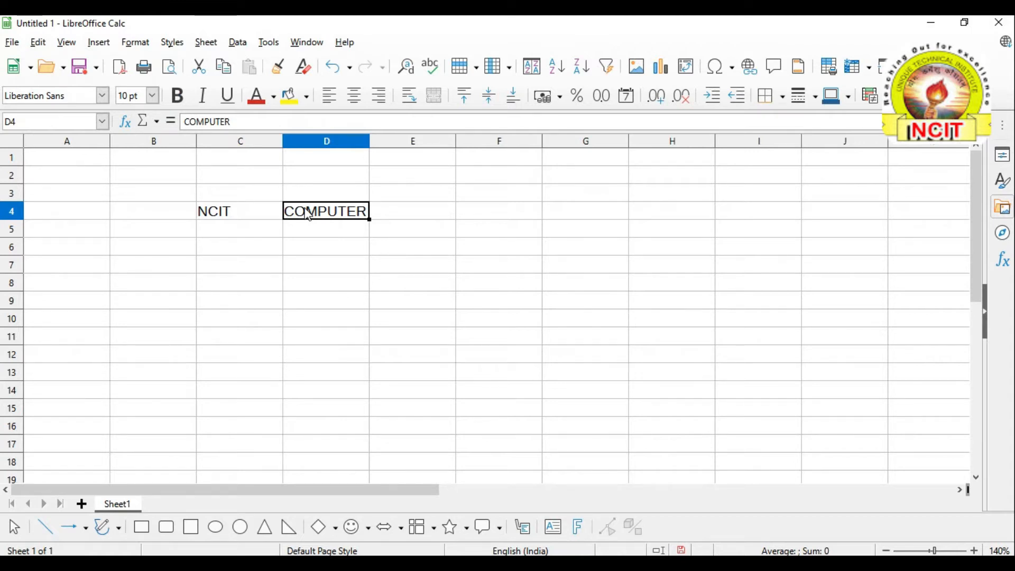
Delete COMPUTER from D4, undo the deletion, then redo it
key("Delete")
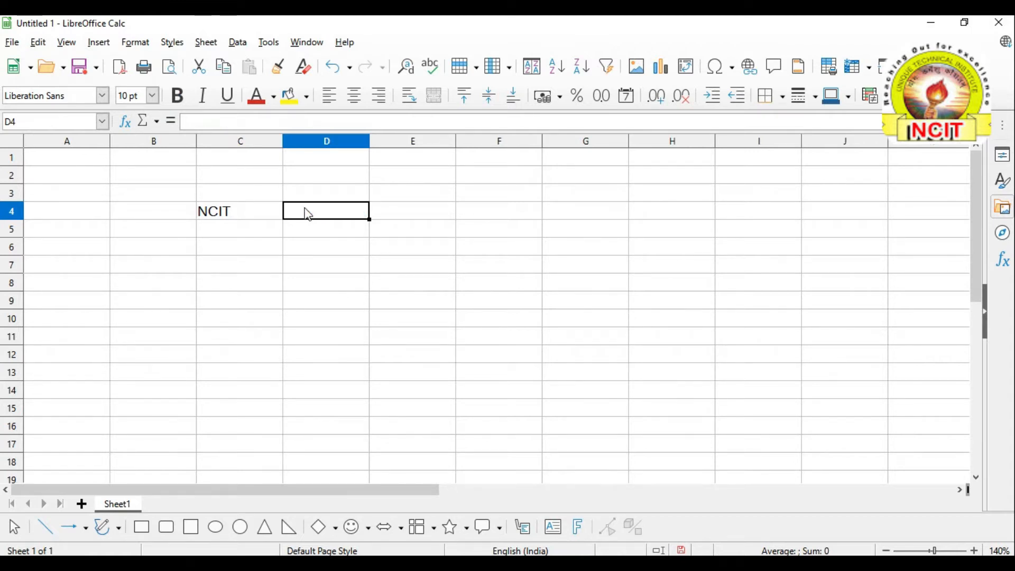
left_click(304, 224)
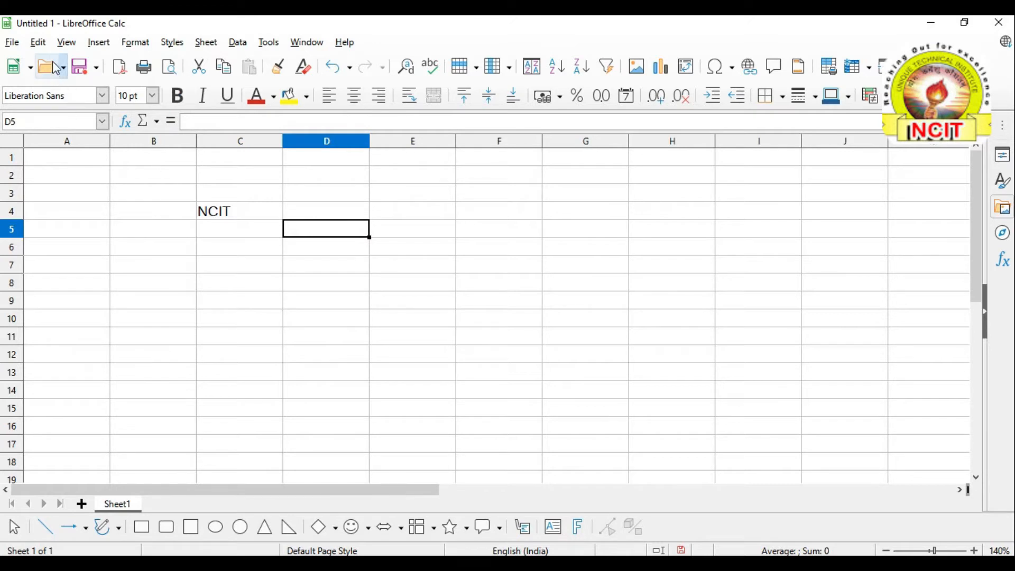
left_click(43, 46)
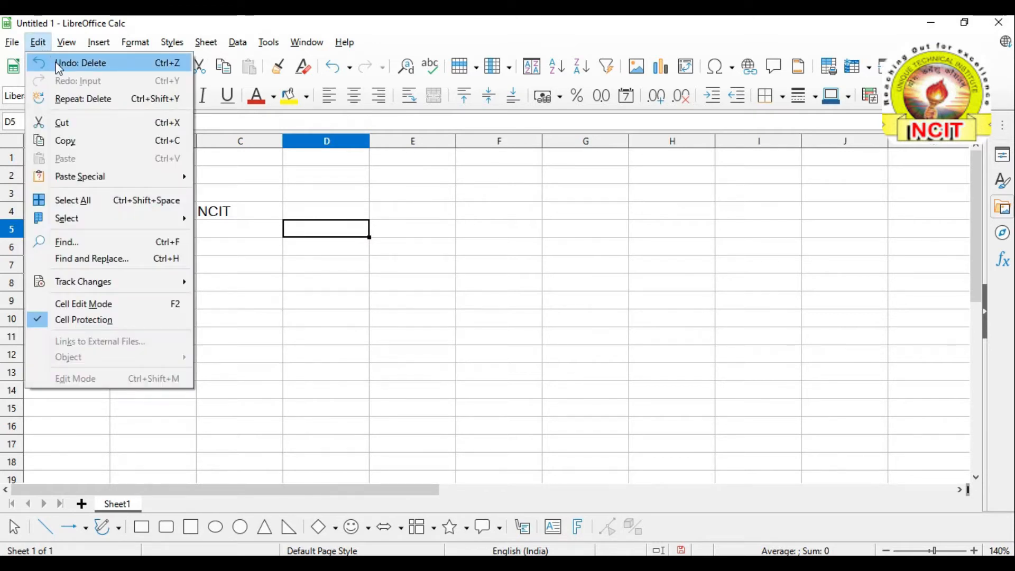
left_click(93, 64)
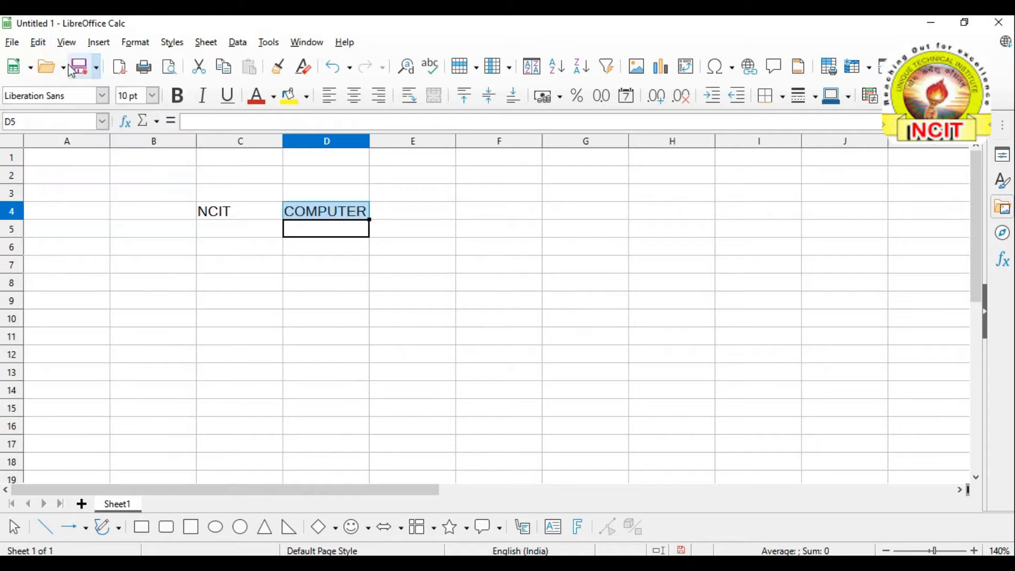
left_click(200, 236)
left_click(39, 43)
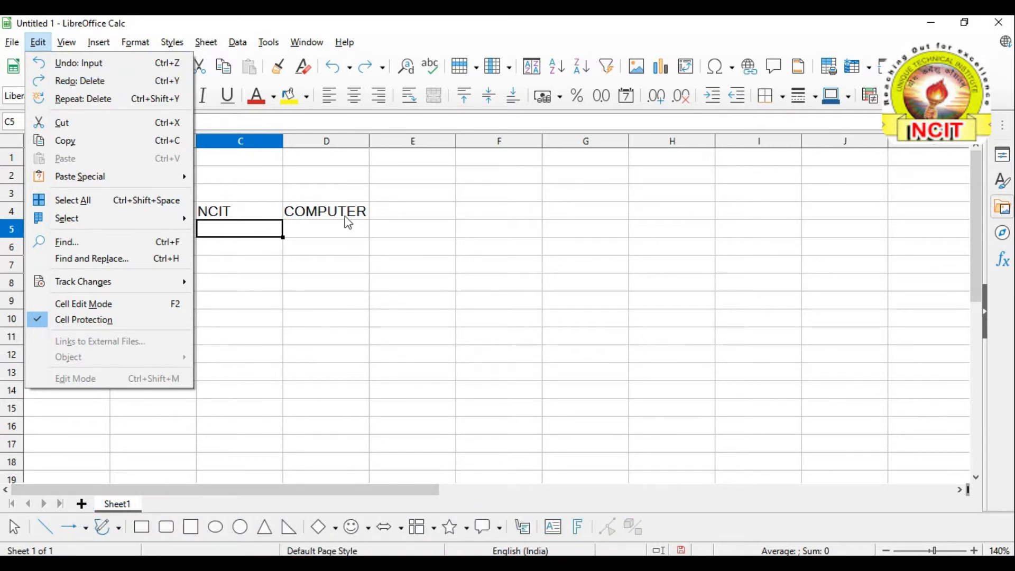
left_click(55, 80)
left_click(37, 41)
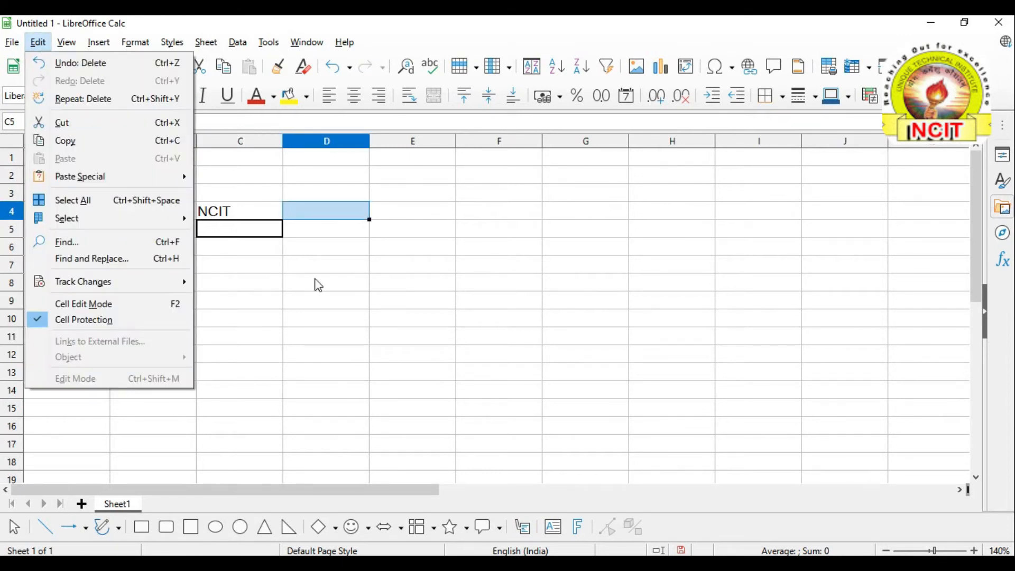
left_click(238, 251)
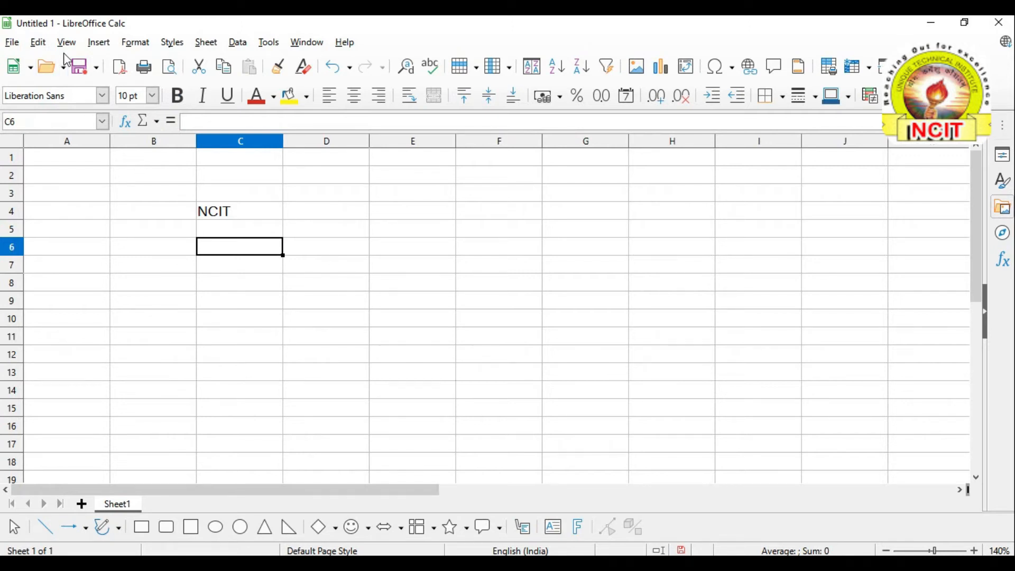
Select C4 and use Repeat: Delete to clear NCIT from it
left_click(38, 42)
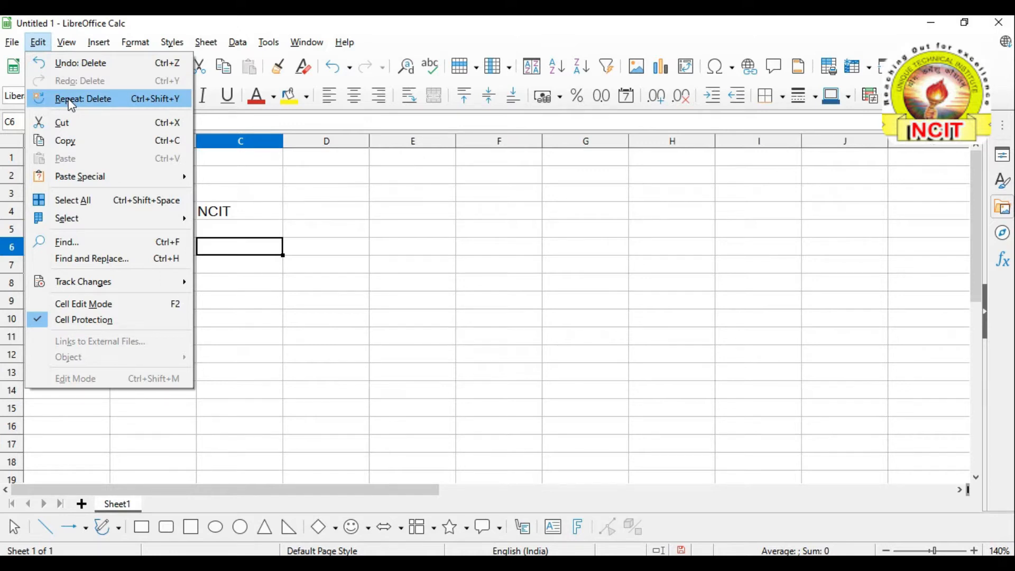
left_click(340, 292)
left_click(317, 214)
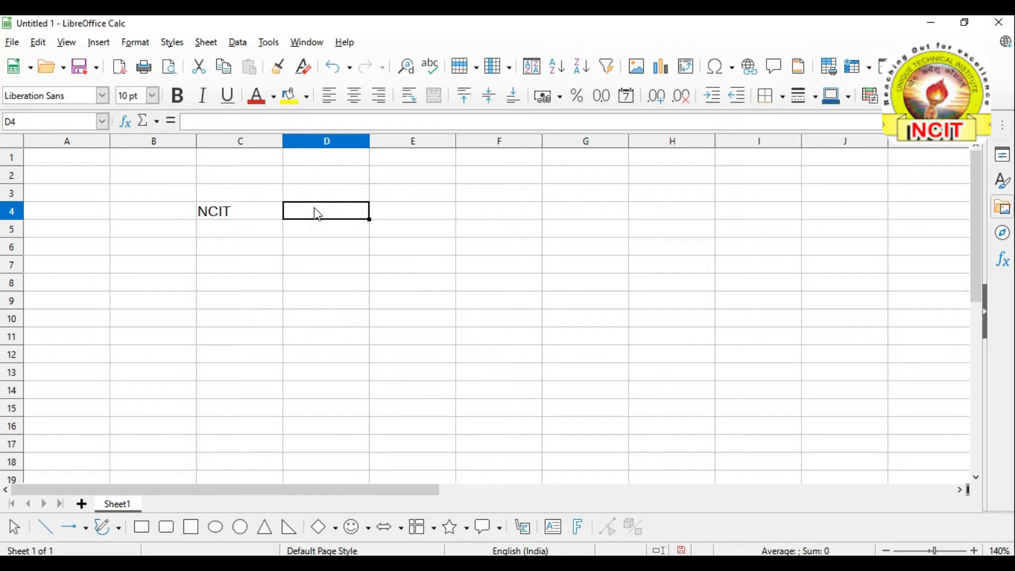
left_click(39, 43)
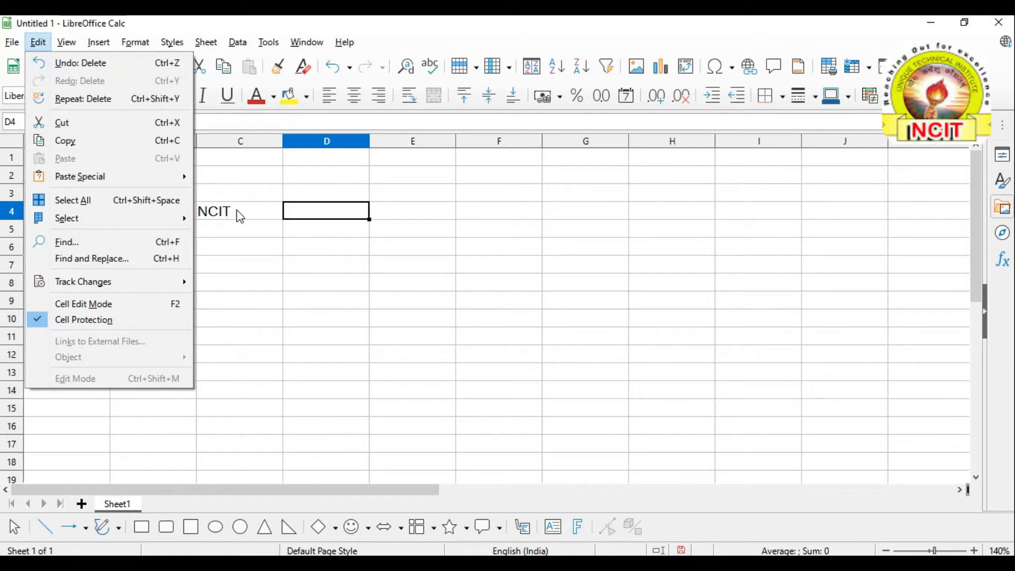
left_click(240, 216)
left_click(238, 214)
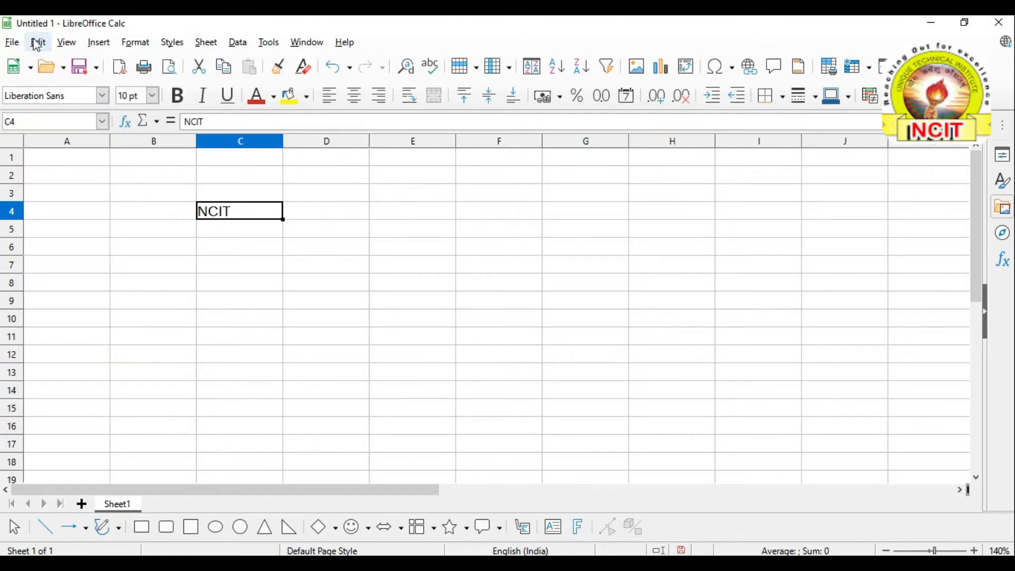
left_click(37, 44)
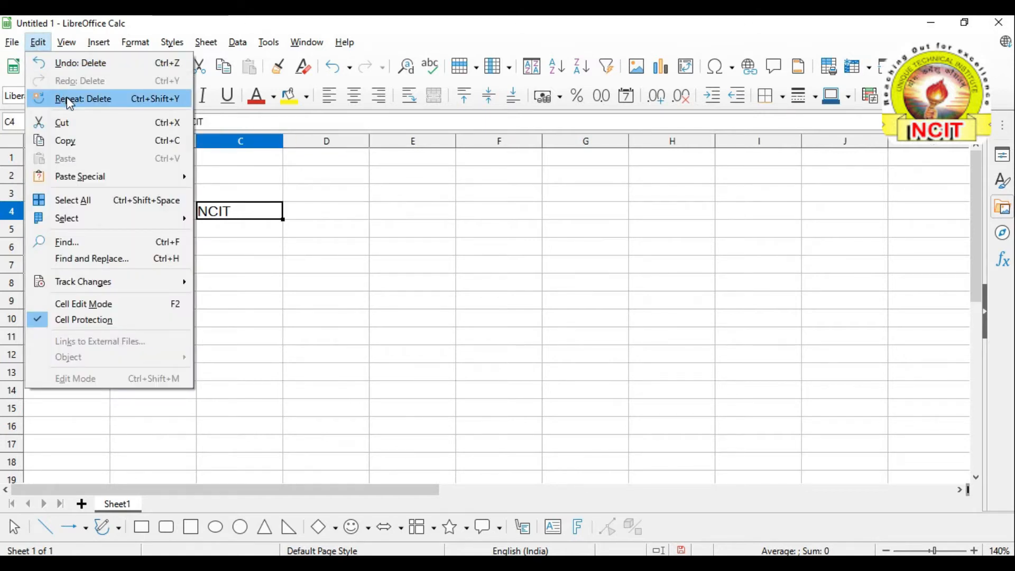
left_click(69, 100)
left_click(316, 282)
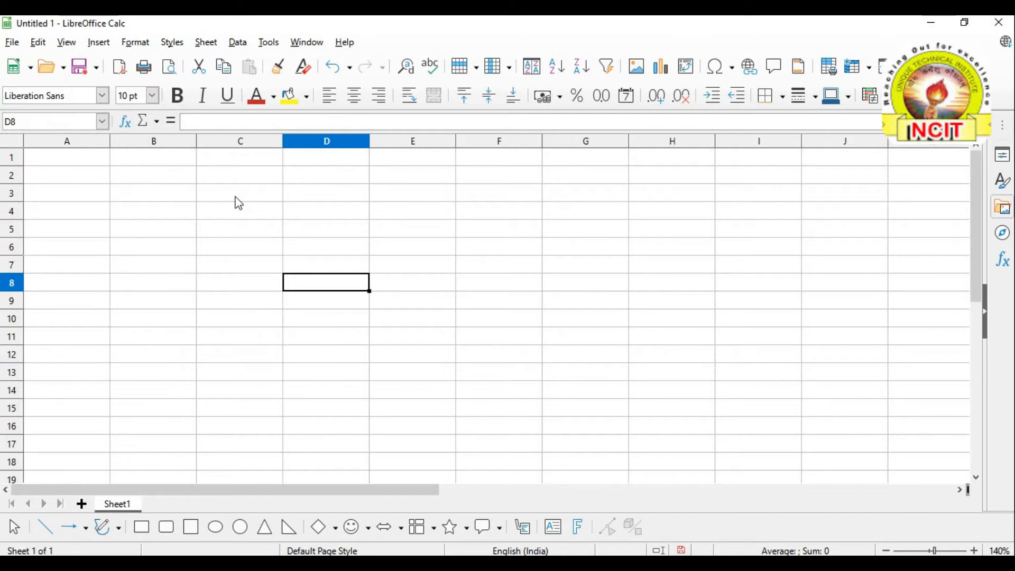
Enter NCIT in C5 and COMPUTER in D5
left_click(238, 217)
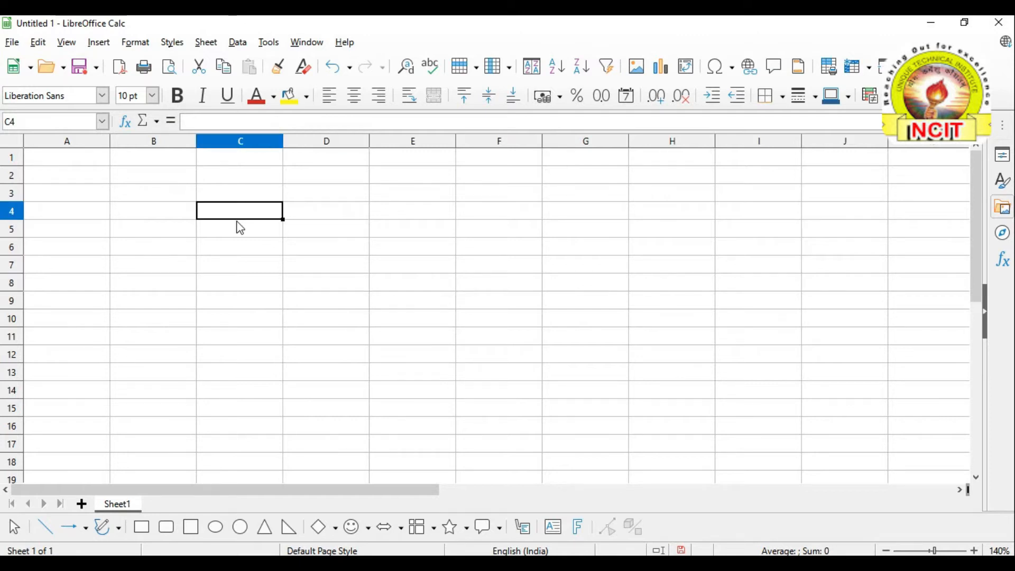
left_click(241, 233)
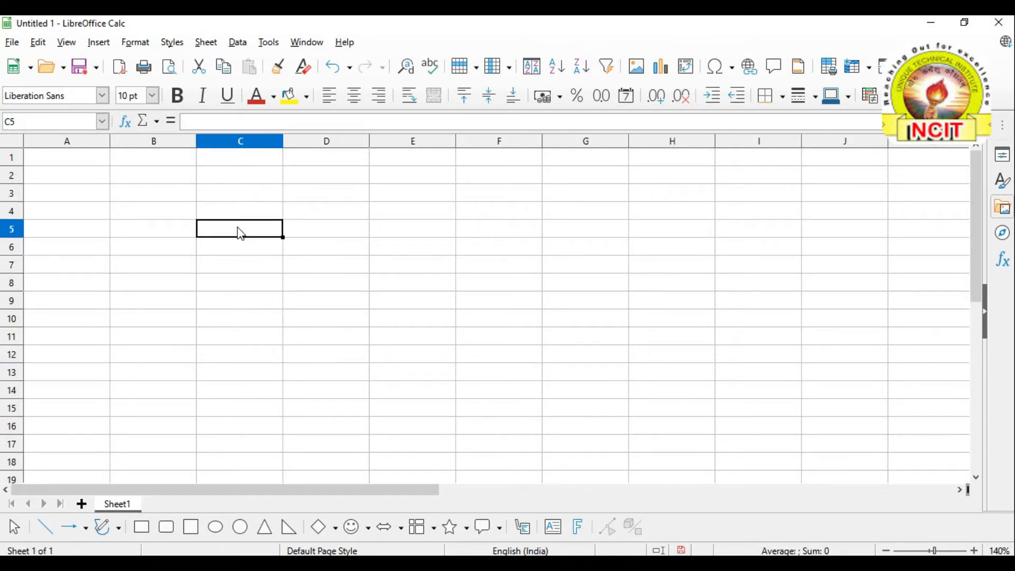
type("NCIT")
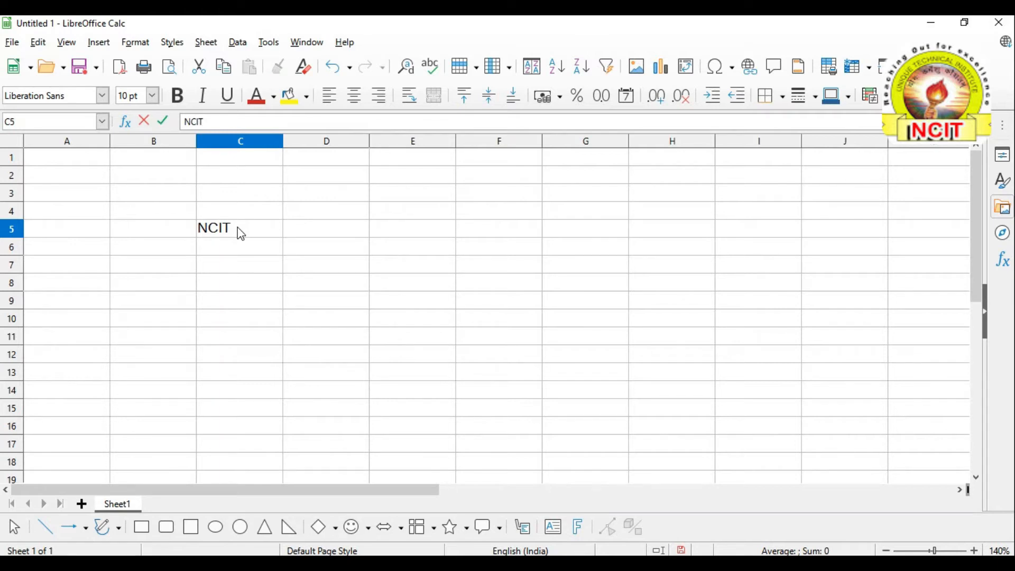
left_click(332, 232)
type("C")
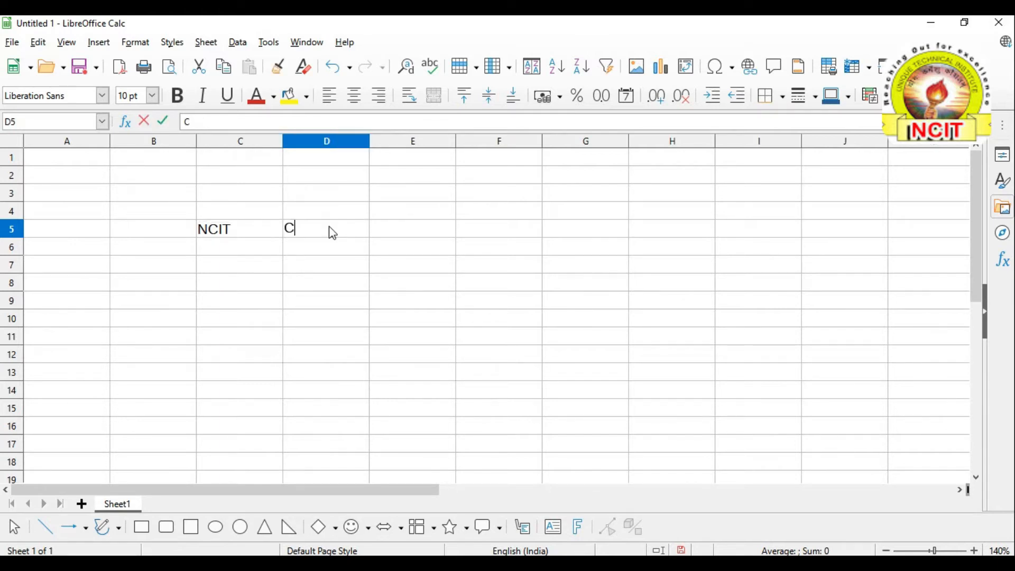
type("OMPUTER")
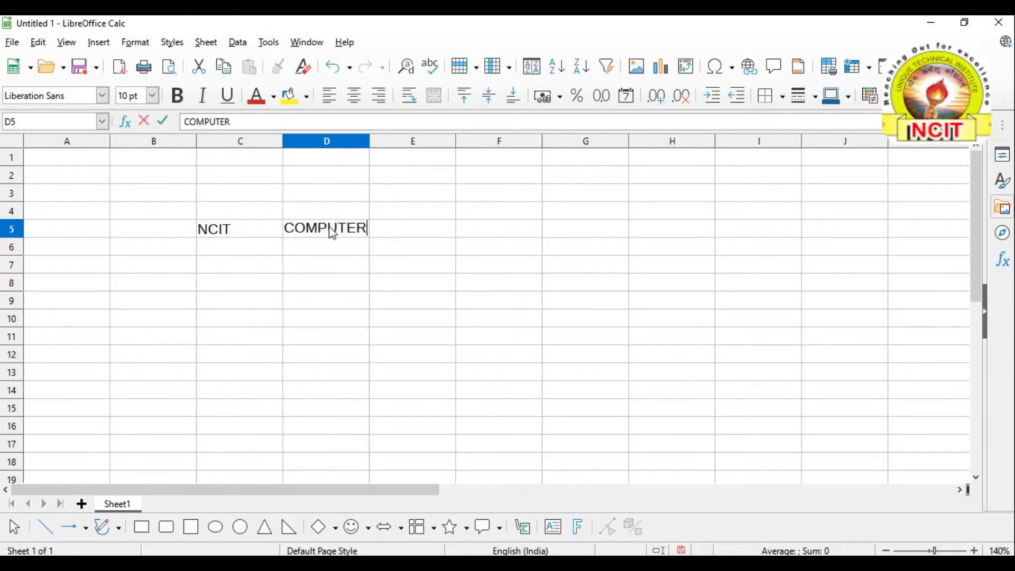
left_click(313, 283)
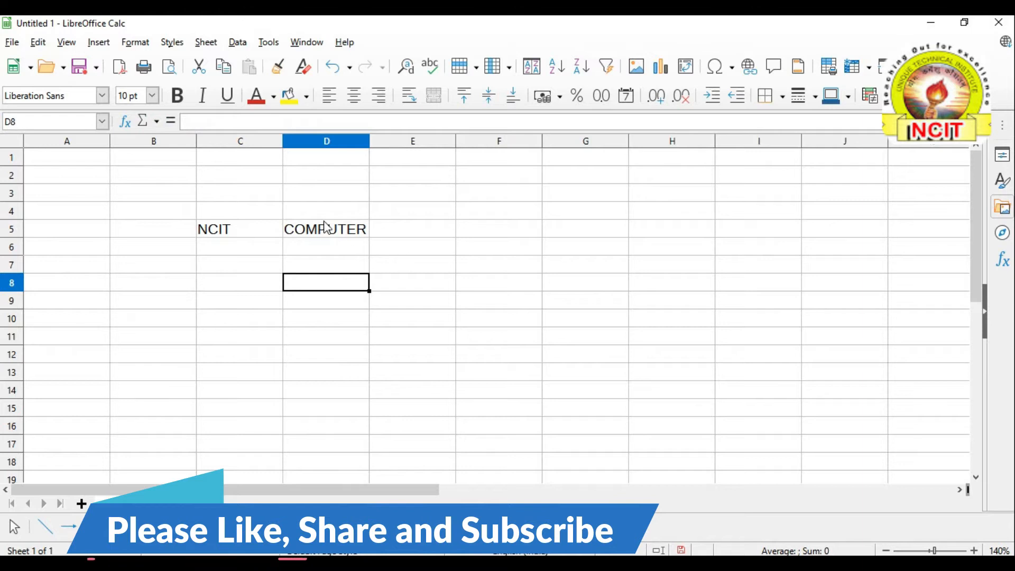
Select F5 and use Repeat: Input to place COMPUTER there too
left_click(478, 230)
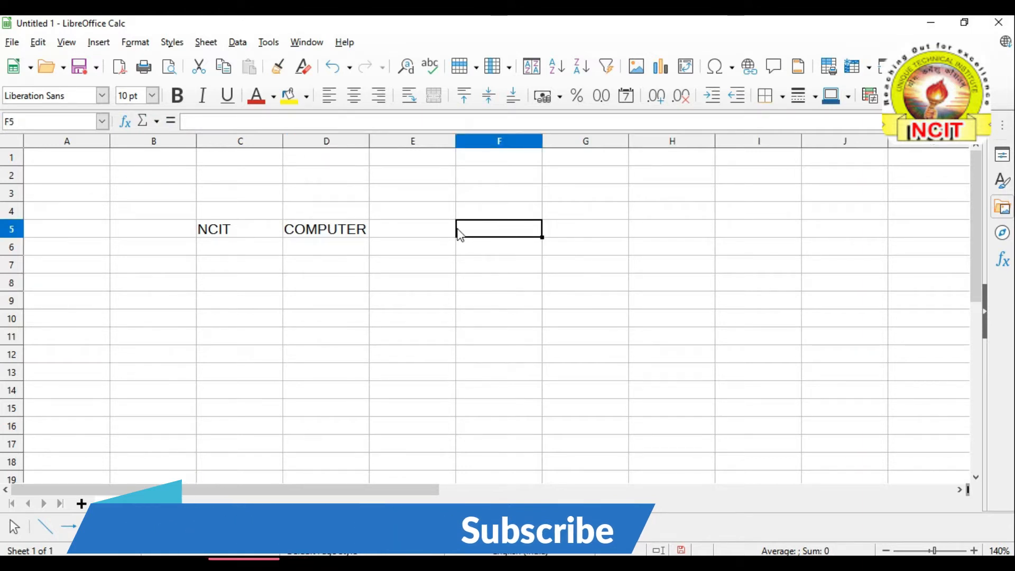
left_click(37, 43)
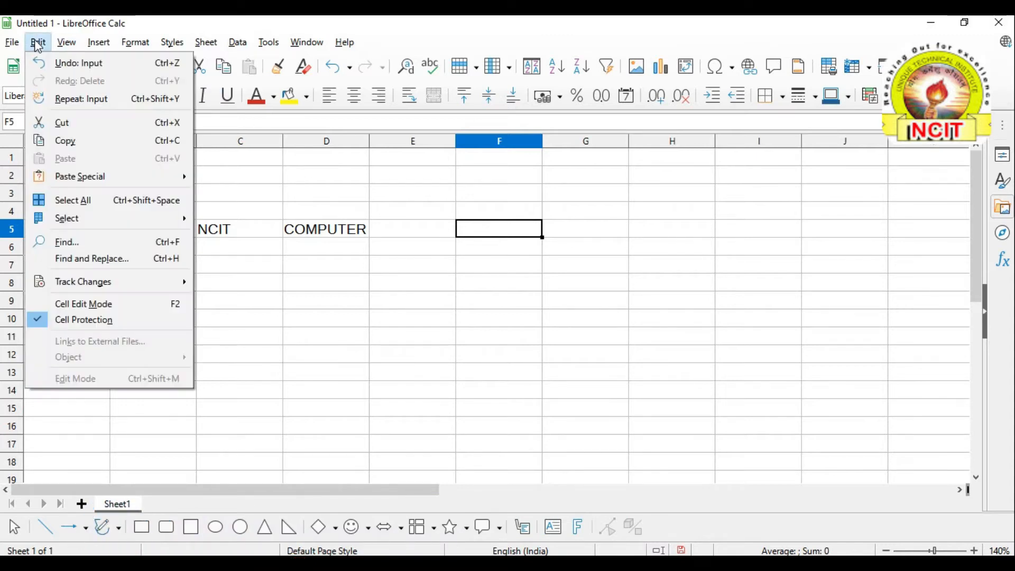
left_click(64, 105)
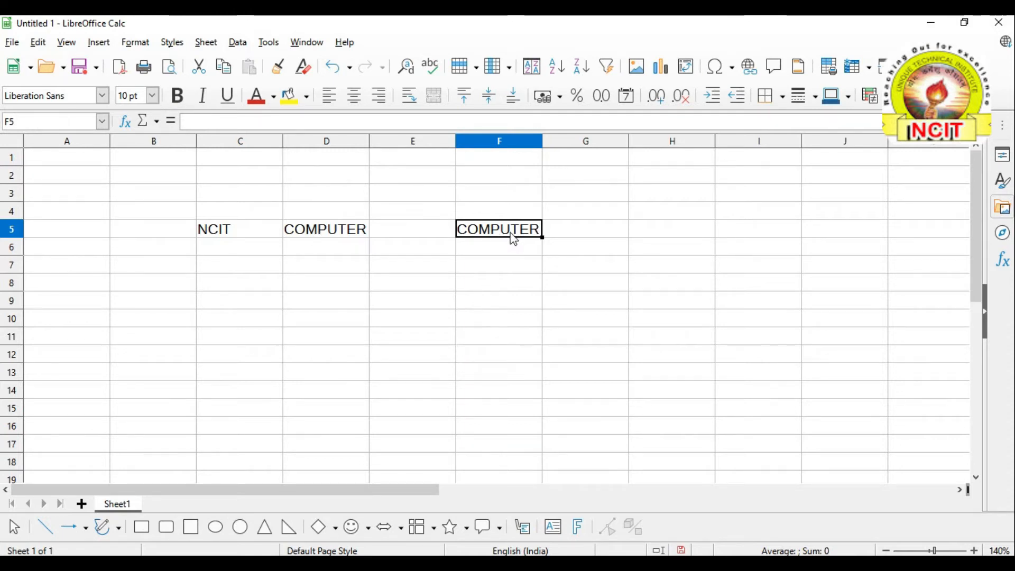
left_click(494, 262)
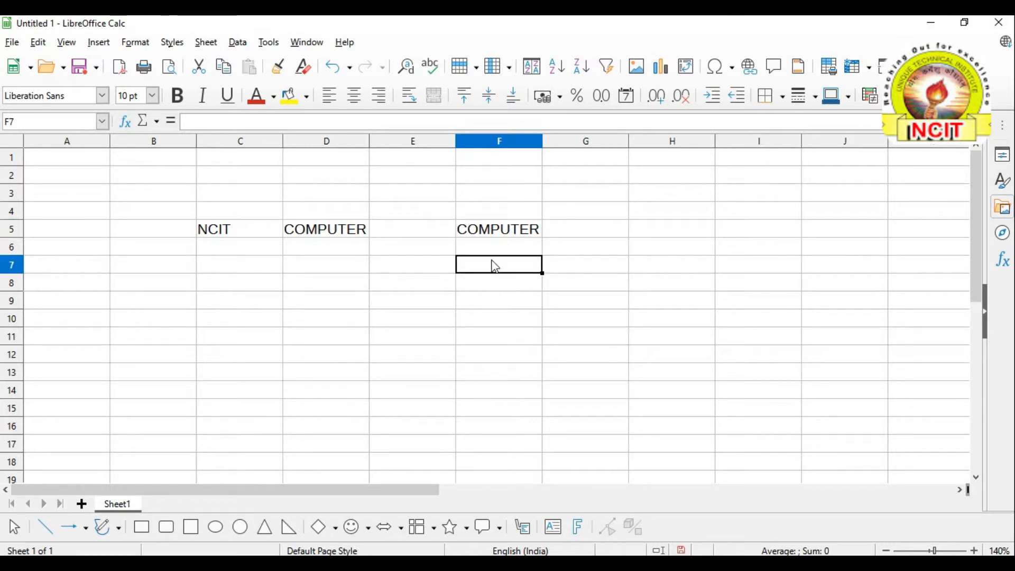
left_click(38, 44)
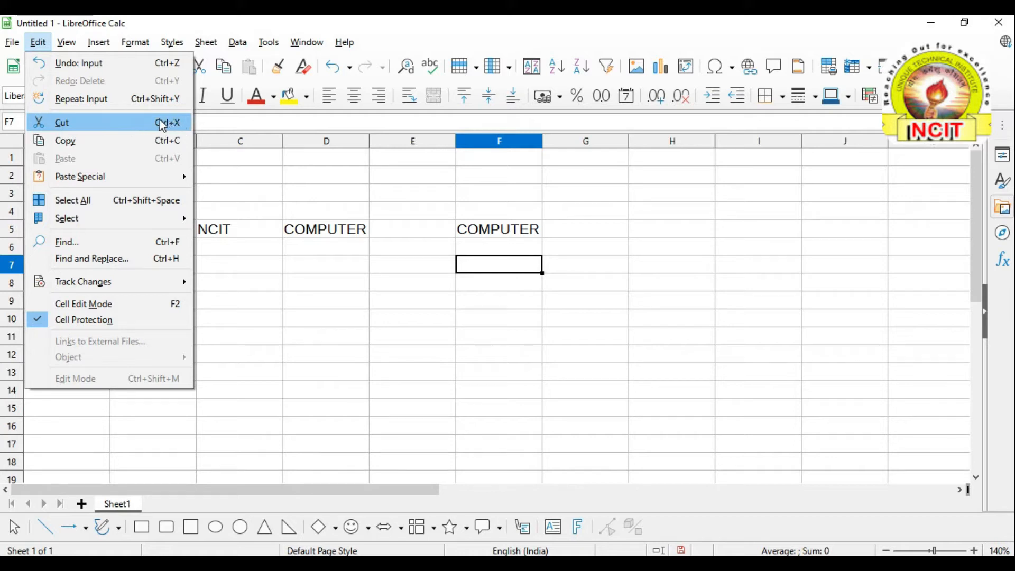
left_click(249, 177)
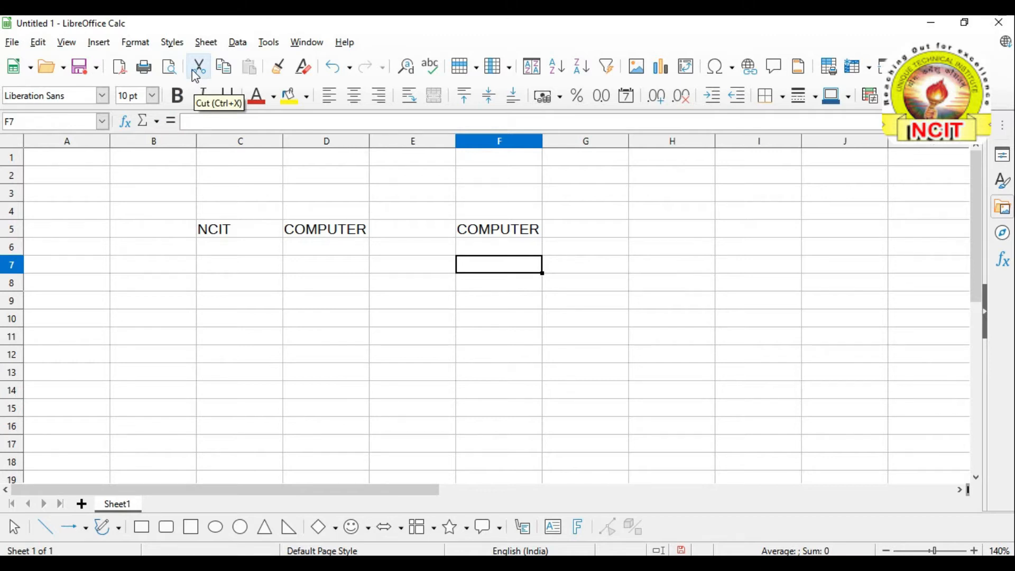
left_click(278, 283)
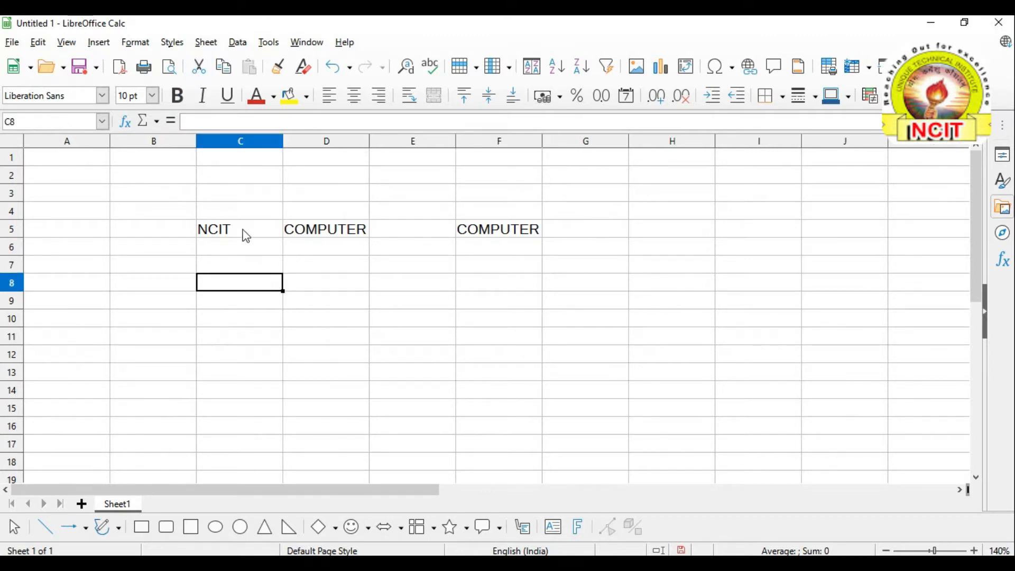
Cut COMPUTER out of F5, leaving it empty
left_click(512, 232)
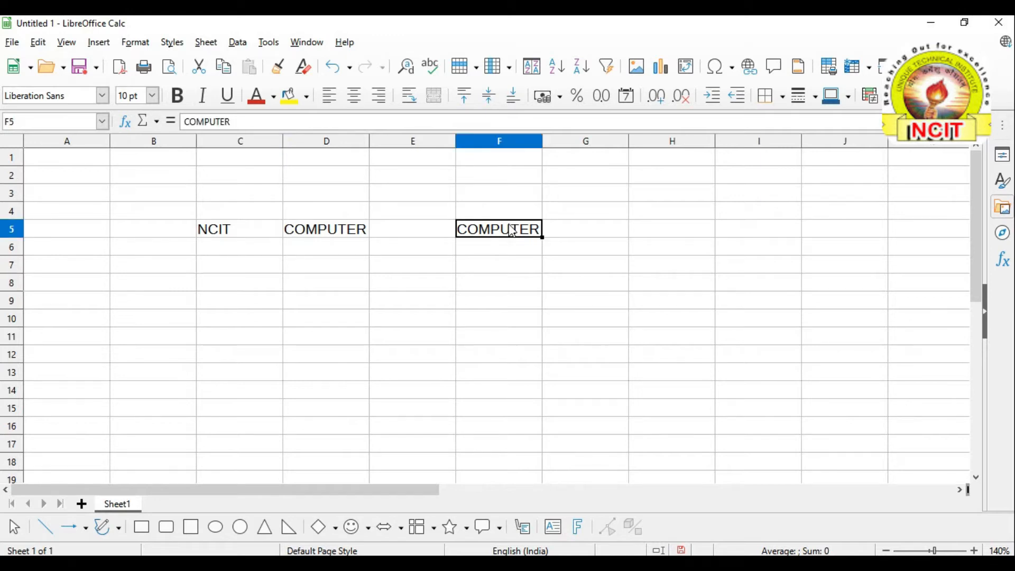
left_click(40, 46)
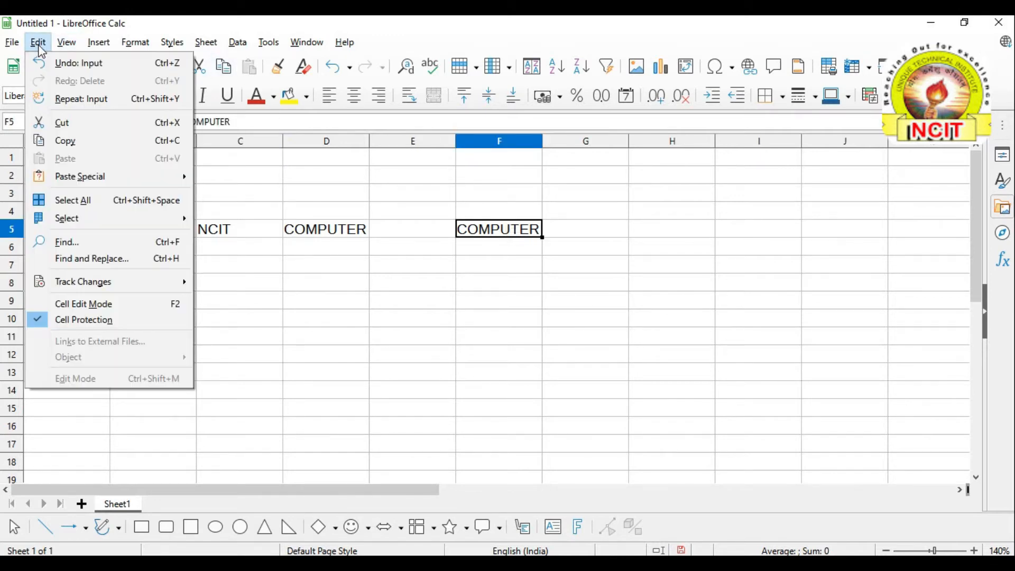
left_click(66, 132)
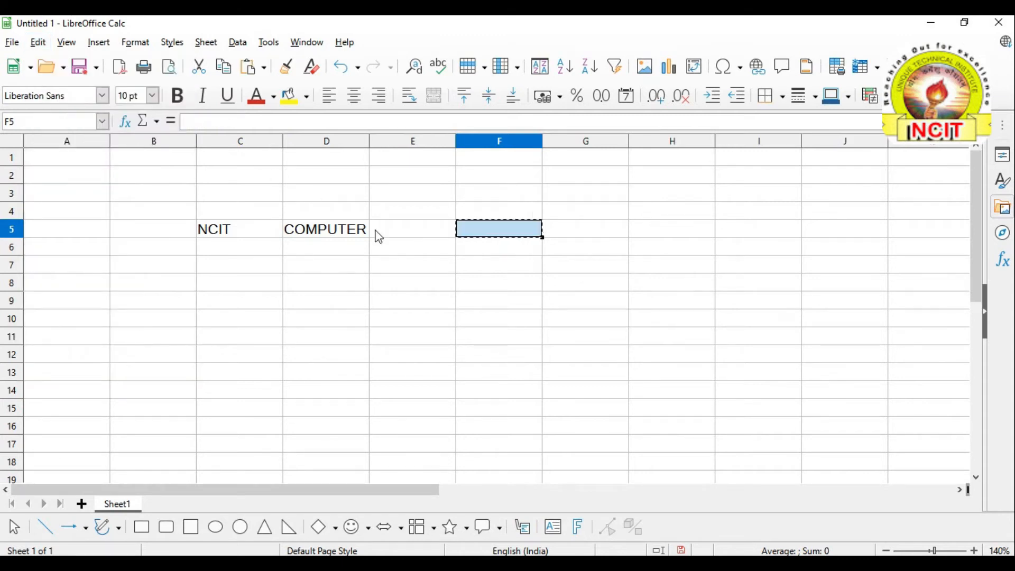
left_click(416, 347)
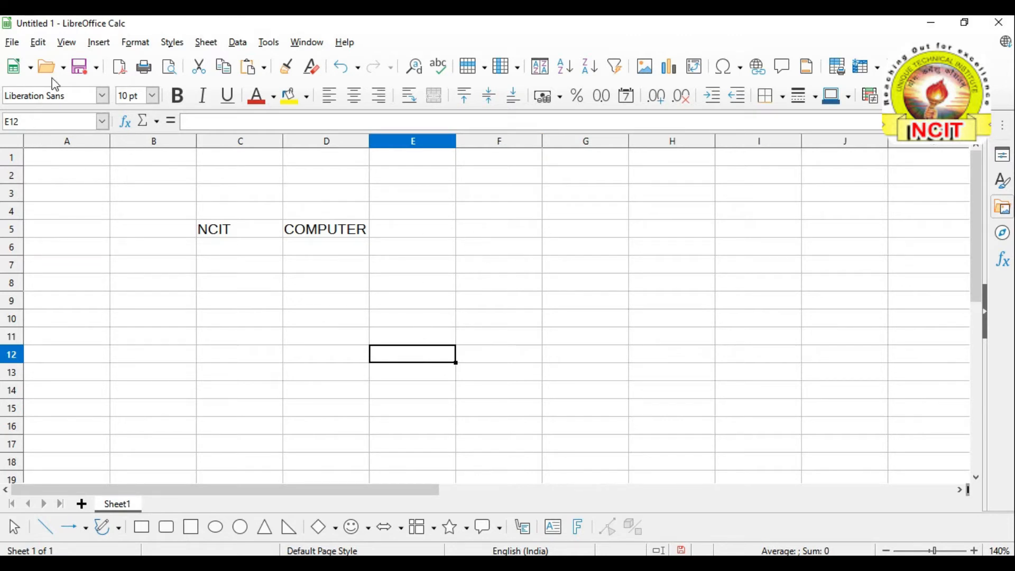
left_click(42, 50)
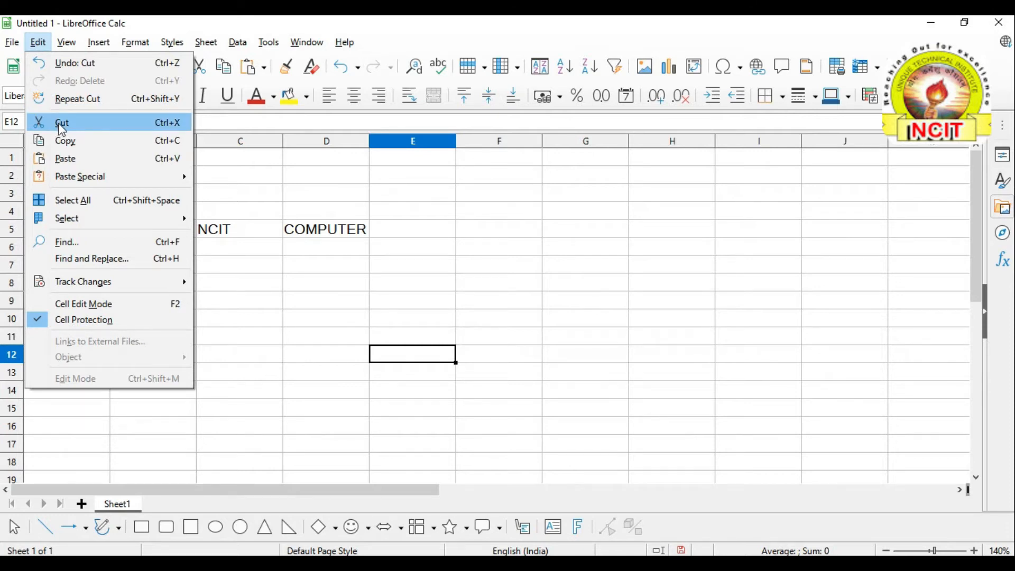
left_click(376, 223)
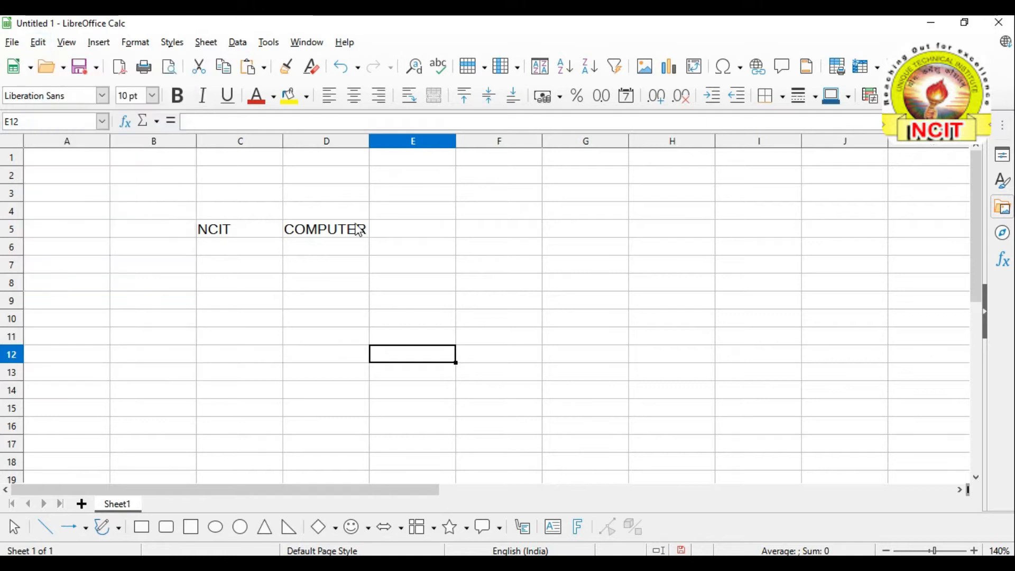
Cut COMPUTER from D5 and paste it into F3
left_click(343, 236)
left_click(37, 42)
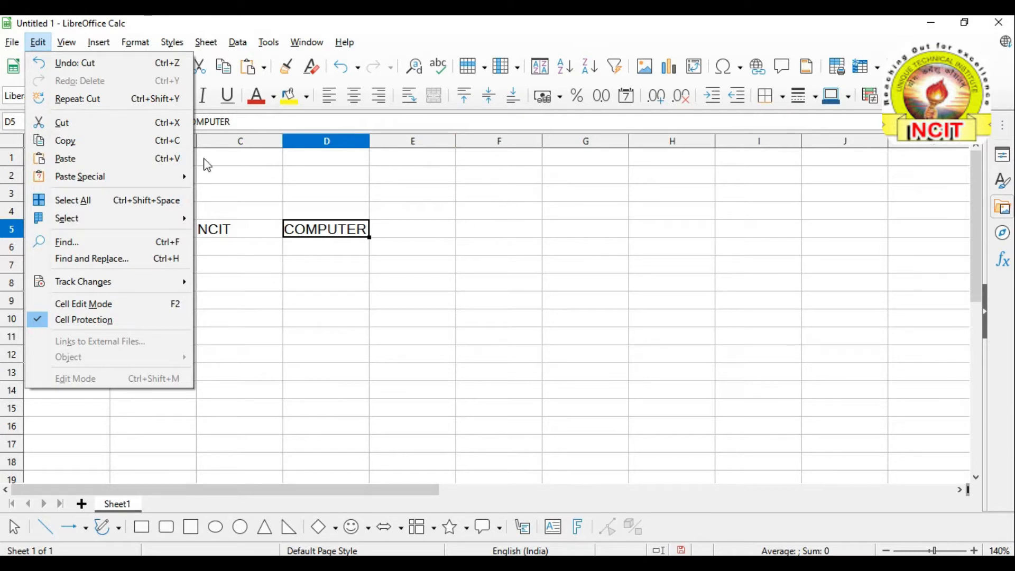
left_click(55, 125)
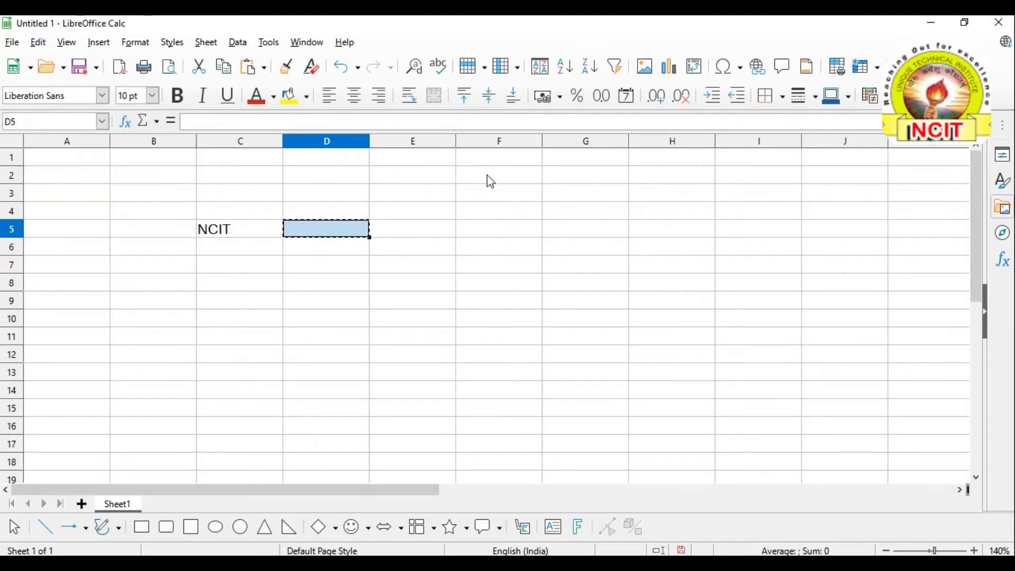
left_click(496, 196)
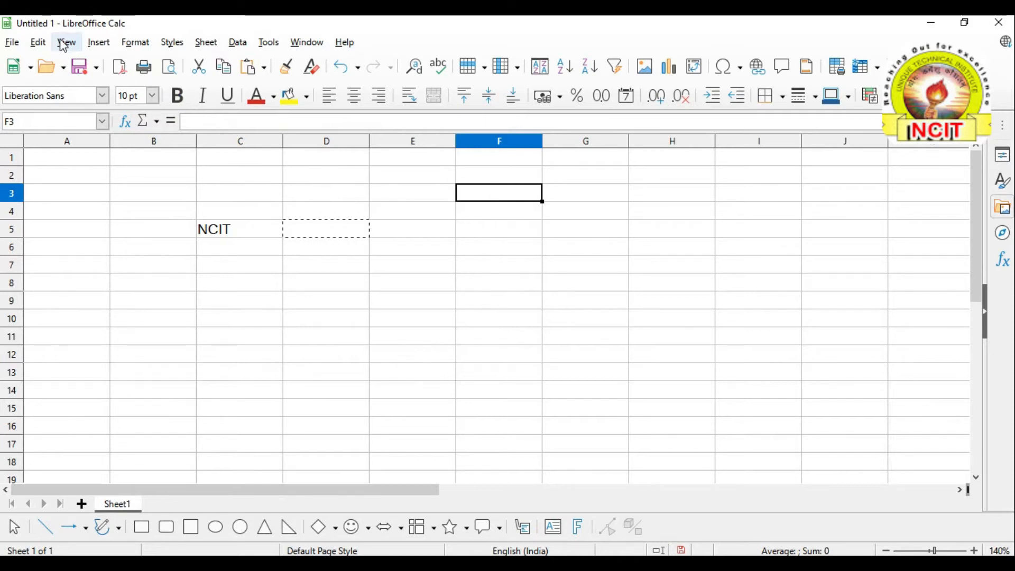
left_click(38, 42)
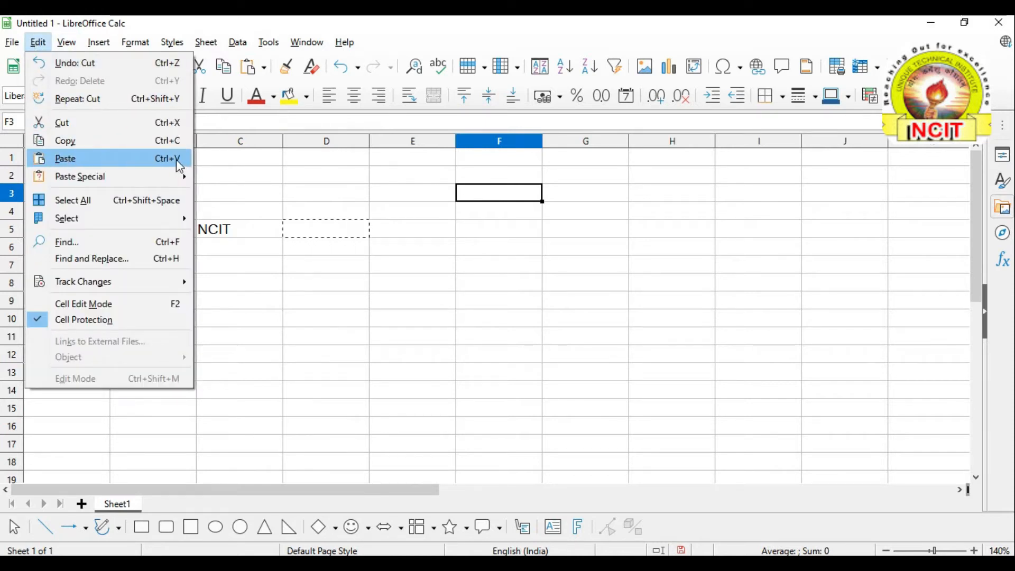
left_click(106, 159)
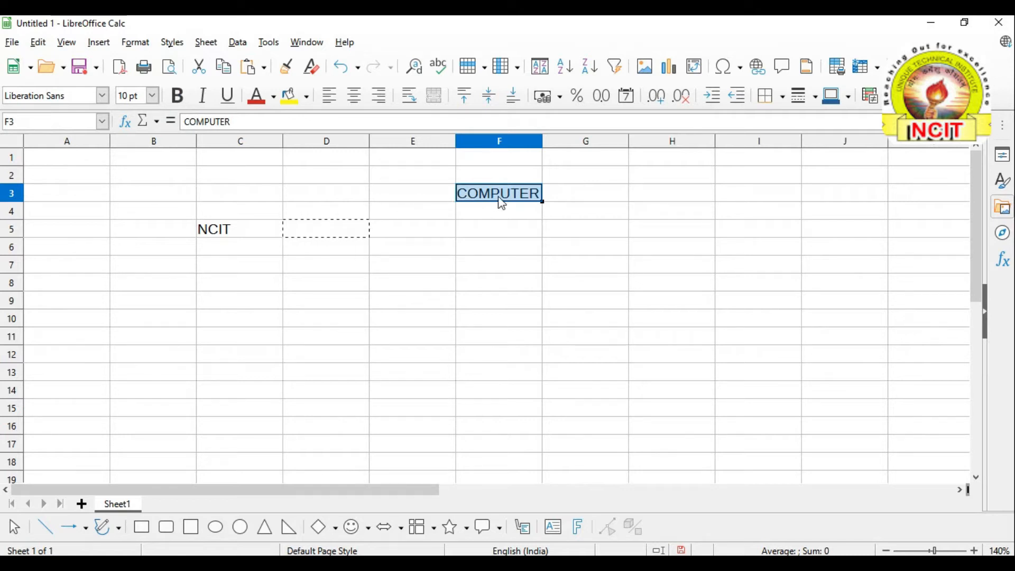
Clear the pending cut marker and copy the COMPUTER entry in F3
key("Escape")
left_click(38, 43)
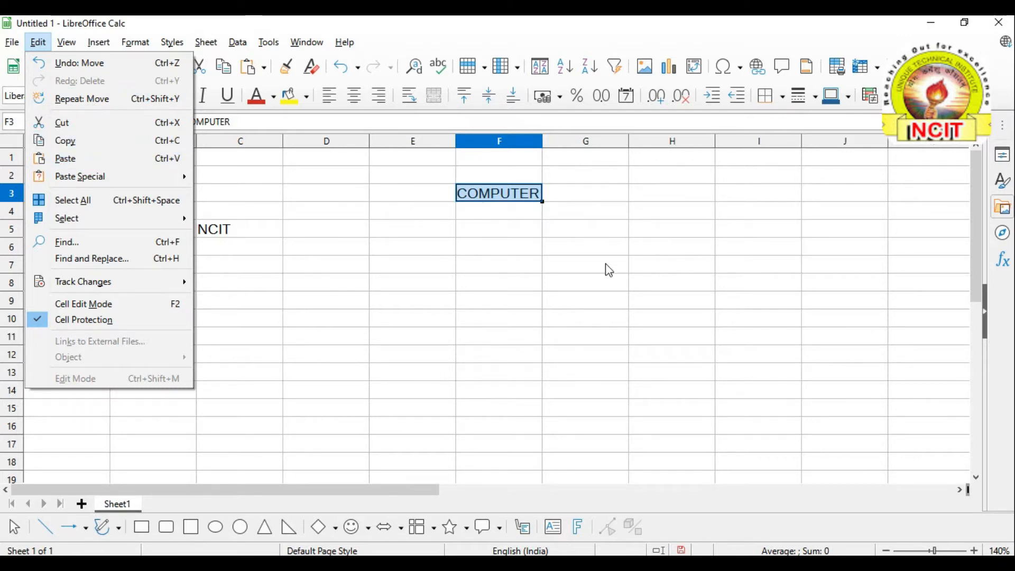
left_click(66, 141)
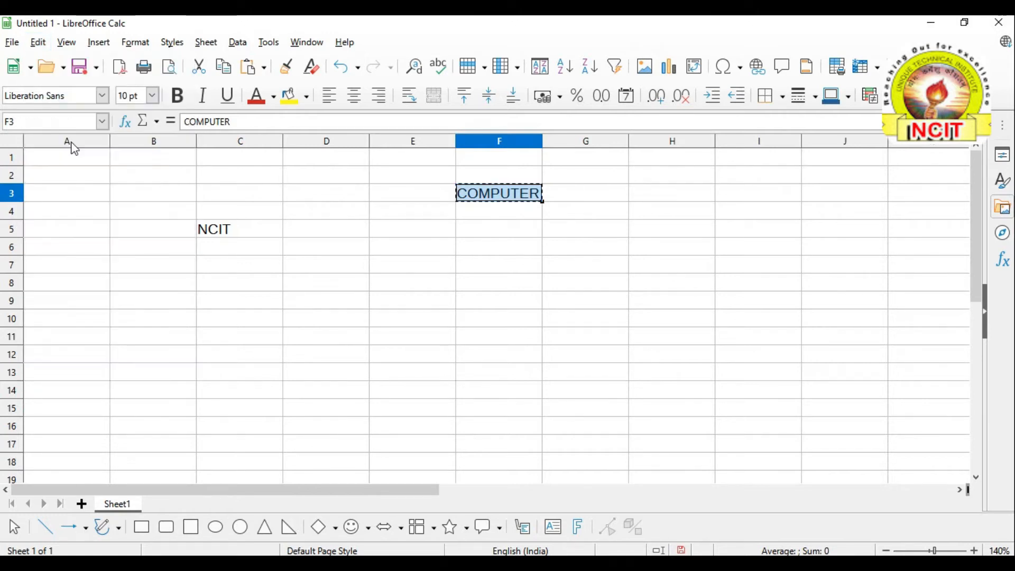
Paste COMPUTER into cells F8 and H8 from the Edit menu
left_click(497, 284)
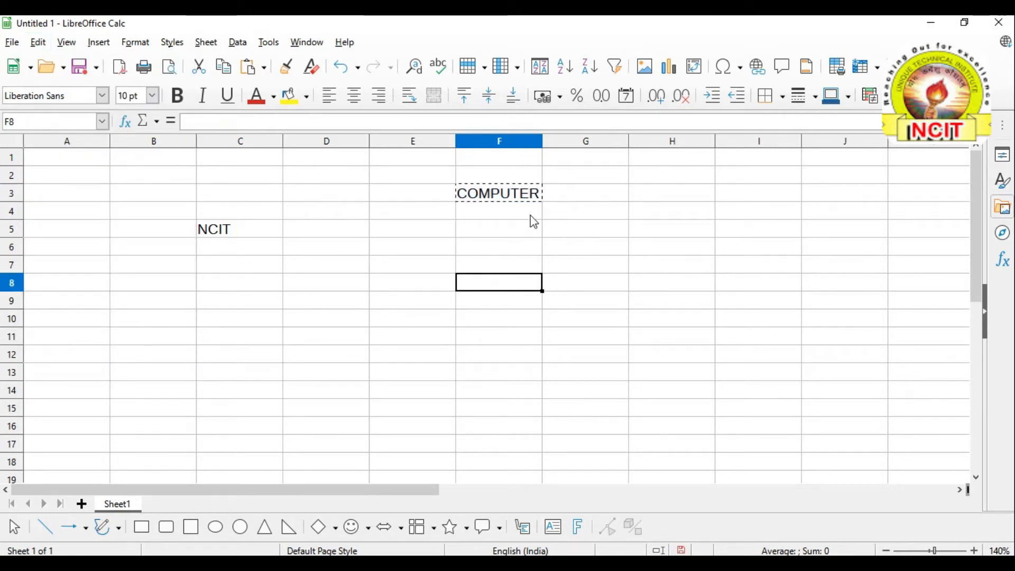
left_click(37, 42)
left_click(76, 162)
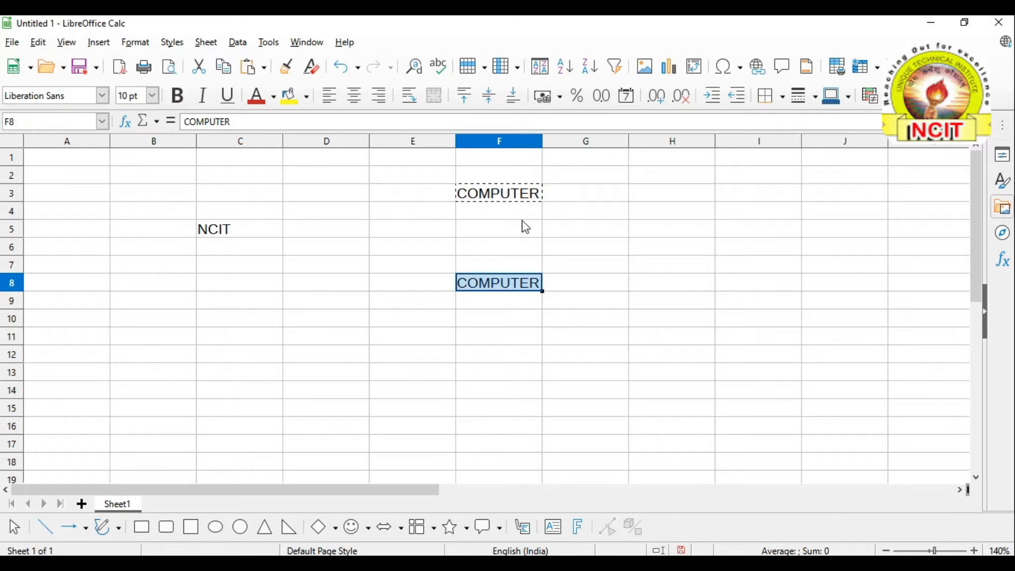
left_click(681, 286)
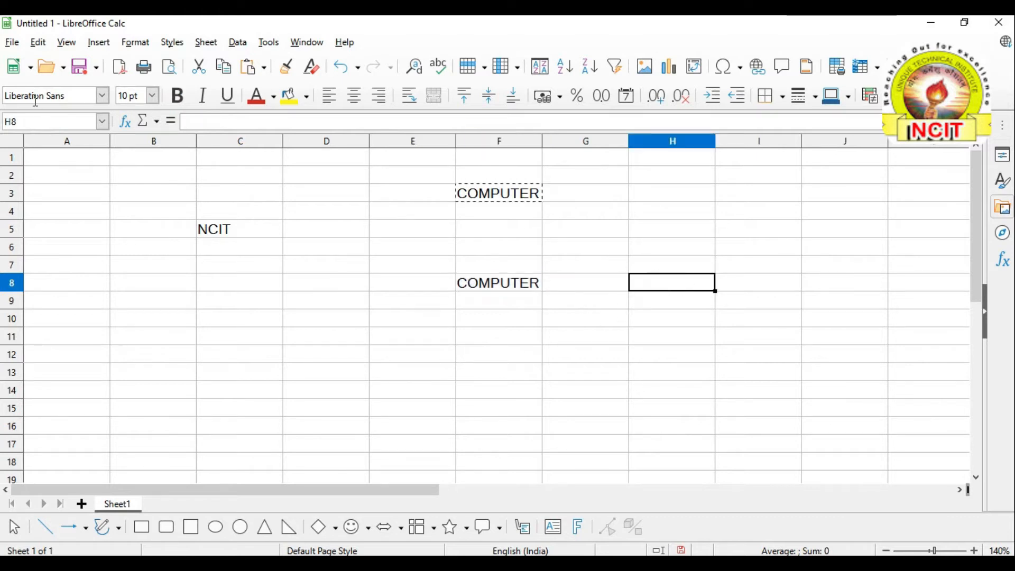
left_click(38, 43)
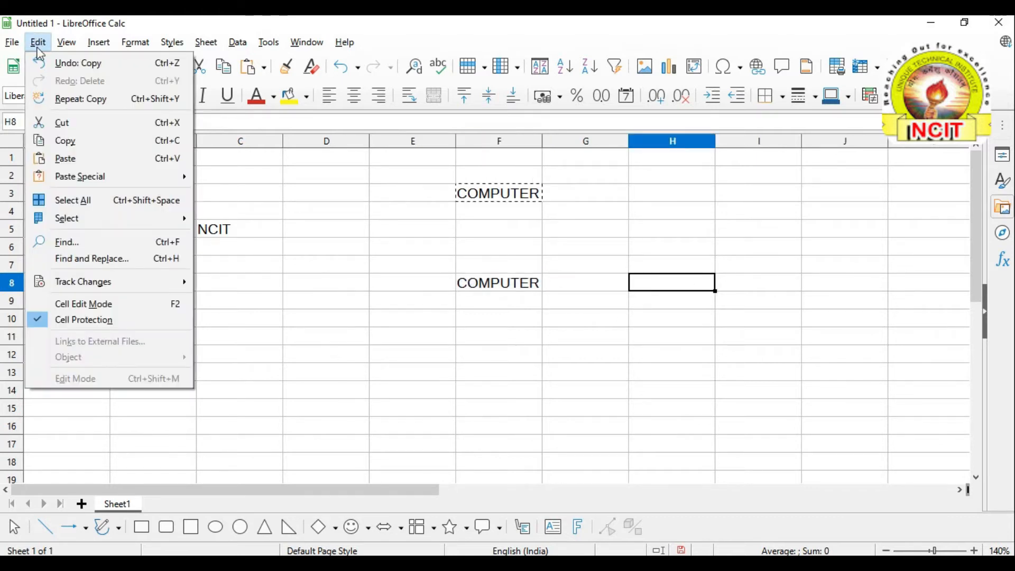
left_click(64, 159)
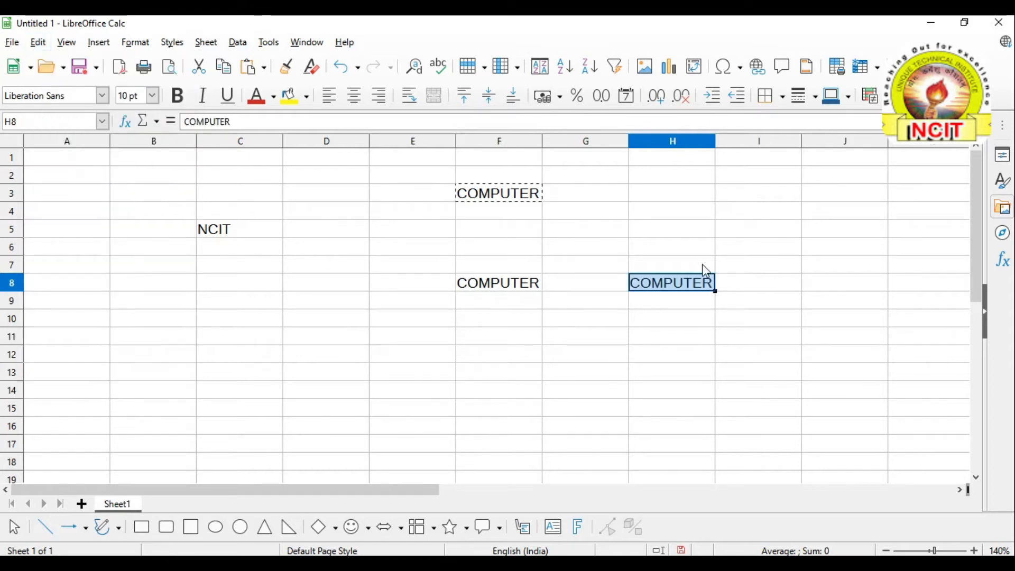
left_click(775, 289)
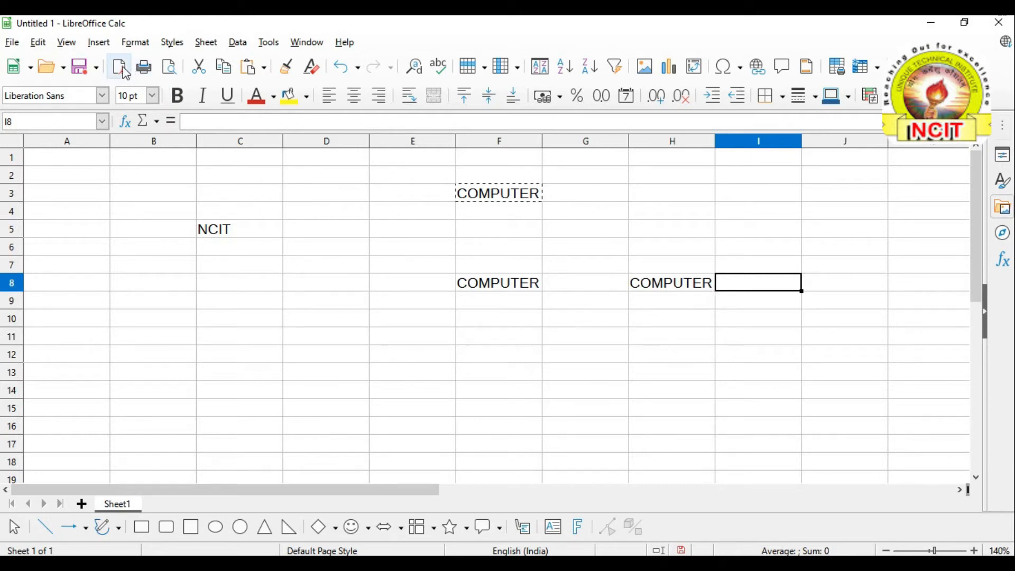
Look through the Edit menu's Paste Special options, then dismiss them and select F8
left_click(38, 42)
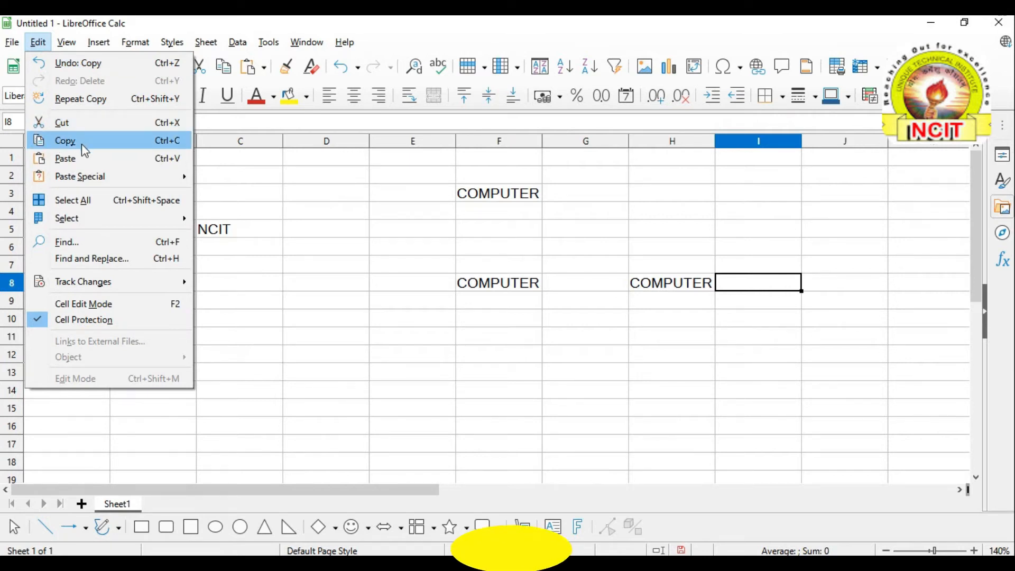
mouse_move(75, 183)
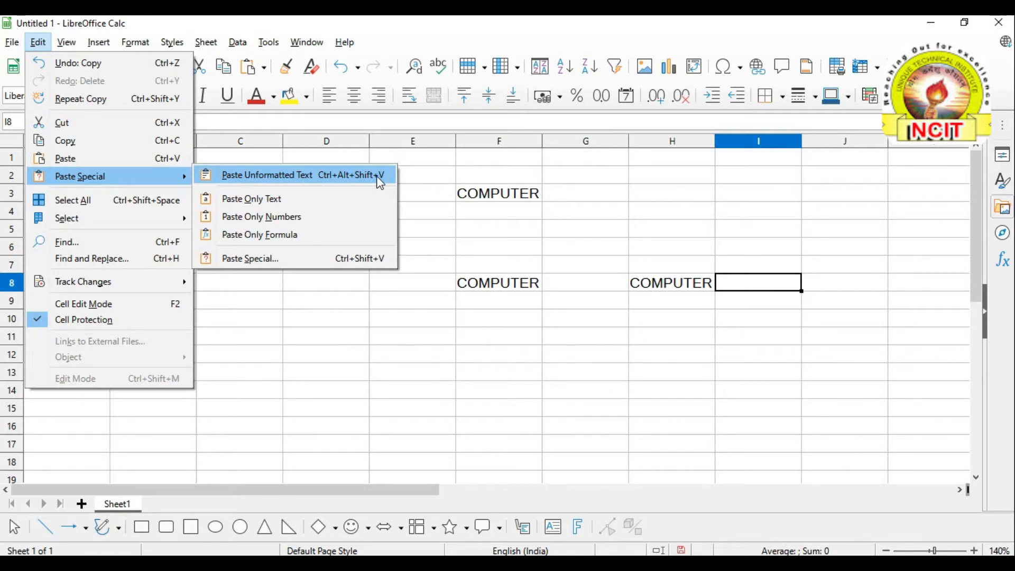
left_click(528, 359)
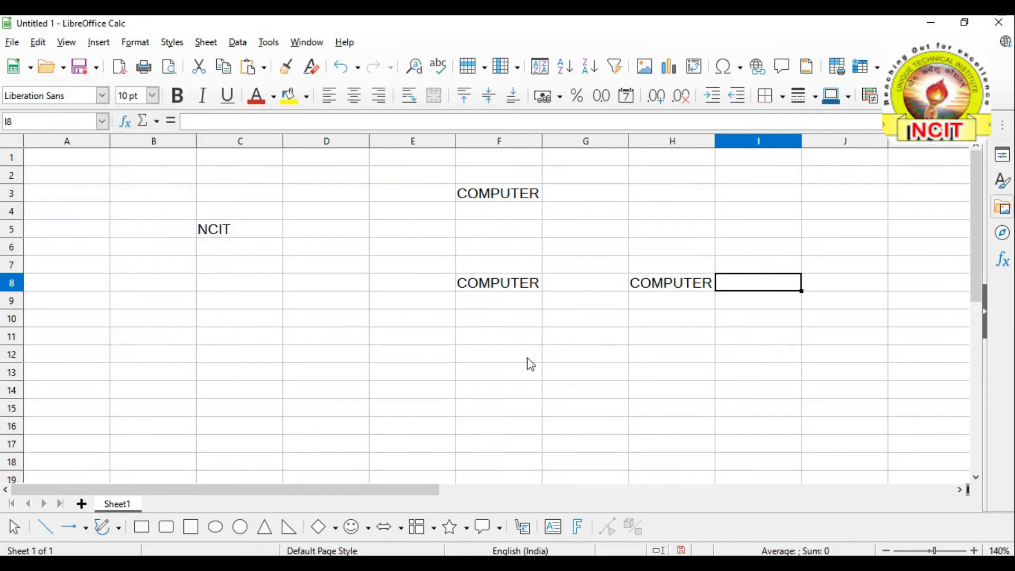
left_click(505, 294)
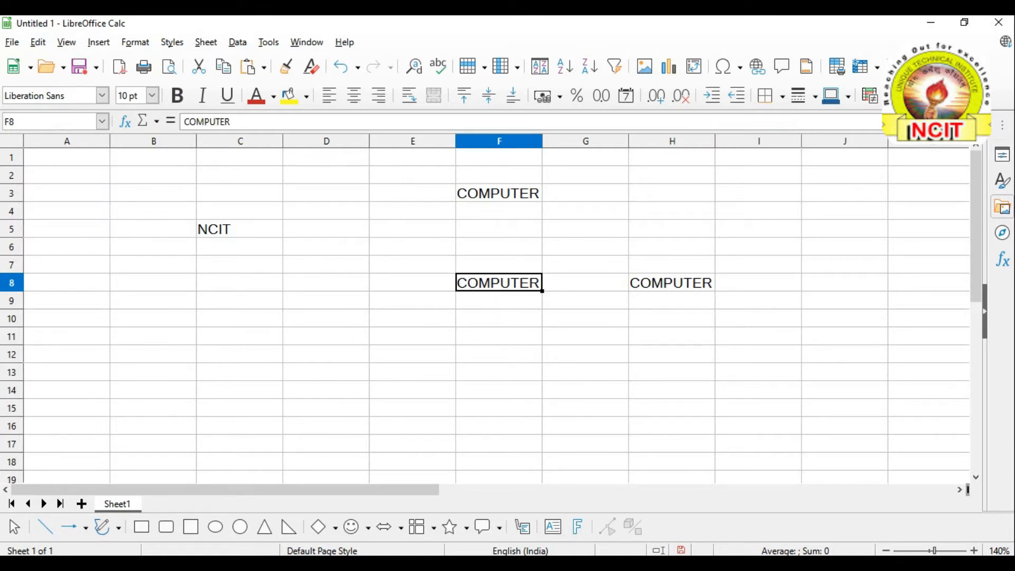
Format F8's COMPUTER as bold, red, 14 pt Lucida Handwriting and widen column F
left_click(183, 99)
left_click(103, 96)
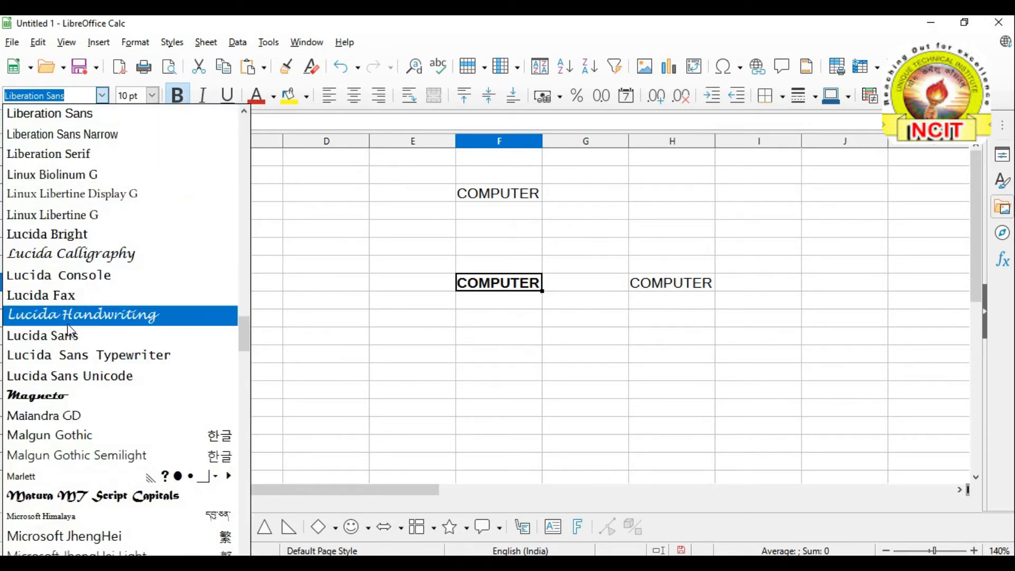
left_click(69, 317)
left_click(152, 96)
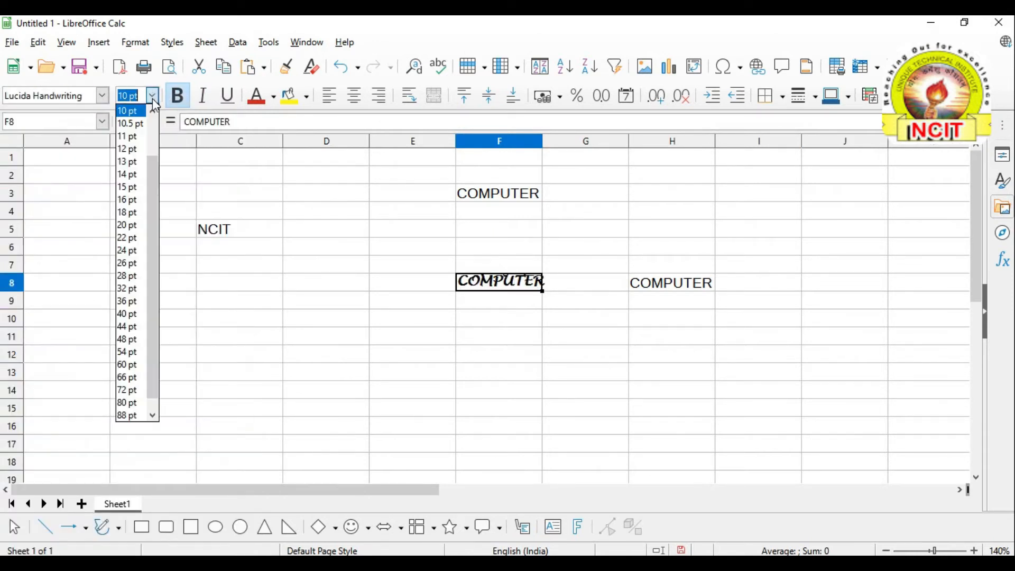
left_click(129, 179)
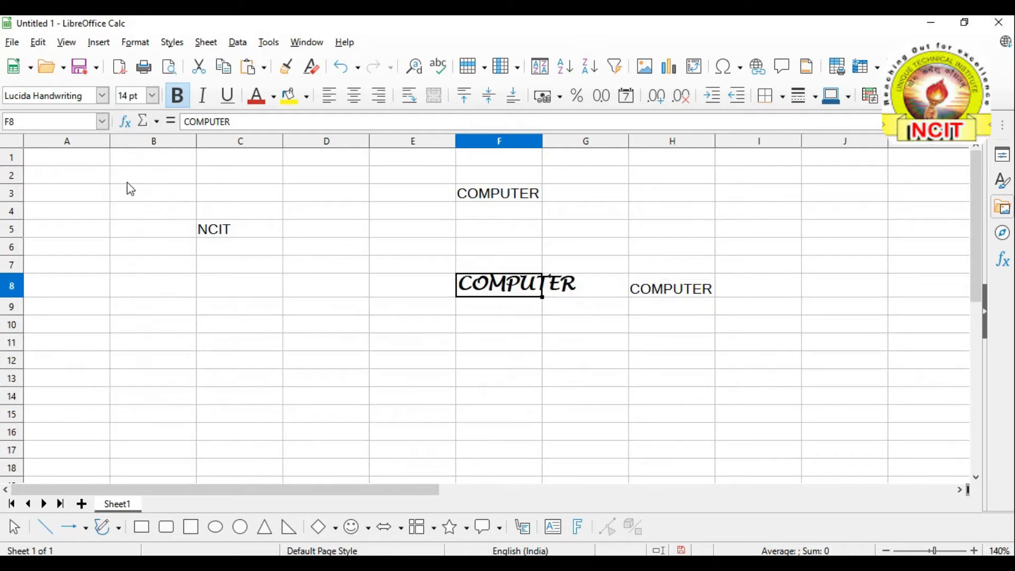
left_click(278, 101)
left_click(308, 264)
left_click(517, 380)
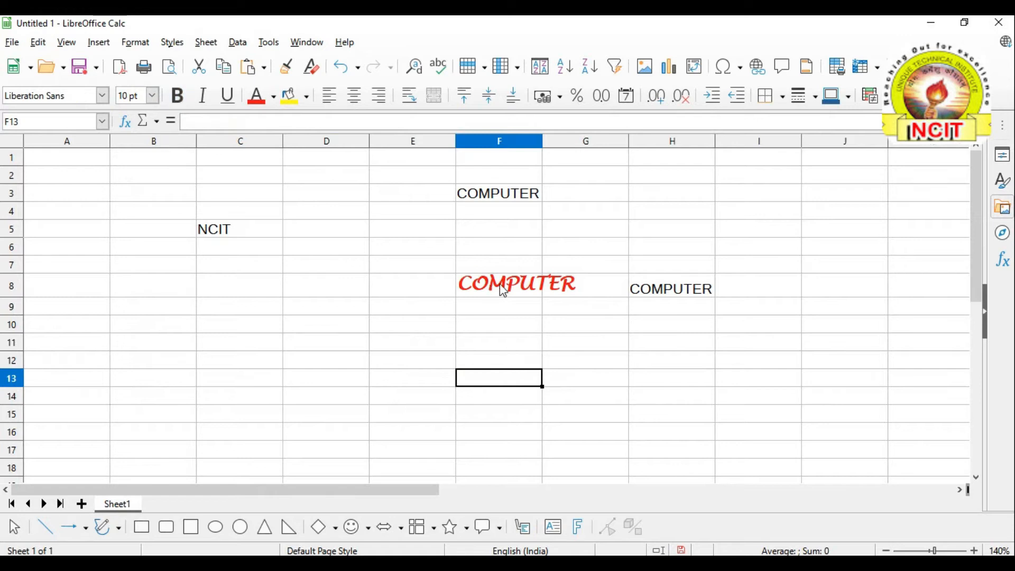
left_click_drag(543, 141, 578, 141)
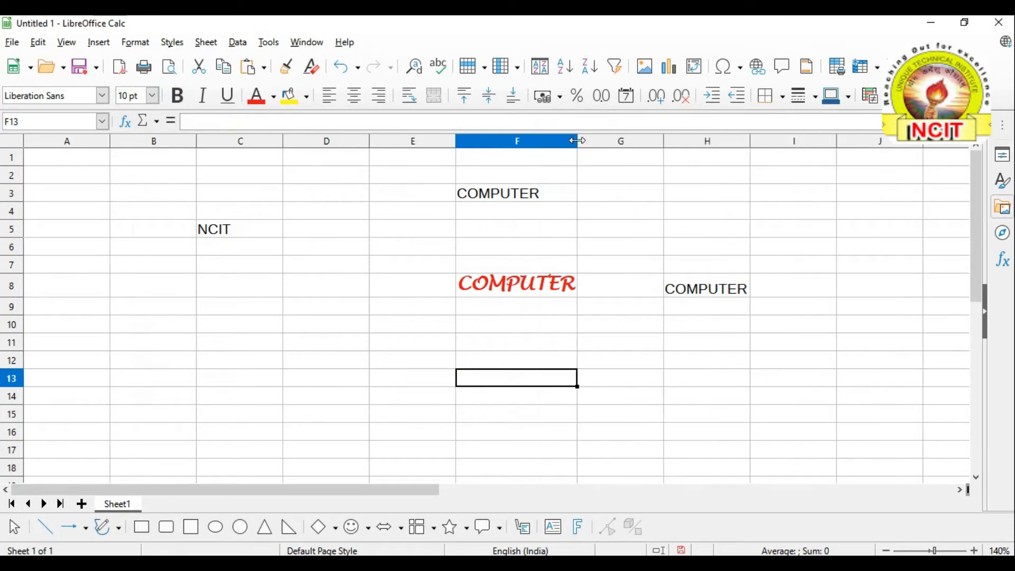
left_click(535, 291)
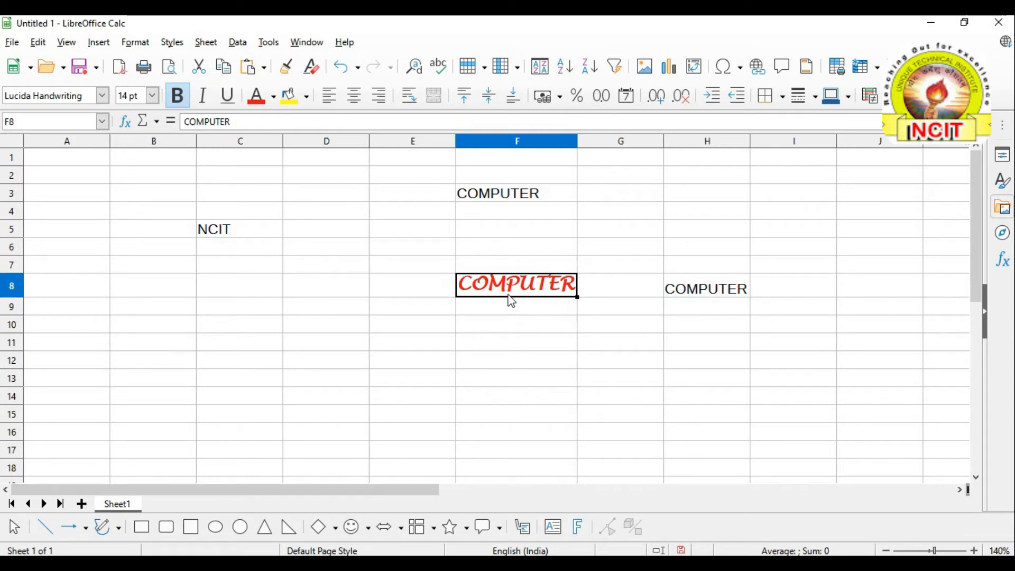
left_click(38, 42)
left_click(65, 141)
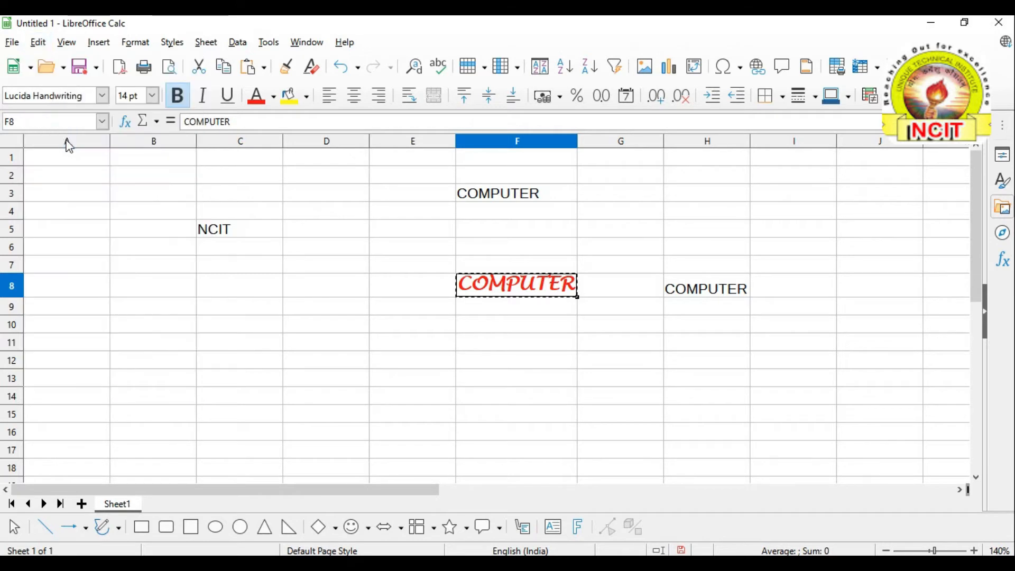
left_click(504, 376)
left_click(38, 41)
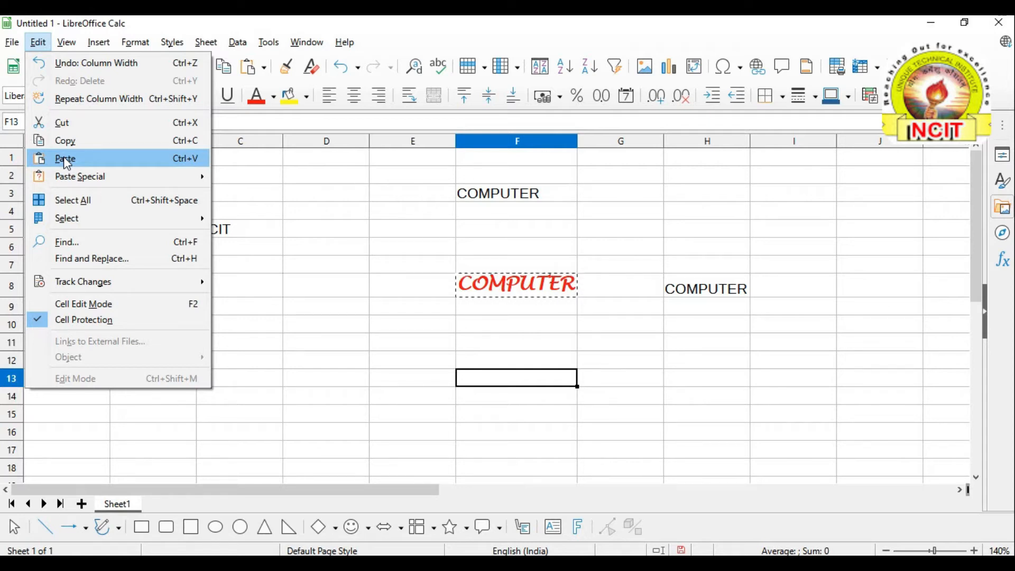
left_click(65, 158)
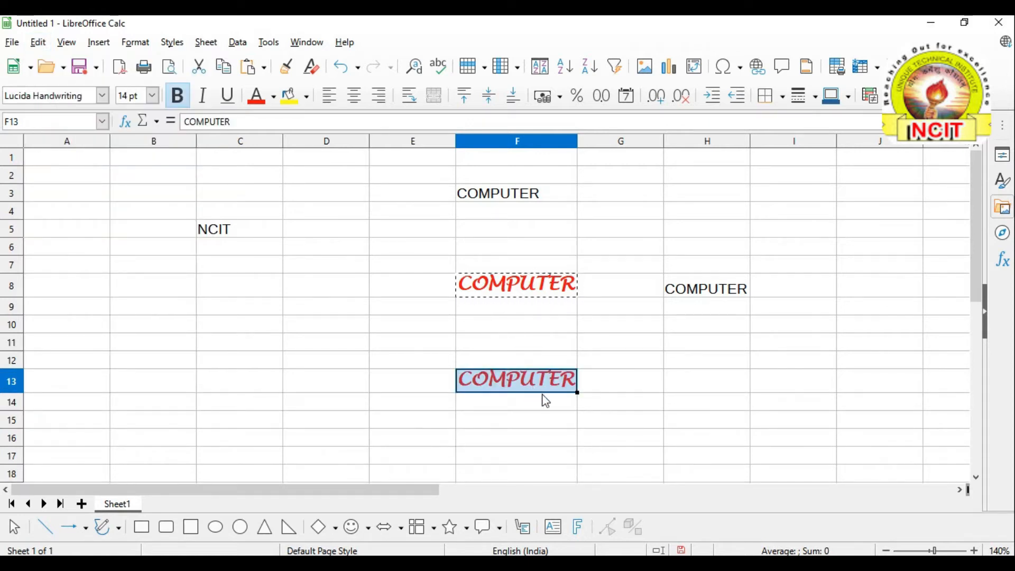
type("`")
key("Escape")
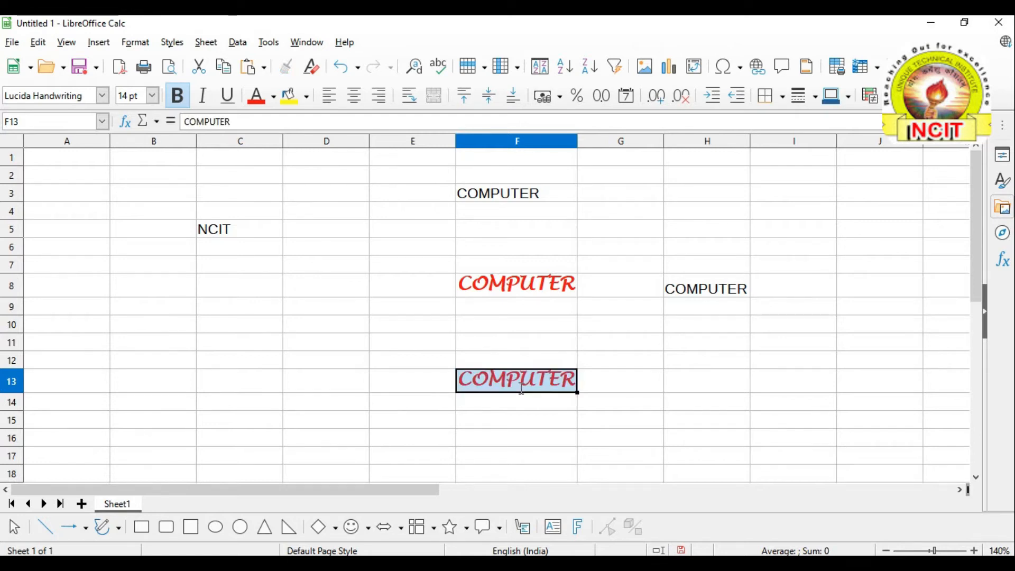
left_click(526, 404)
left_click(520, 389)
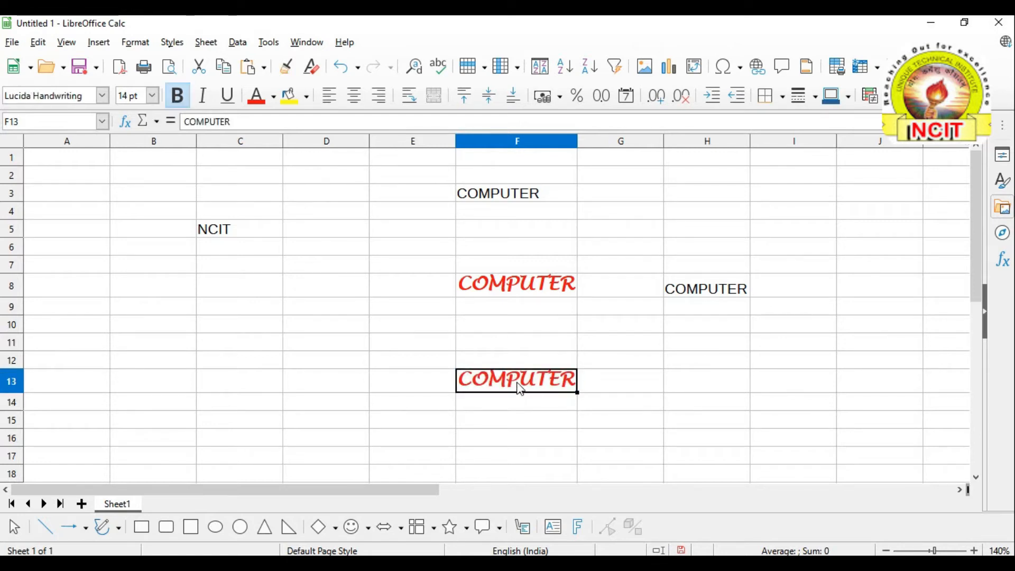
key("Delete")
left_click(520, 404)
left_click(515, 383)
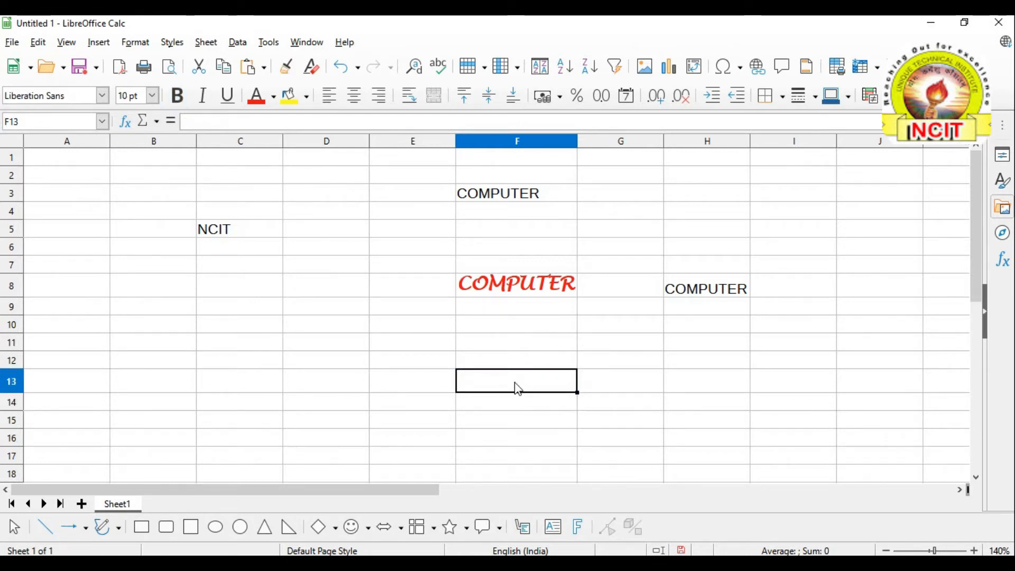
Paste COMPUTER into F14 using Edit > Paste Special > Paste Unformatted Text
left_click(37, 43)
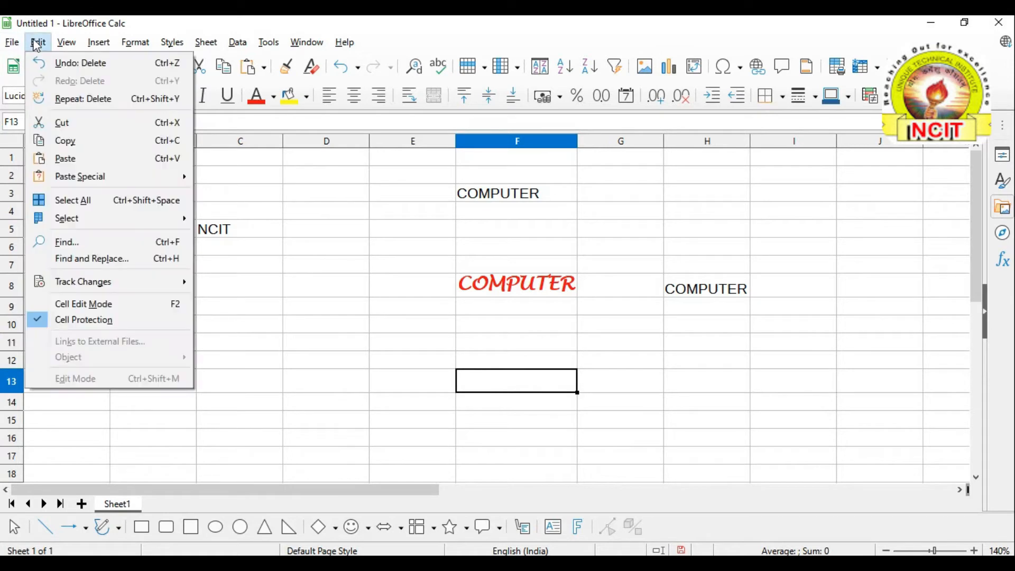
mouse_move(62, 180)
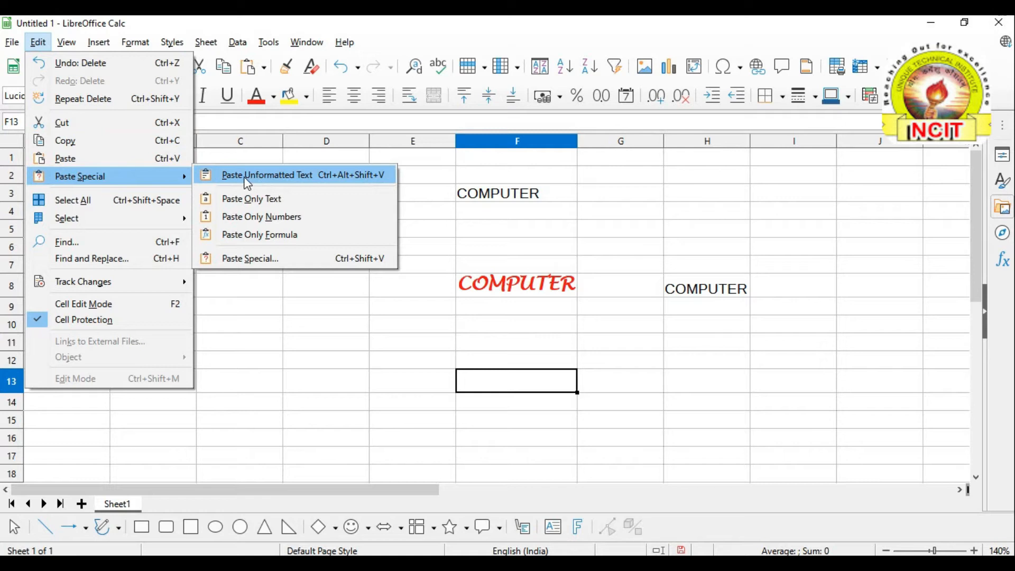
left_click(301, 181)
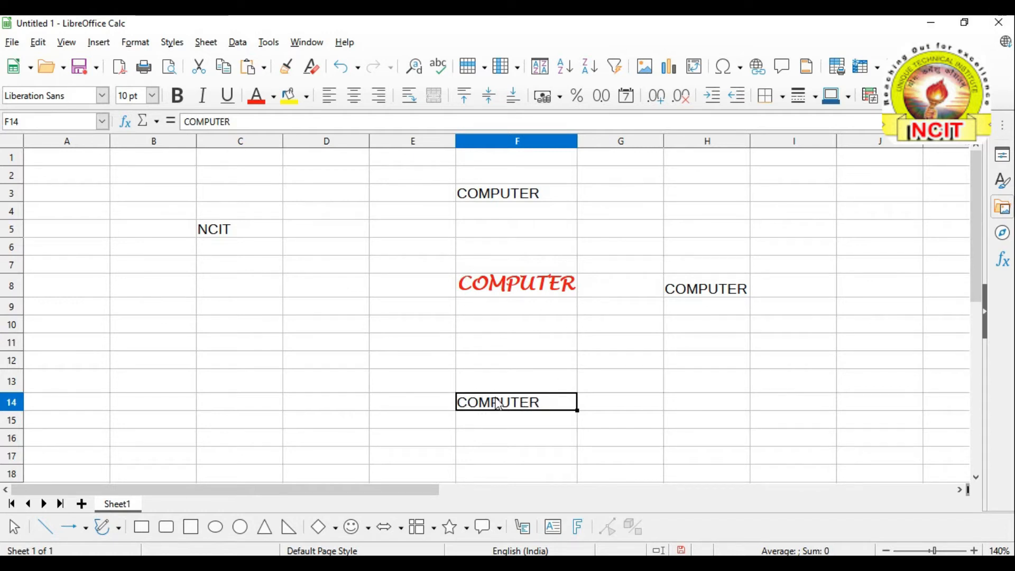
Open the full Paste Special dialog for F15 and toggle Paste all on and off twice
left_click(498, 422)
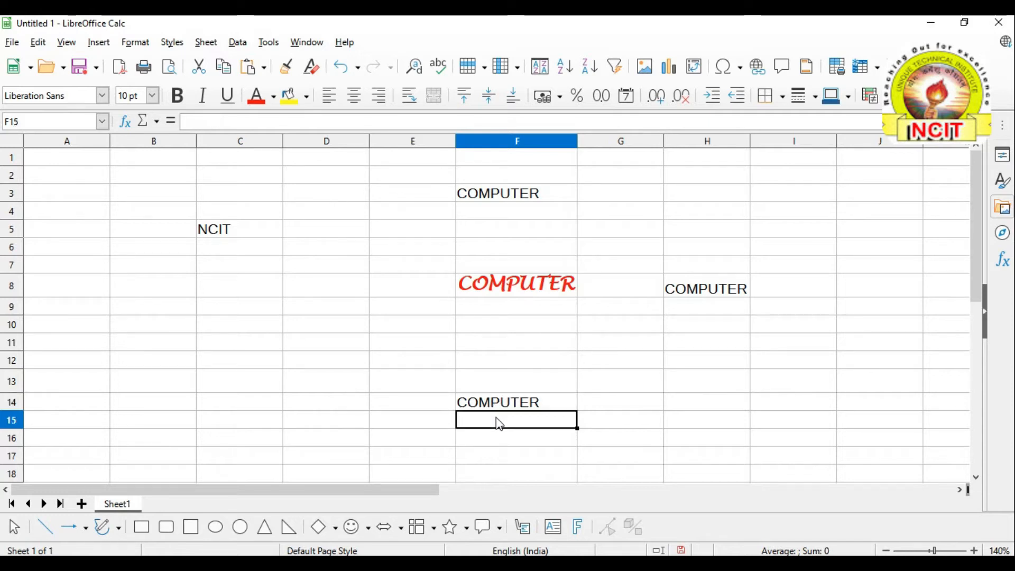
left_click(40, 42)
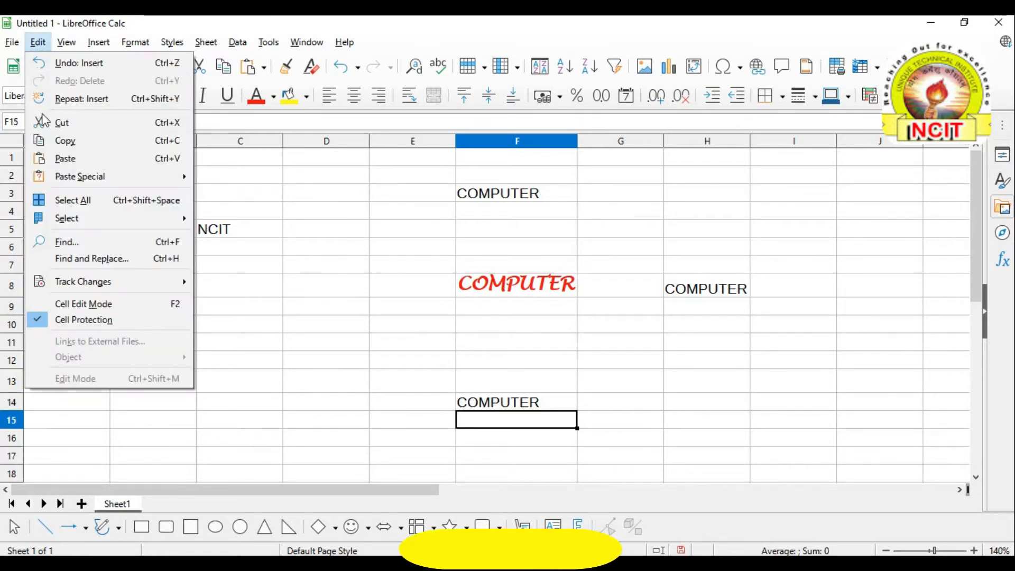
mouse_move(63, 178)
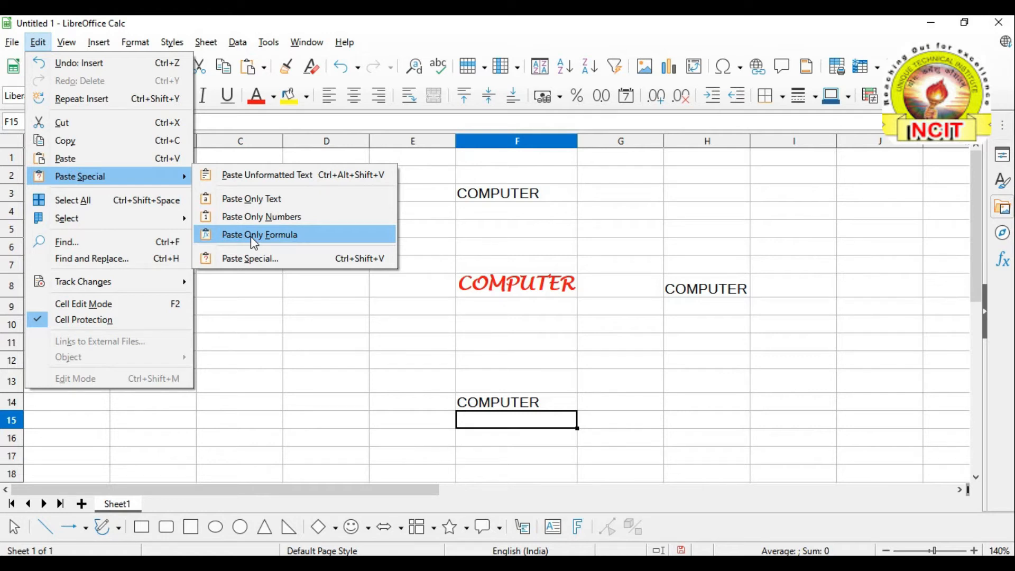
left_click(256, 260)
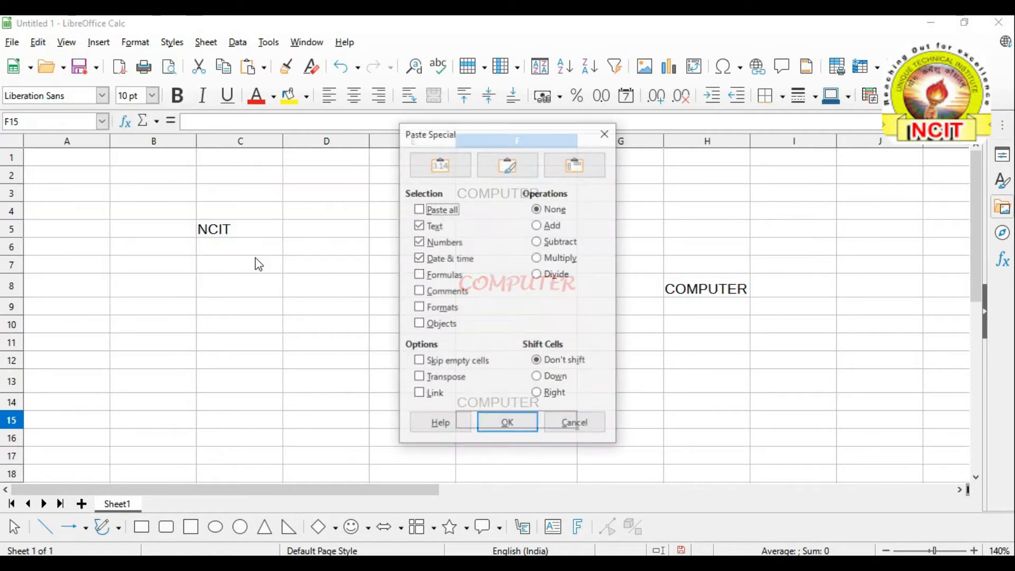
left_click(420, 211)
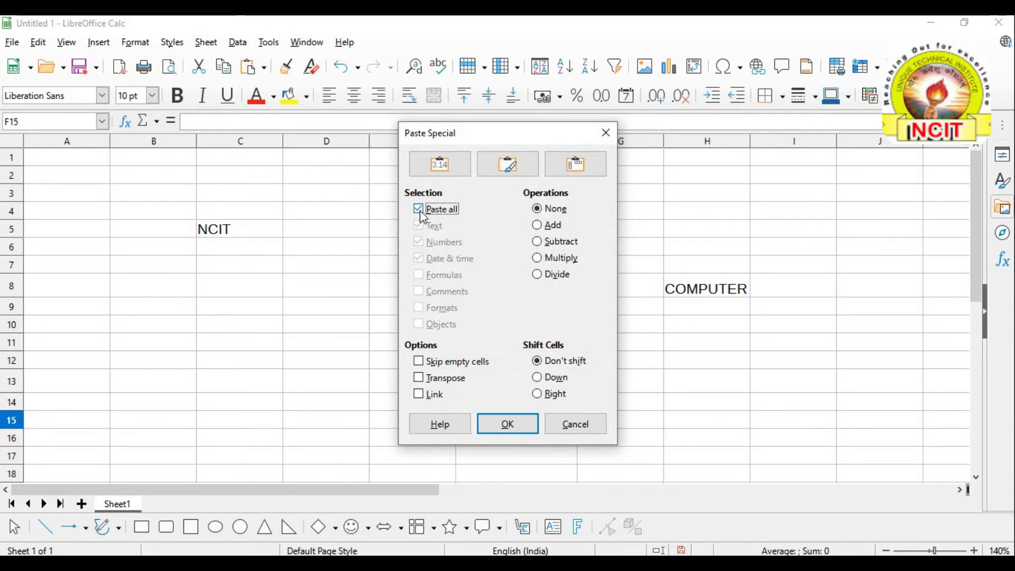
left_click(420, 210)
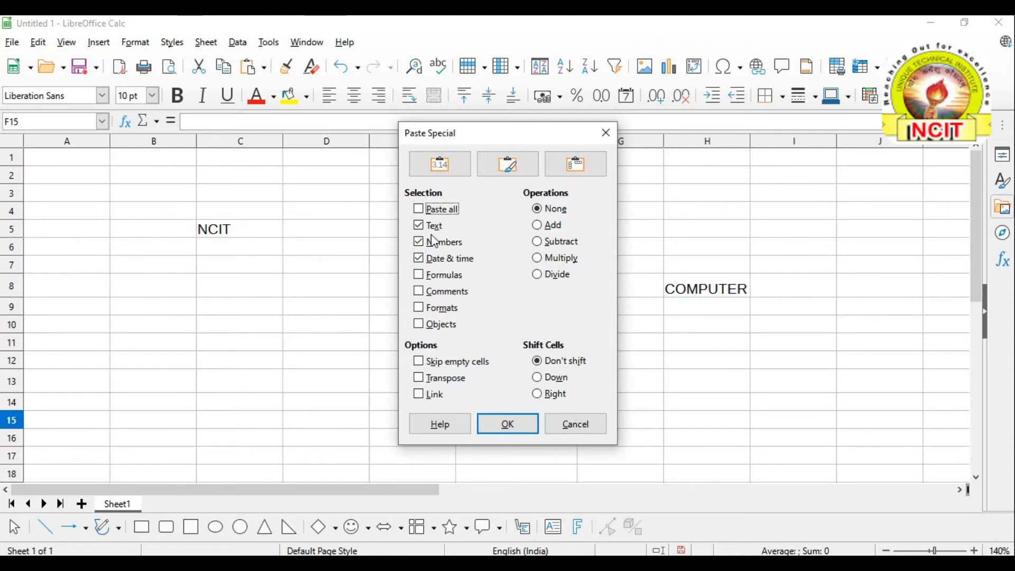
left_click(419, 210)
left_click(420, 210)
Cancel the Paste Special dialog, select D9, and close the Edit menu unused
left_click(574, 423)
left_click(311, 312)
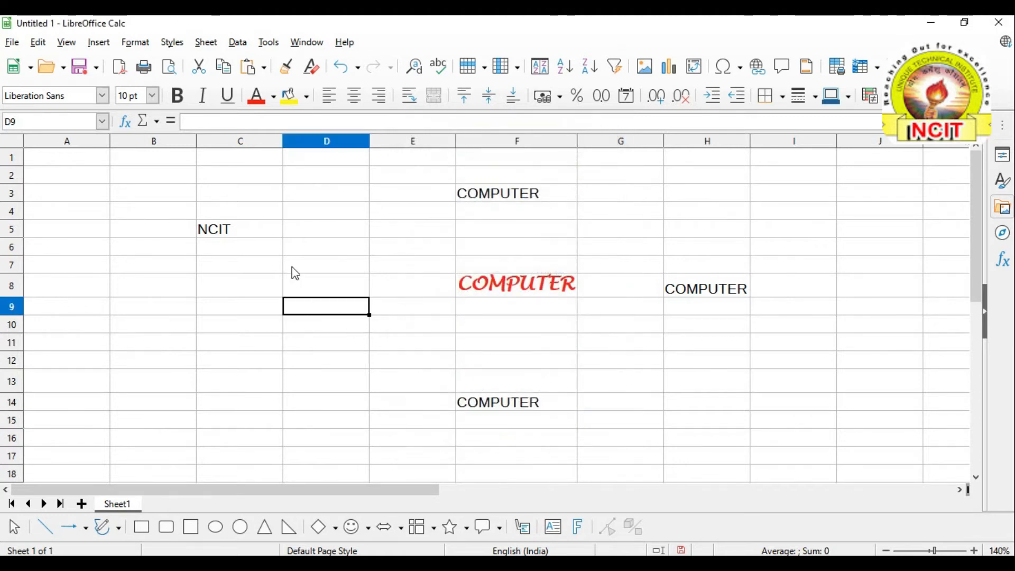
left_click(47, 45)
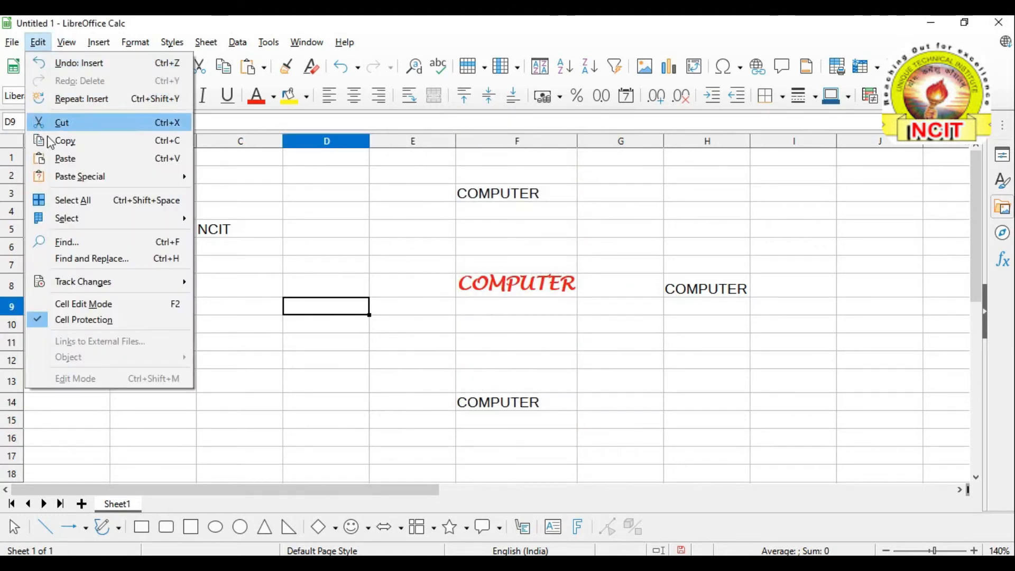
mouse_move(64, 178)
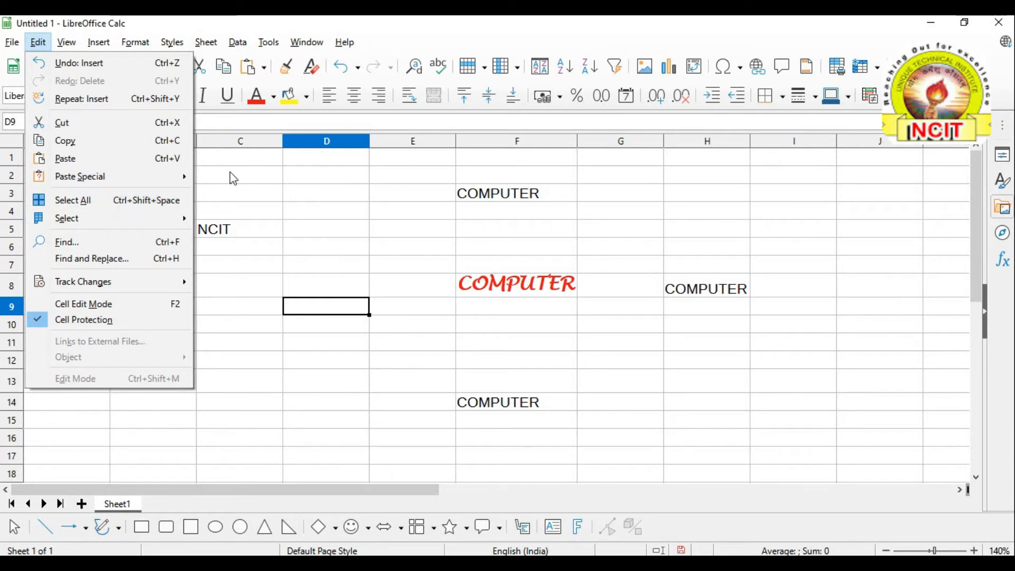
left_click(196, 182)
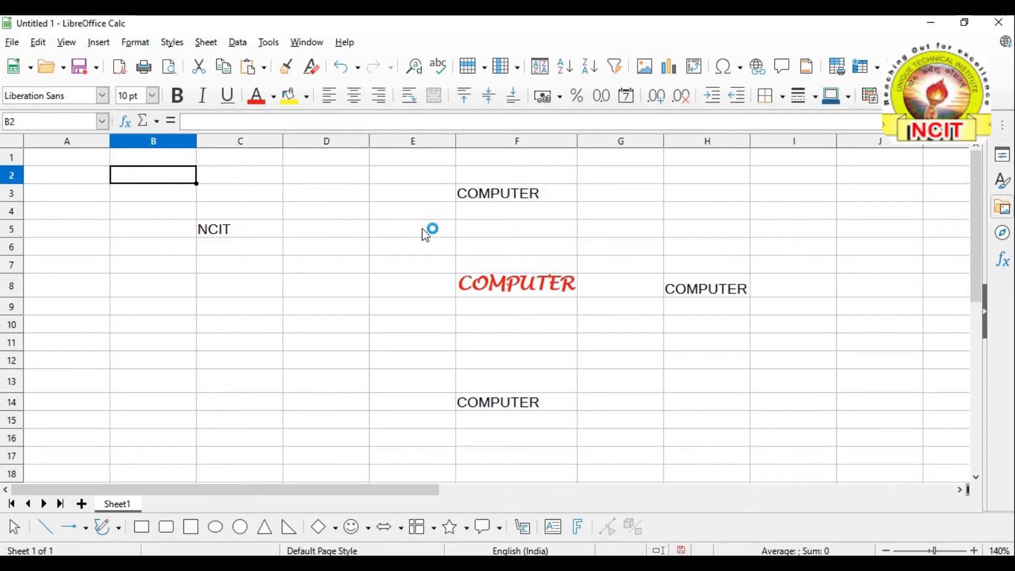
Select all cells via Edit > Select All, then reselect the whole sheet with the corner box
left_click(310, 210)
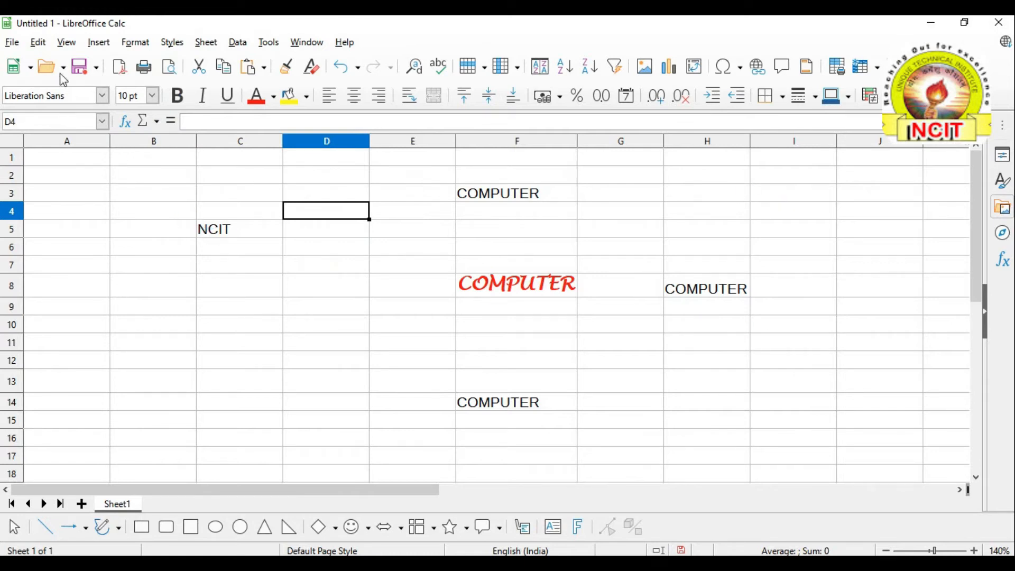
left_click(37, 46)
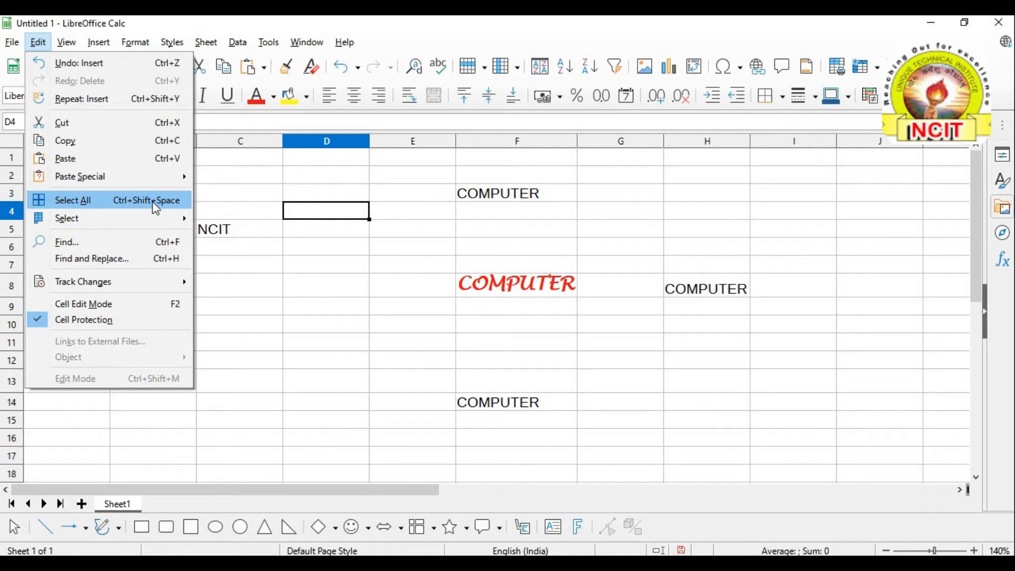
left_click(110, 205)
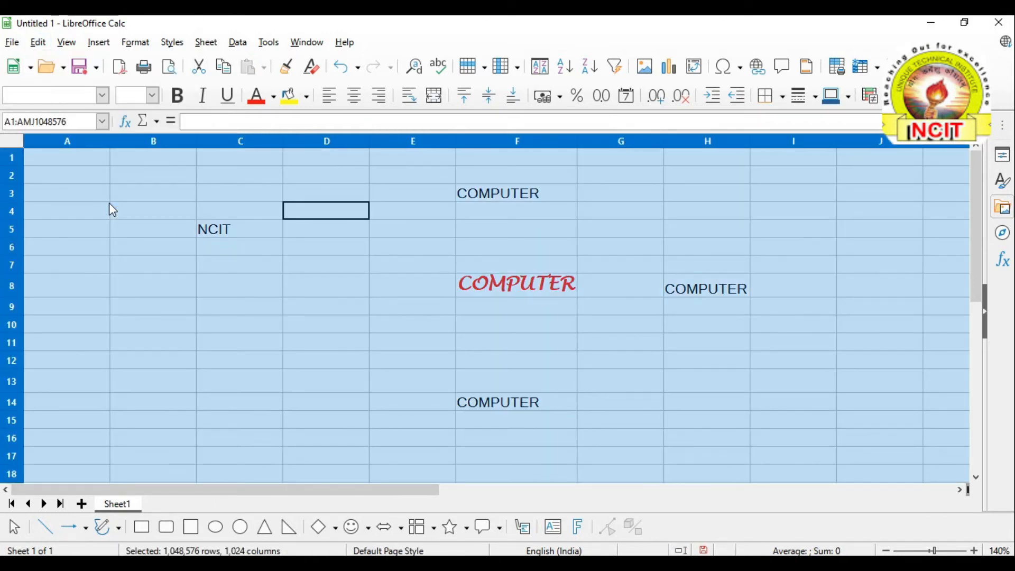
left_click(119, 211)
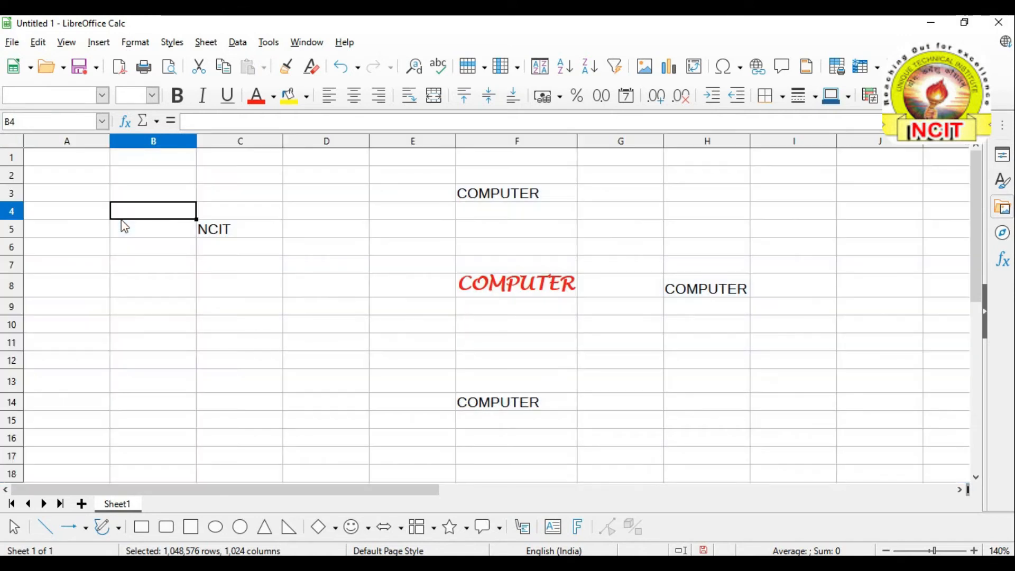
left_click(135, 247)
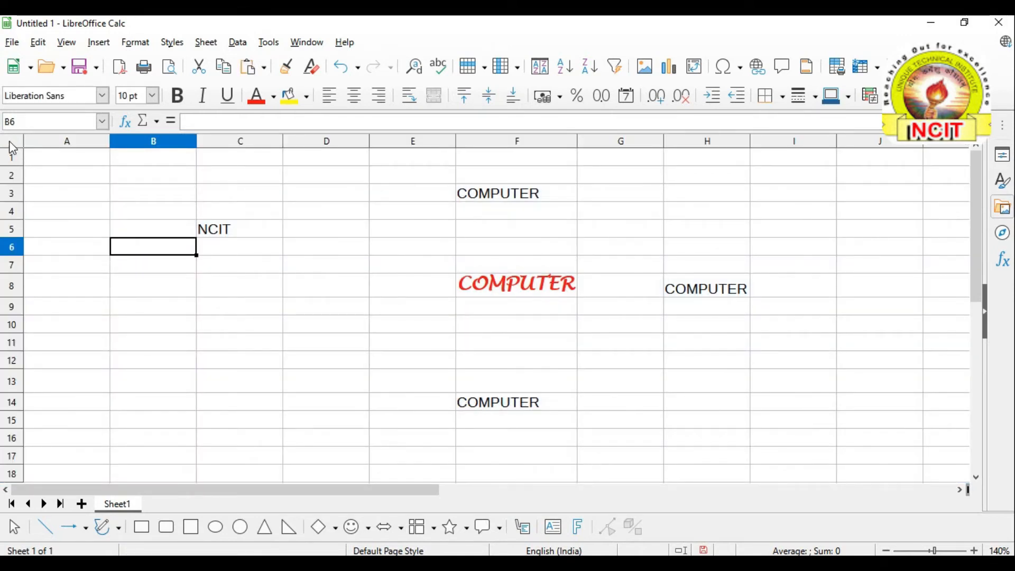
left_click(11, 142)
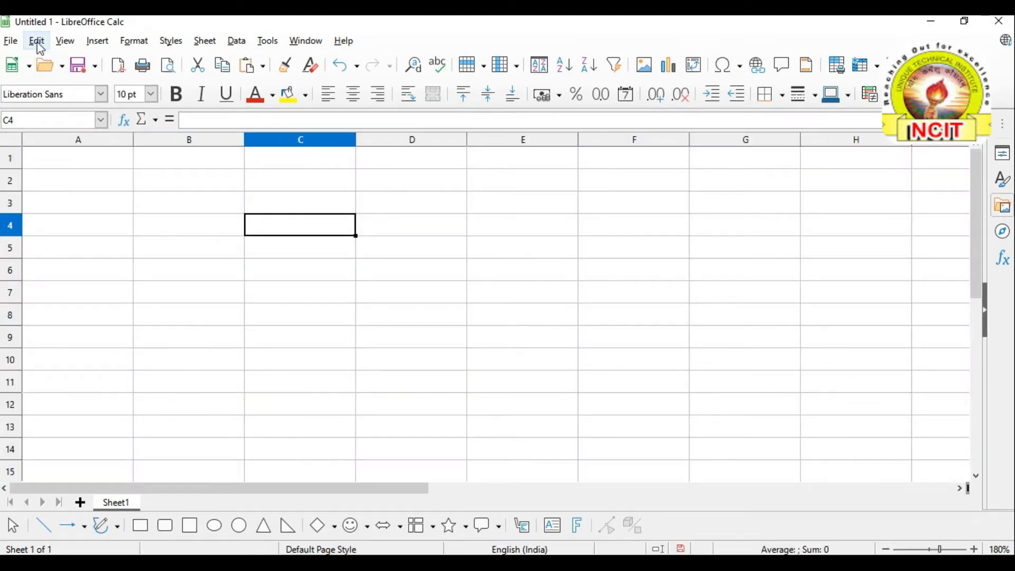
left_click(37, 42)
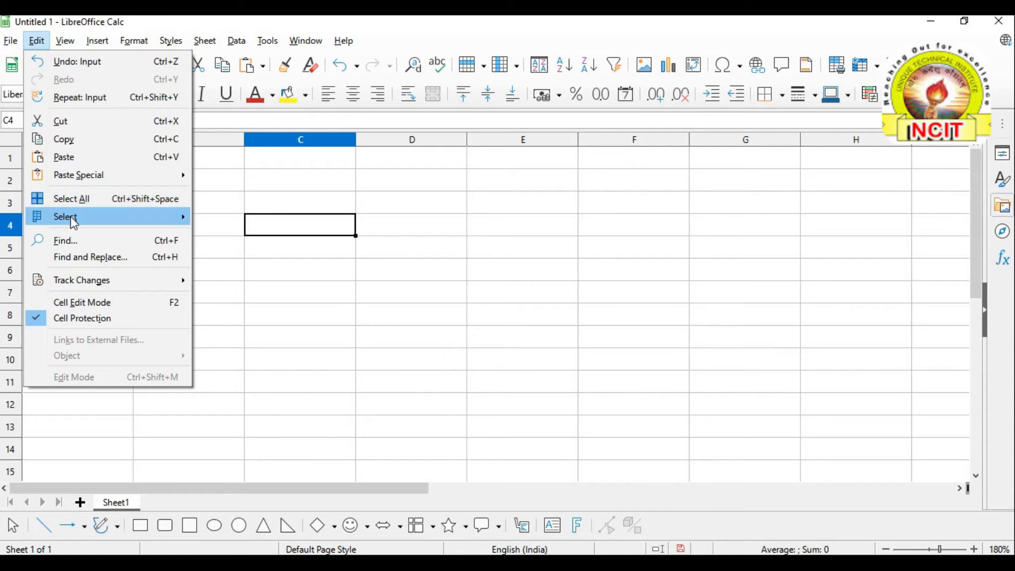
mouse_move(74, 223)
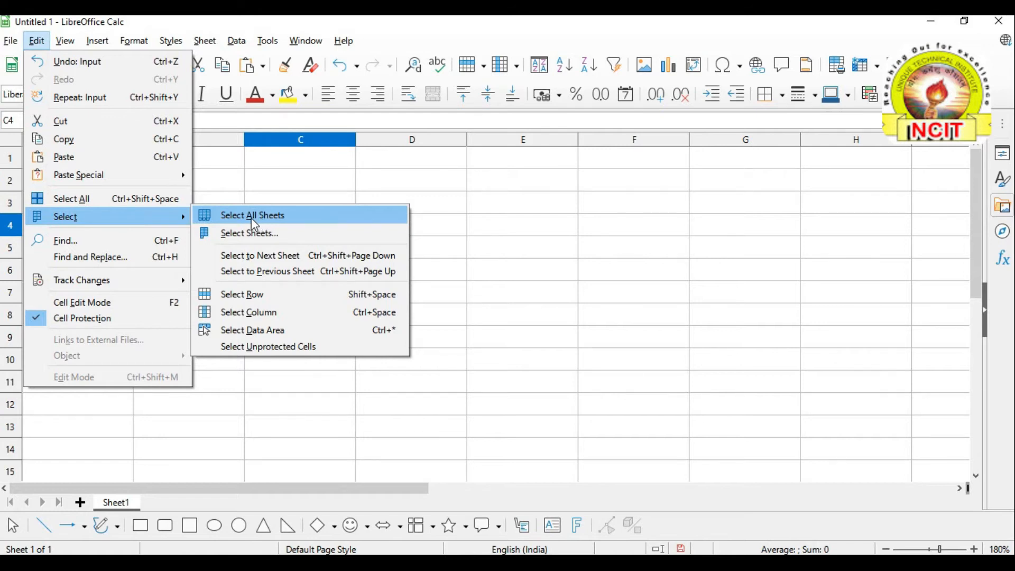
left_click(496, 271)
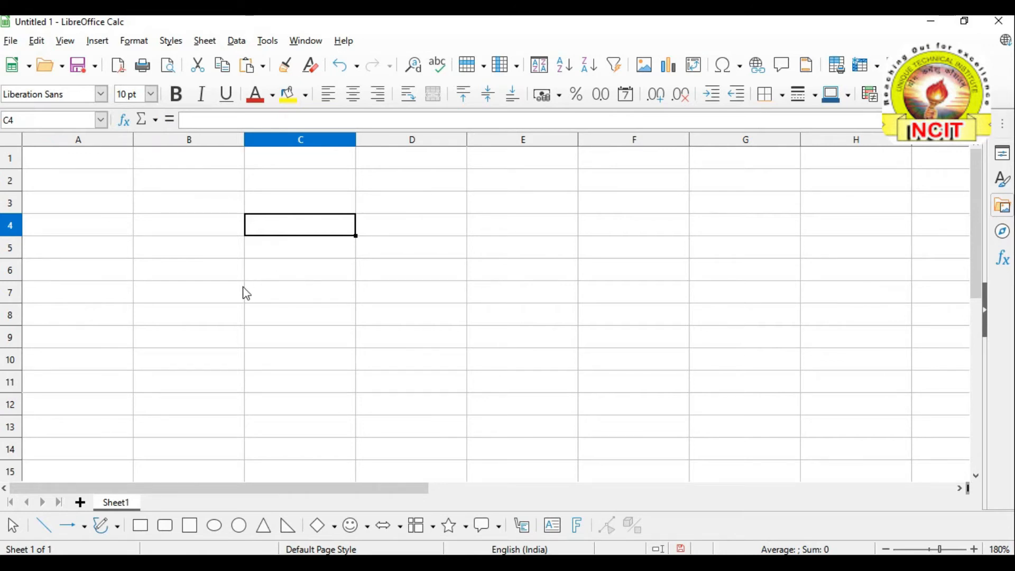
left_click(37, 41)
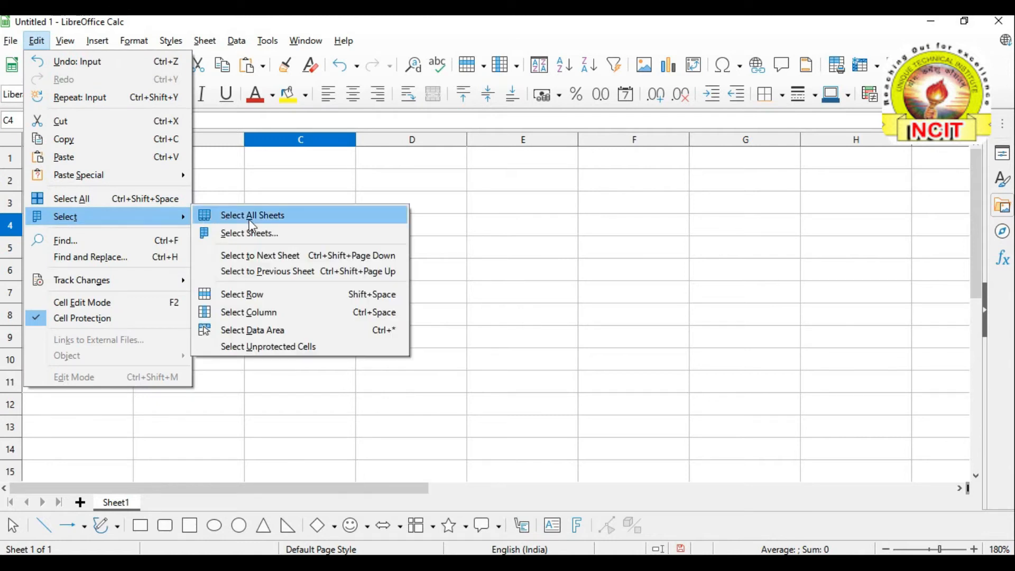
left_click(506, 269)
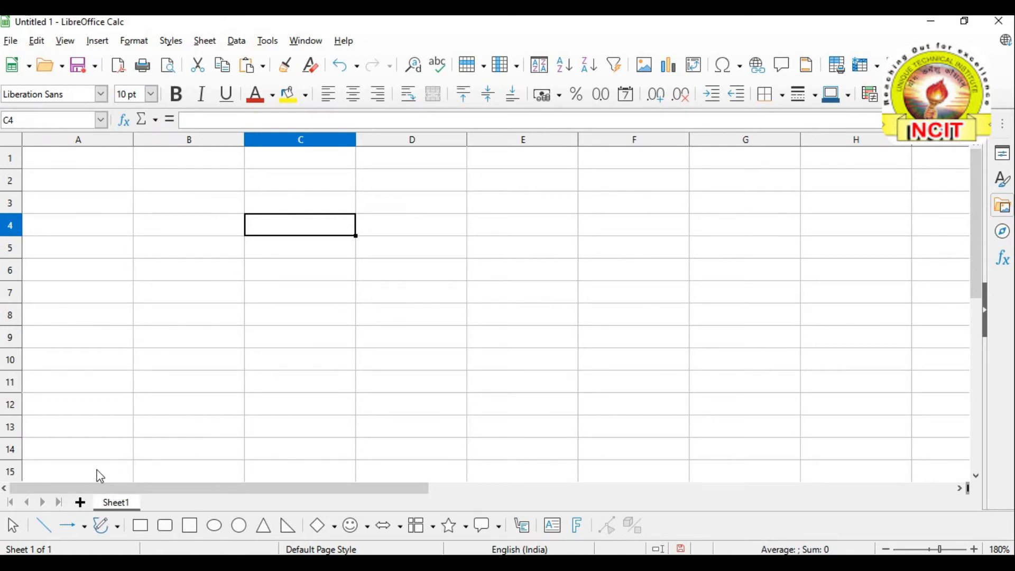
Add three new sheets so the workbook runs from Sheet1 to Sheet4
left_click(81, 504)
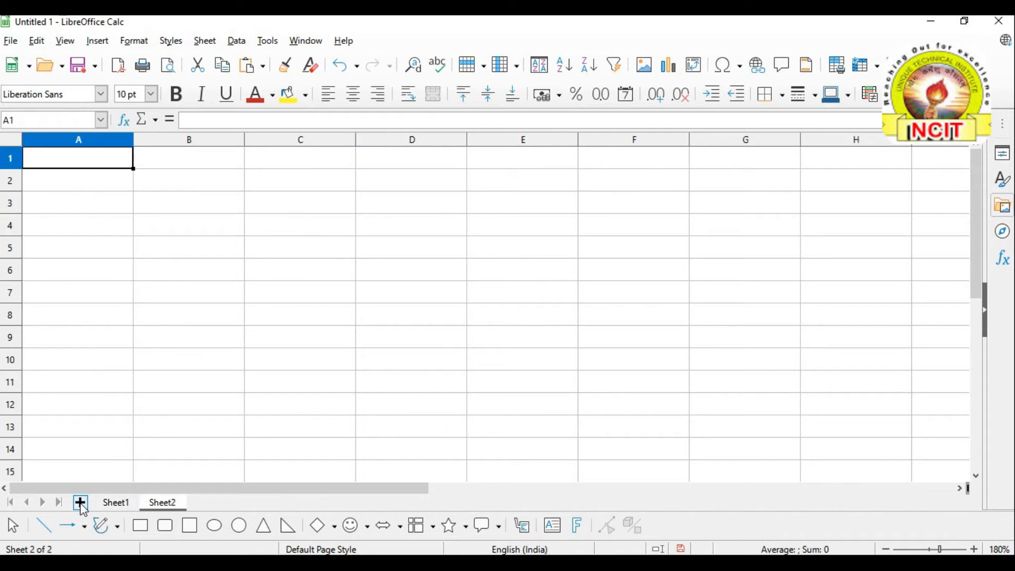
left_click(81, 504)
left_click(81, 505)
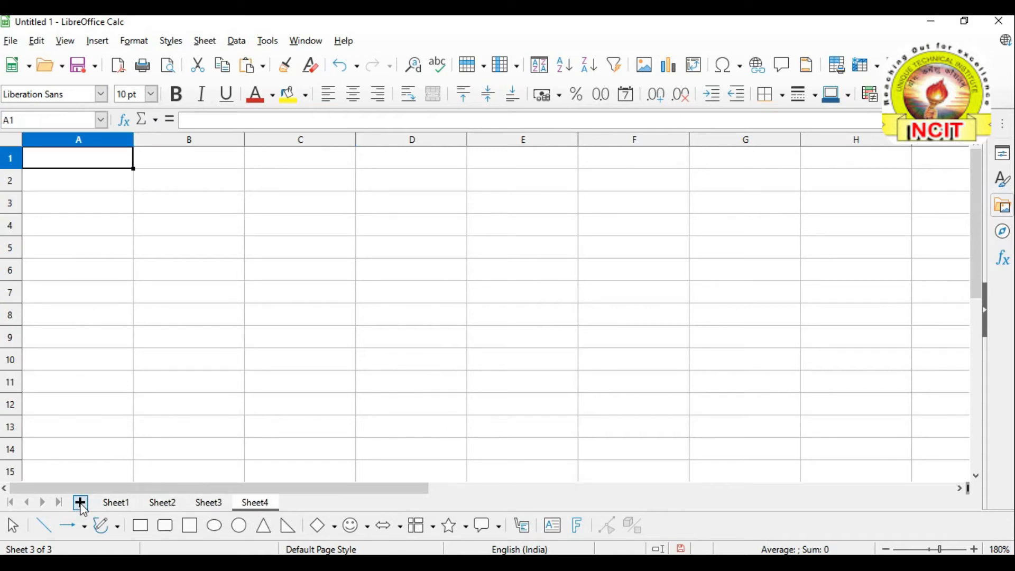
left_click(219, 361)
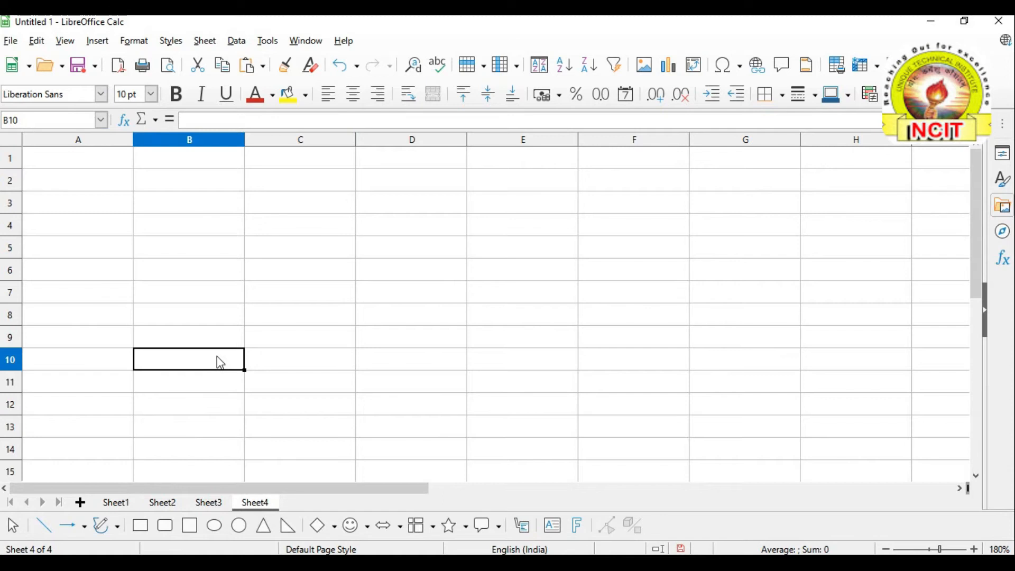
left_click(197, 305)
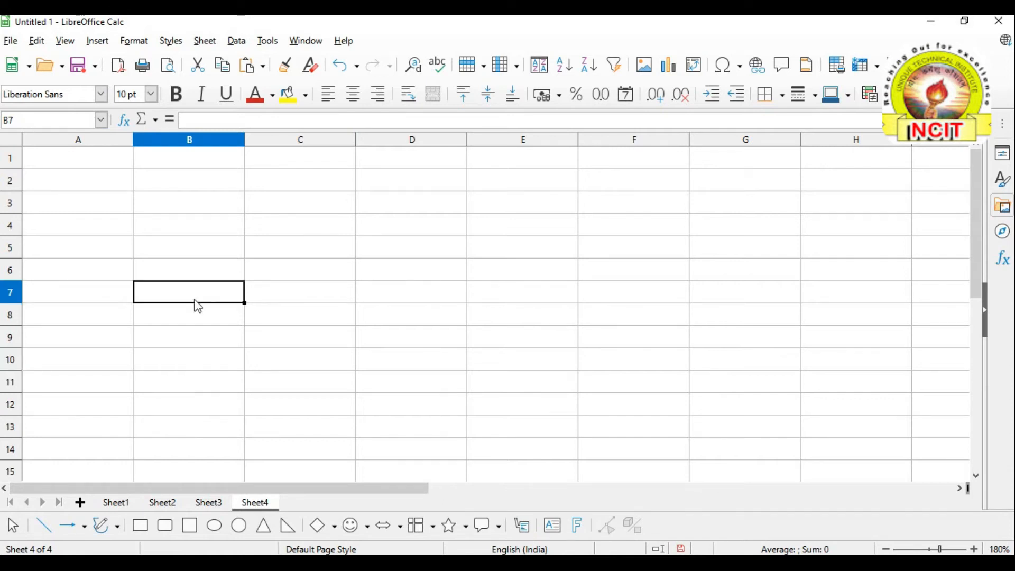
Group all four sheets with Edit > Select > Select All Sheets and select B2
left_click(44, 44)
mouse_move(71, 225)
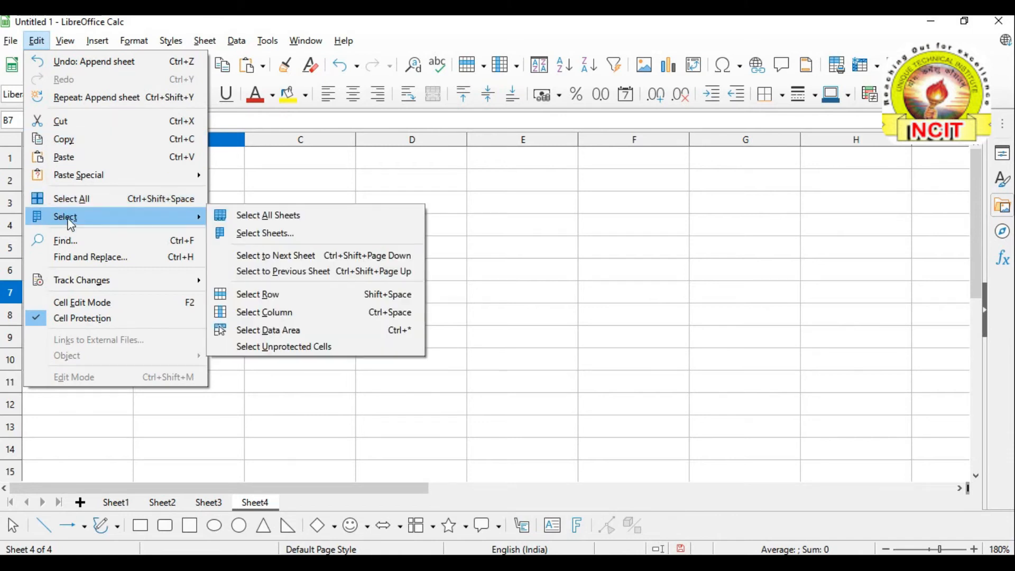
left_click(293, 218)
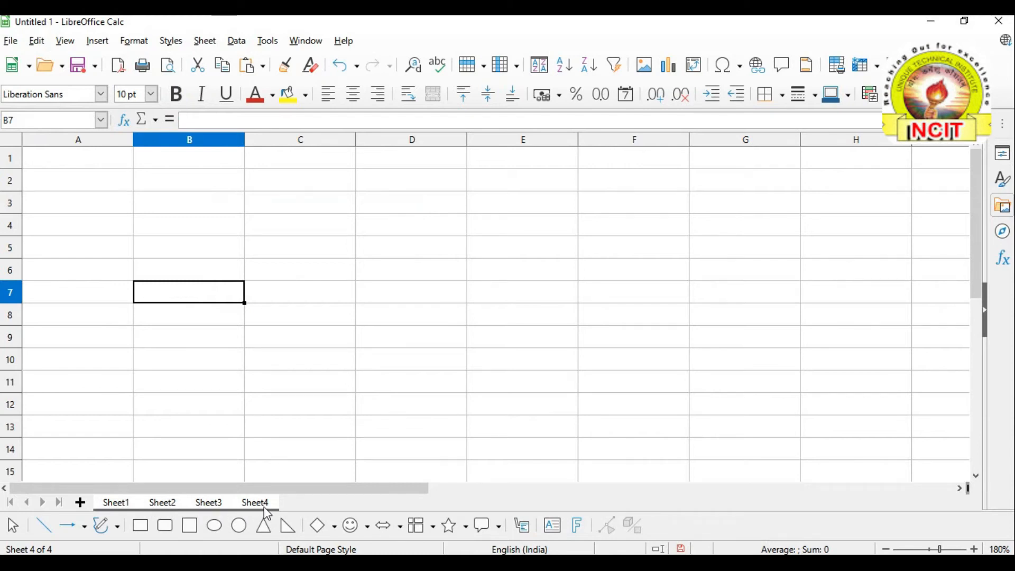
left_click(173, 180)
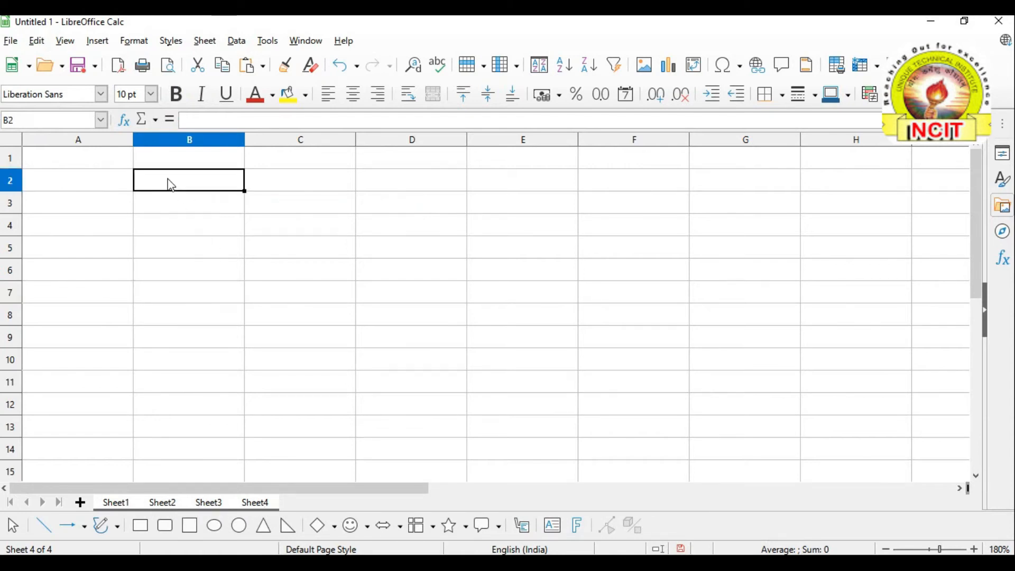
left_click(288, 178)
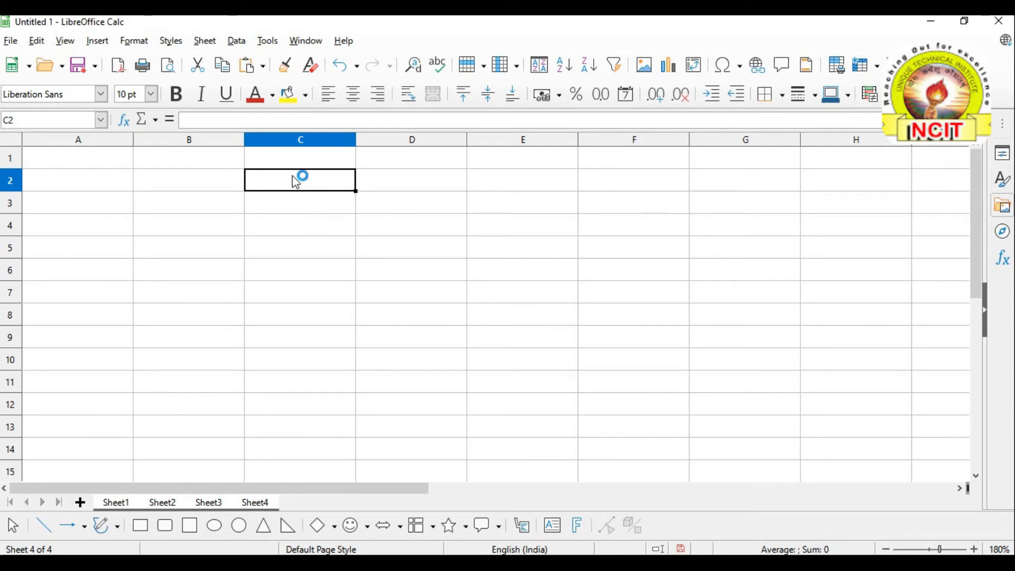
left_click(189, 184)
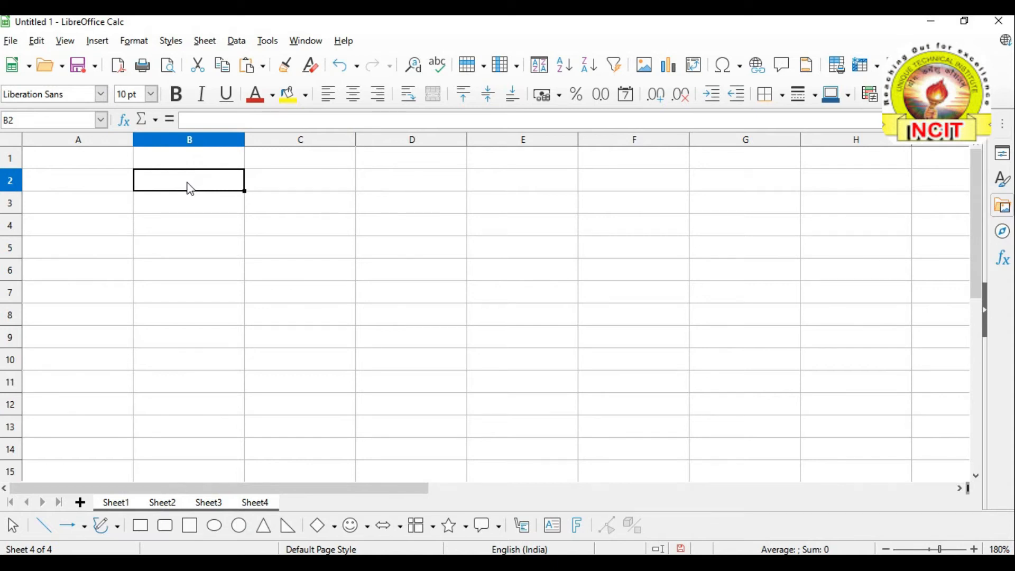
Enter =today() in B2 and confirm 14/04/21 appears on Sheet2, Sheet3 and Sheet4
type("=")
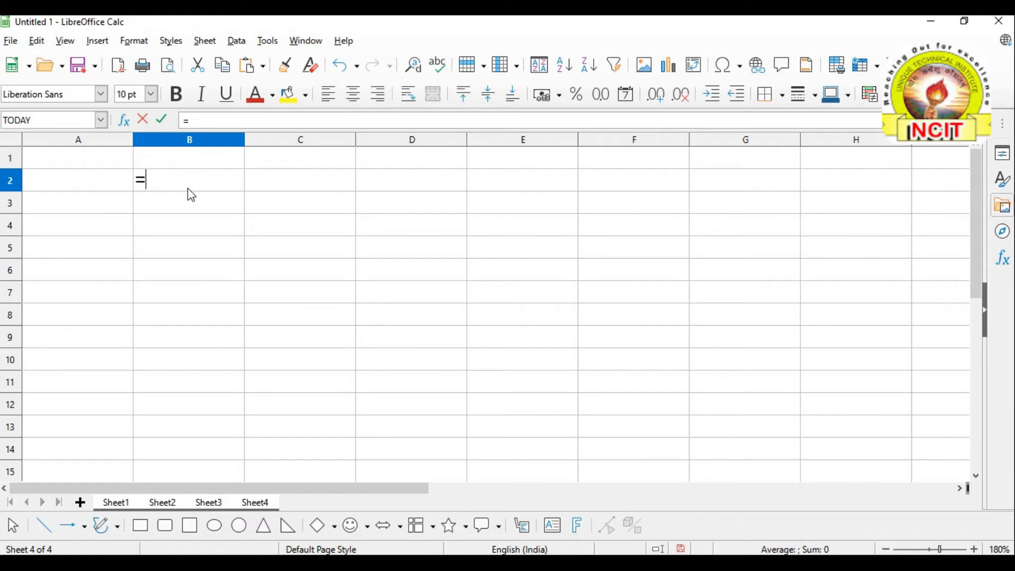
type("tod")
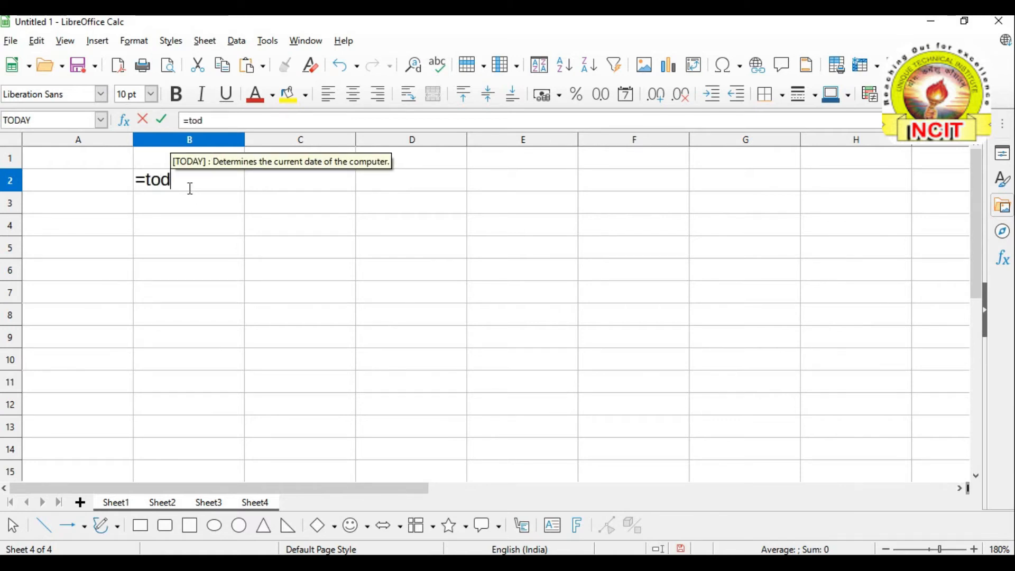
type("ay()")
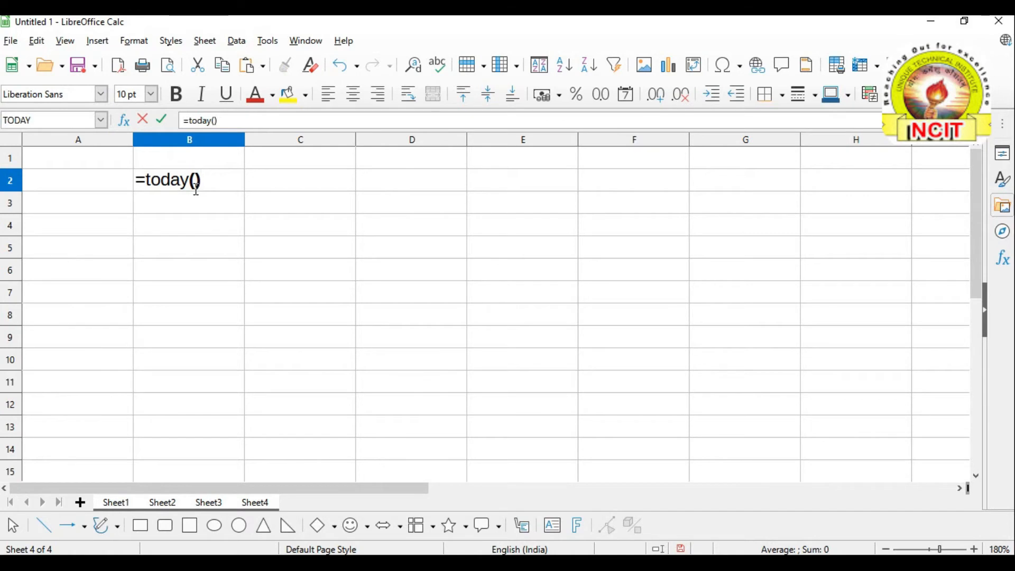
key("Return")
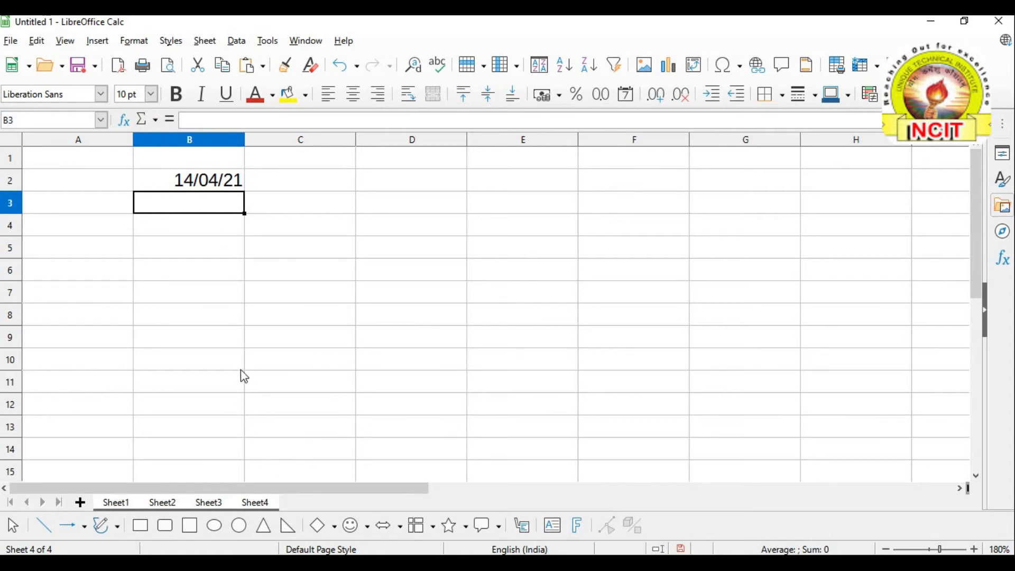
left_click(169, 508)
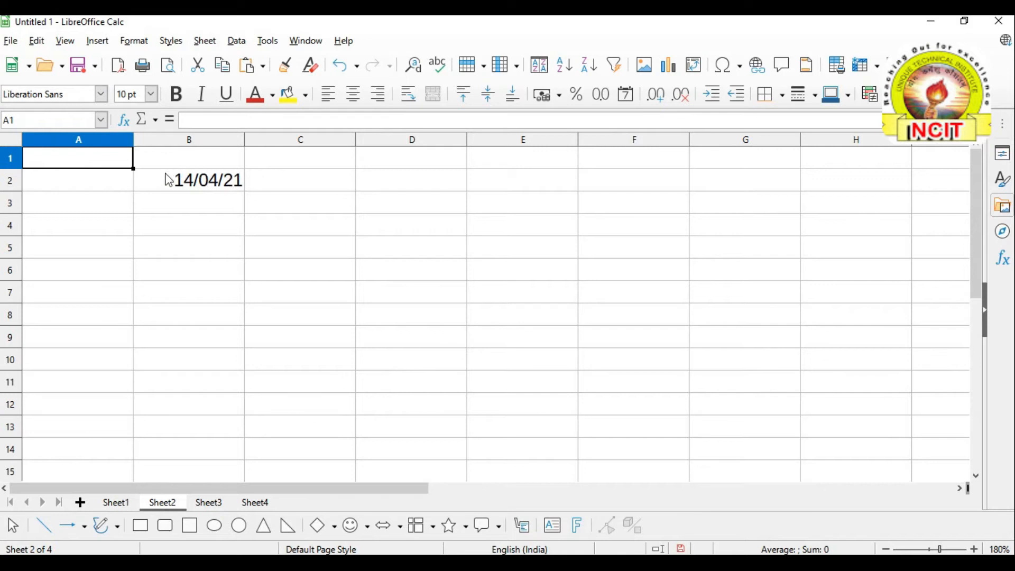
left_click(208, 503)
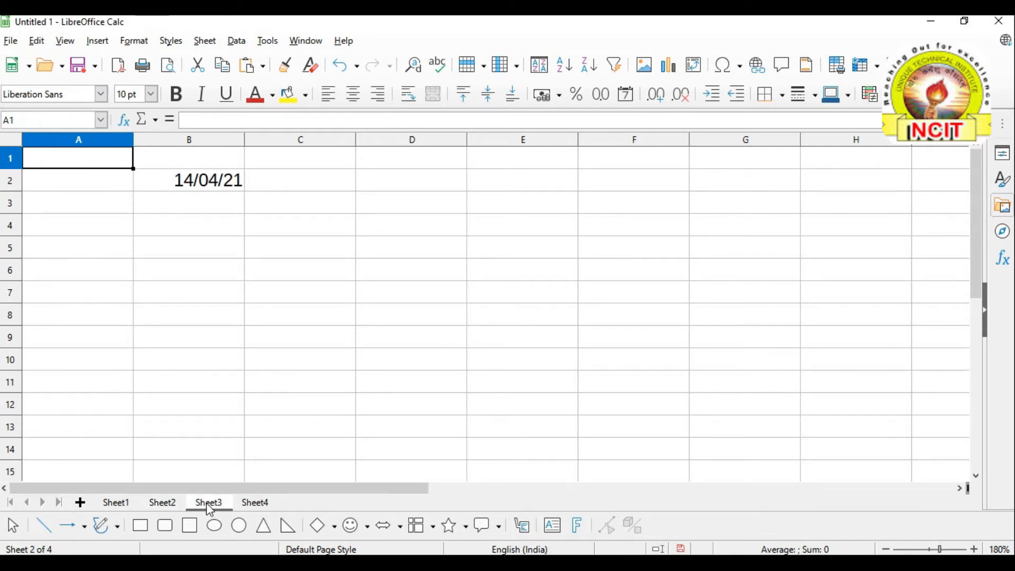
left_click(260, 504)
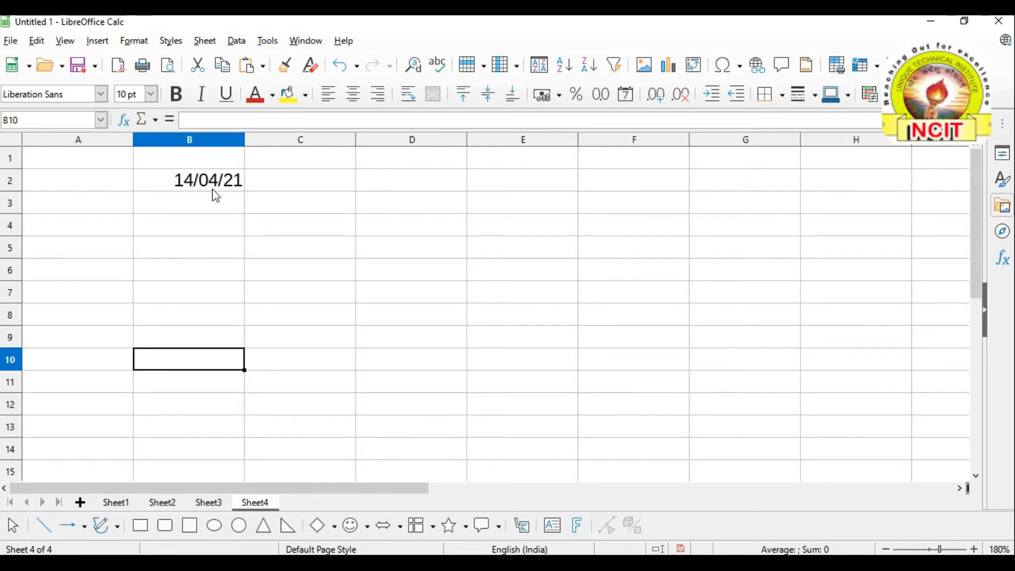
Group all four sheets again with Select All Sheets and select C2
left_click(37, 41)
mouse_move(74, 216)
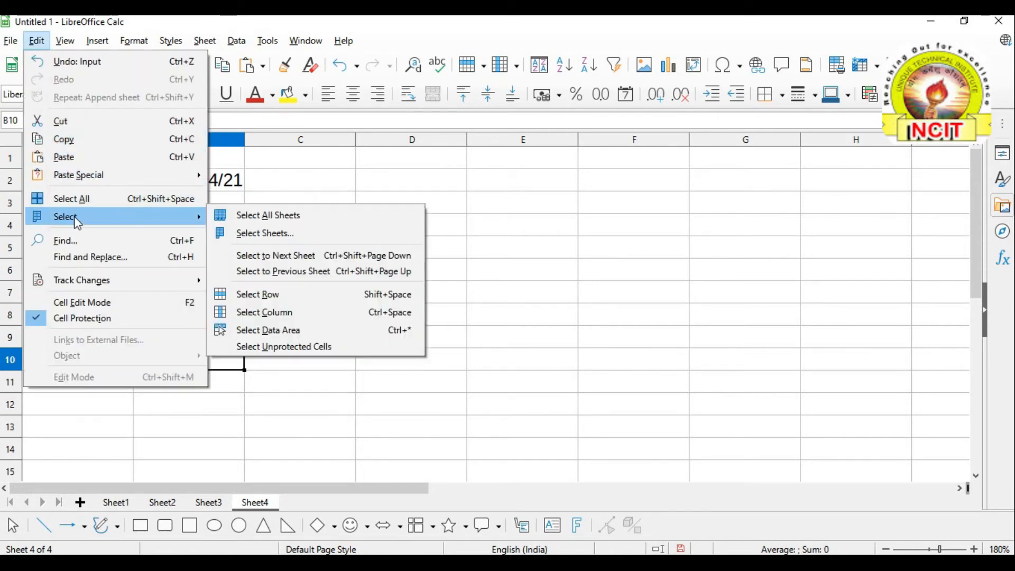
left_click(292, 219)
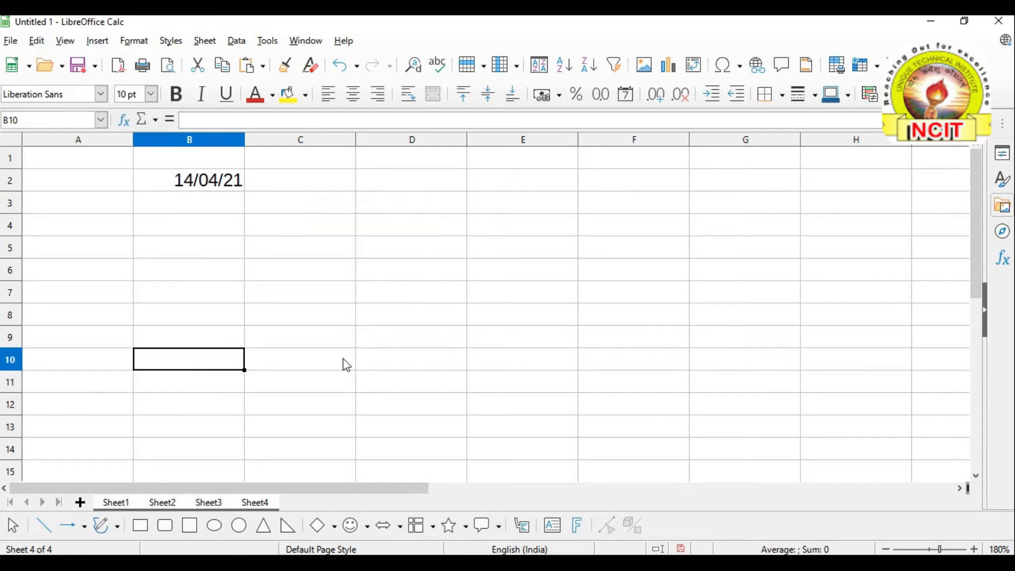
left_click(303, 180)
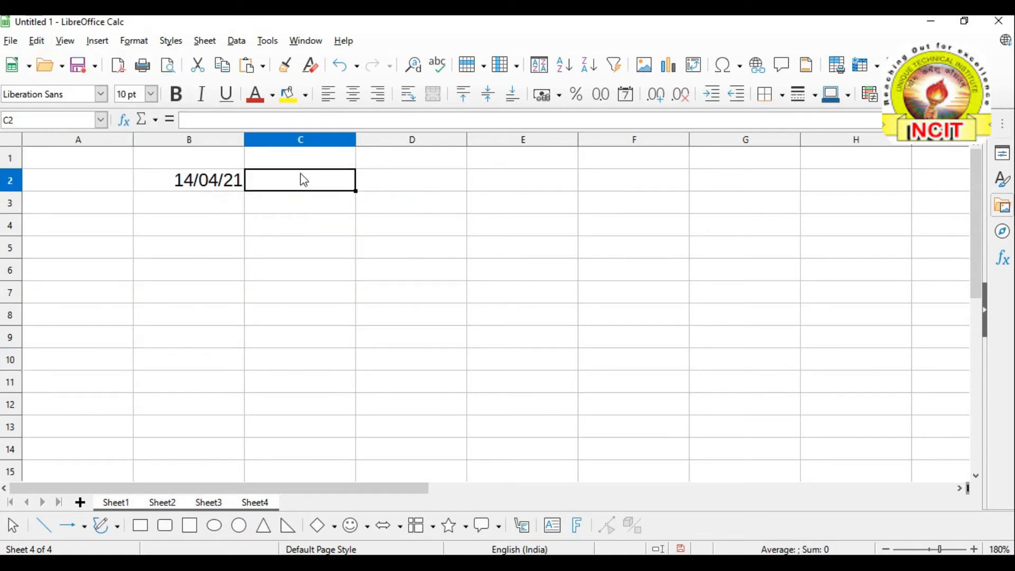
Enter =now() in C2, showing 14/04/21 22:05, and widen column C to fit it
type("=")
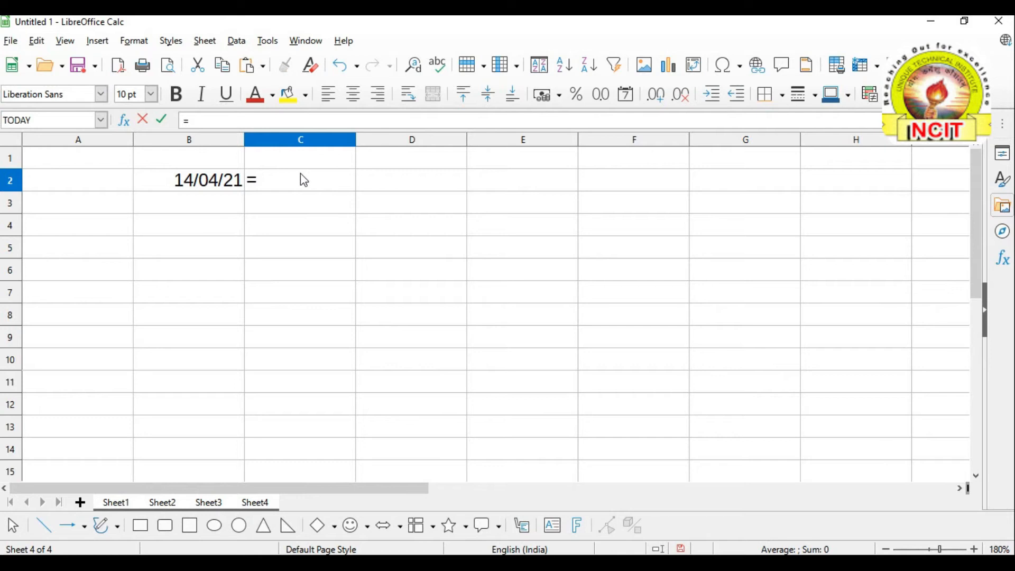
type("no")
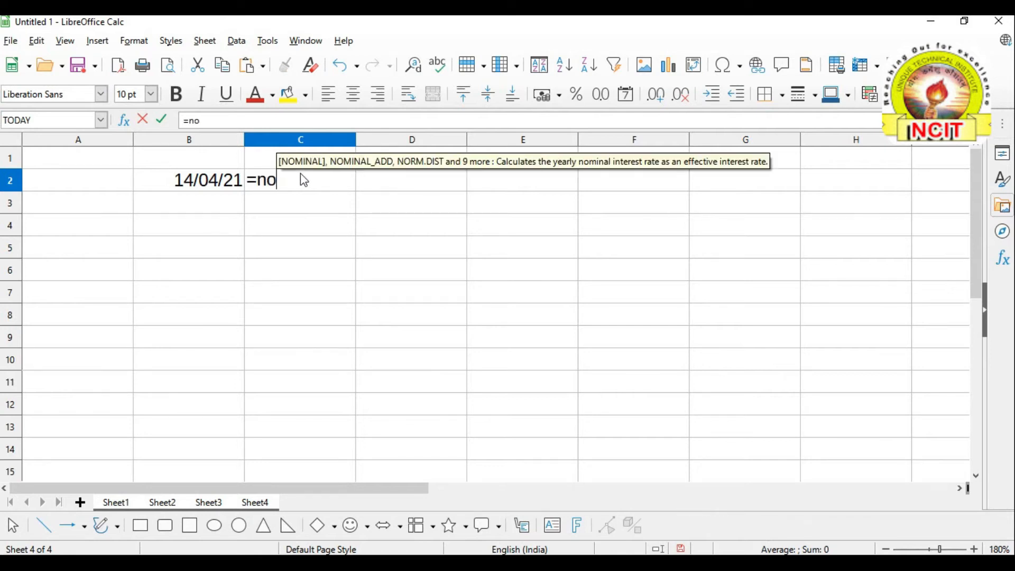
type("w()")
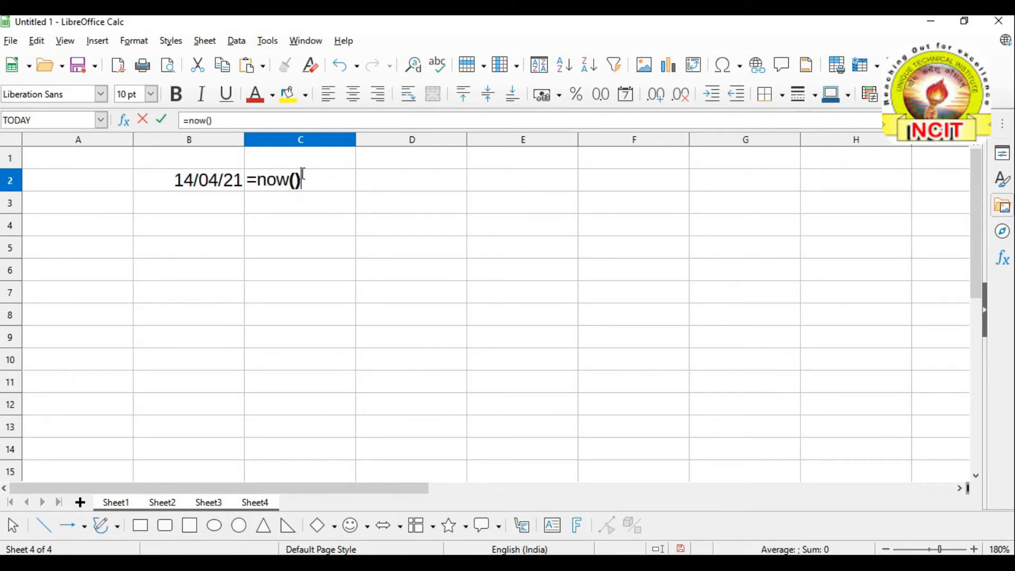
key("Return")
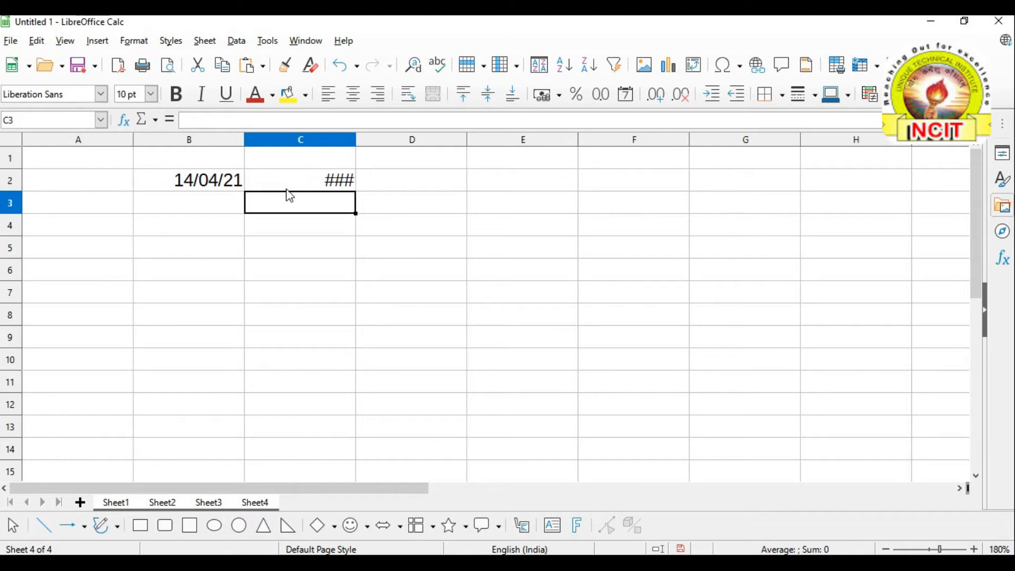
left_click_drag(357, 139, 440, 142)
left_click(358, 280)
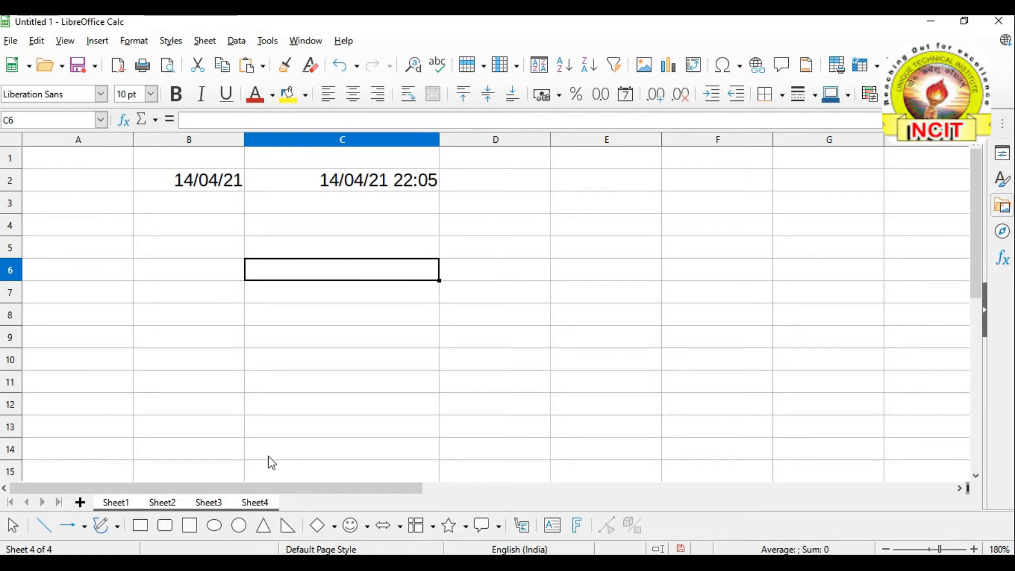
Check Sheet3 and Sheet2, then select all four sheets at once via Edit > Select
left_click(211, 505)
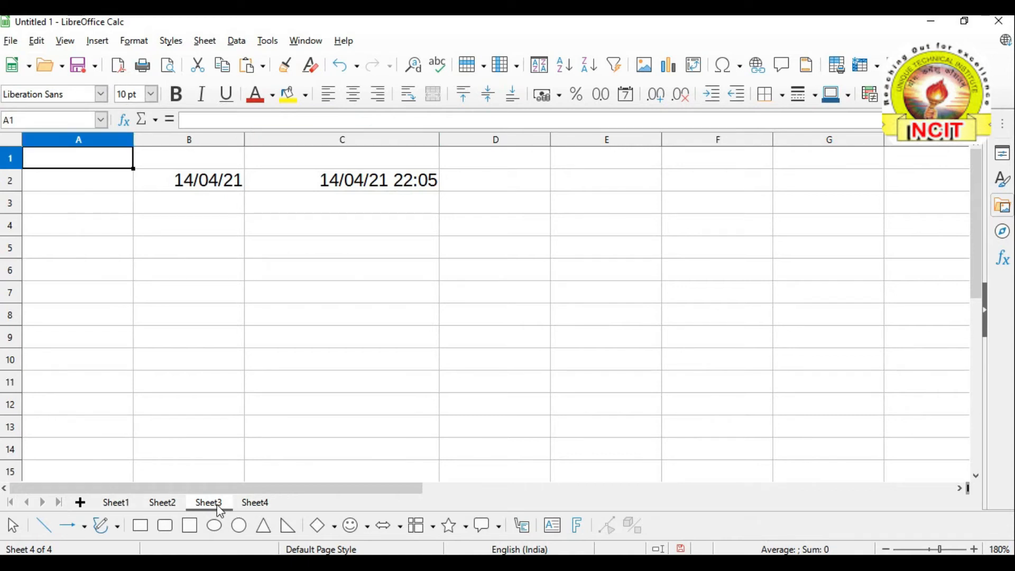
left_click(168, 507)
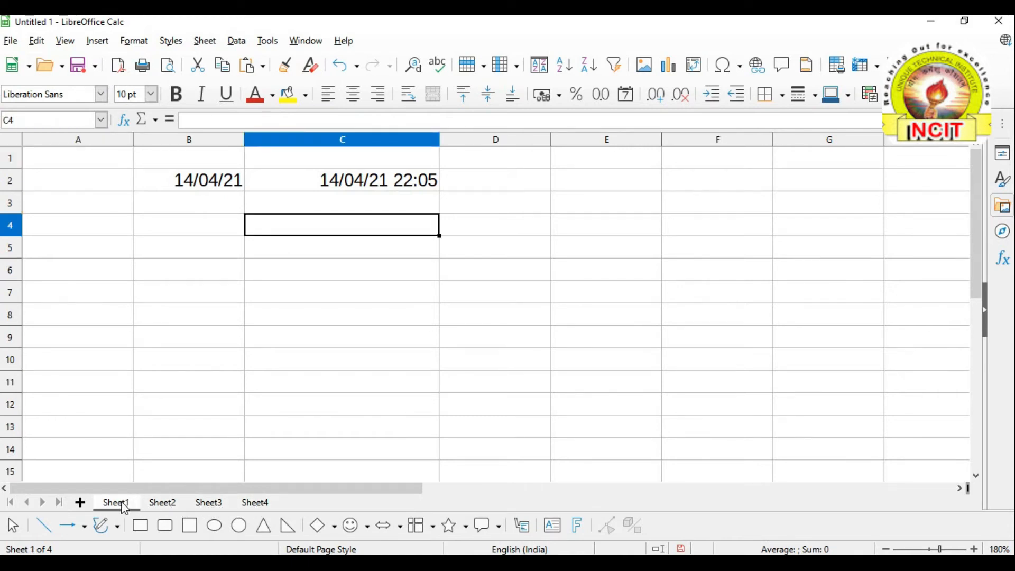
left_click(211, 319)
left_click(37, 42)
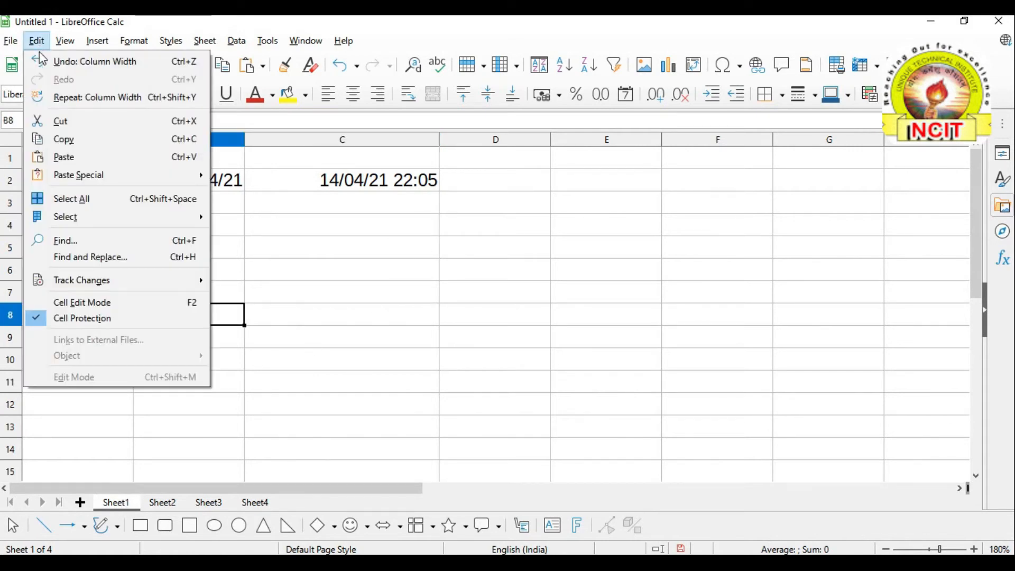
mouse_move(58, 217)
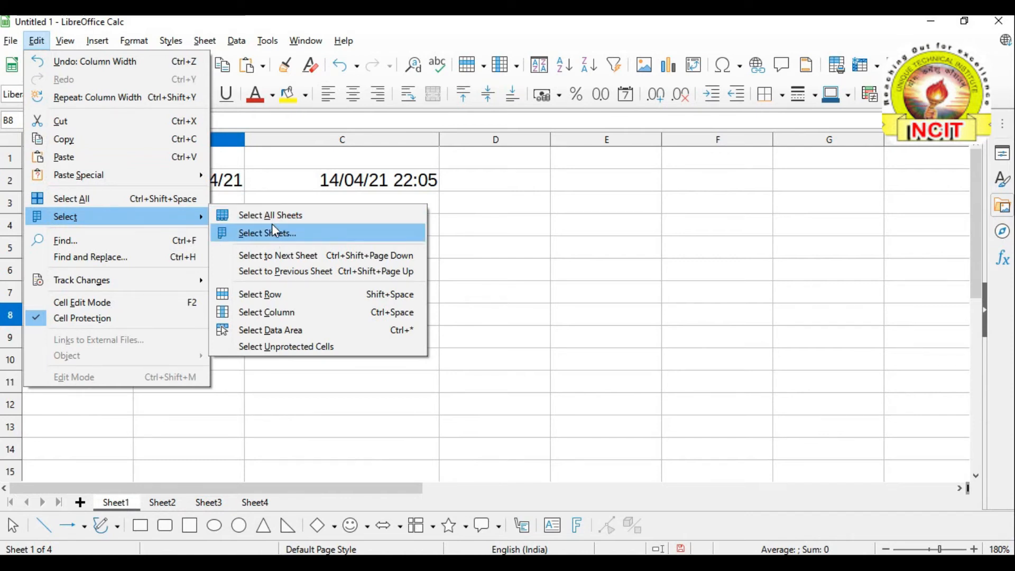
left_click(274, 214)
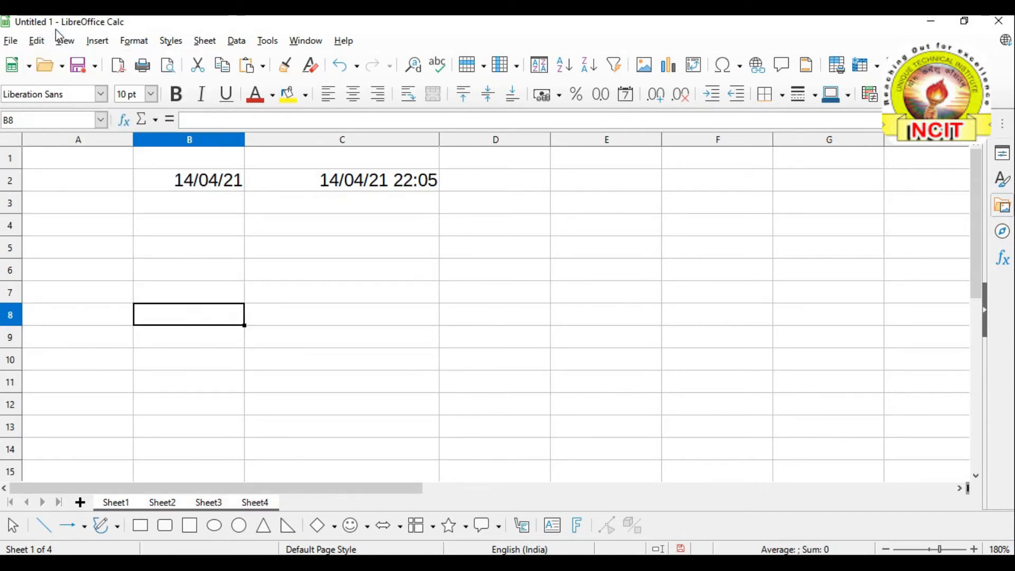
Bring up the Select Sheets dialog from Edit > Select
left_click(37, 41)
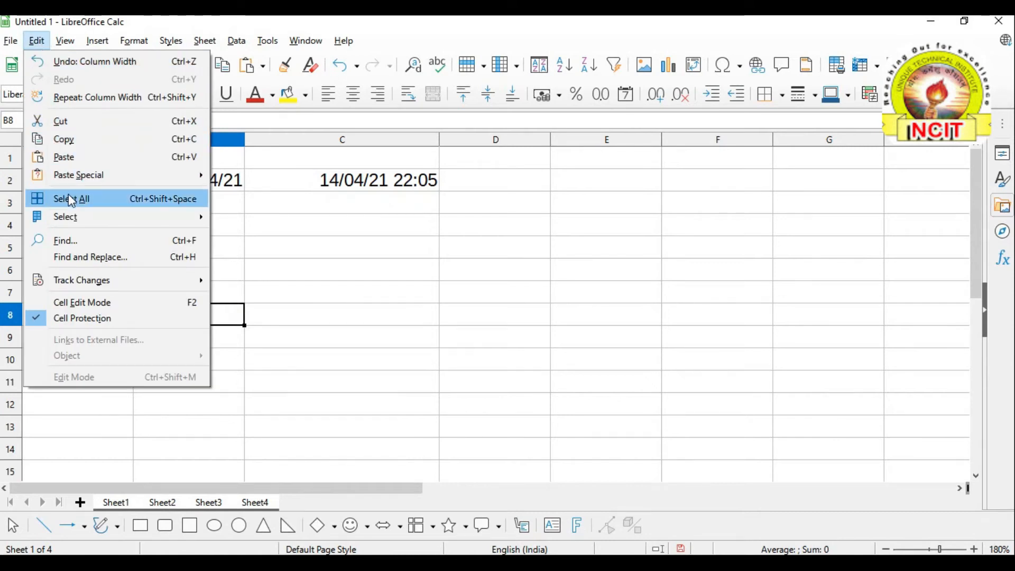
mouse_move(74, 213)
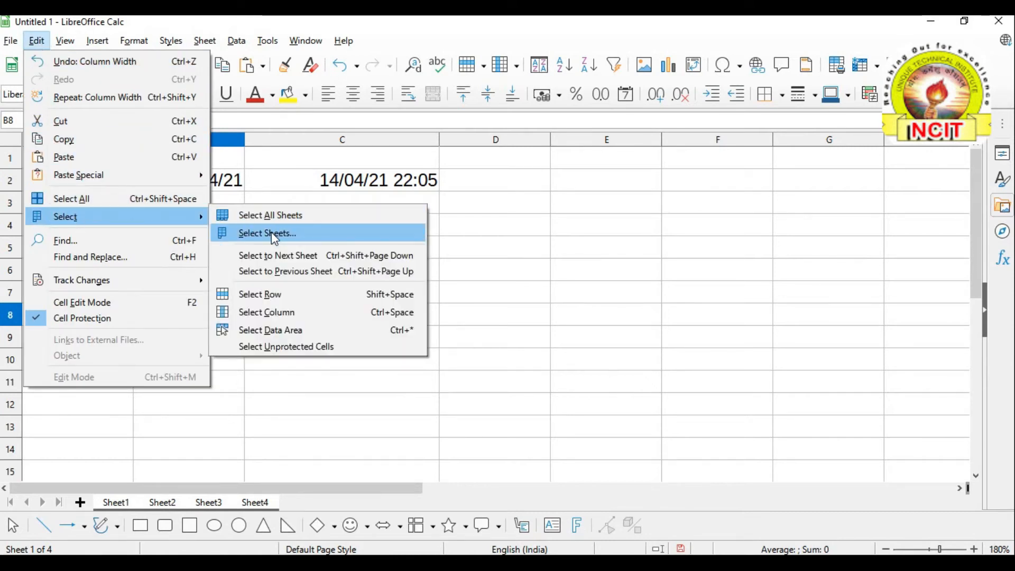
left_click(274, 233)
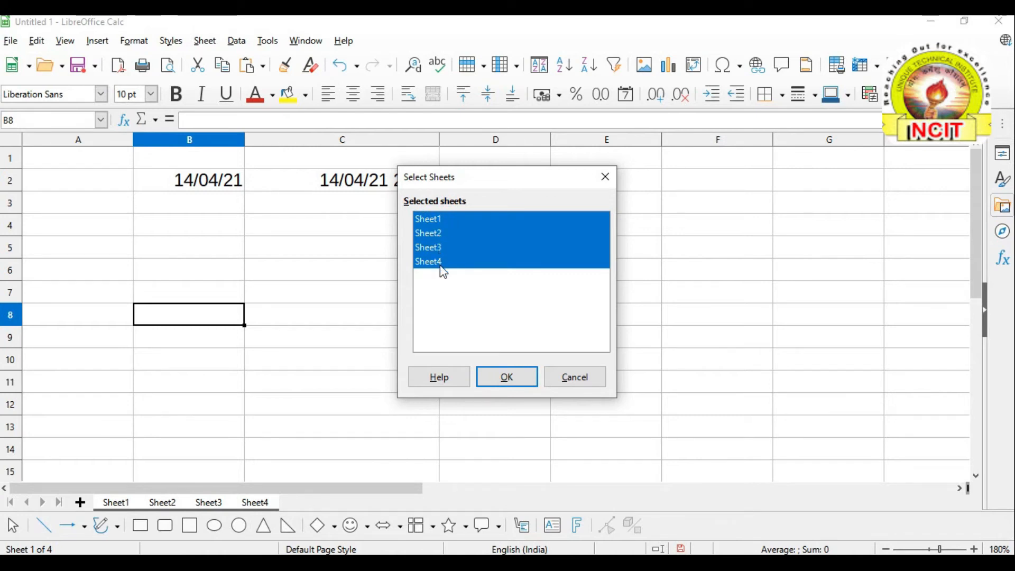
Pick only Sheet2 in the Select Sheets dialog and confirm with OK
left_click(437, 235)
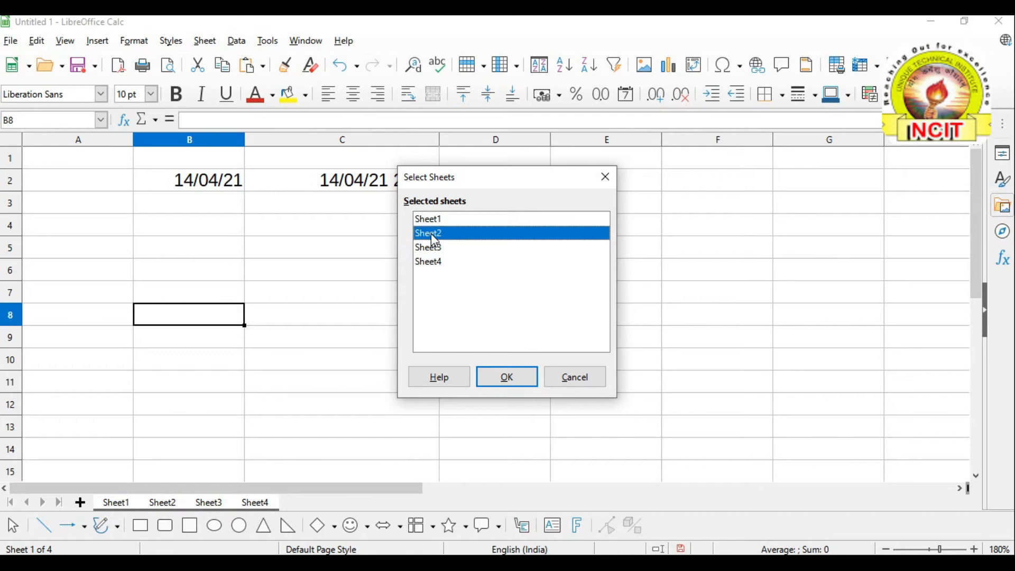
left_click(509, 379)
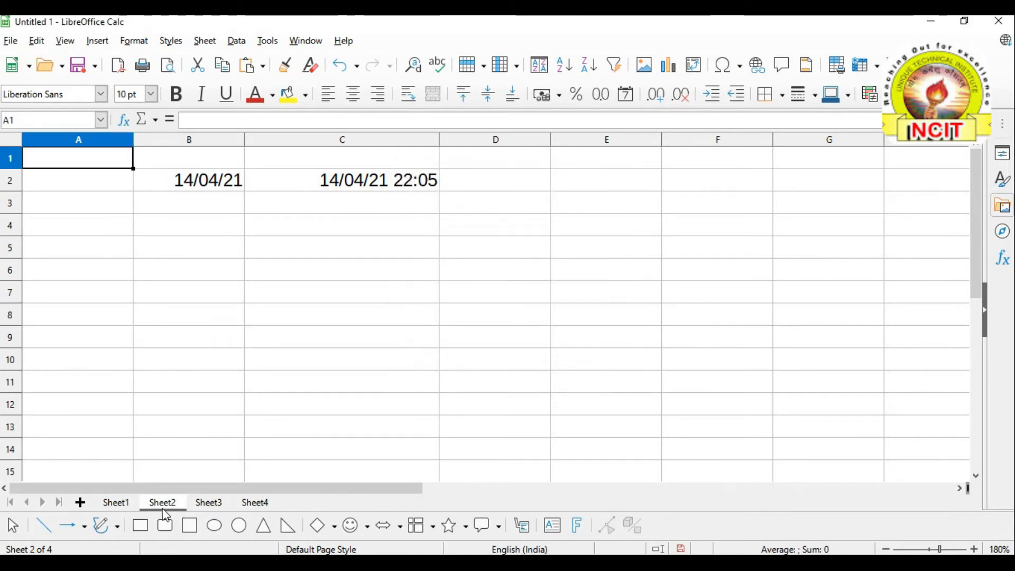
From cell B5, extend the sheet selection to the next sheet, Sheet3
left_click(229, 249)
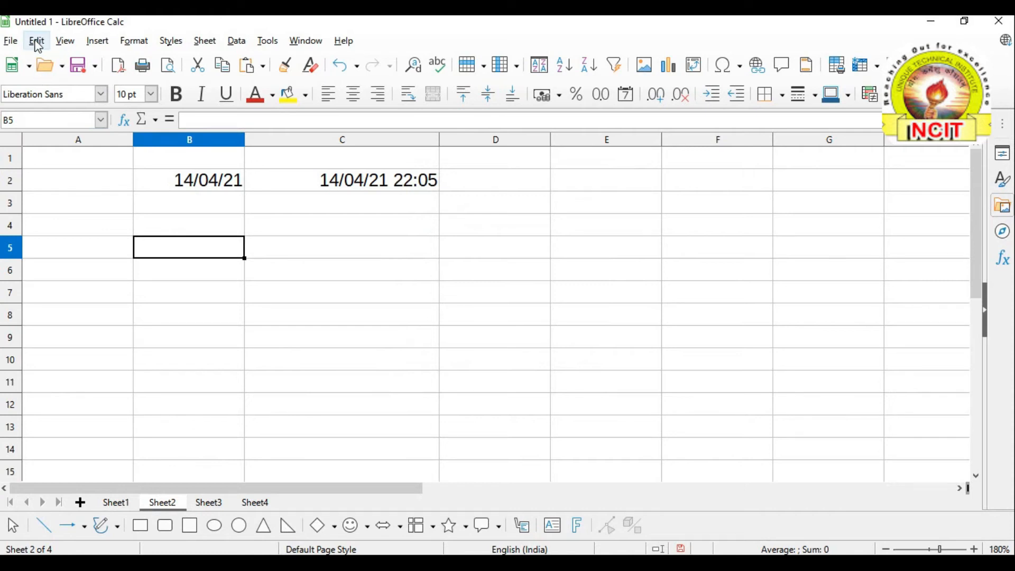
left_click(36, 41)
mouse_move(70, 222)
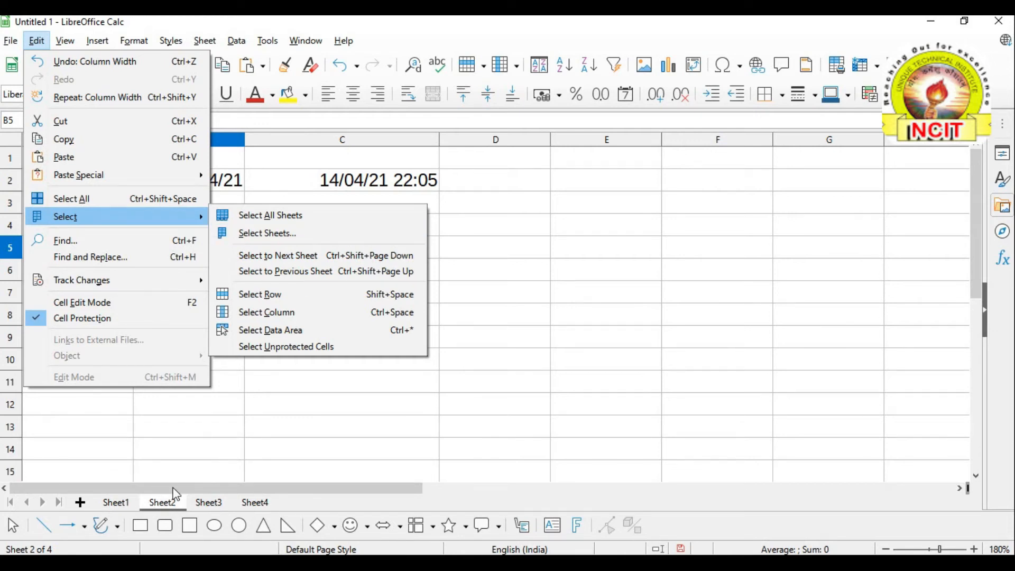
left_click(294, 258)
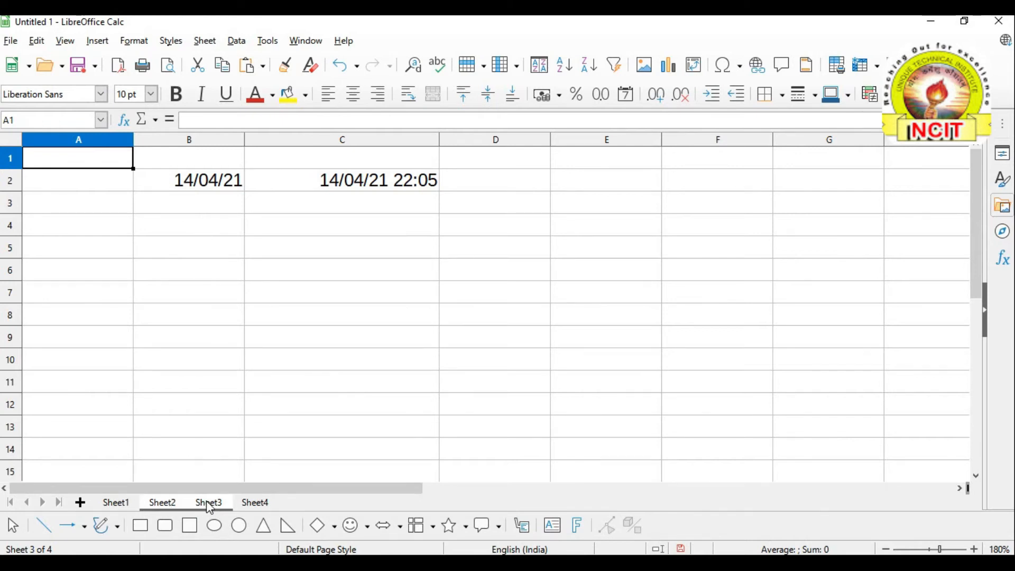
Reselect only Sheet2 via Select Sheets, then extend the selection to the previous sheet, Sheet1
left_click(37, 40)
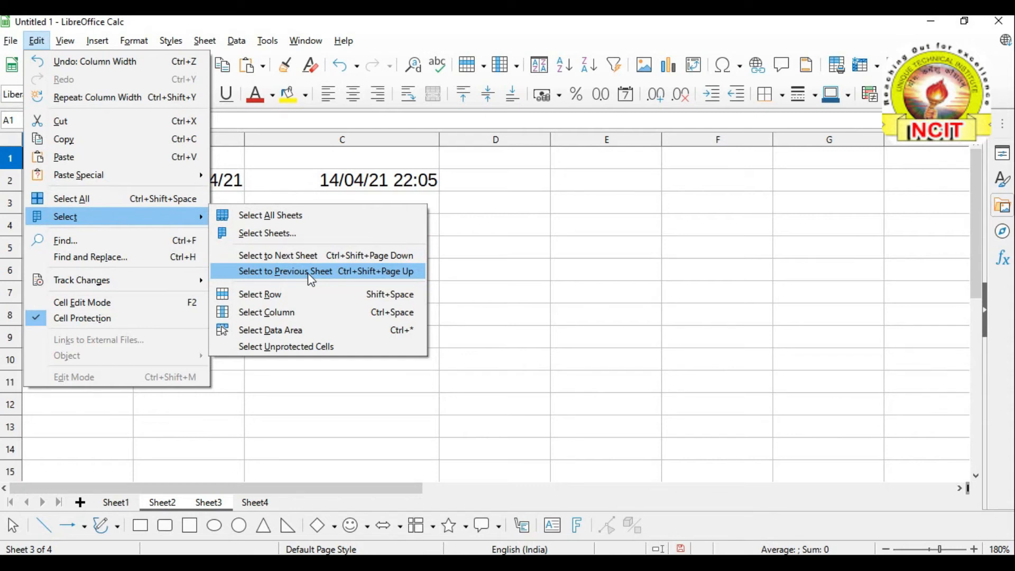
left_click(269, 240)
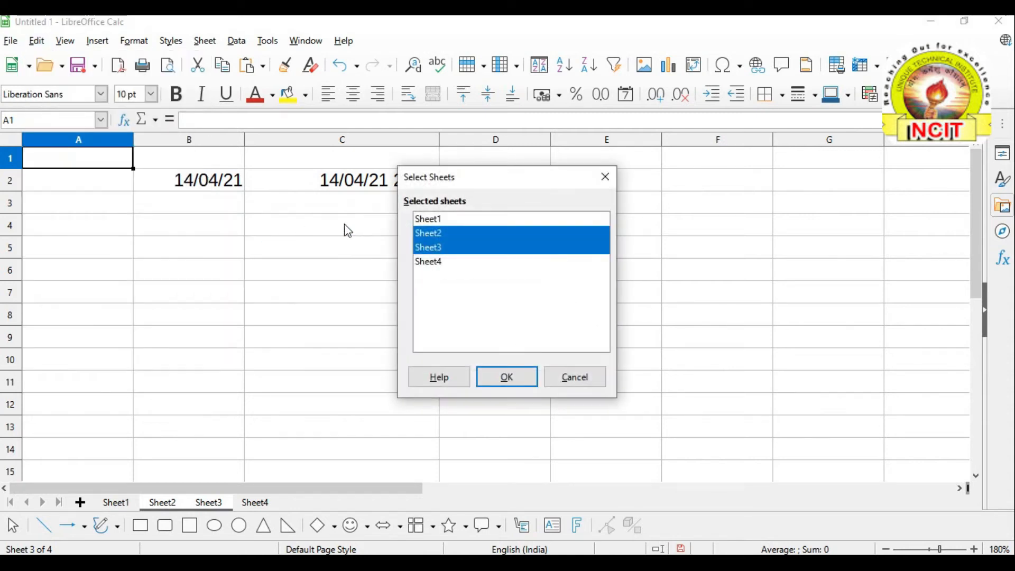
left_click(432, 233)
left_click(519, 376)
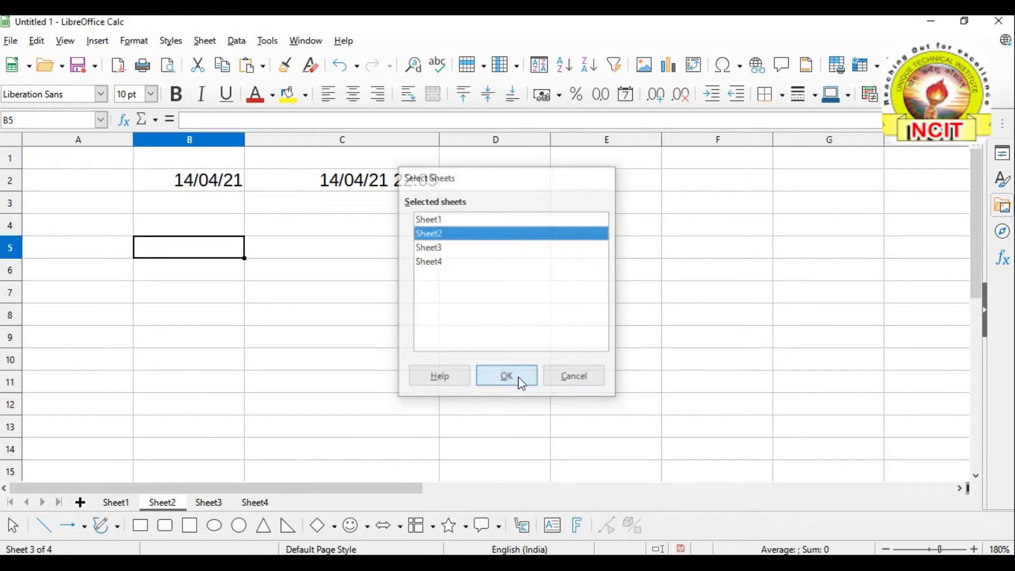
left_click(36, 41)
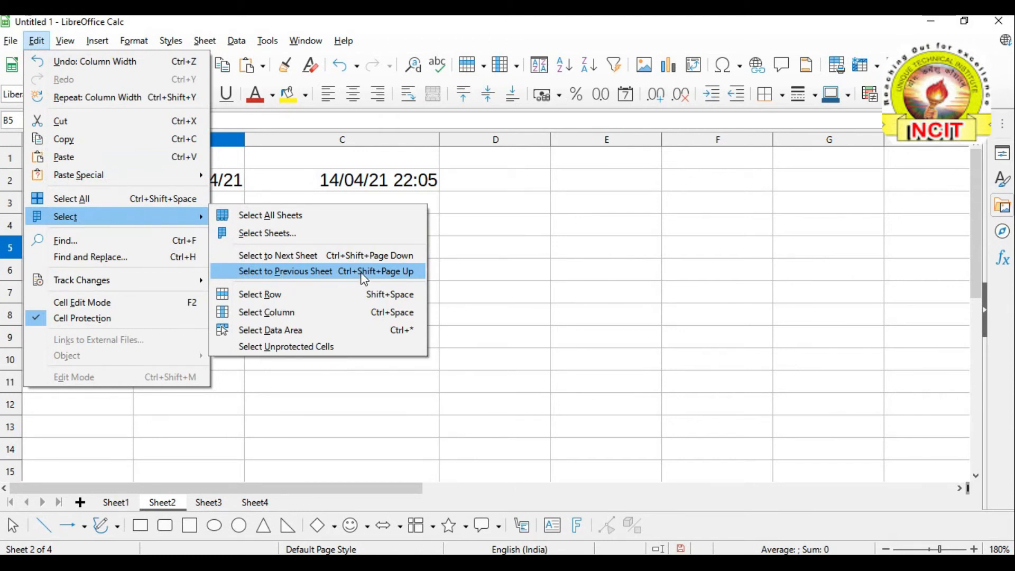
left_click(306, 278)
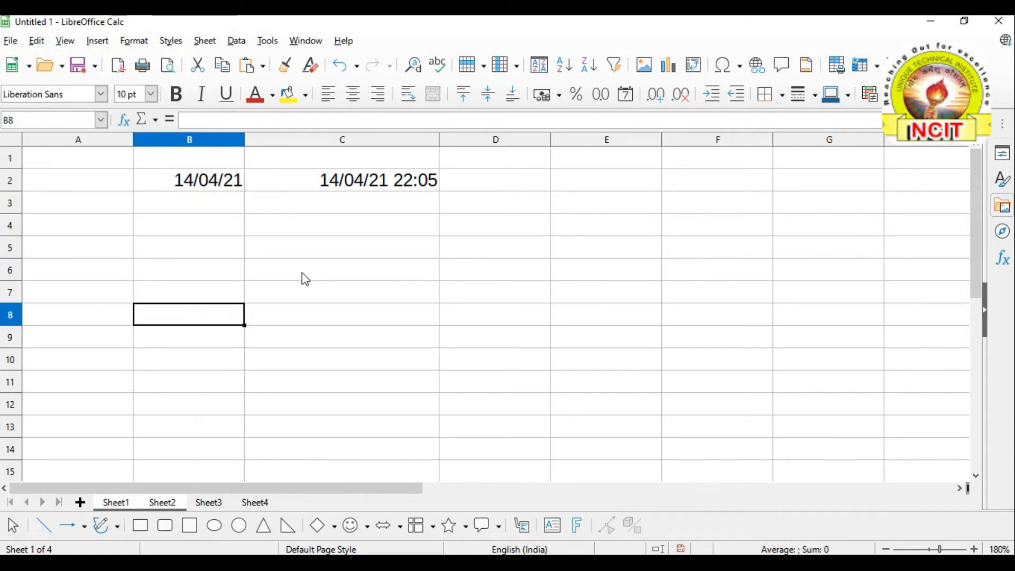
Dismiss the Edit menu and step across cells A6 through E6 in row 6
left_click(37, 41)
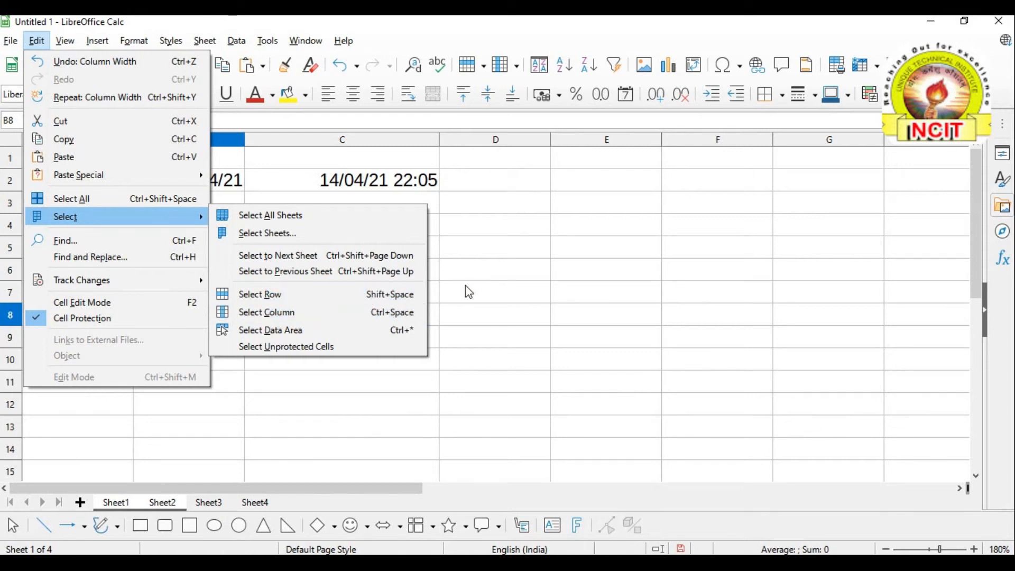
left_click(477, 270)
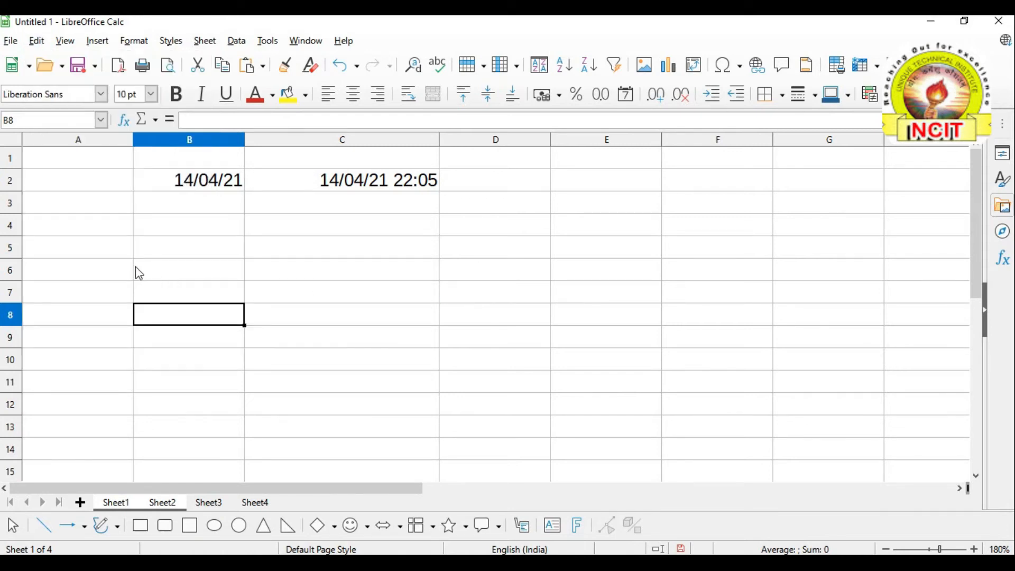
left_click(136, 267)
left_click(57, 272)
left_click(370, 271)
left_click(476, 272)
left_click(600, 275)
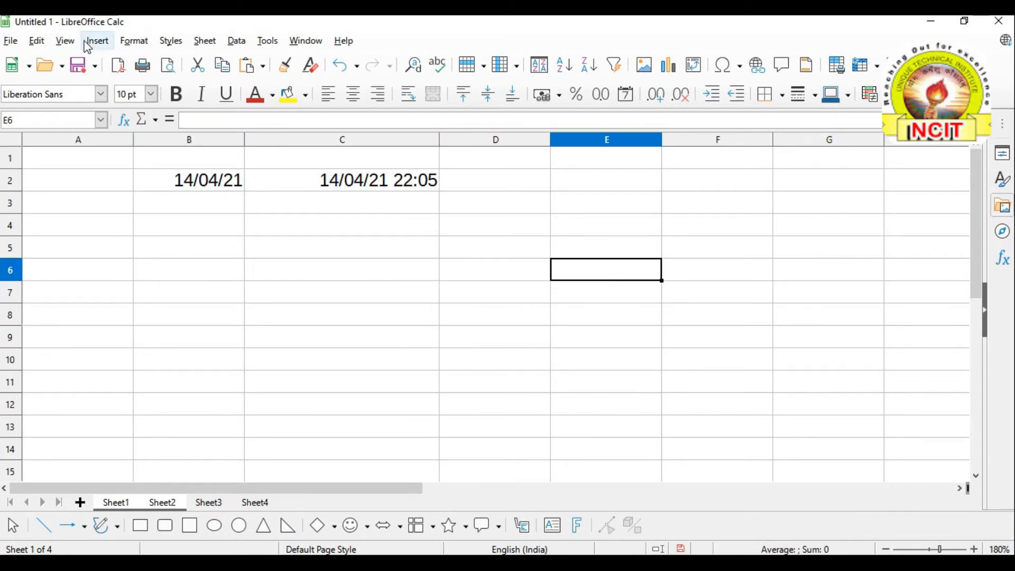
Select row 6 with Edit > Select > Select Row, then again by its row header
left_click(37, 41)
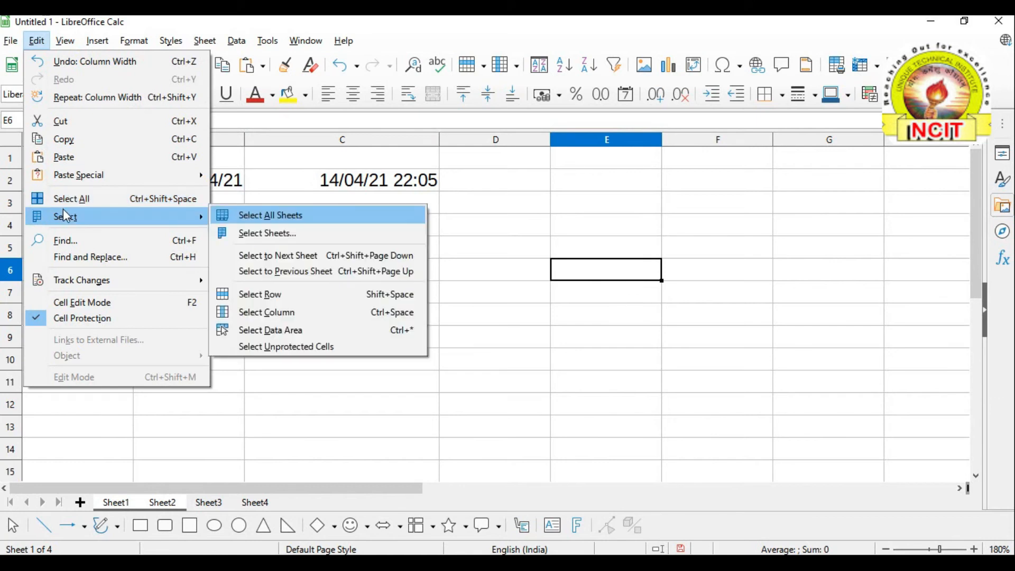
left_click(364, 299)
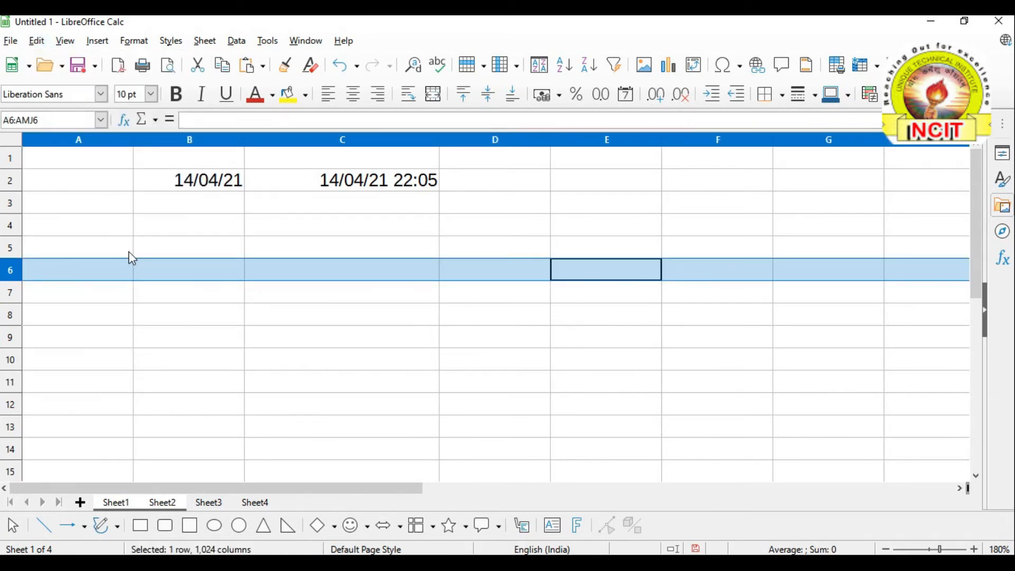
left_click(353, 322)
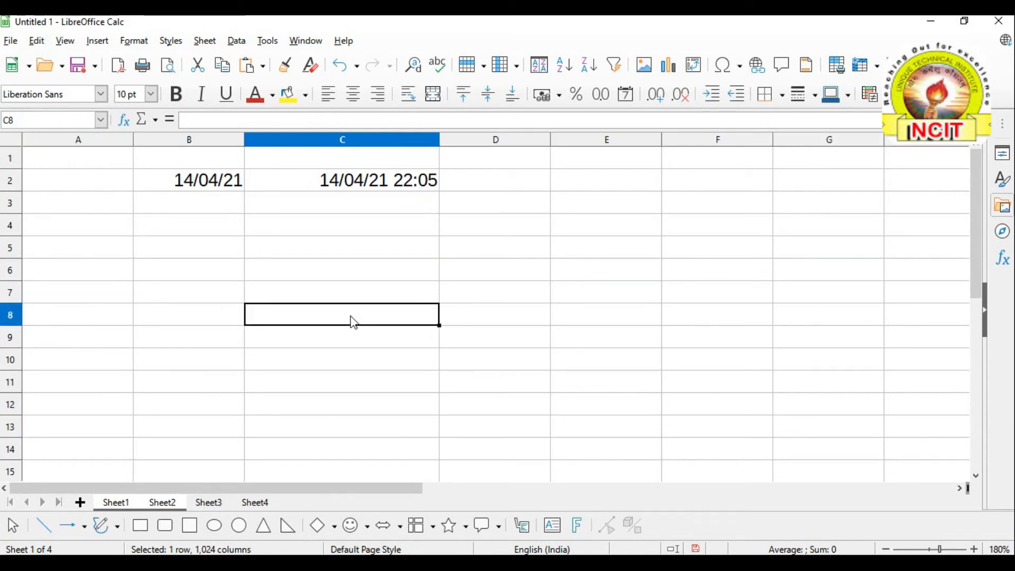
left_click(16, 272)
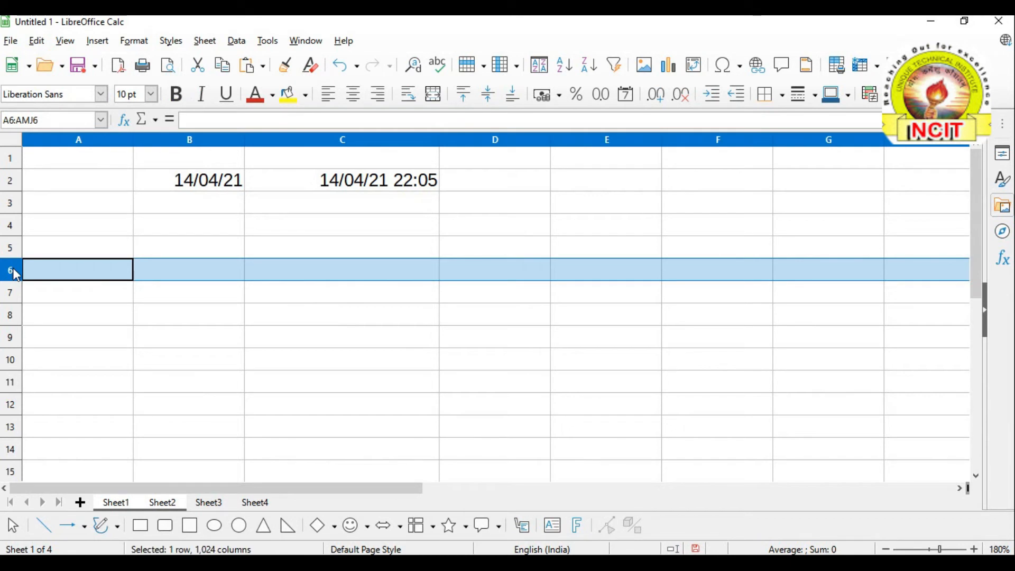
left_click(182, 290)
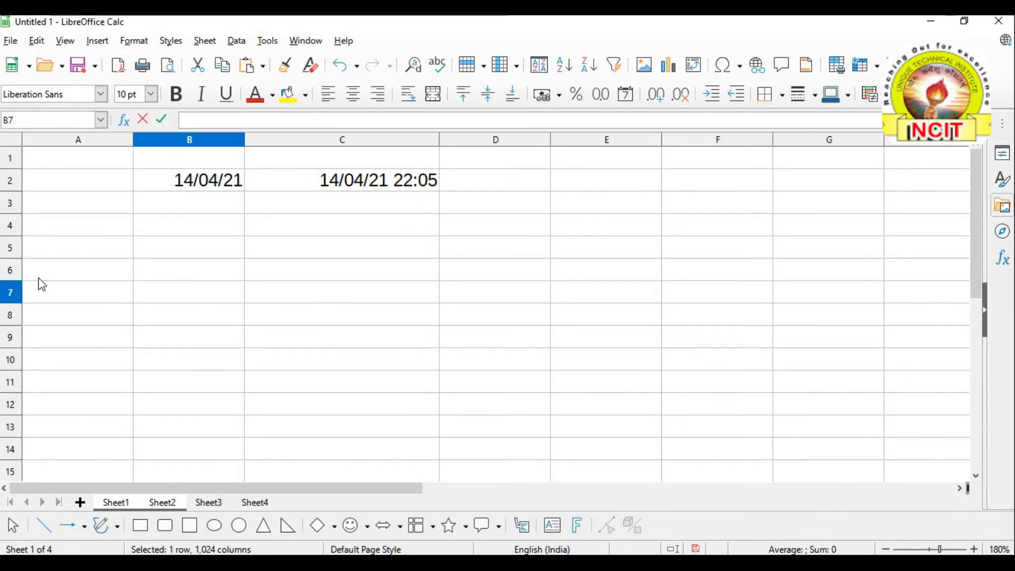
Select whole rows 4 to 12 by clicking and dragging down the row headers, then deselect
left_click(90, 266)
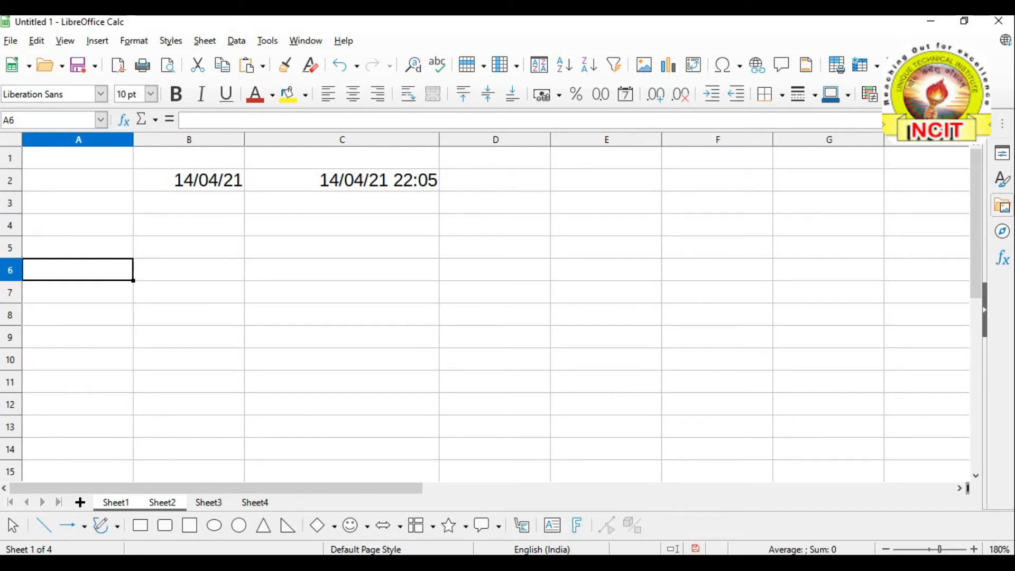
left_click(10, 229)
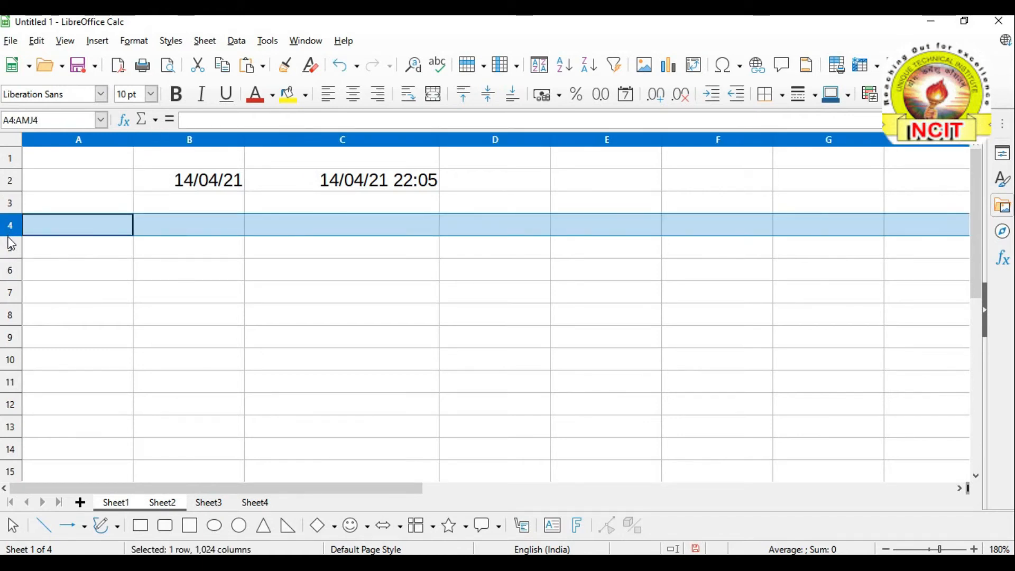
left_click(11, 248, "shift")
left_click(14, 270, "shift")
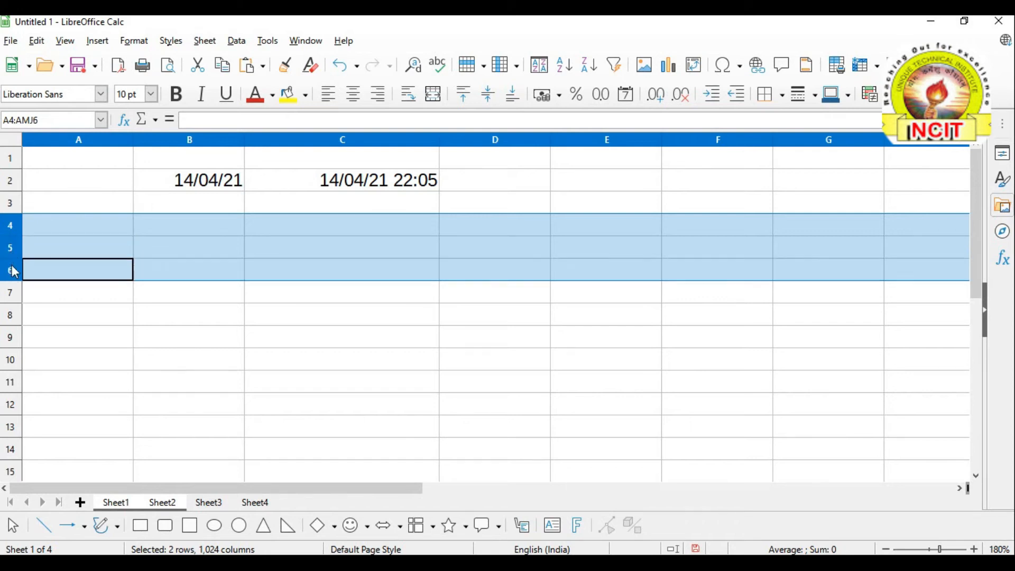
left_click_drag(14, 274, 13, 411)
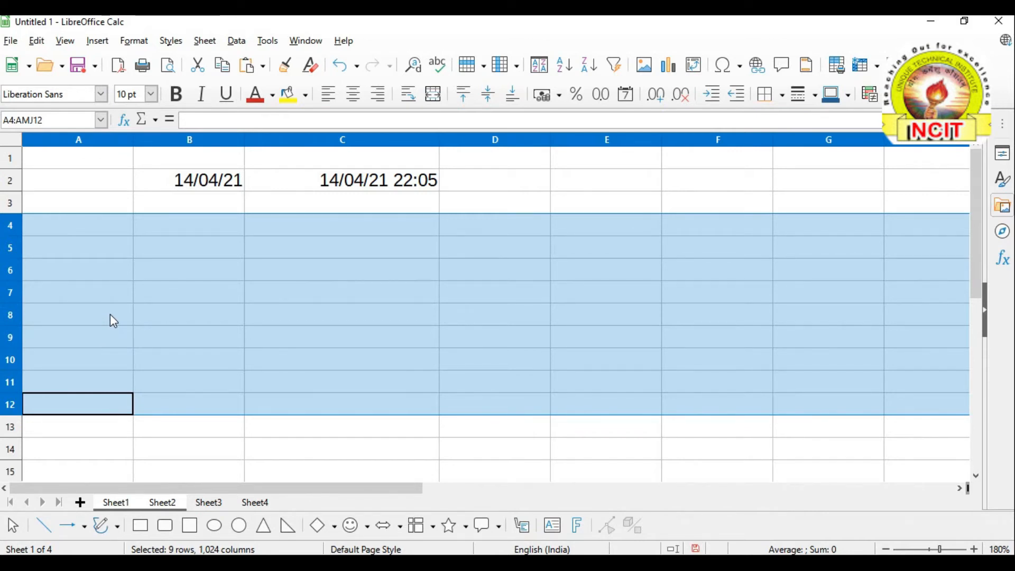
left_click(172, 297)
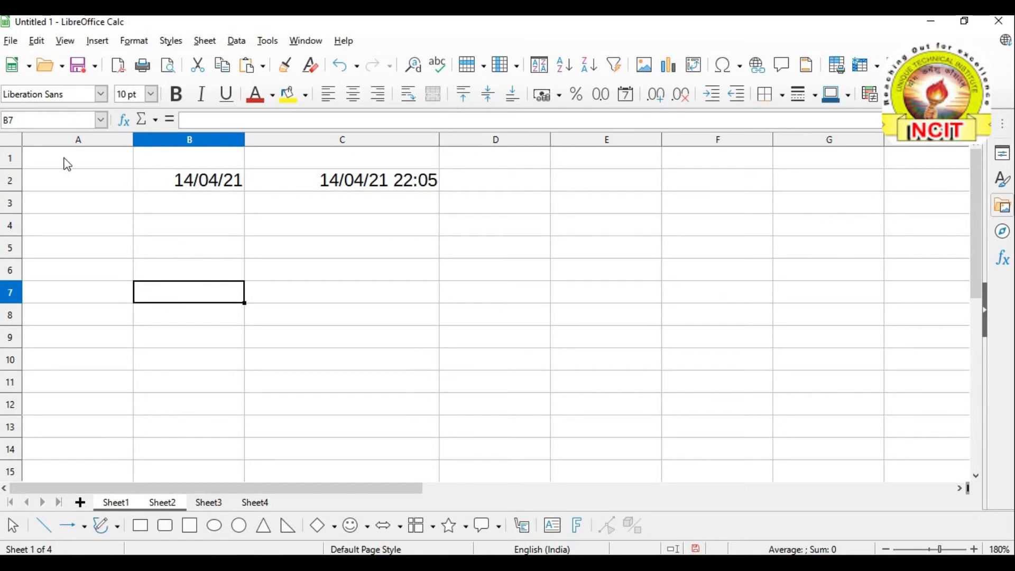
left_click(189, 223)
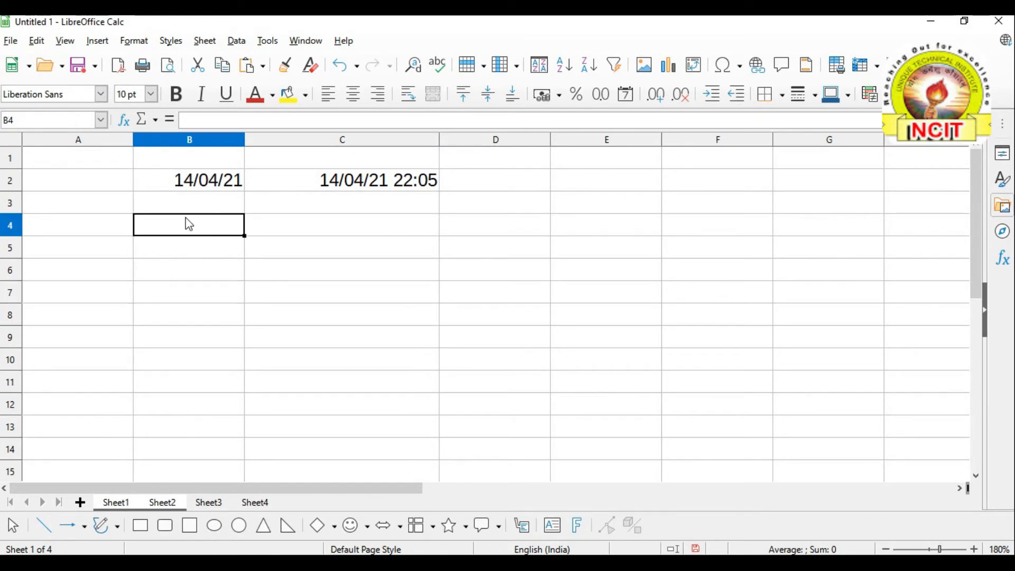
left_click(351, 224)
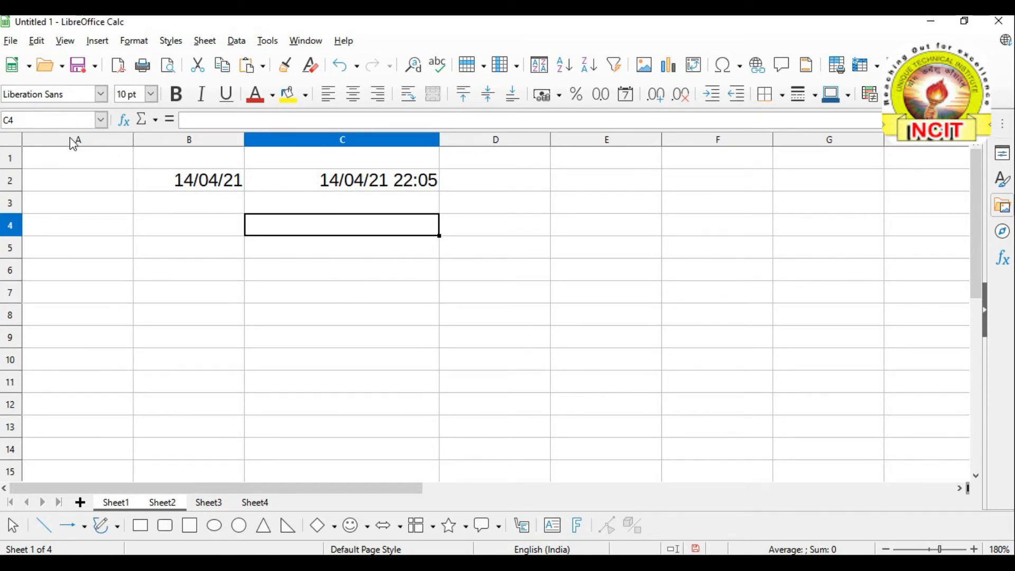
Select column A, then select column D with Edit > Select > Select Column
left_click(122, 141)
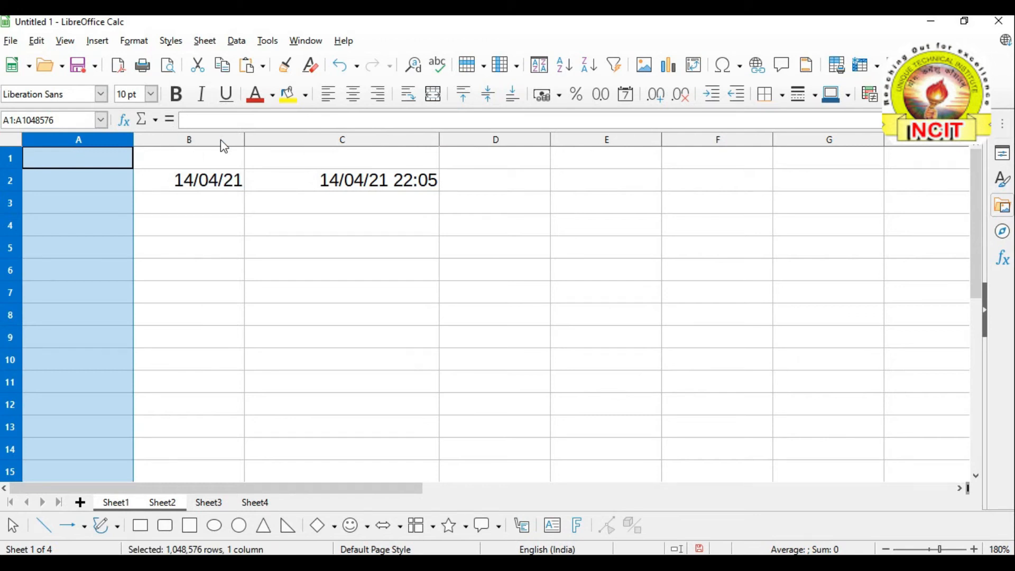
left_click(392, 227)
left_click(372, 251)
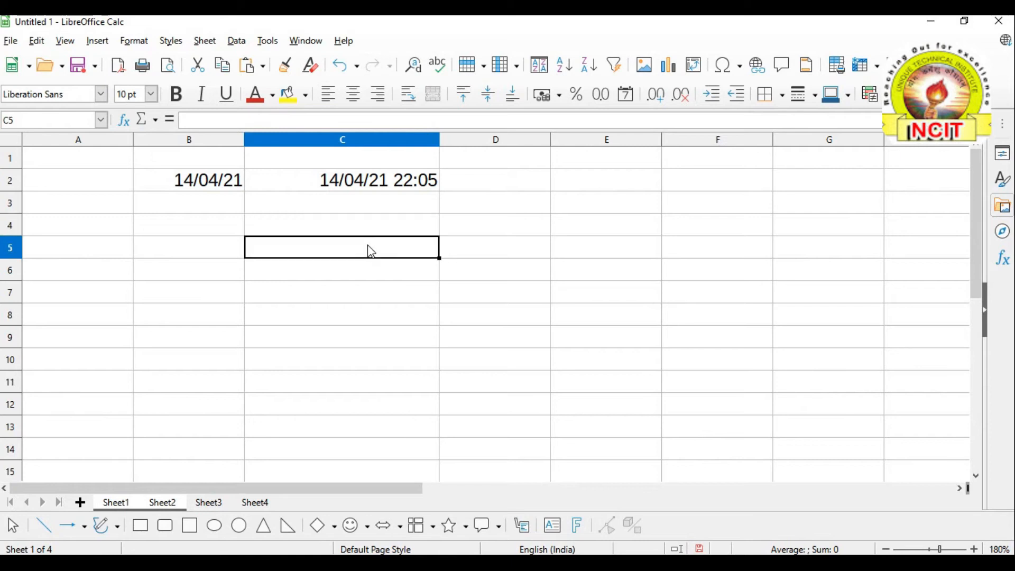
left_click(508, 232)
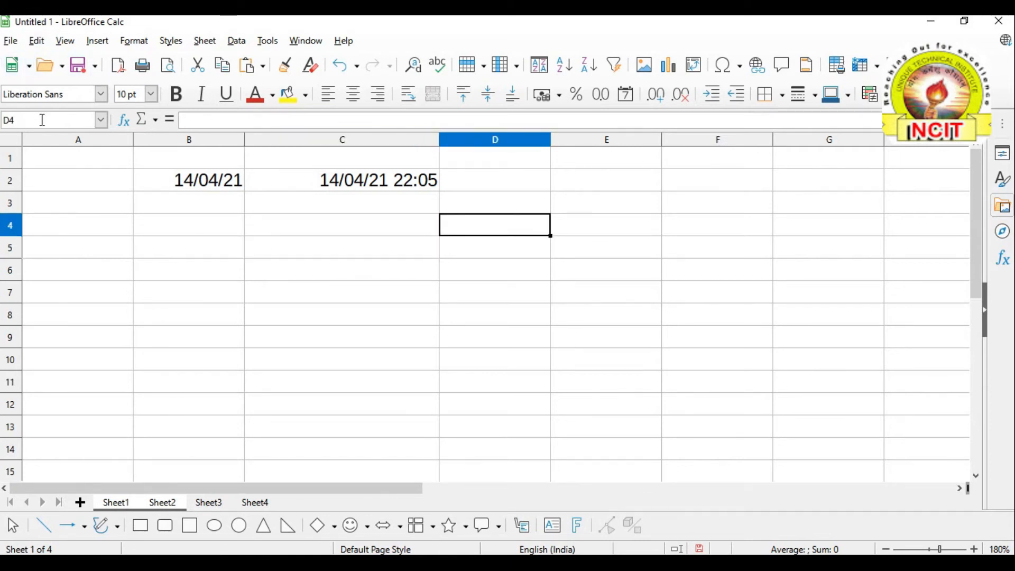
left_click(36, 46)
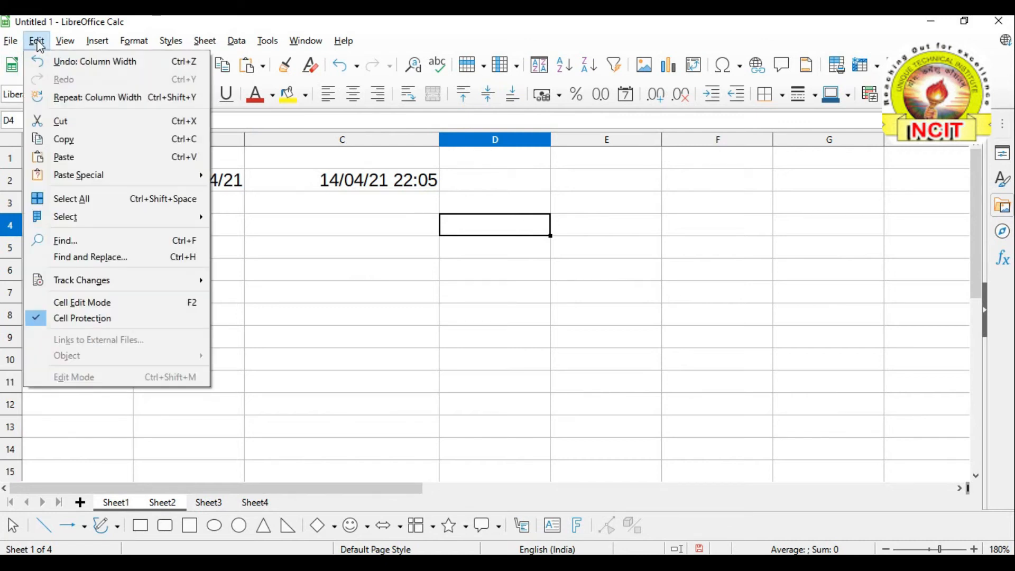
mouse_move(84, 216)
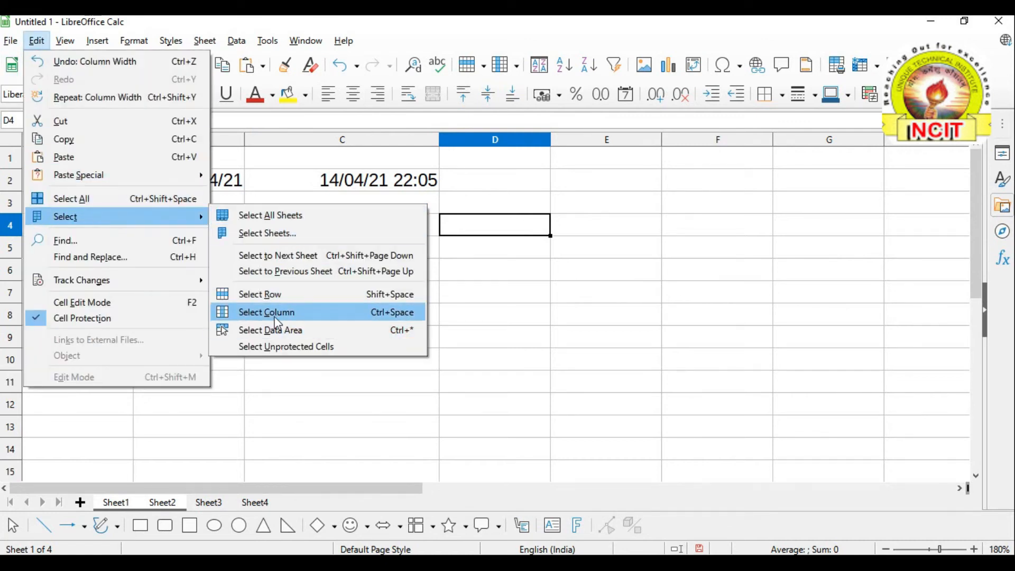
left_click(378, 318)
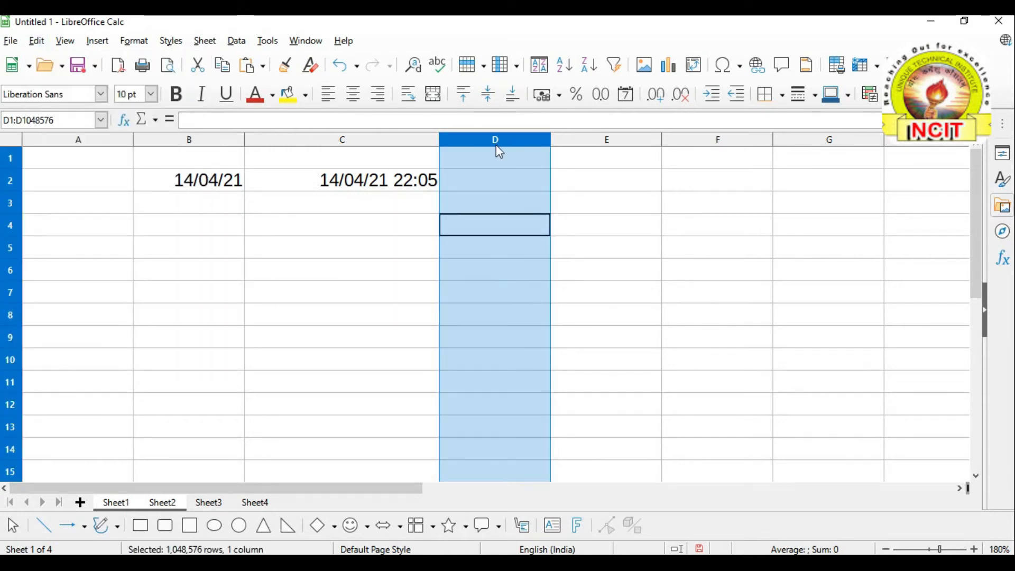
left_click(592, 290)
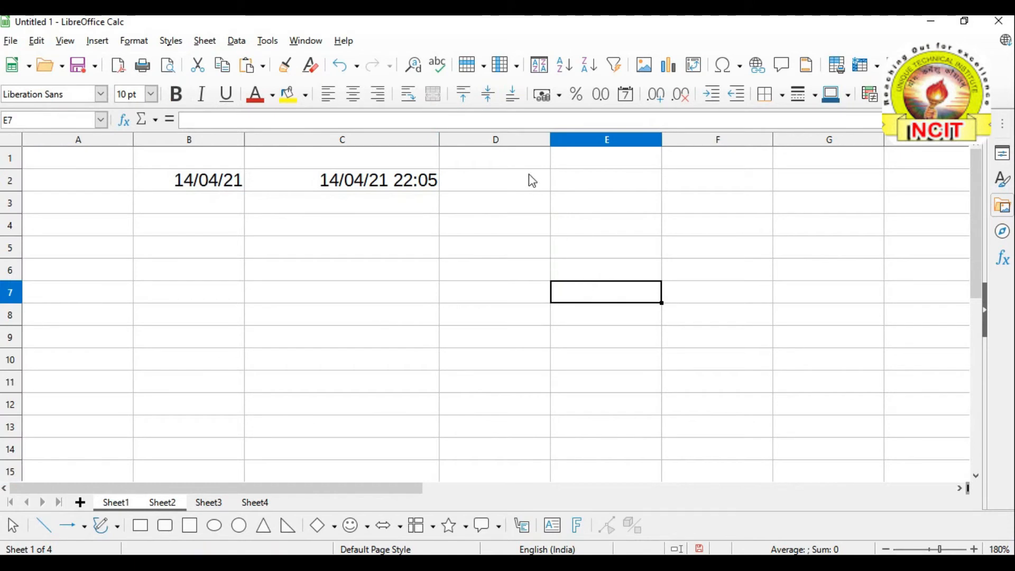
Click column headers D, E, F and C, then drag across headers D to G
left_click(493, 139)
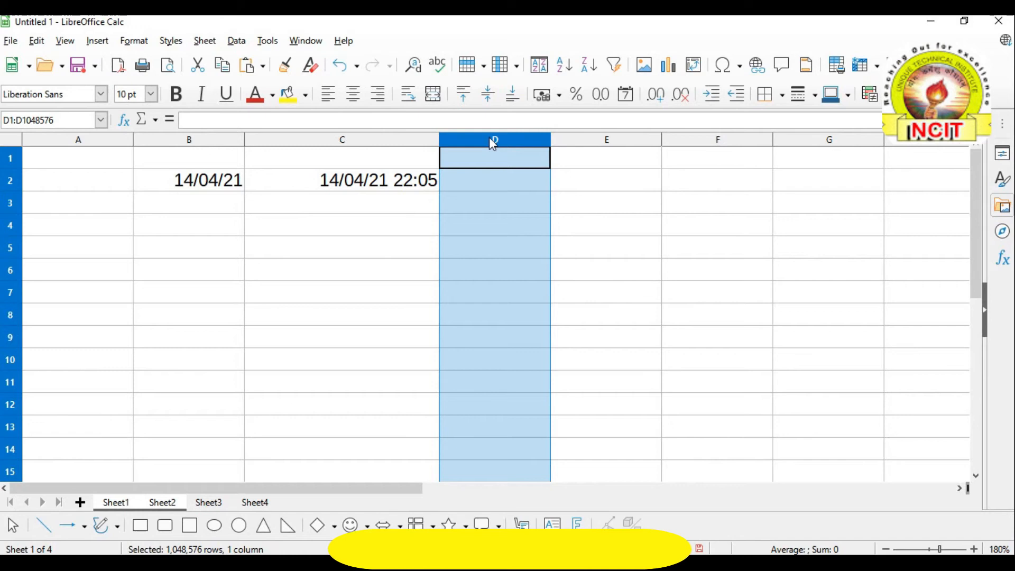
left_click(624, 140)
left_click(734, 142)
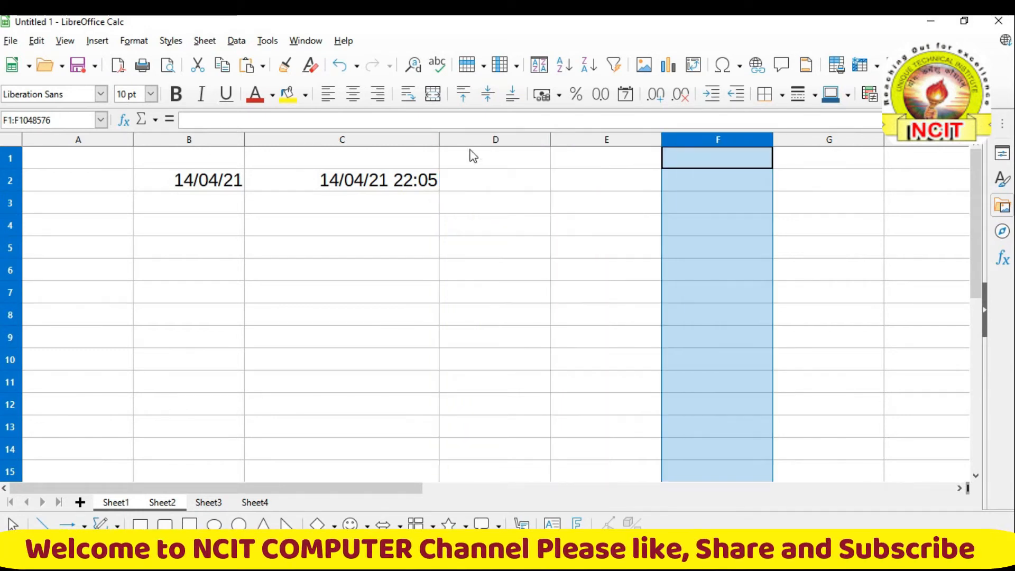
left_click(387, 140)
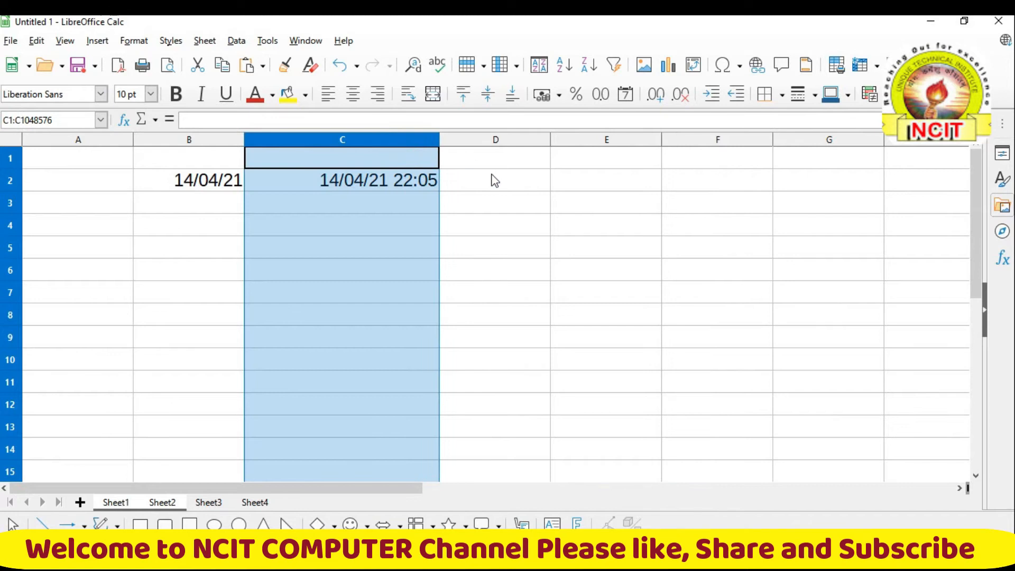
left_click(495, 180)
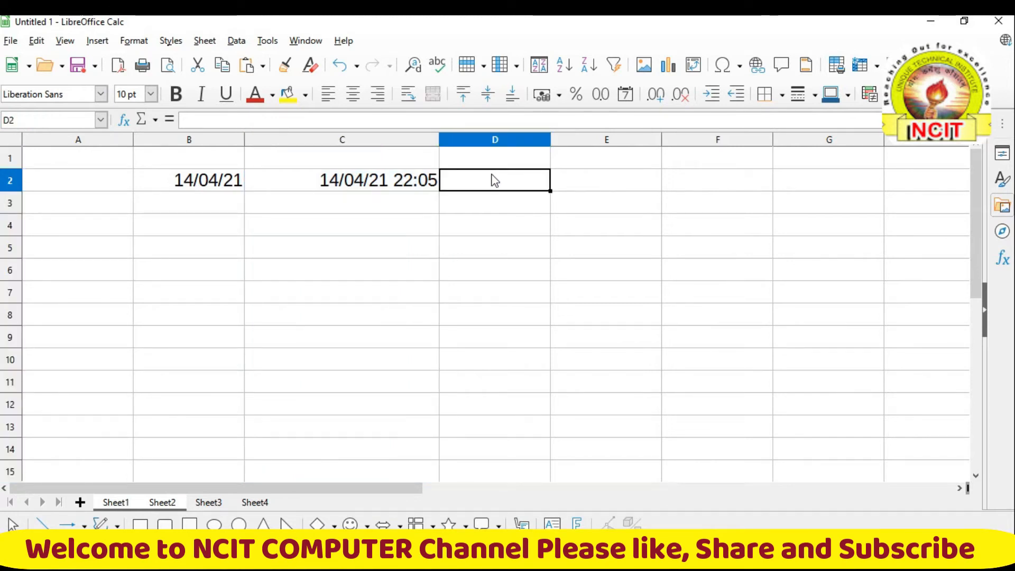
left_click(510, 140)
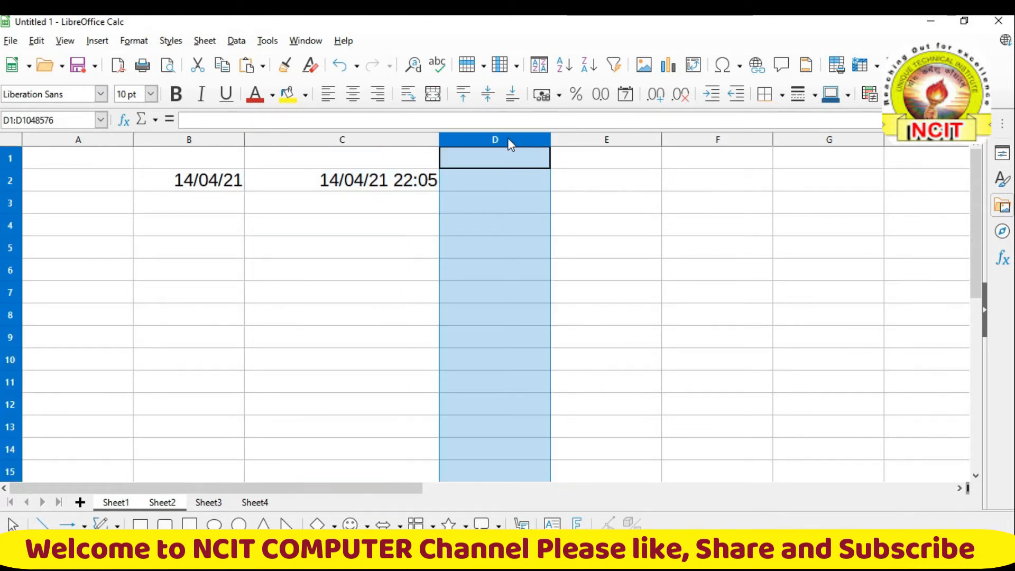
left_click_drag(520, 140, 805, 137)
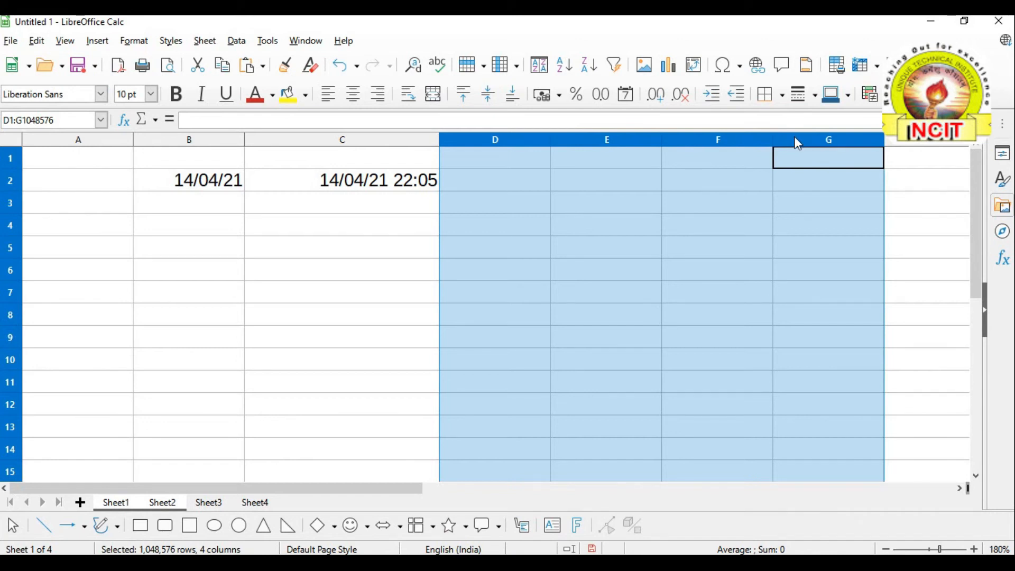
Clear the D–G selection, browse Edit > Select twice without choosing, then open the File menu
left_click(597, 186)
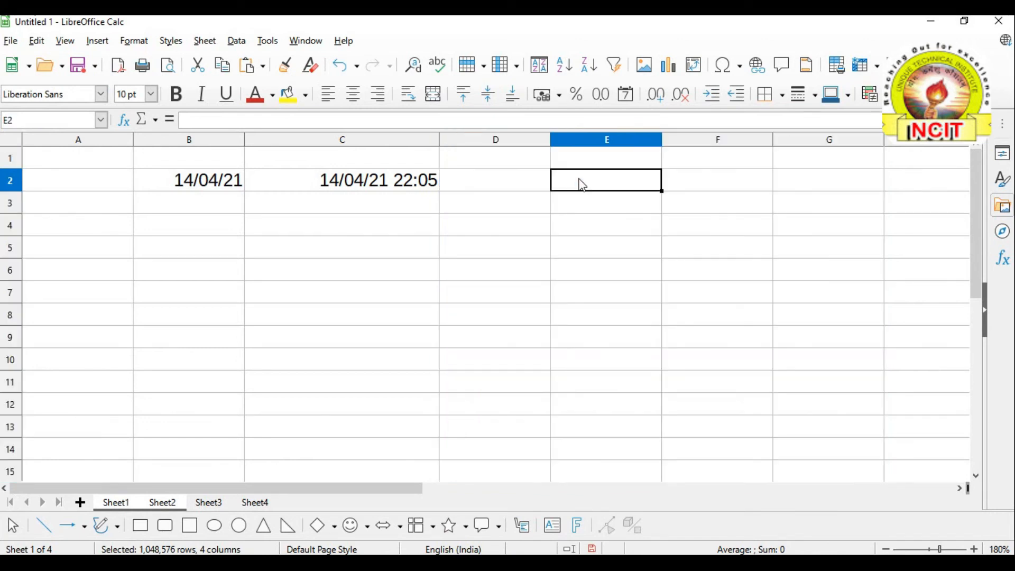
left_click(508, 195)
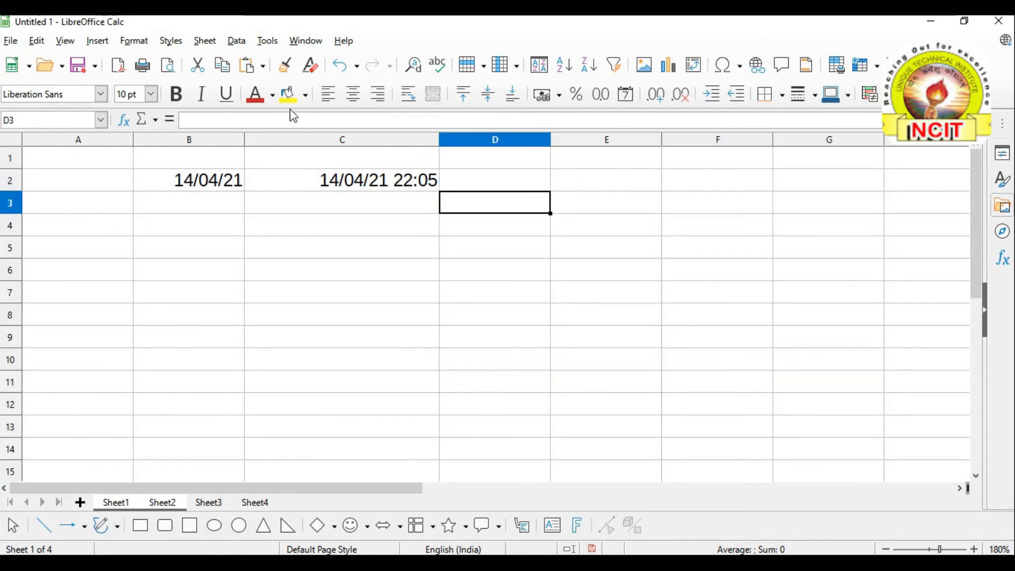
left_click(35, 40)
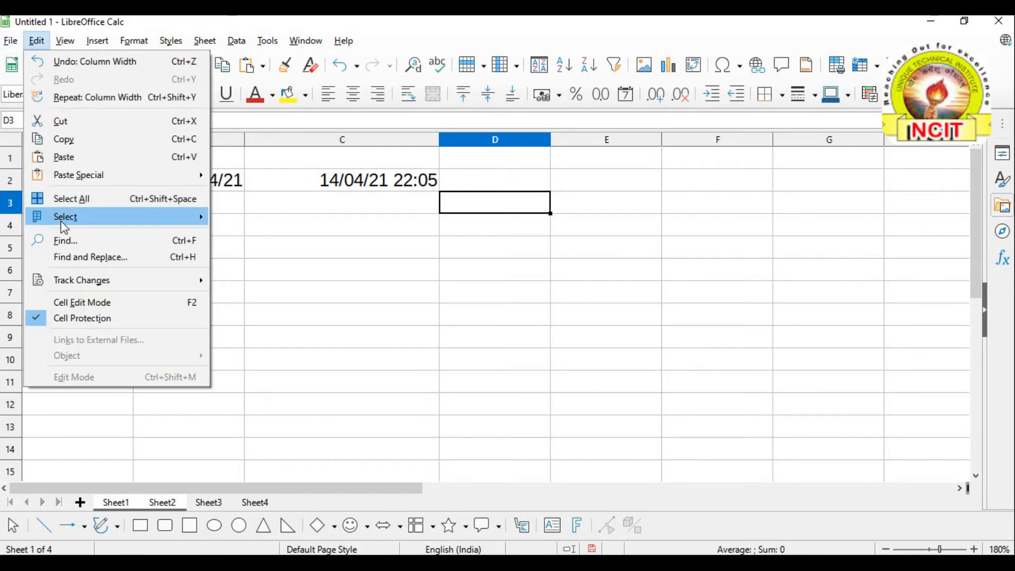
mouse_move(62, 222)
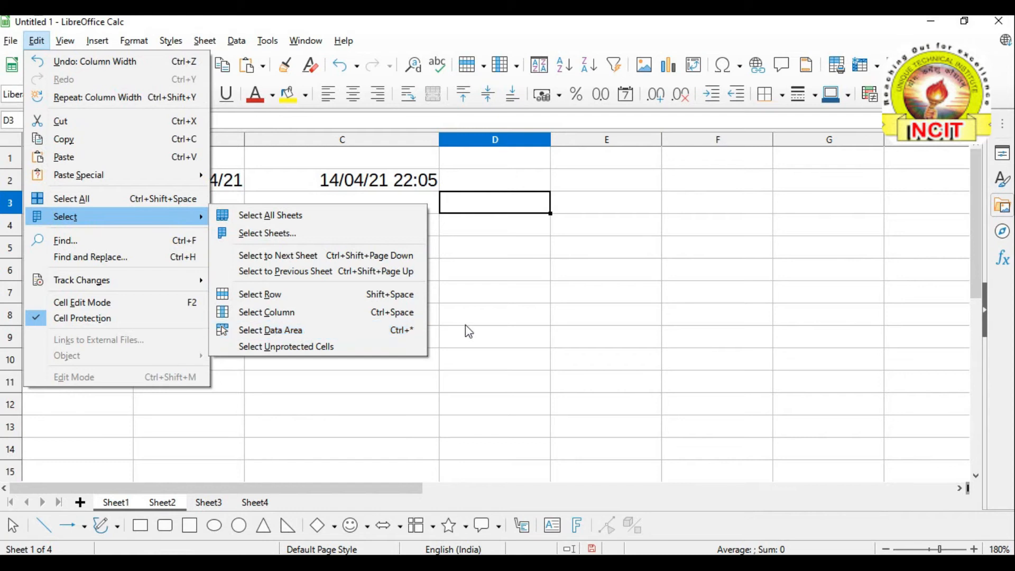
left_click(496, 324)
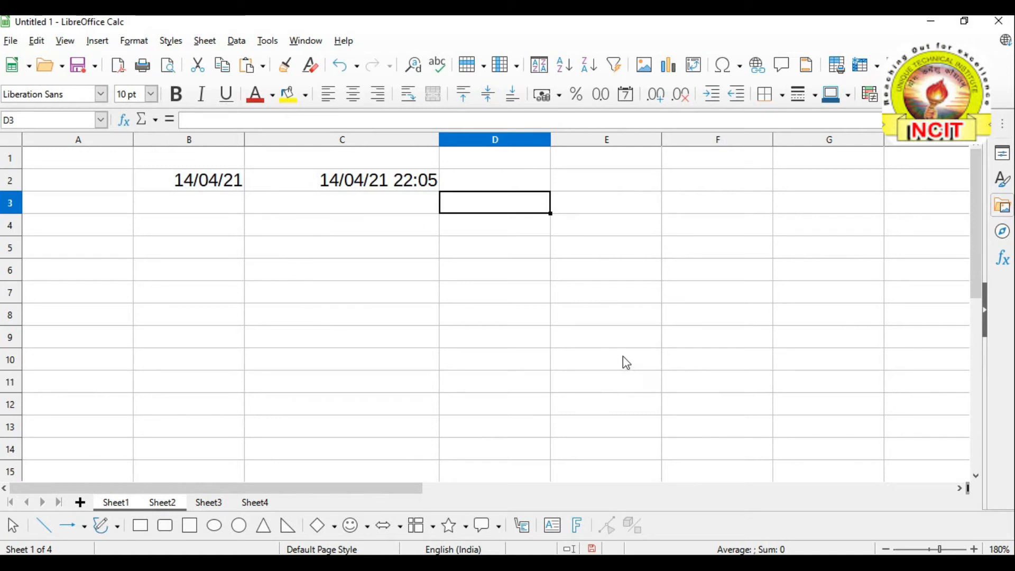
left_click(403, 294)
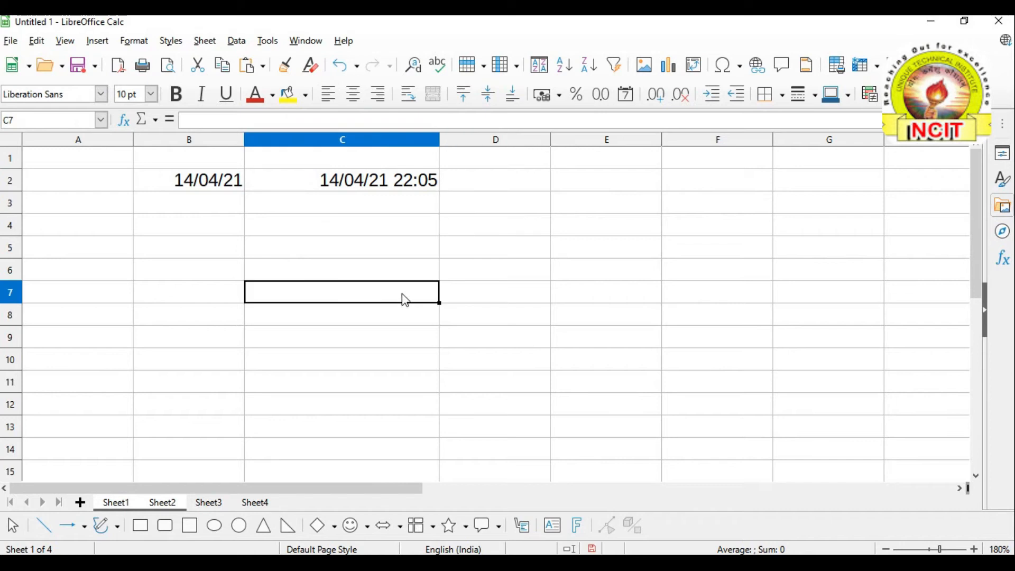
left_click(37, 40)
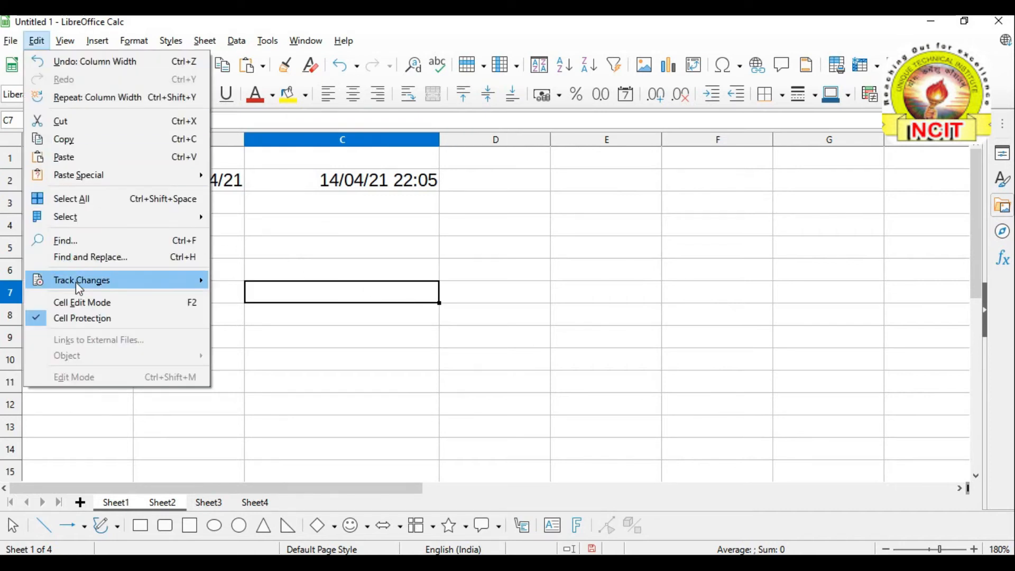
mouse_move(82, 220)
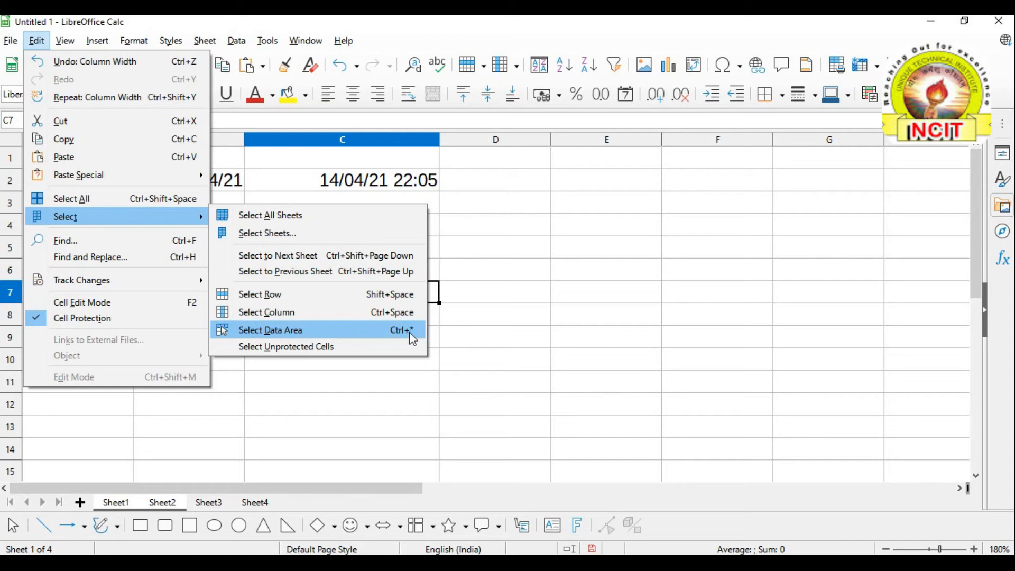
left_click(455, 336)
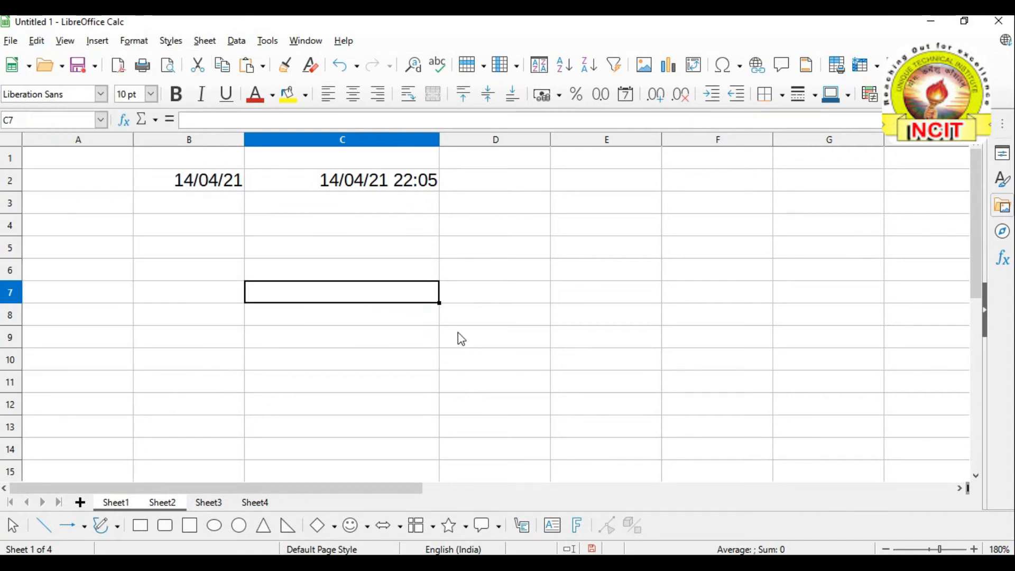
left_click(255, 211)
left_click(210, 211)
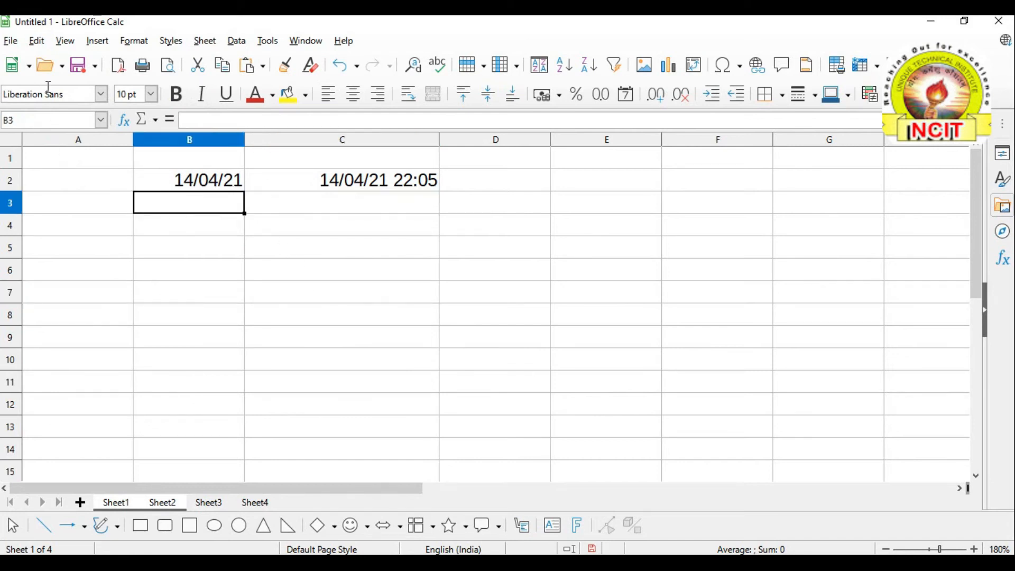
left_click(10, 41)
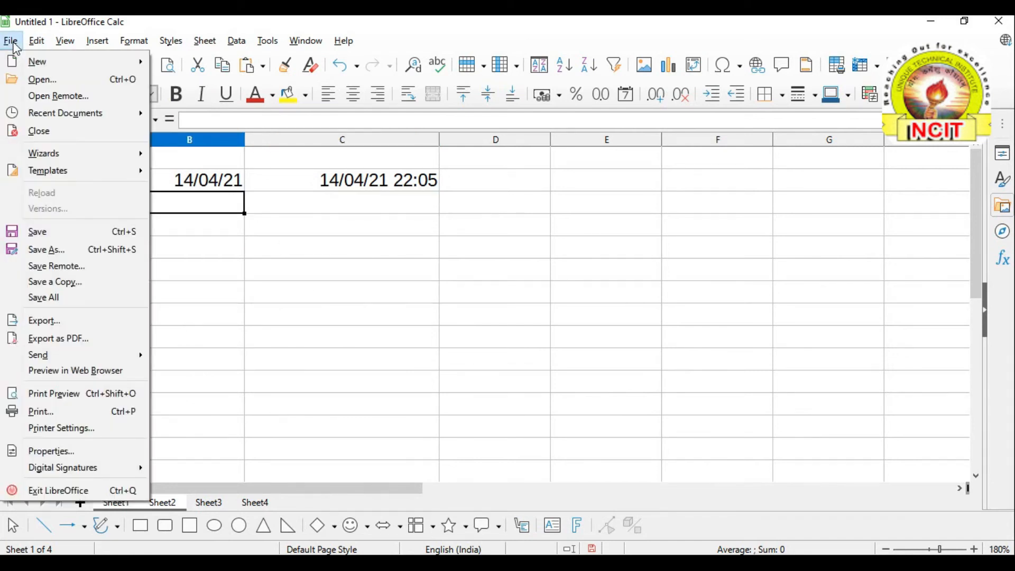
Reopen MM.ods from Recent Documents and click through the NAME column cells
mouse_move(43, 120)
left_click(227, 111)
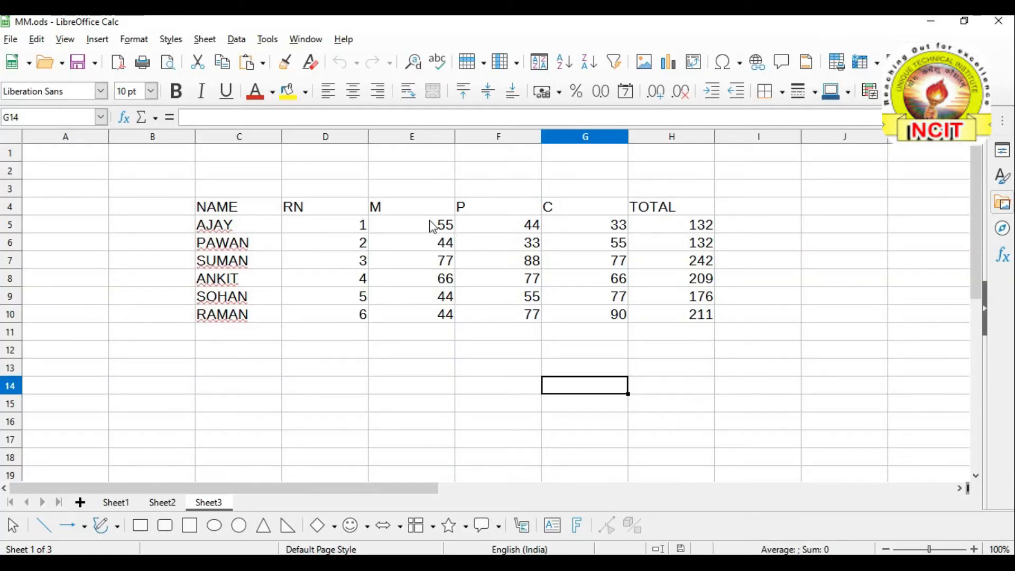
left_click(354, 334)
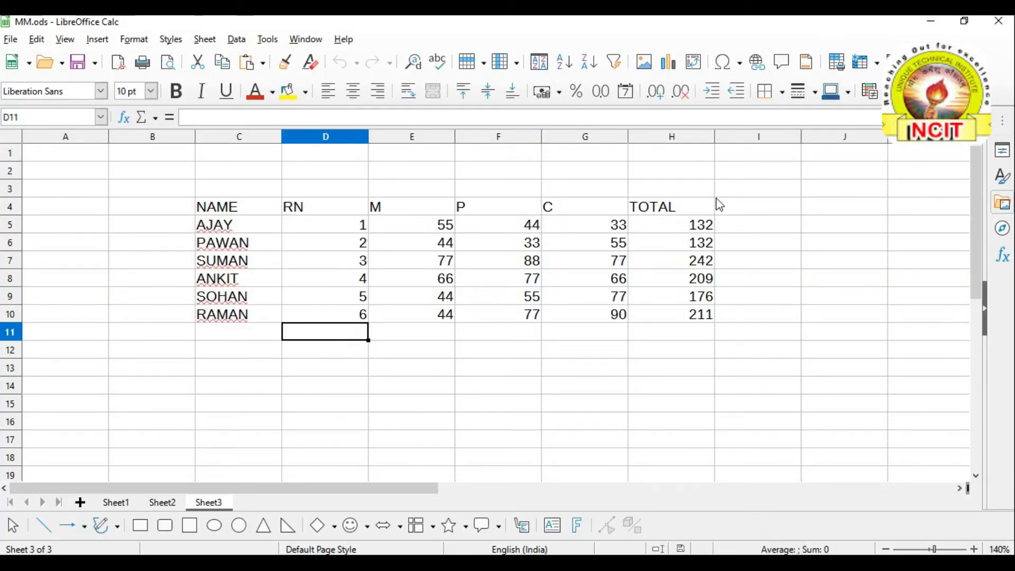
left_click(396, 371)
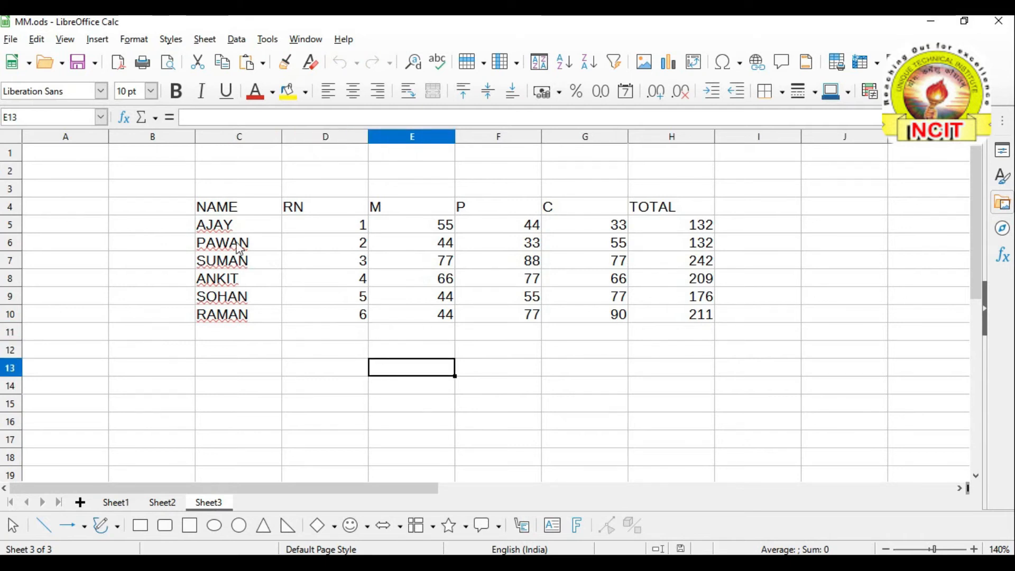
left_click(228, 213)
left_click(229, 228)
left_click(236, 246)
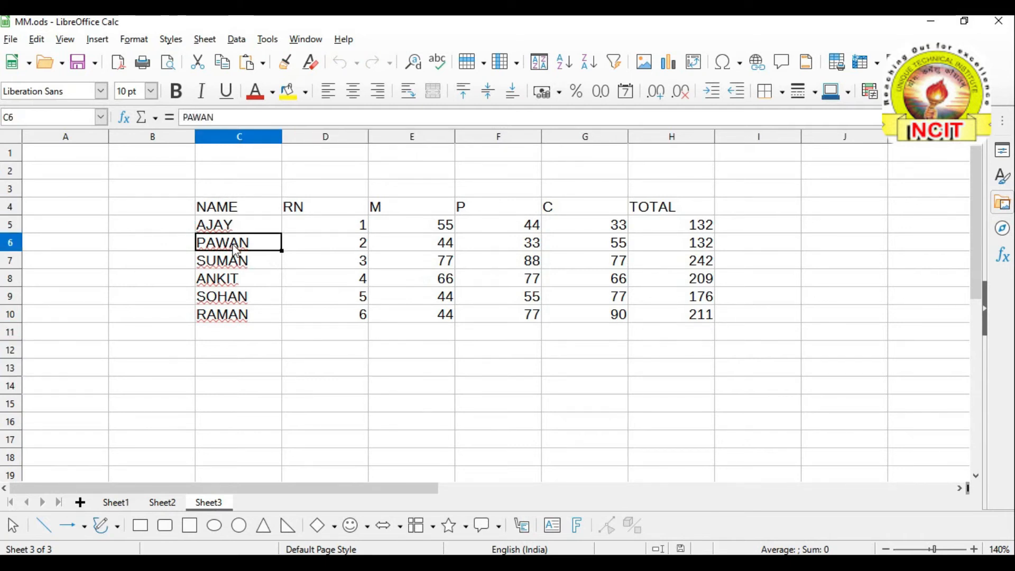
left_click(237, 262)
left_click(239, 281)
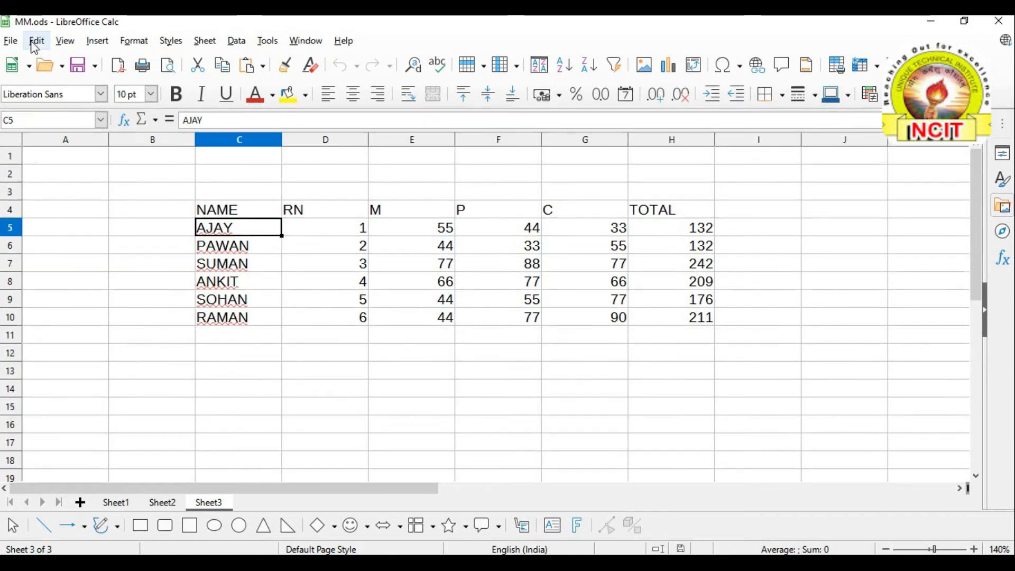
Select the marks table with Select Data Area, then by dragging across C4:H10
left_click(35, 41)
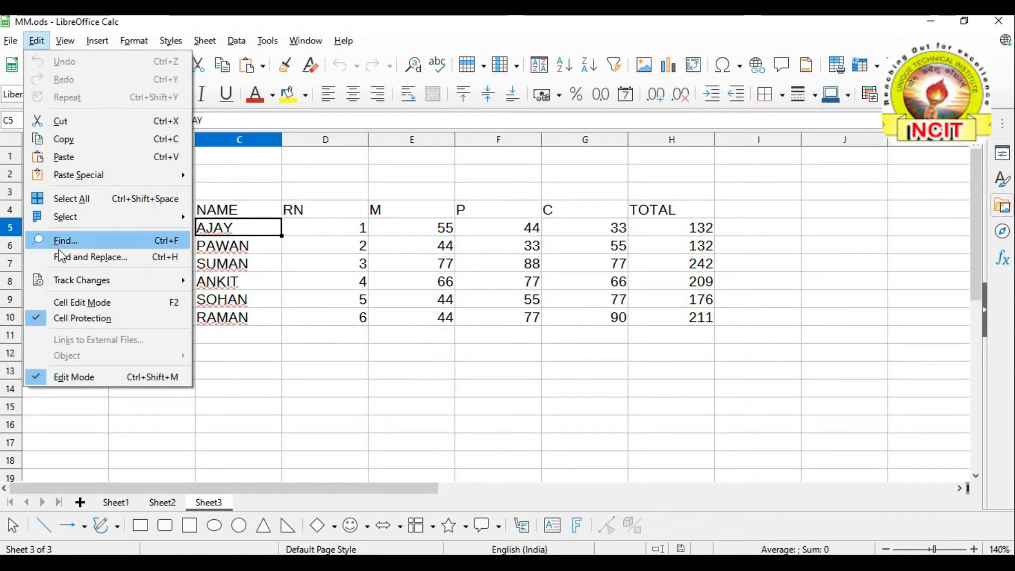
mouse_move(69, 217)
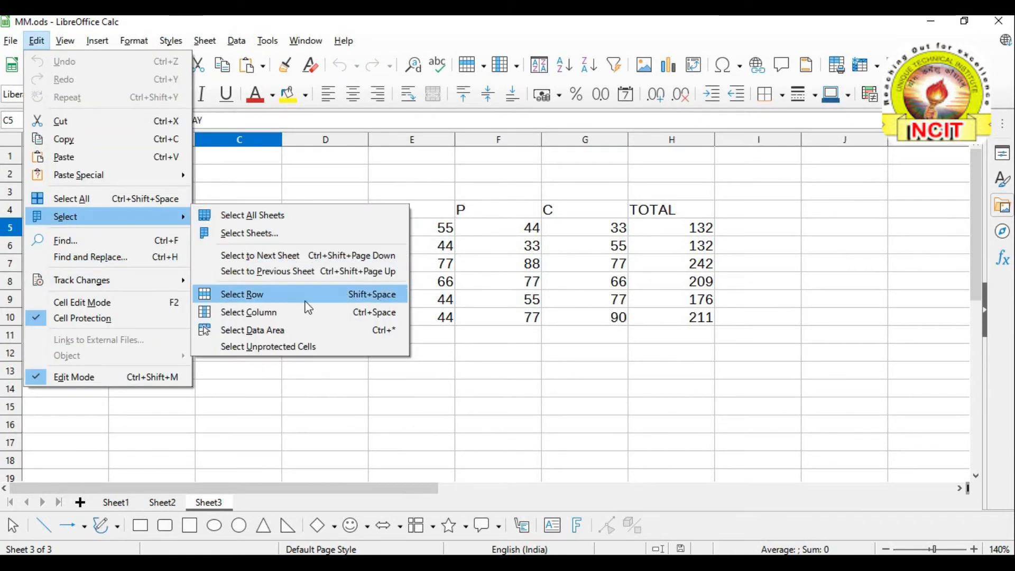
left_click(284, 330)
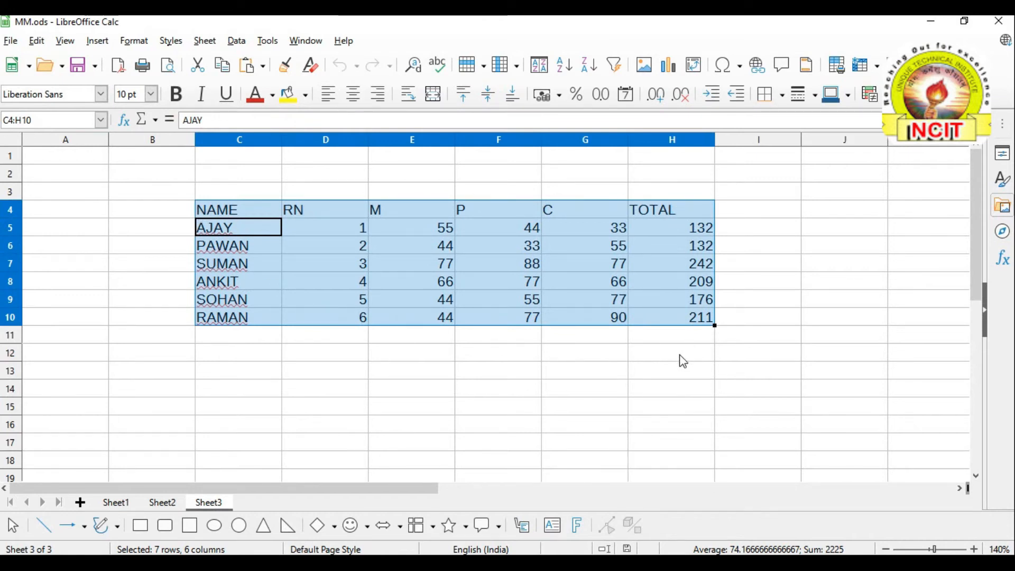
left_click(506, 370)
left_click_drag(215, 214, 655, 316)
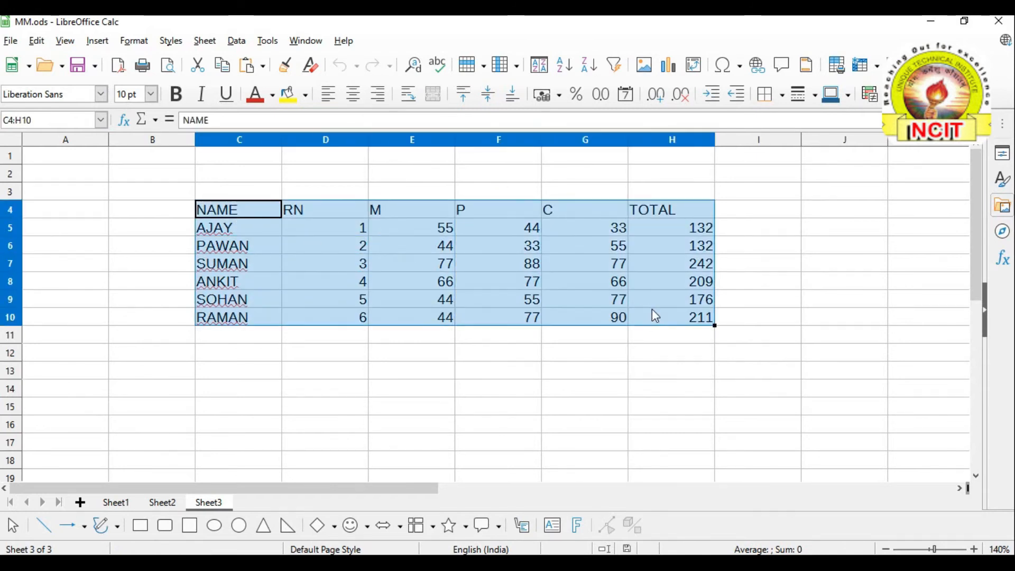
left_click(656, 315)
left_click_drag(254, 211, 655, 322)
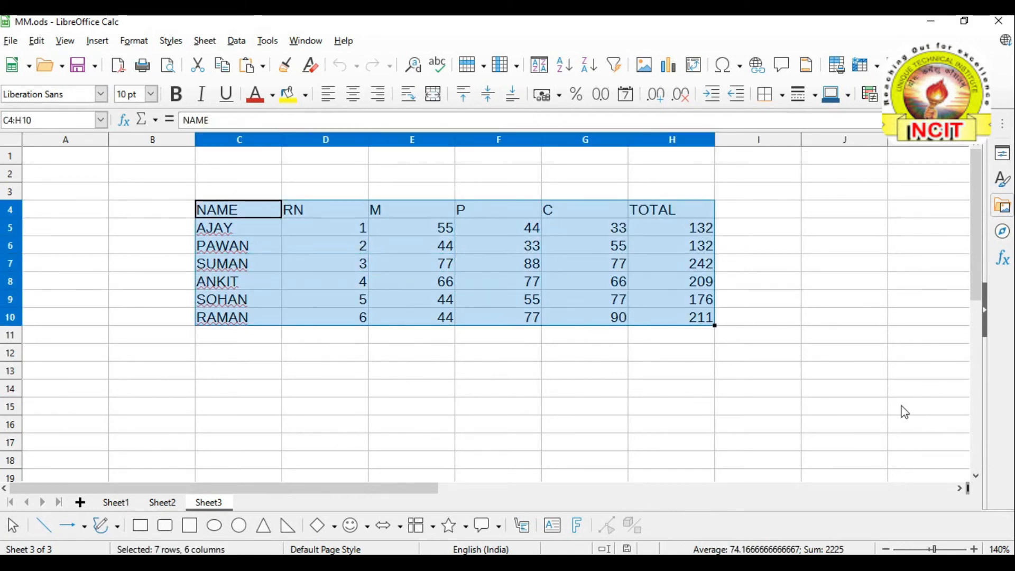
left_click(422, 357)
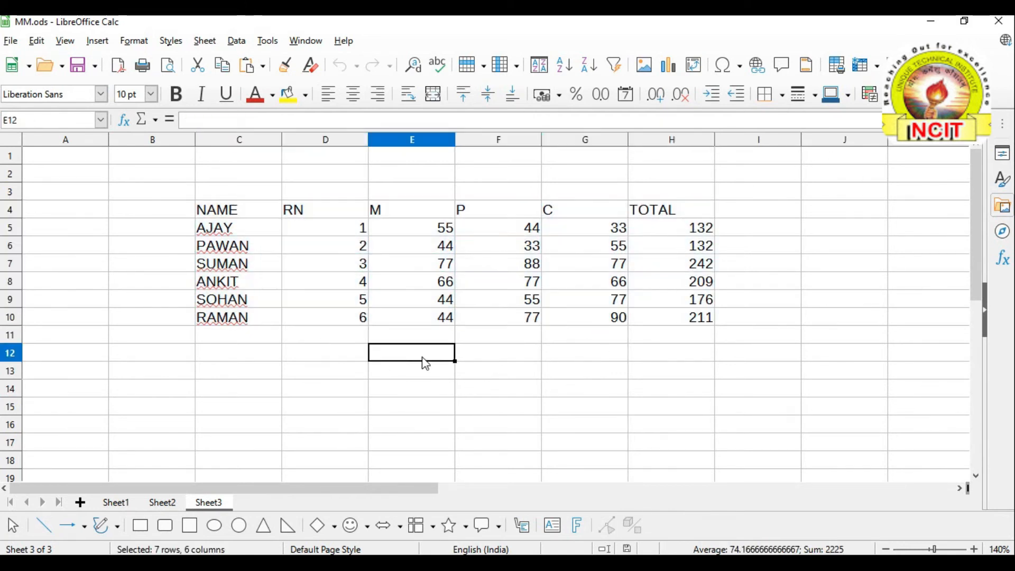
From C4, select the data area C4:H10 again and clear it with an empty cell
left_click(213, 216)
left_click(36, 41)
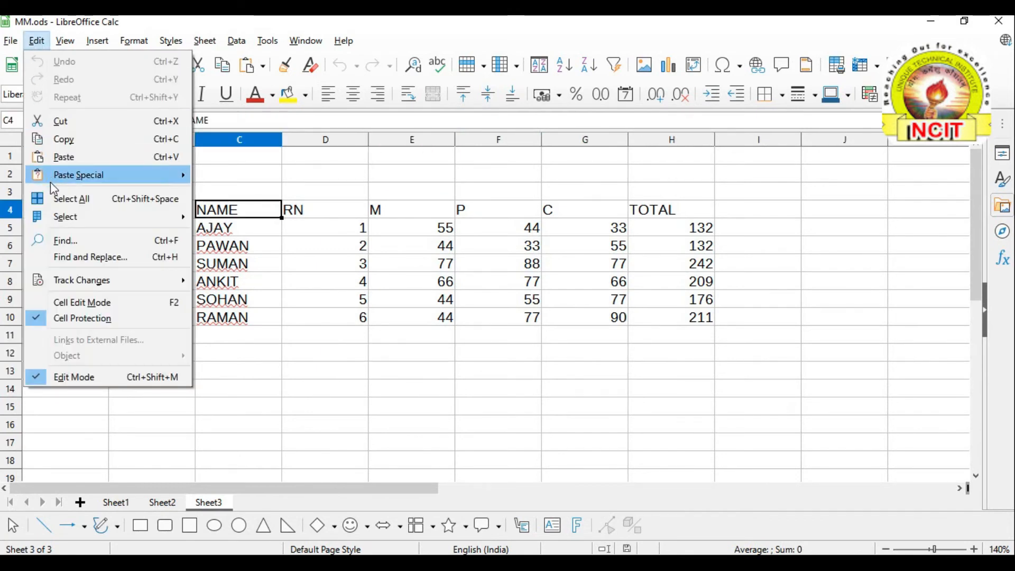
mouse_move(63, 219)
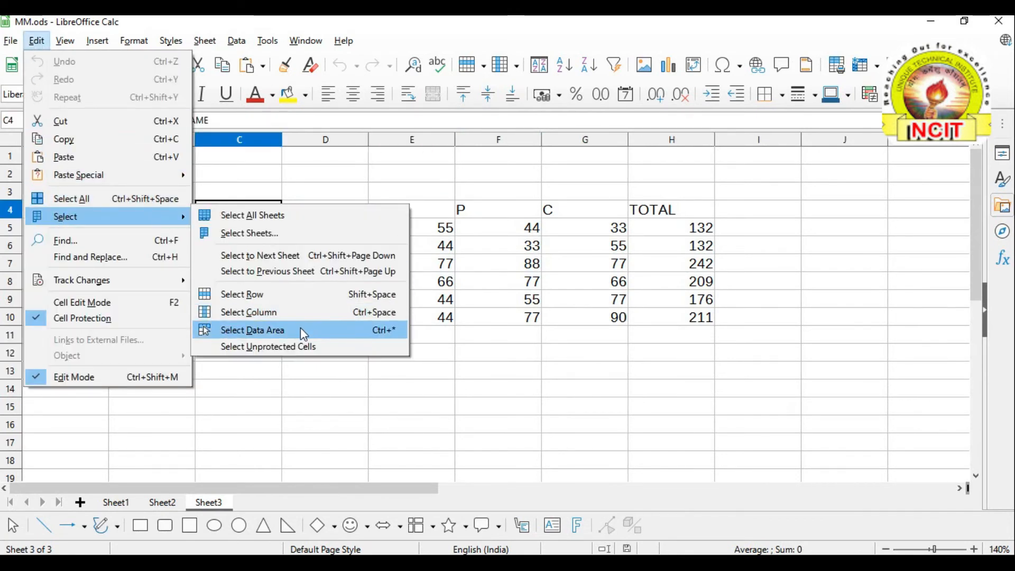
left_click(302, 331)
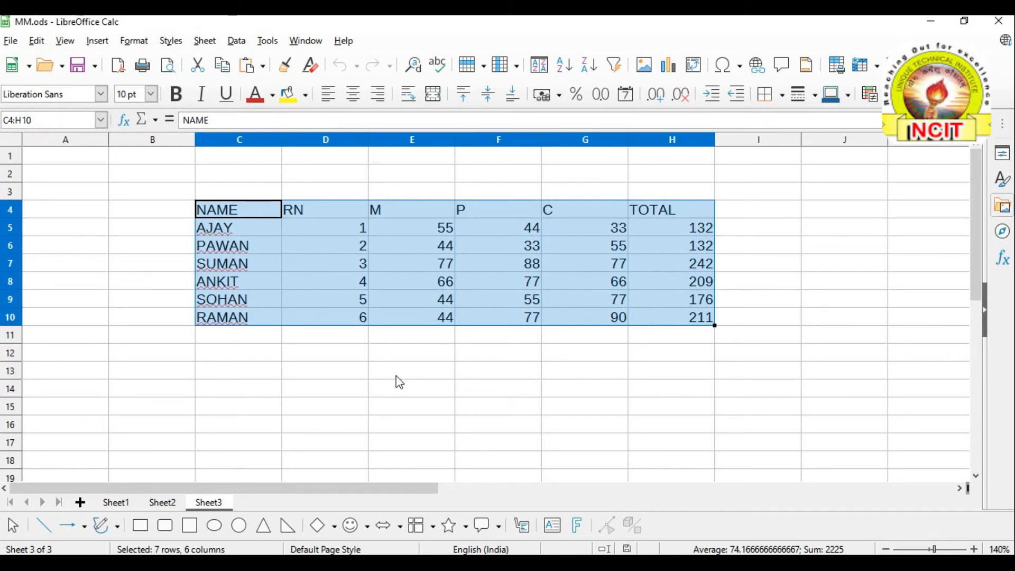
left_click(397, 374)
Select C4:H10, uncheck Edit > Cell Protection, verify it is off, and deselect the table
left_click(37, 41)
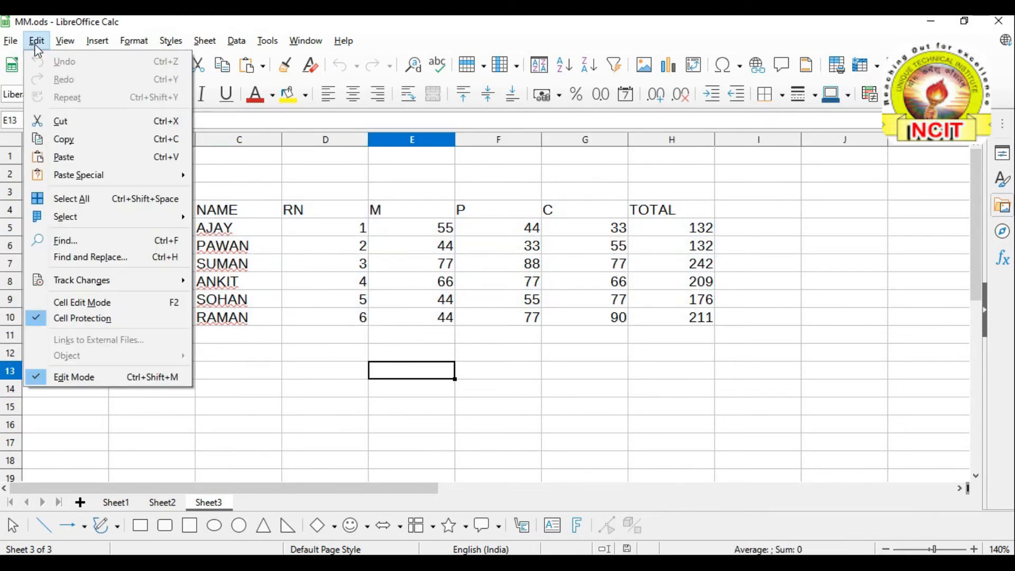
mouse_move(62, 222)
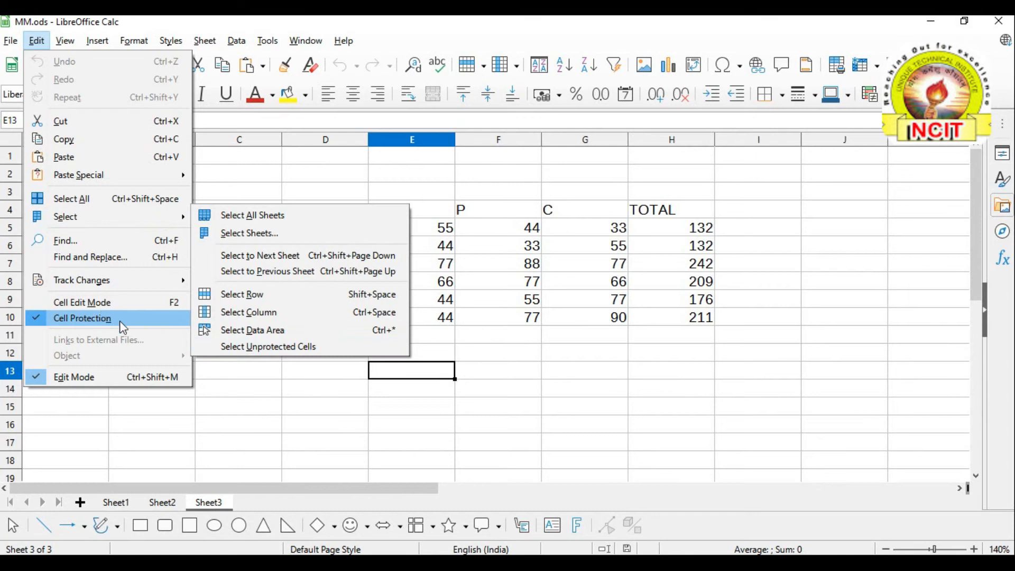
left_click(276, 343)
left_click(276, 343)
left_click_drag(215, 210, 652, 318)
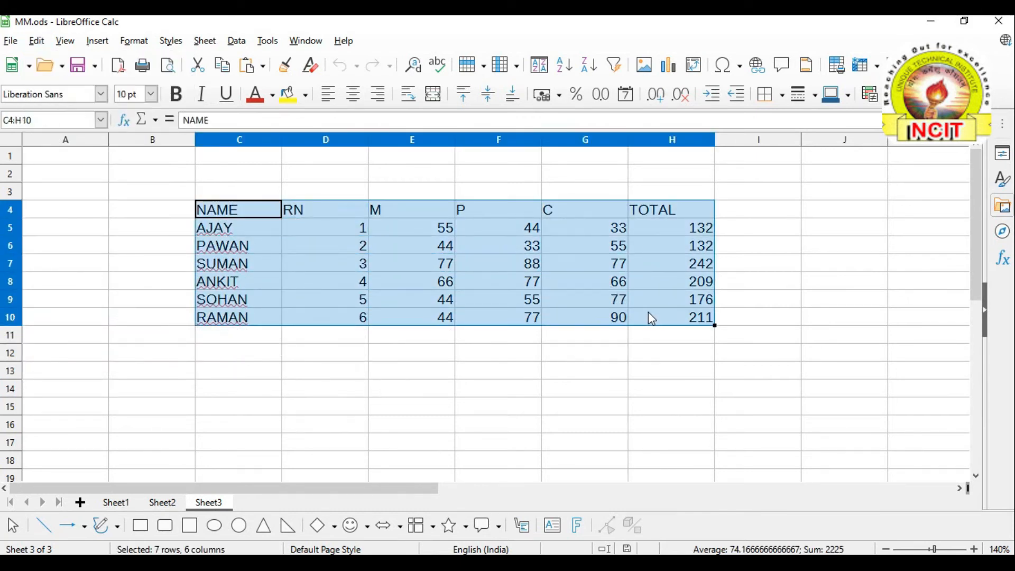
left_click(37, 41)
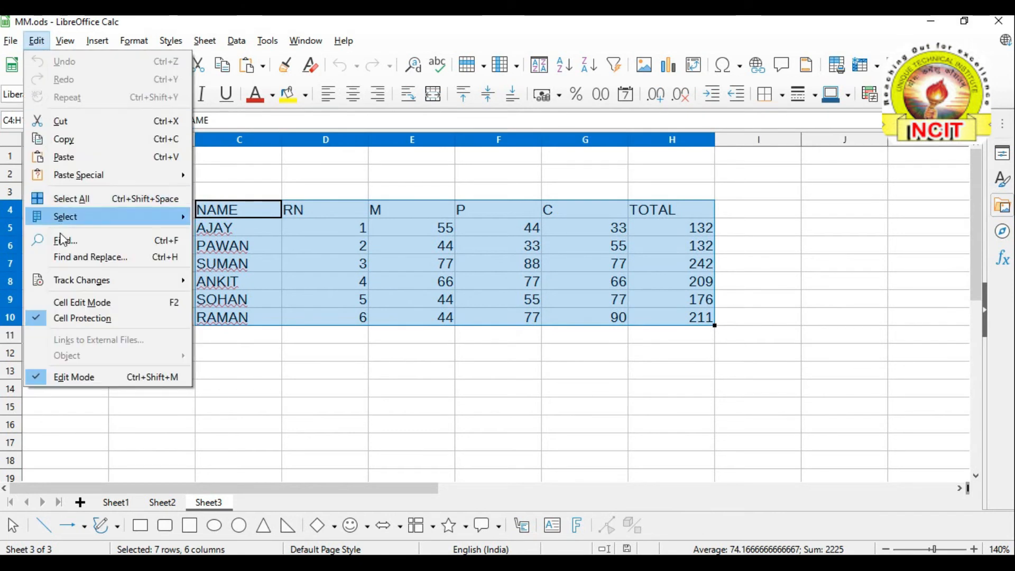
left_click(81, 320)
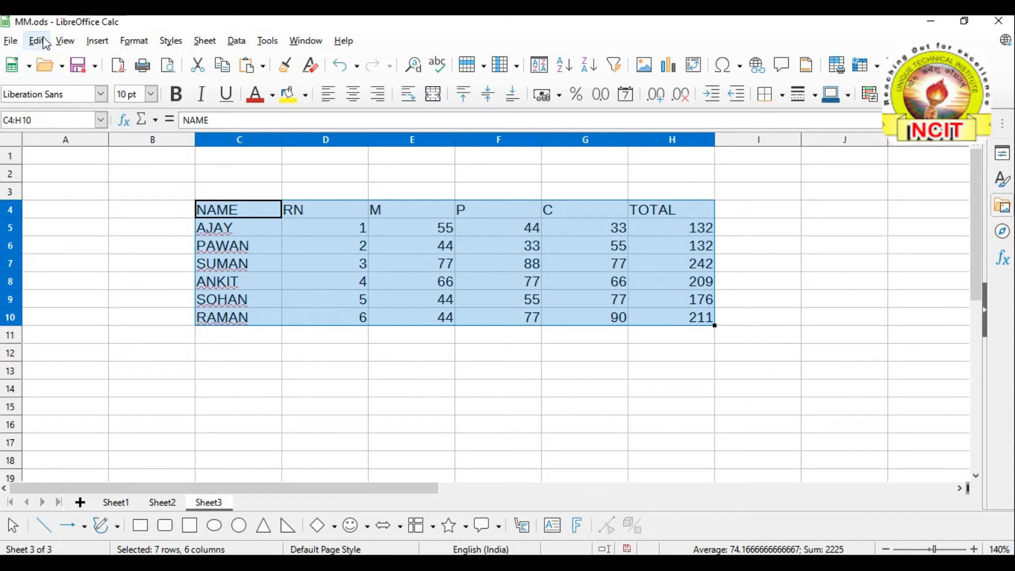
left_click(41, 42)
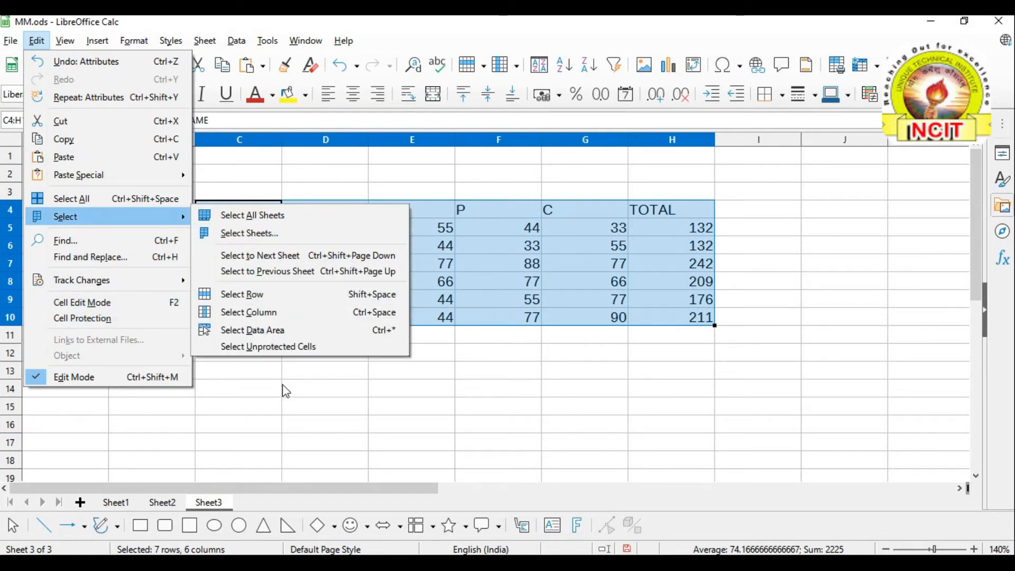
left_click(258, 395)
left_click(170, 389)
Check in the Edit menu whether empty cells A12 and F15 are still protected
left_click(105, 359)
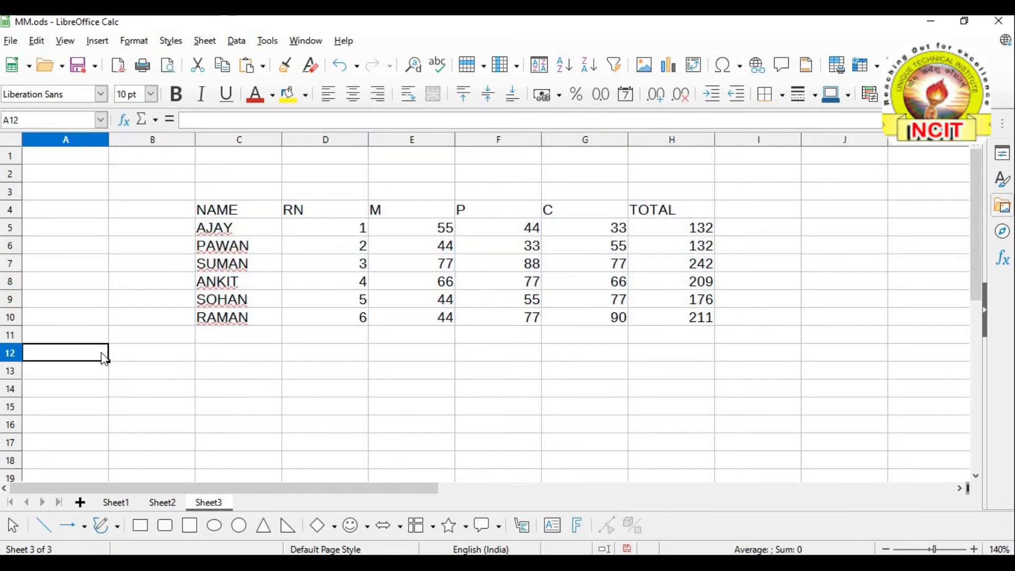
left_click(36, 41)
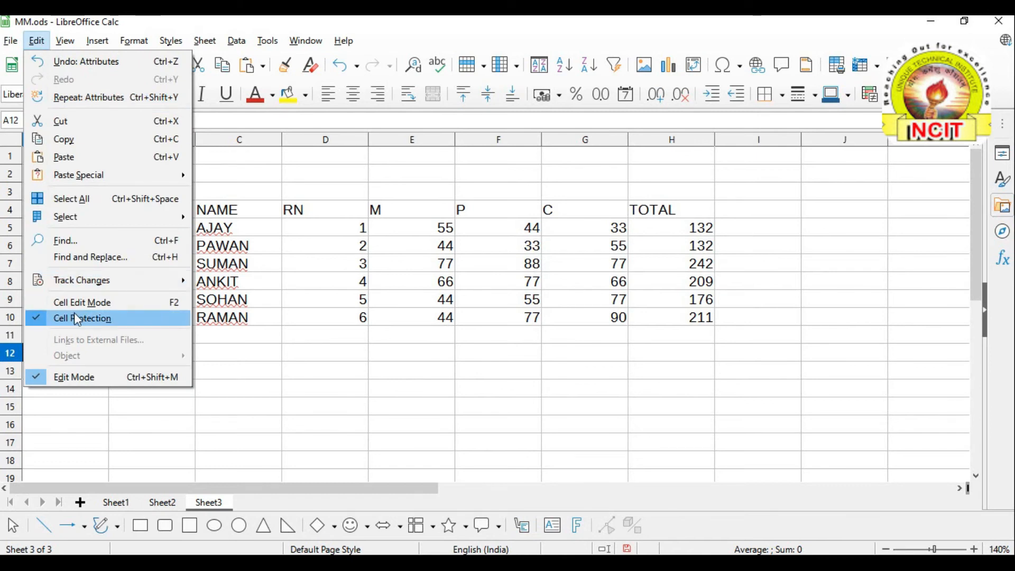
left_click(376, 411)
left_click(456, 411)
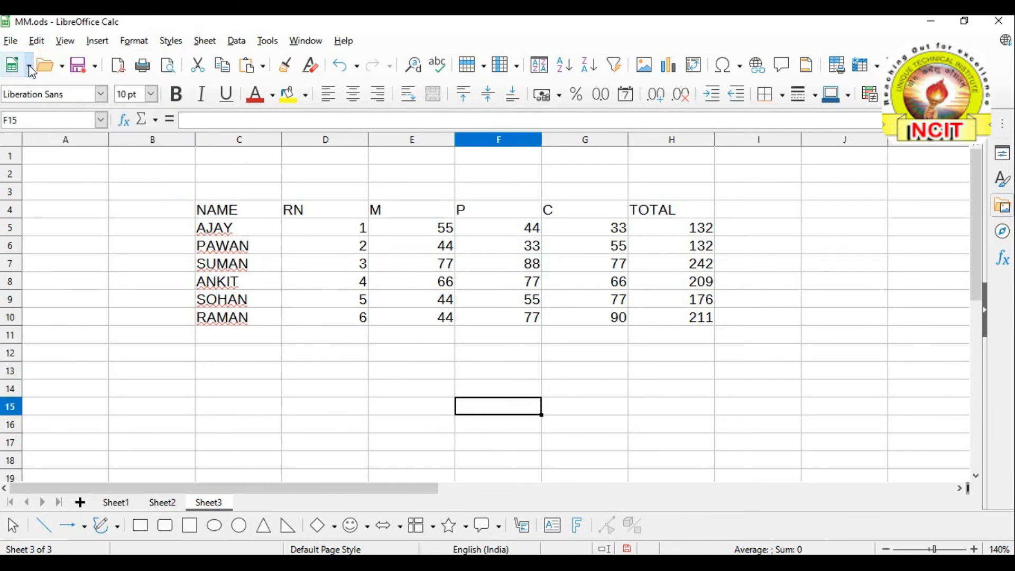
left_click(37, 41)
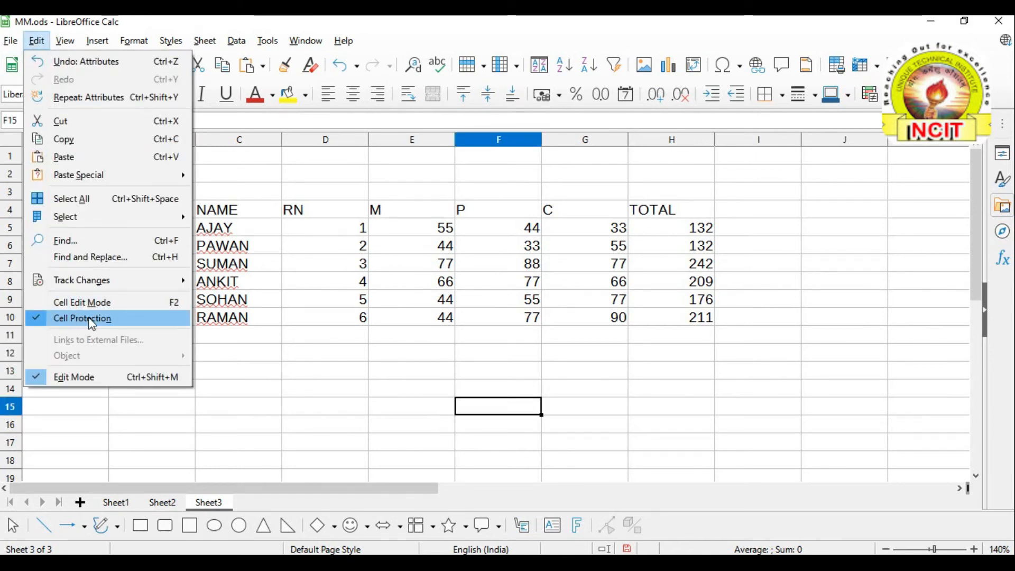
left_click(224, 382)
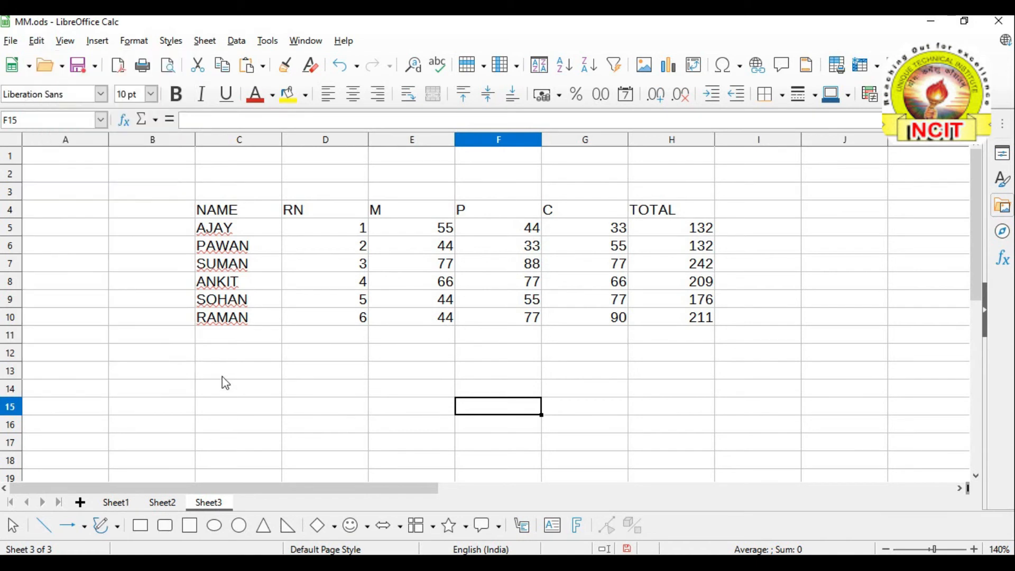
Move the active cell around the empty cells B14–B16 and C15–C16
left_click(156, 399)
left_click(255, 402)
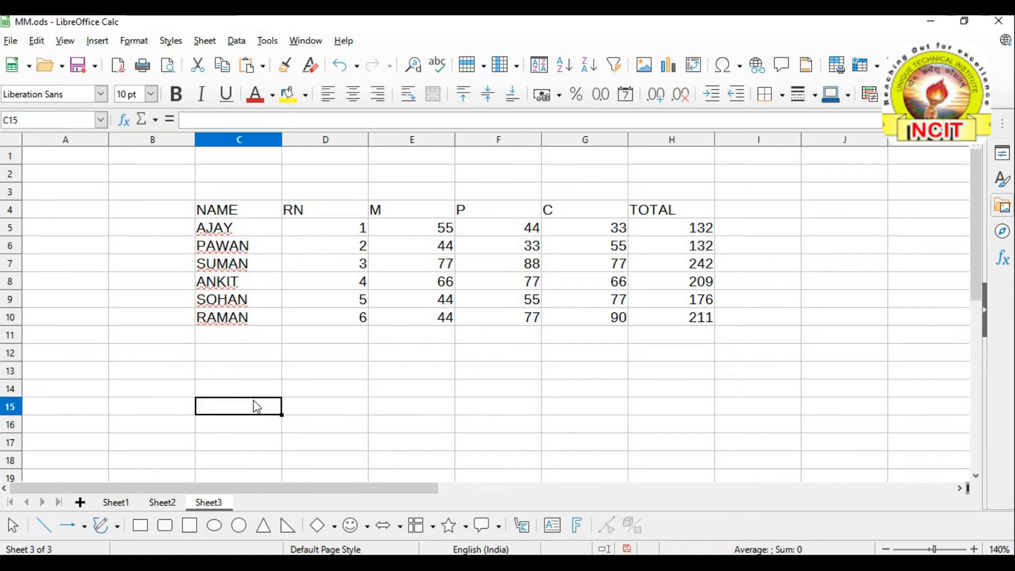
left_click(187, 390)
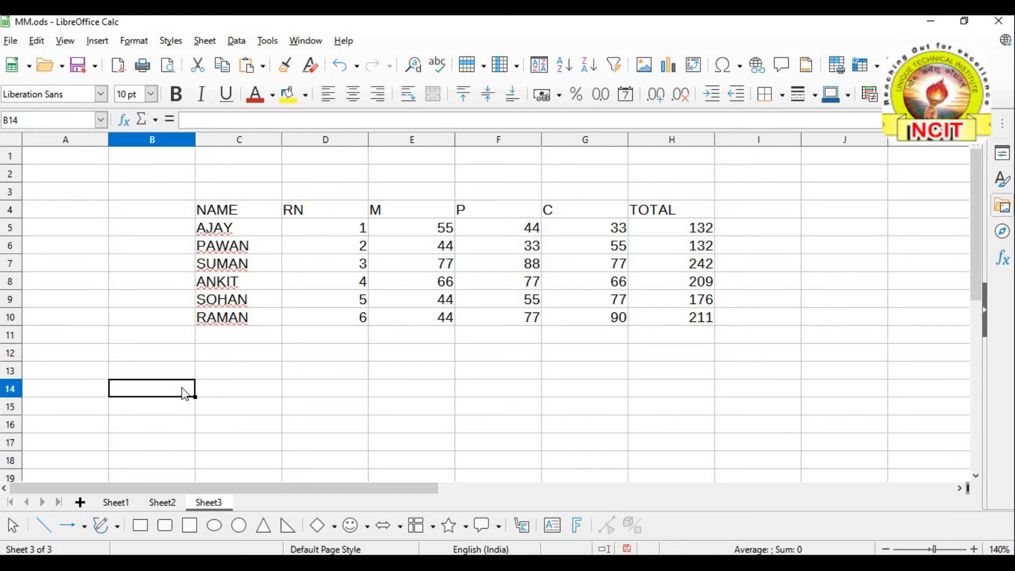
left_click(163, 425)
left_click(236, 427)
left_click(166, 412)
left_click(154, 386)
left_click(155, 411)
left_click(160, 422)
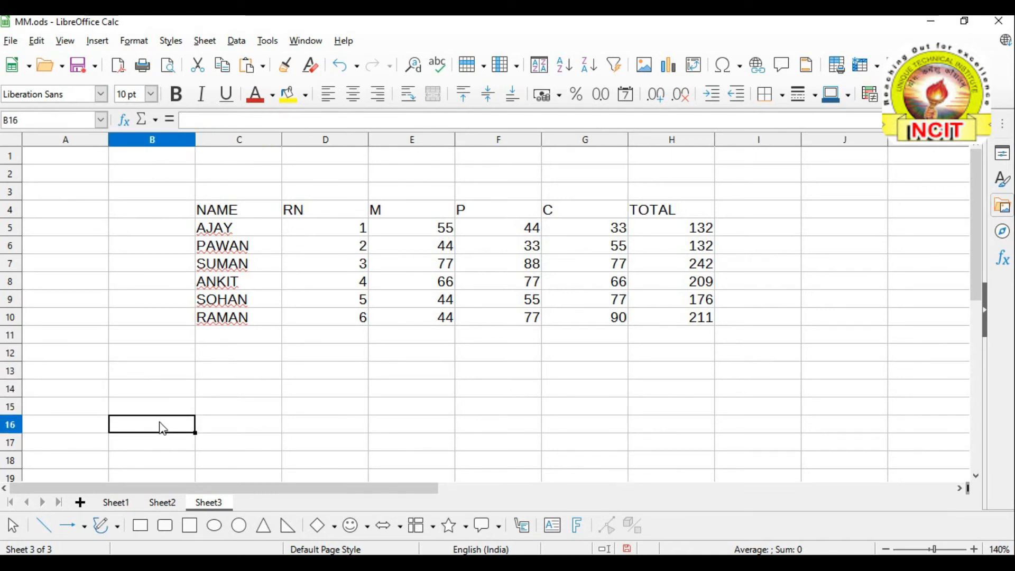
Run Edit > Select > Select Unprotected Cells, highlighting exactly the marks table C4:H10
left_click(37, 42)
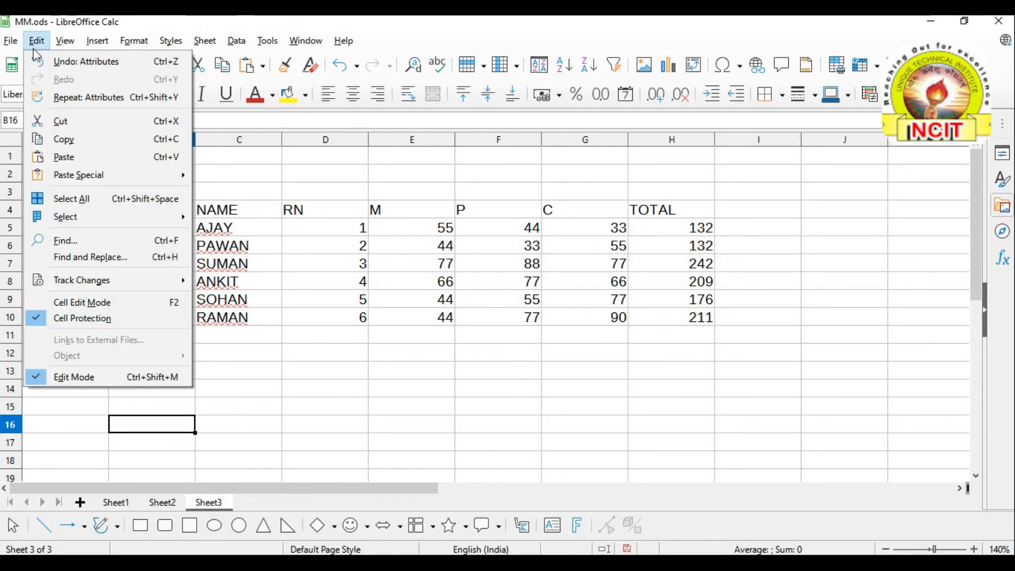
mouse_move(152, 226)
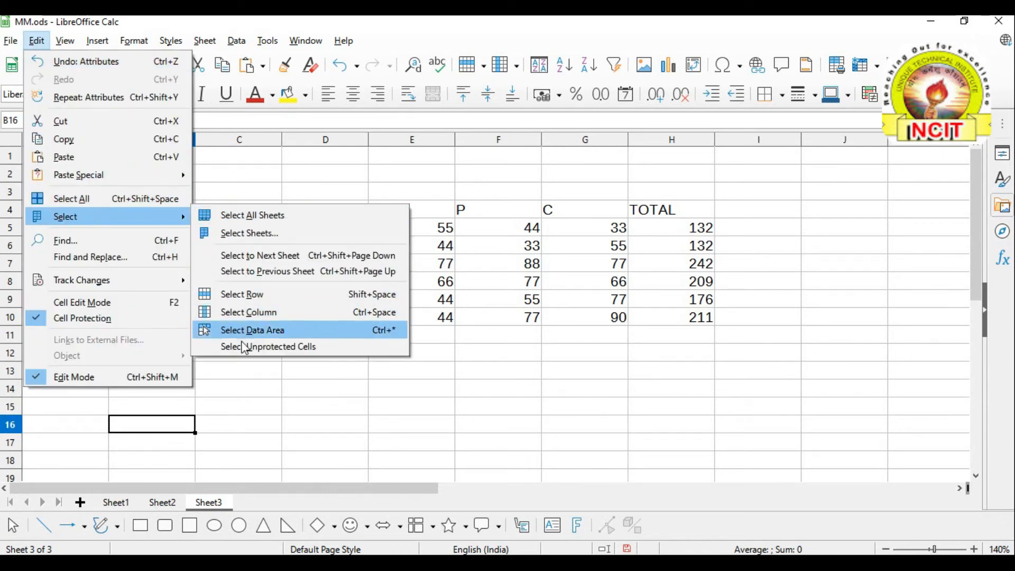
left_click(263, 347)
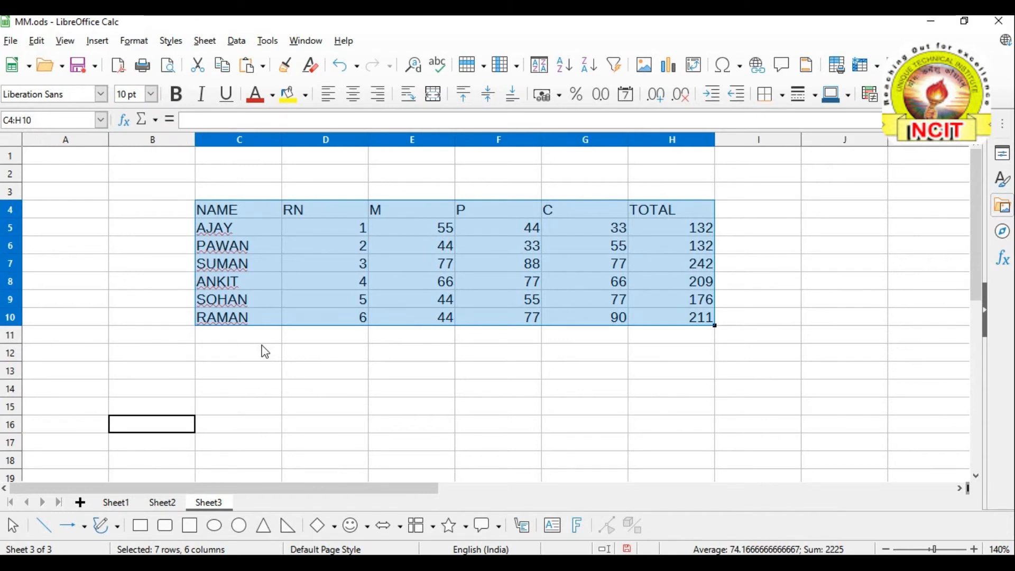
left_click(36, 40)
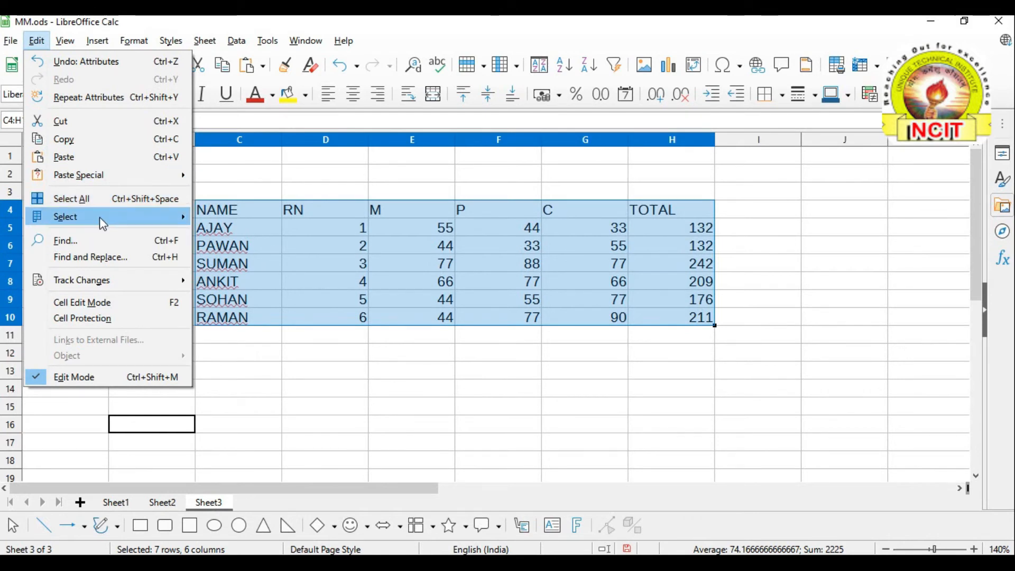
mouse_move(99, 217)
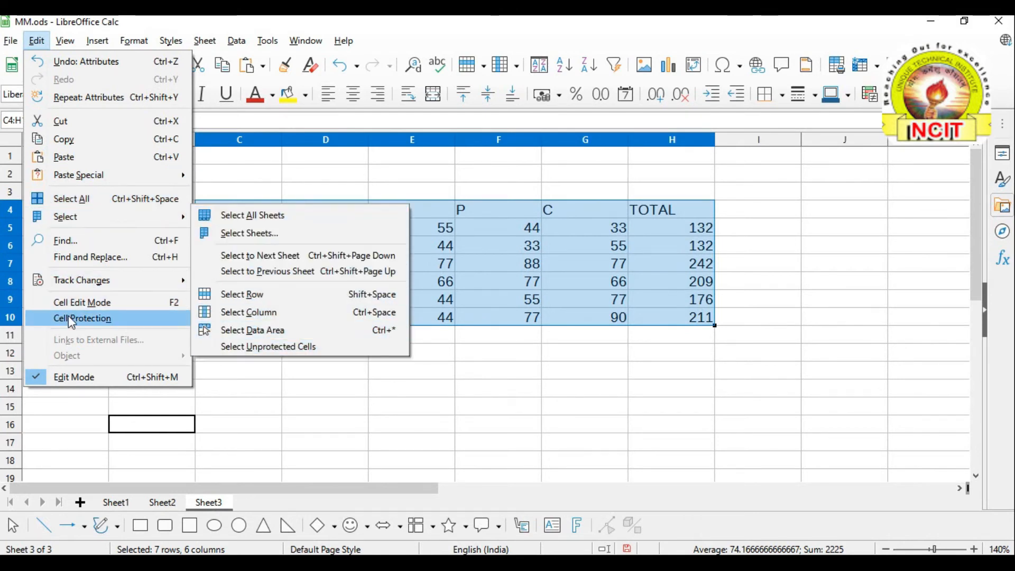
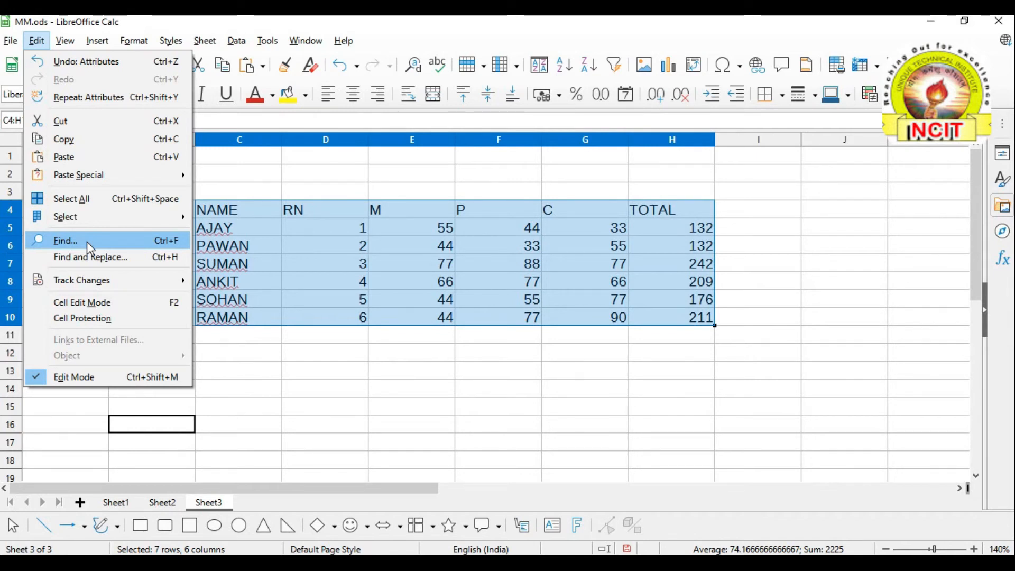
Search the sheet for SUMAN from an empty cell and jump to its cell
left_click(86, 243)
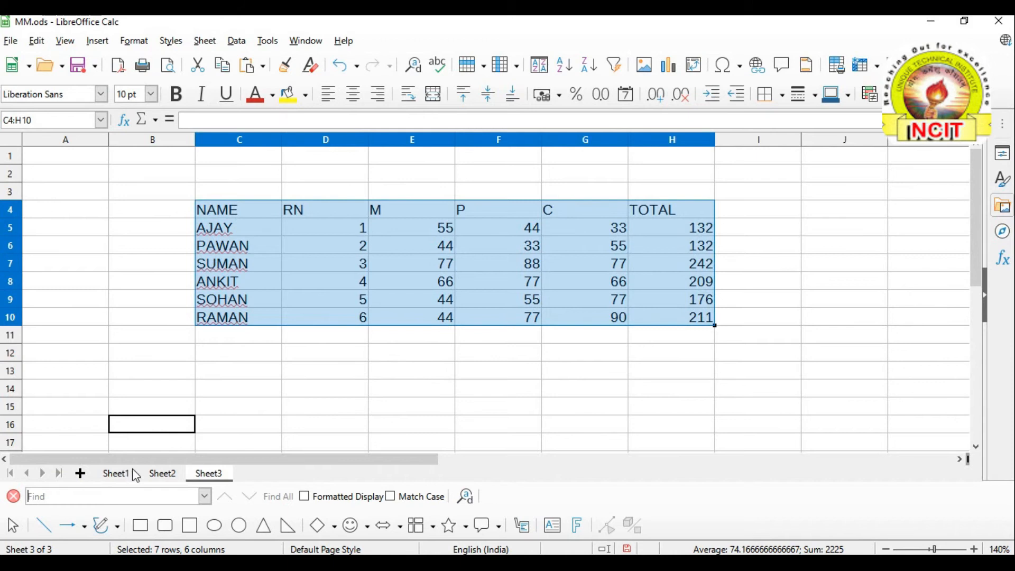
left_click(233, 370)
left_click(153, 389)
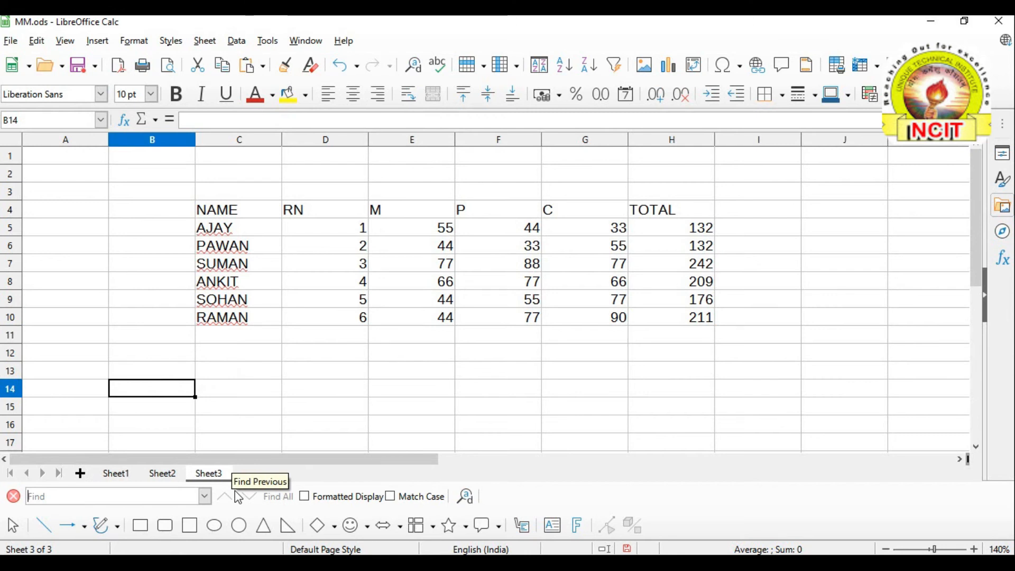
type("SUMAN")
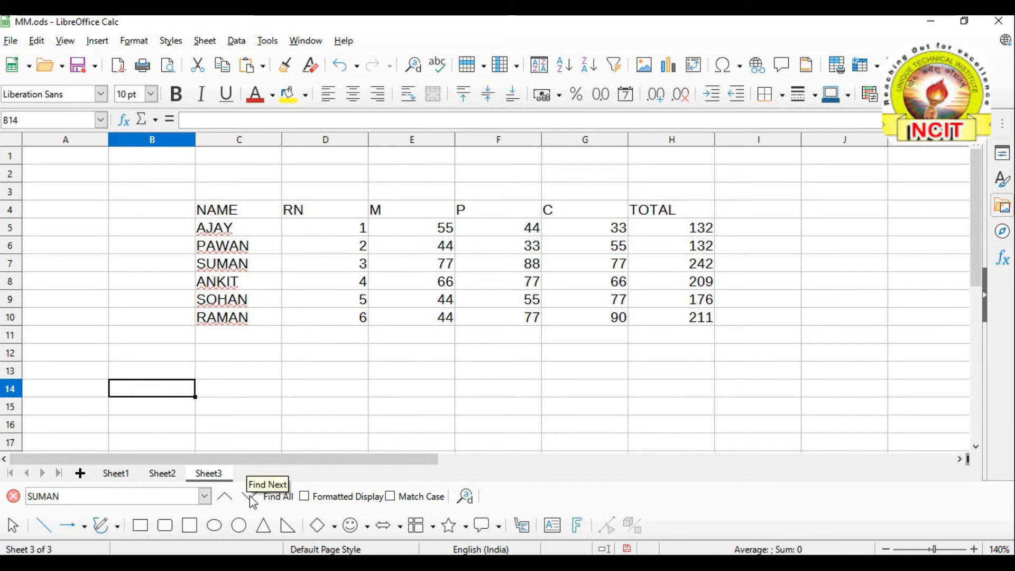
left_click(253, 499)
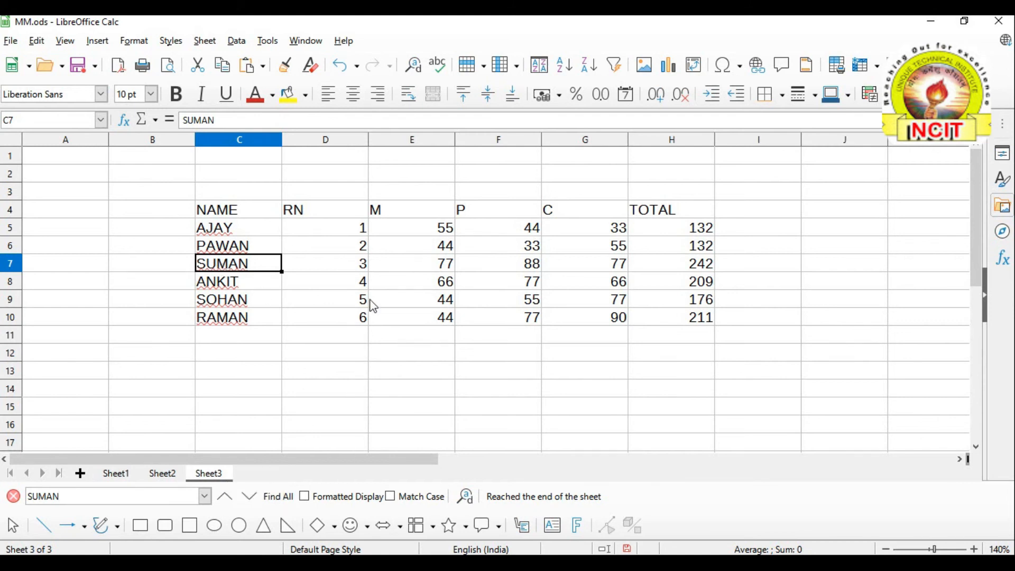
Toggle formatted-display searching on and off, then select the search term SUMAN
left_click(305, 498)
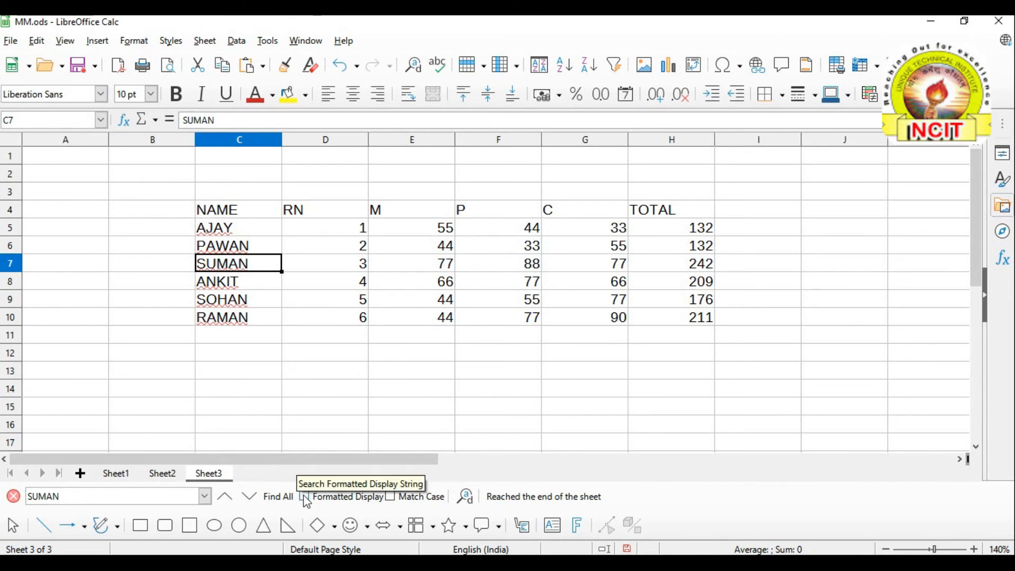
left_click(303, 497)
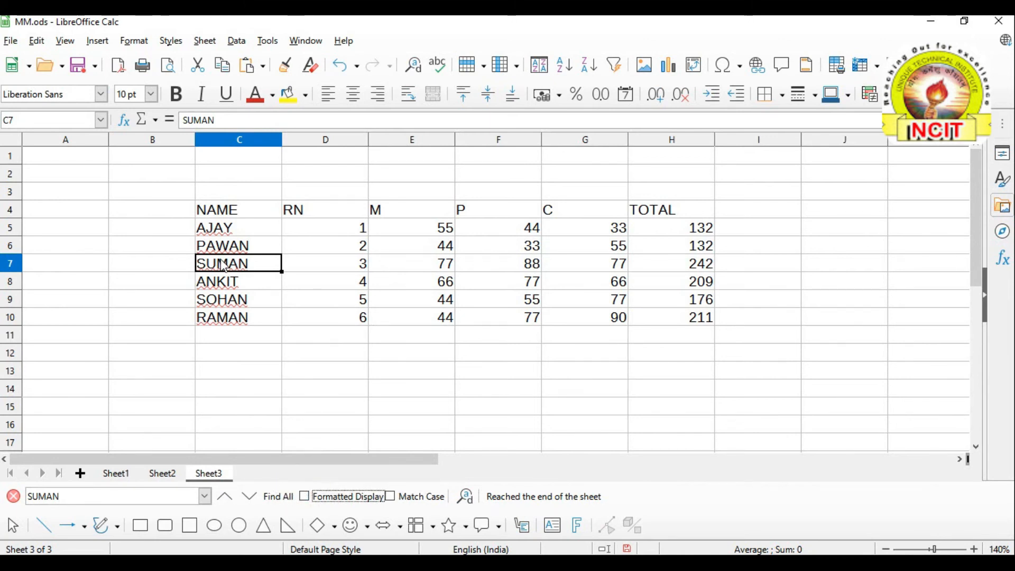
left_click(47, 497)
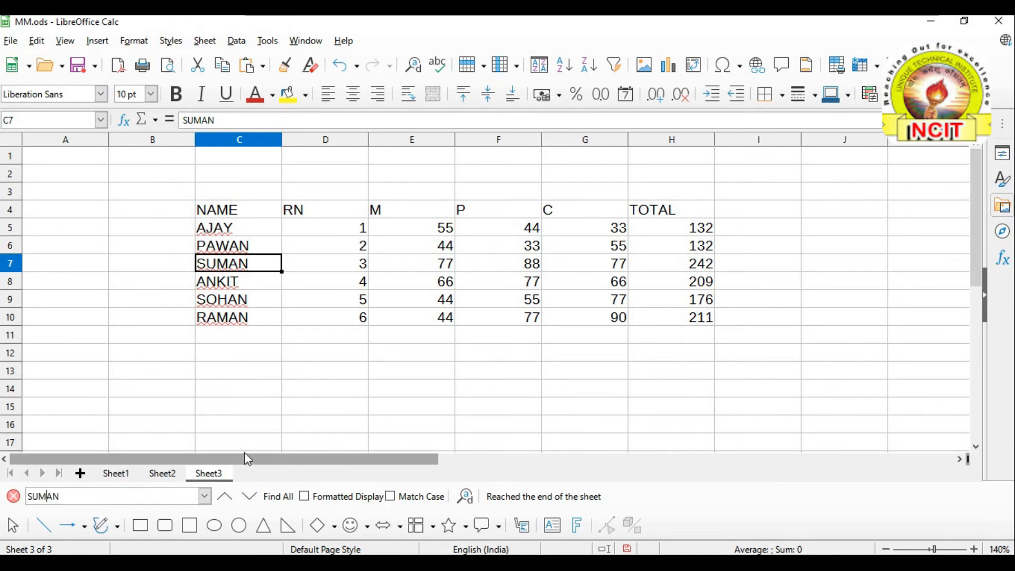
left_click_drag(77, 494, 21, 496)
Find all cells containing 77 (E7, G7, F8, G9, F10) and close the results list
type("77")
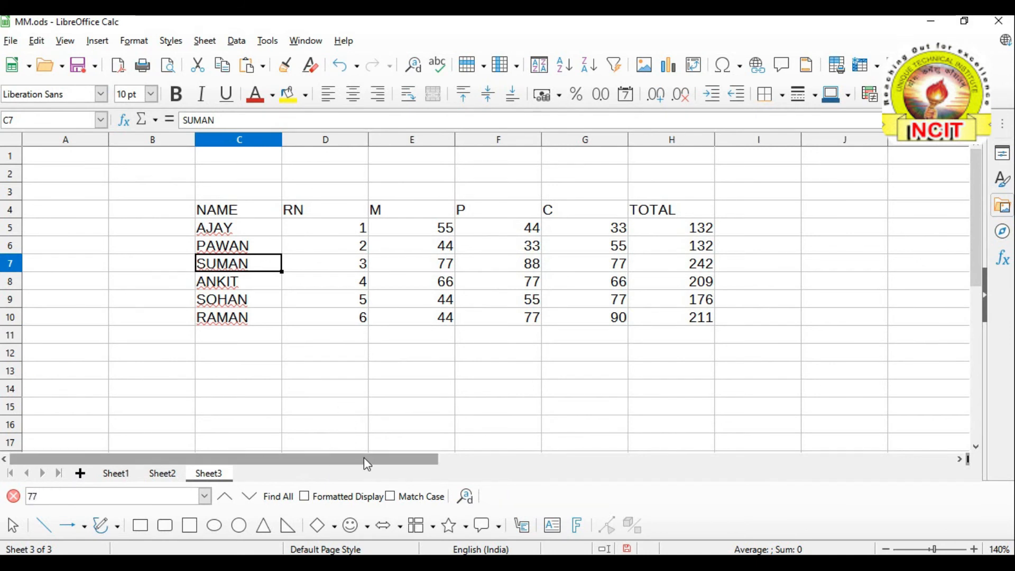
left_click(279, 497)
left_click_drag(508, 136, 802, 116)
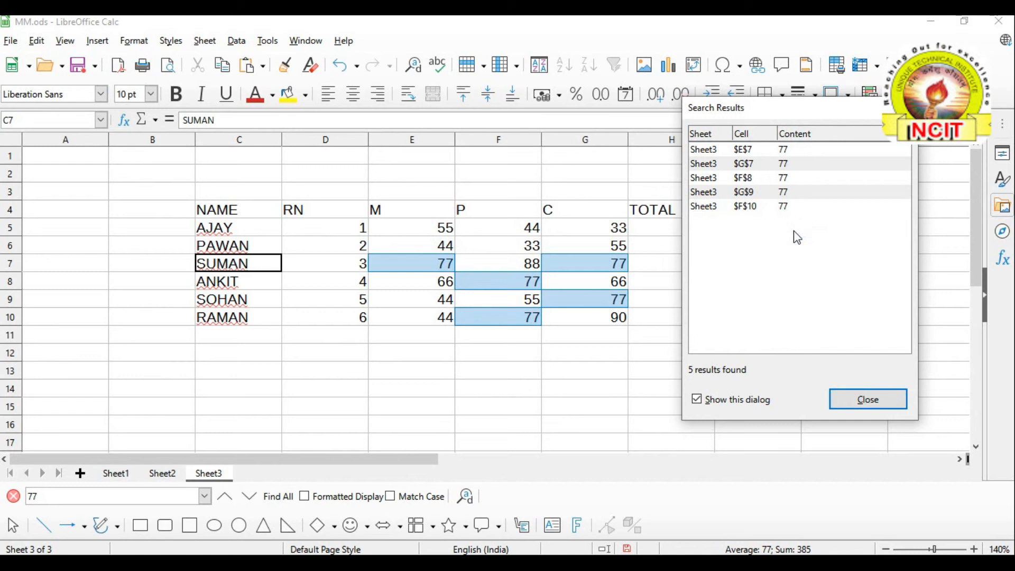
left_click(869, 400)
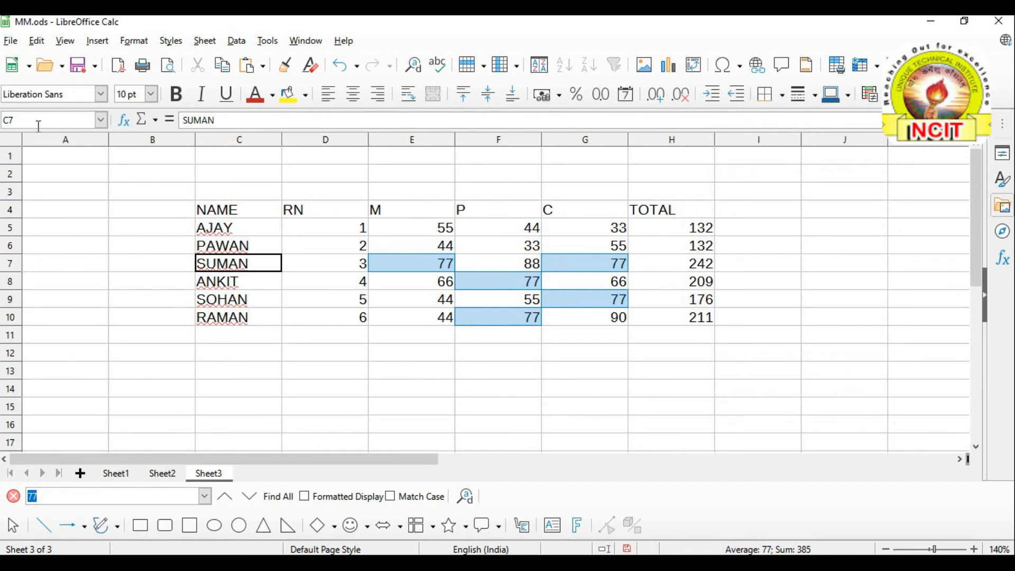
Open Find and Replace with 77 as the search term and 79 as the replacement
left_click(41, 45)
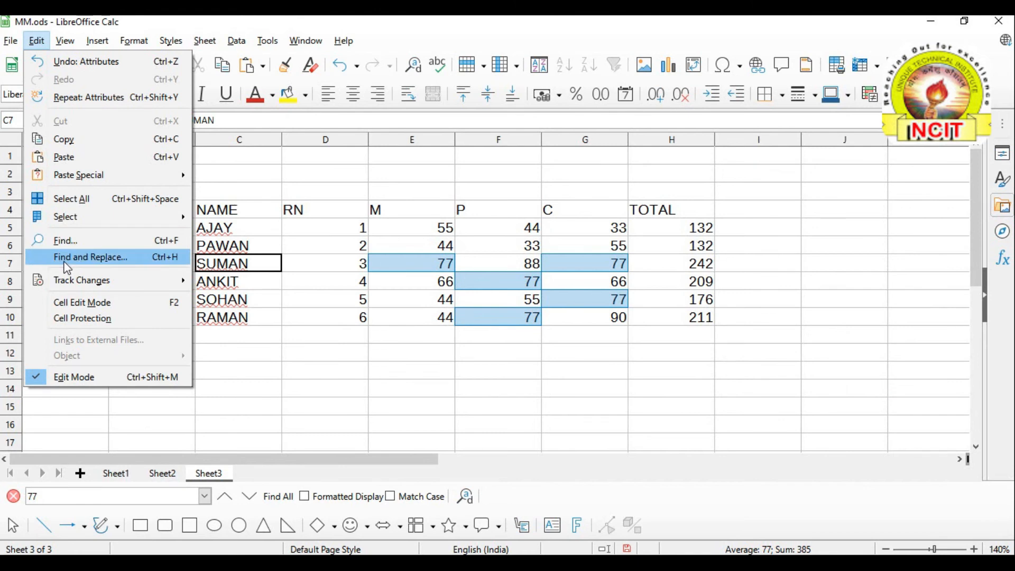
left_click(67, 259)
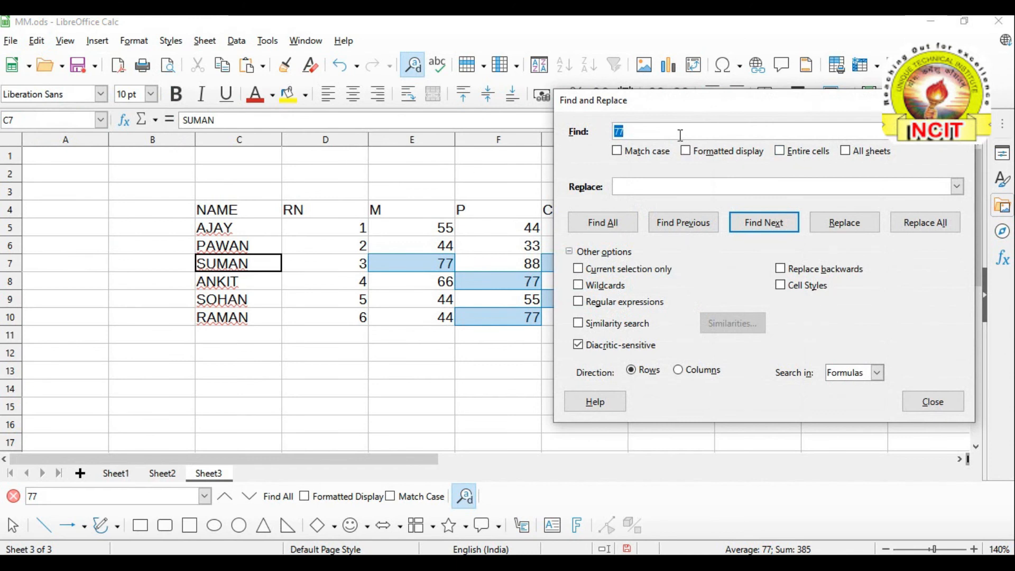
left_click_drag(667, 107, 742, 82)
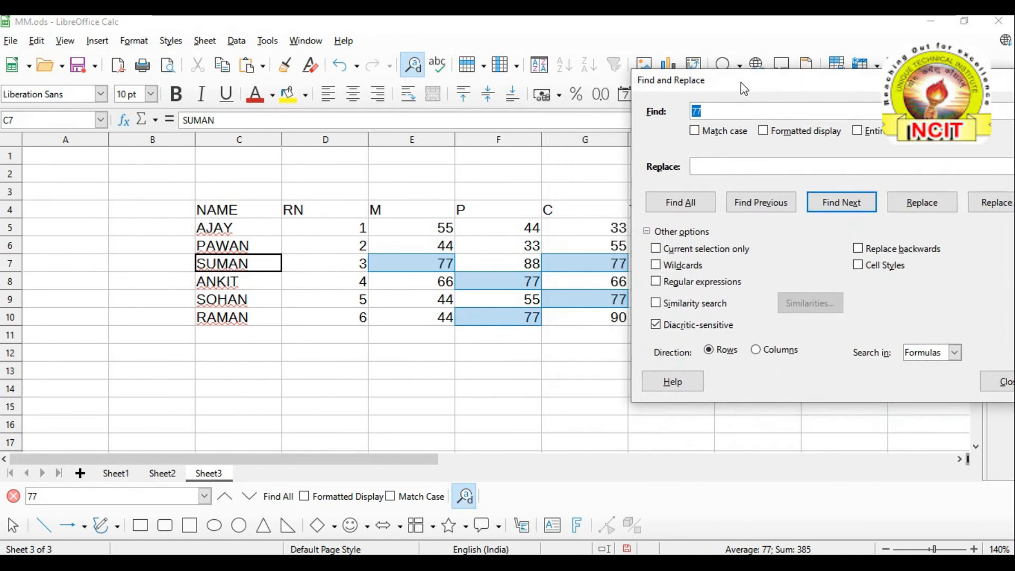
left_click(706, 111)
left_click_drag(707, 110, 692, 112)
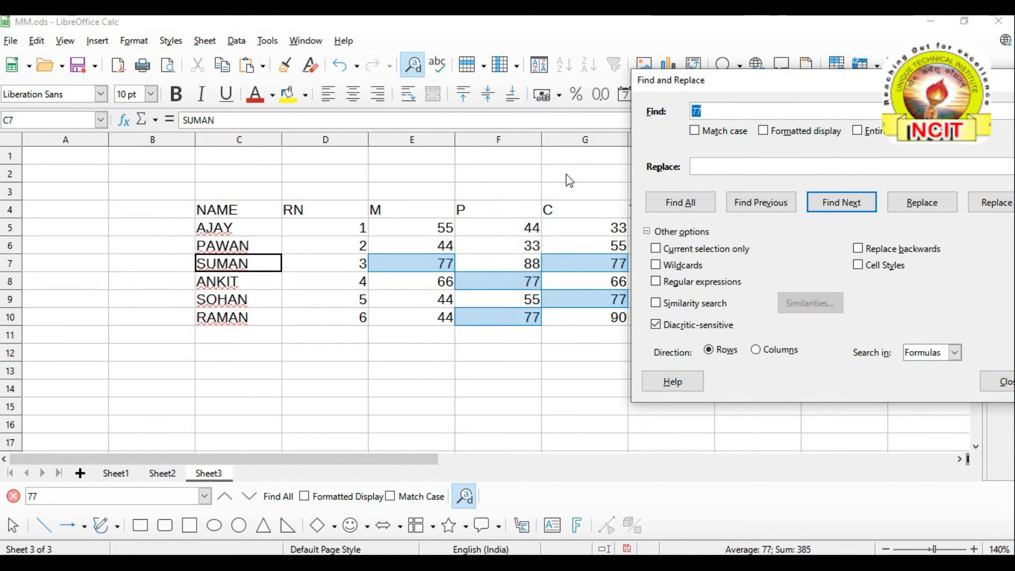
left_click(707, 166)
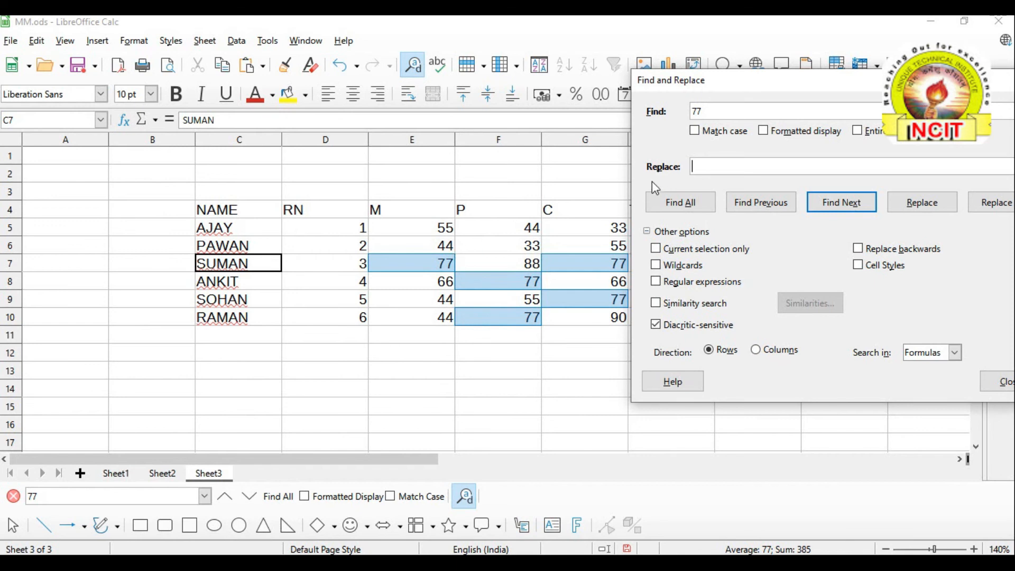
left_click_drag(758, 89, 795, 87)
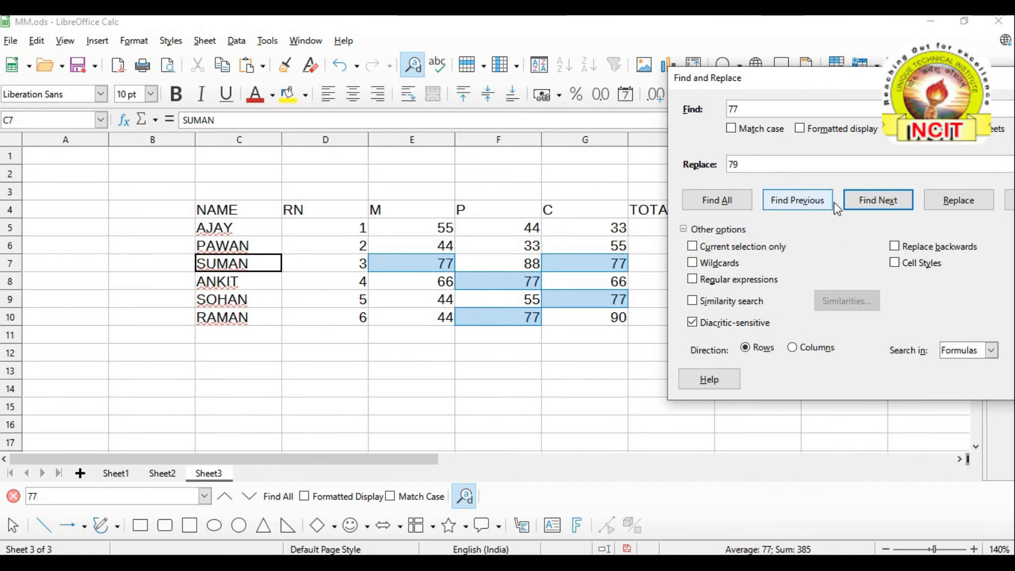
left_click_drag(942, 84, 874, 95)
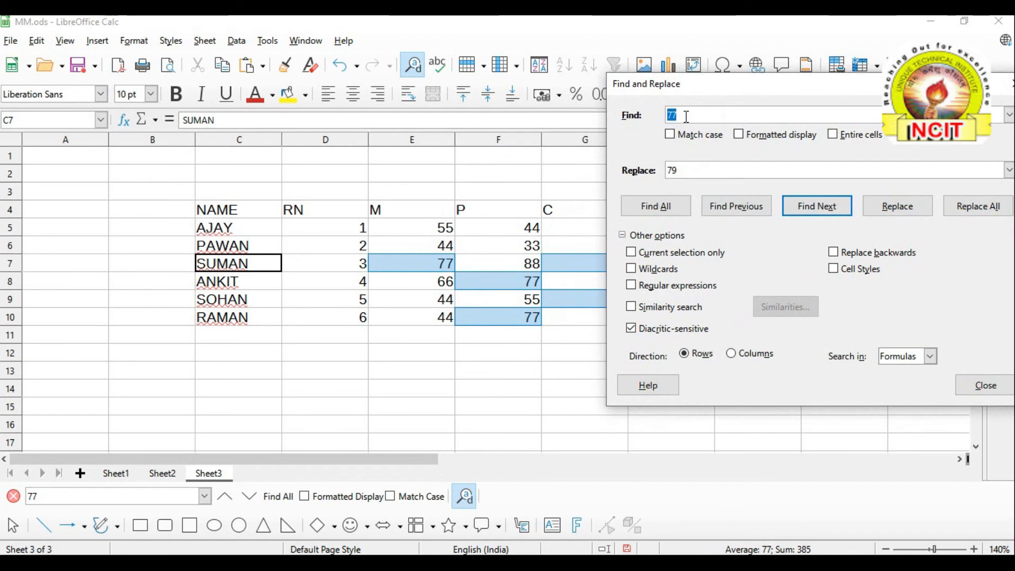
double_click(696, 170)
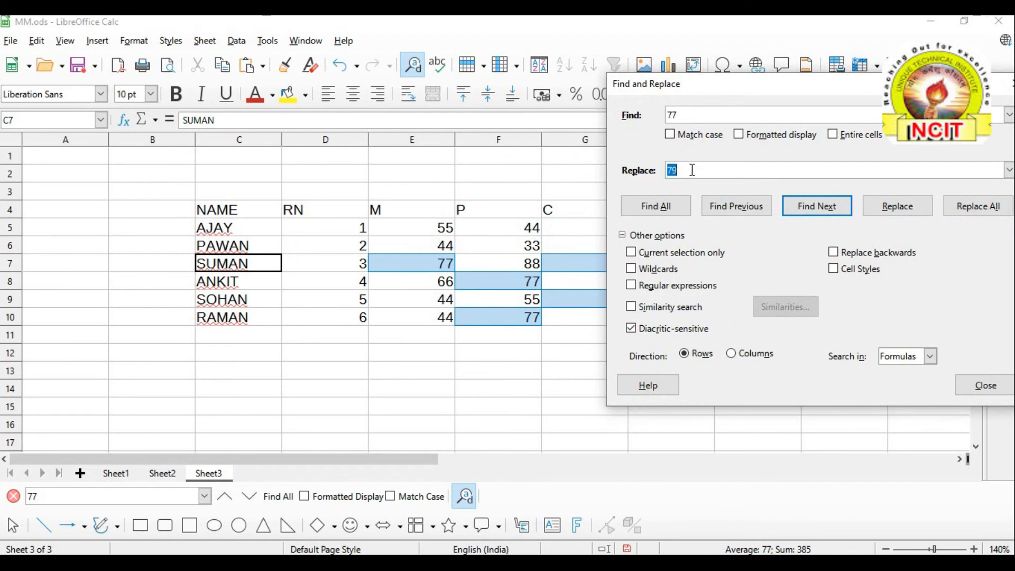
Replace all five 77s with 79, then close the results list and dialog
left_click(978, 206)
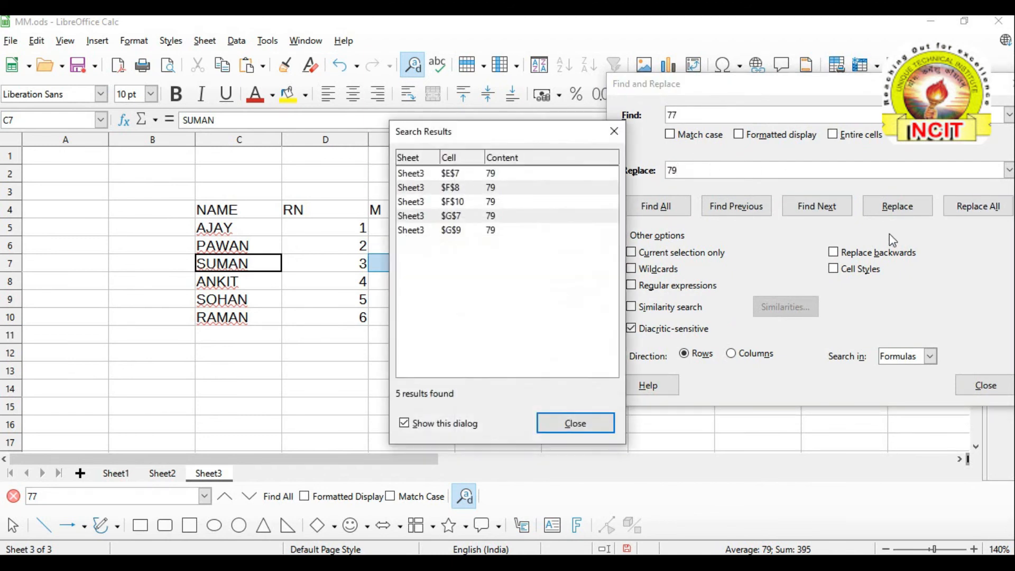
left_click_drag(496, 127, 471, 109)
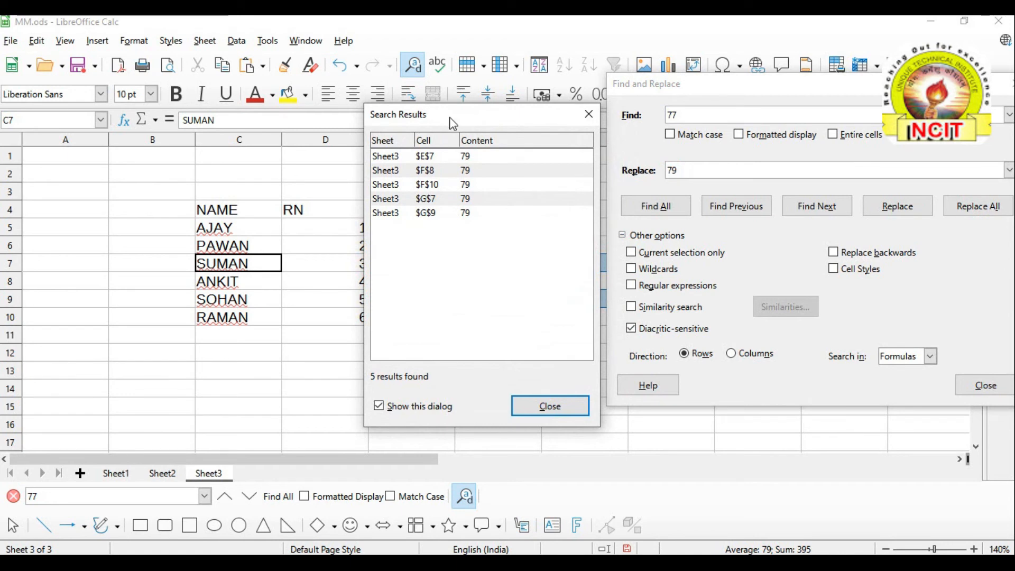
left_click_drag(449, 117, 524, 109)
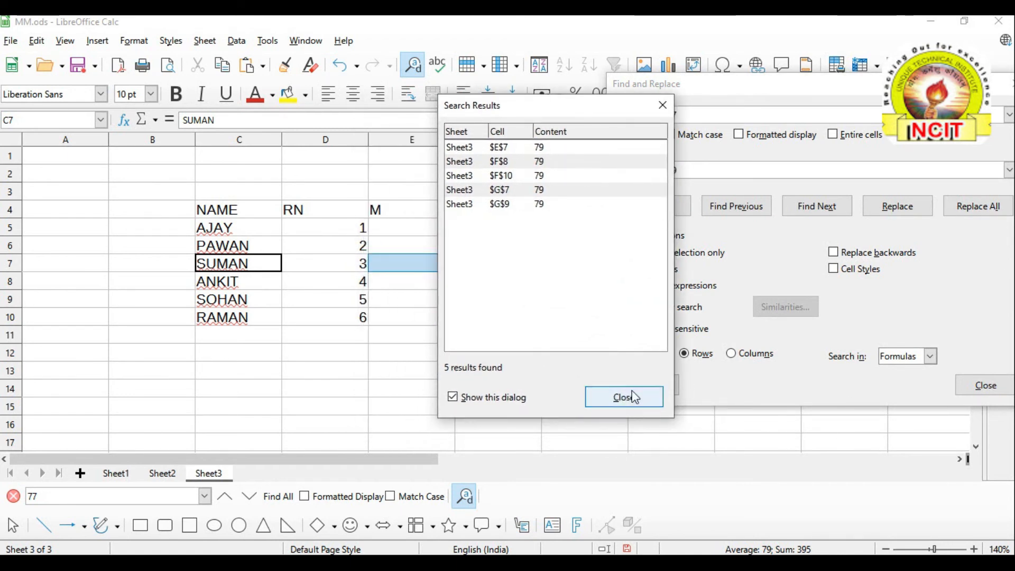
left_click(628, 396)
left_click_drag(824, 98, 600, 102)
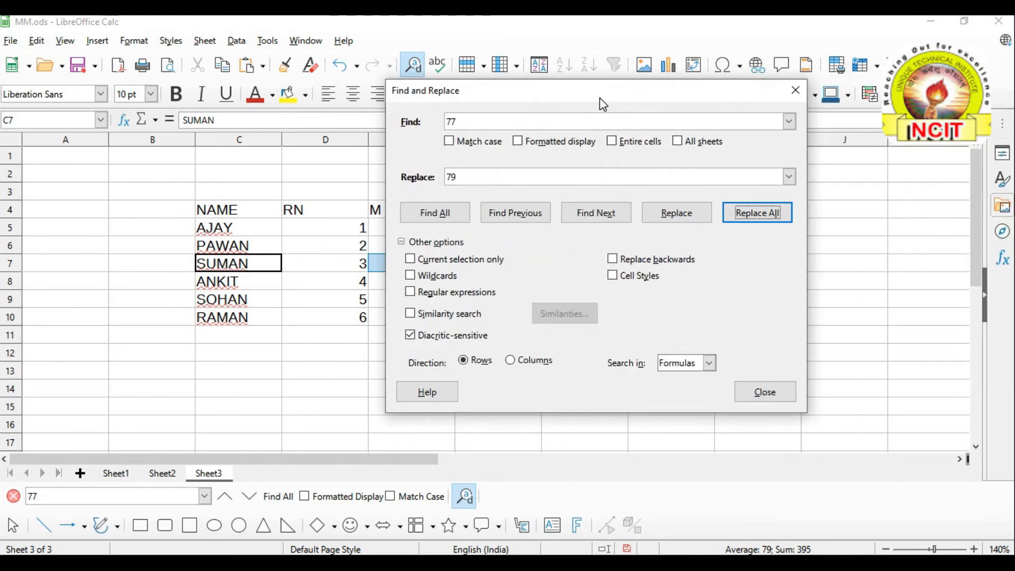
left_click(795, 93)
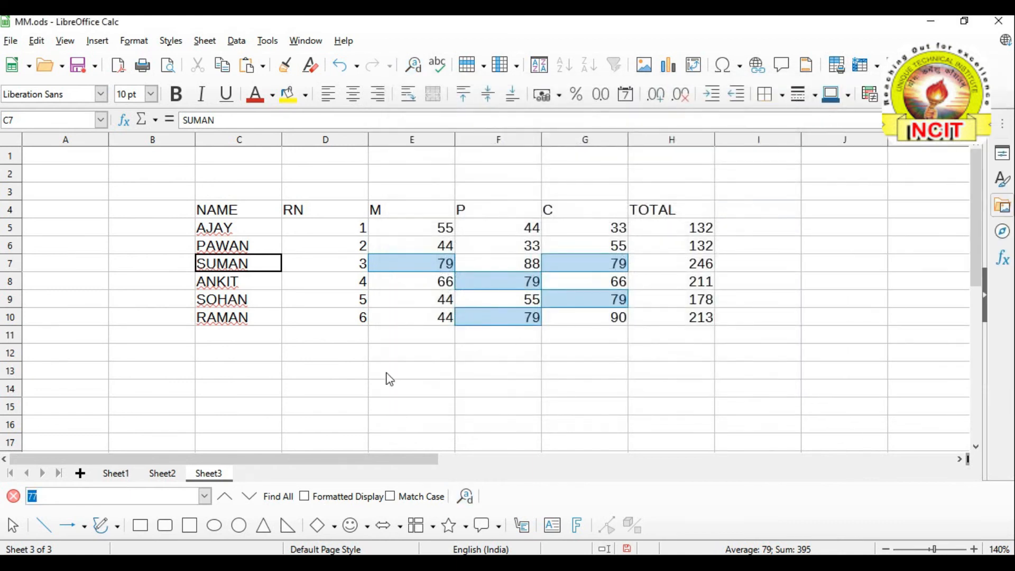
Deselect the replaced cells and browse the Edit > Track Changes submenu
left_click(316, 388)
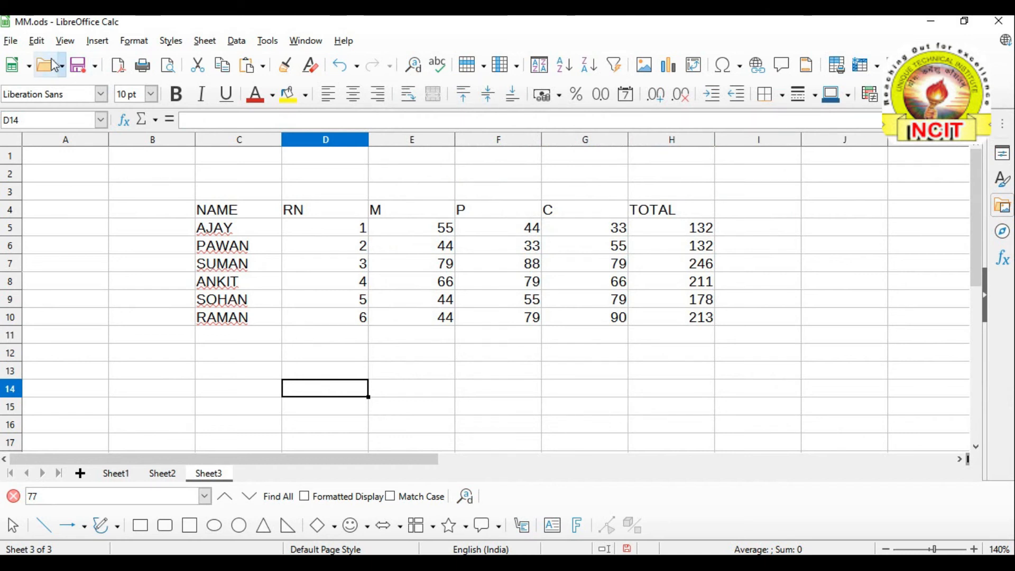
left_click(36, 41)
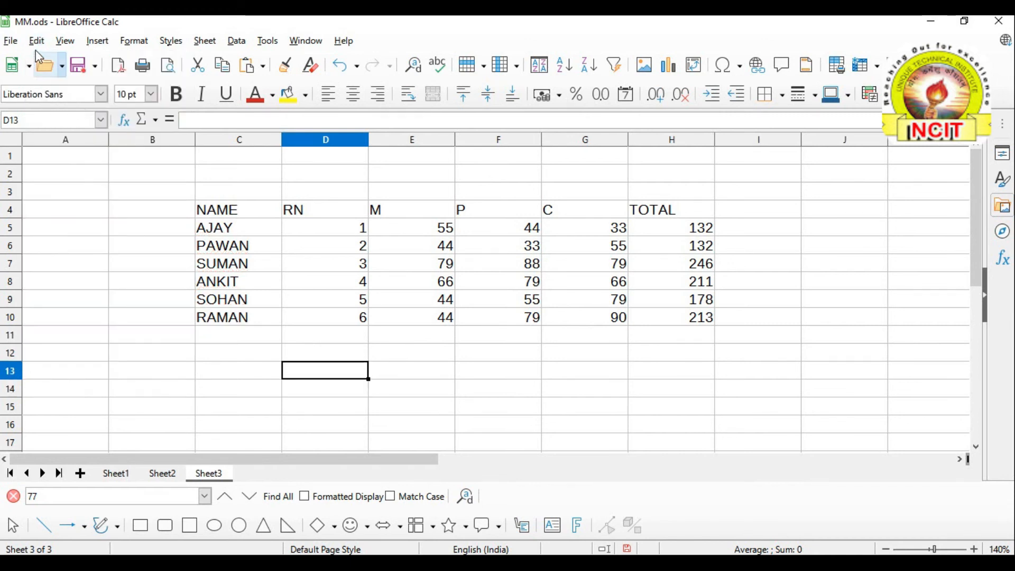
left_click(38, 42)
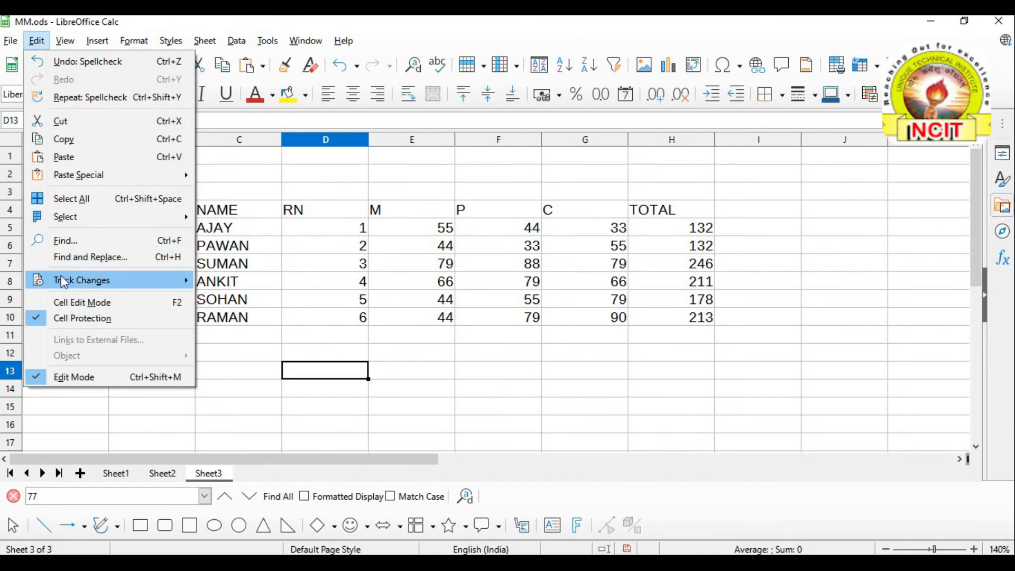
mouse_move(65, 285)
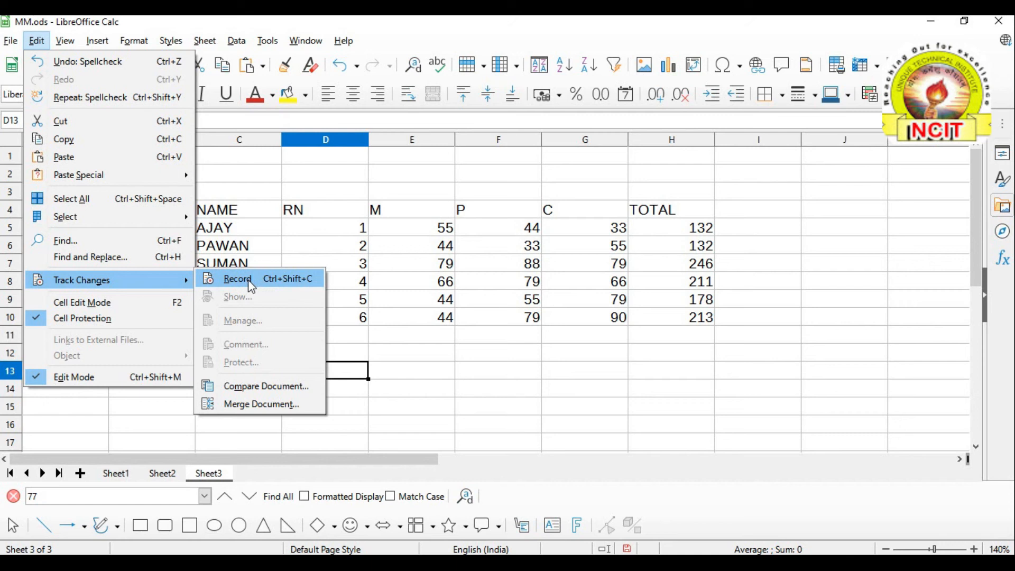
left_click(397, 360)
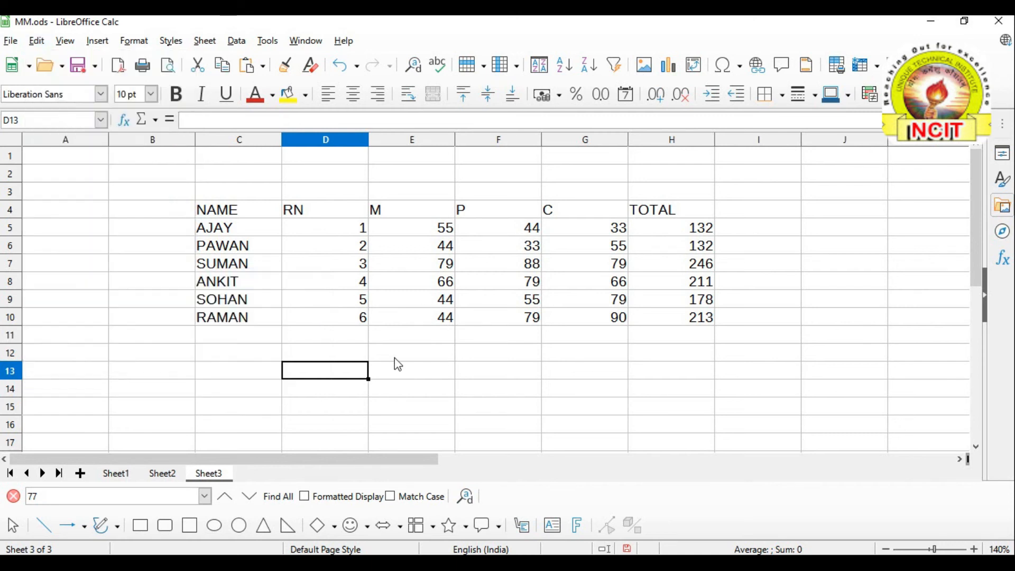
Click D12, D11 and F11, then switch on Edit > Track Changes > Record
left_click(344, 354)
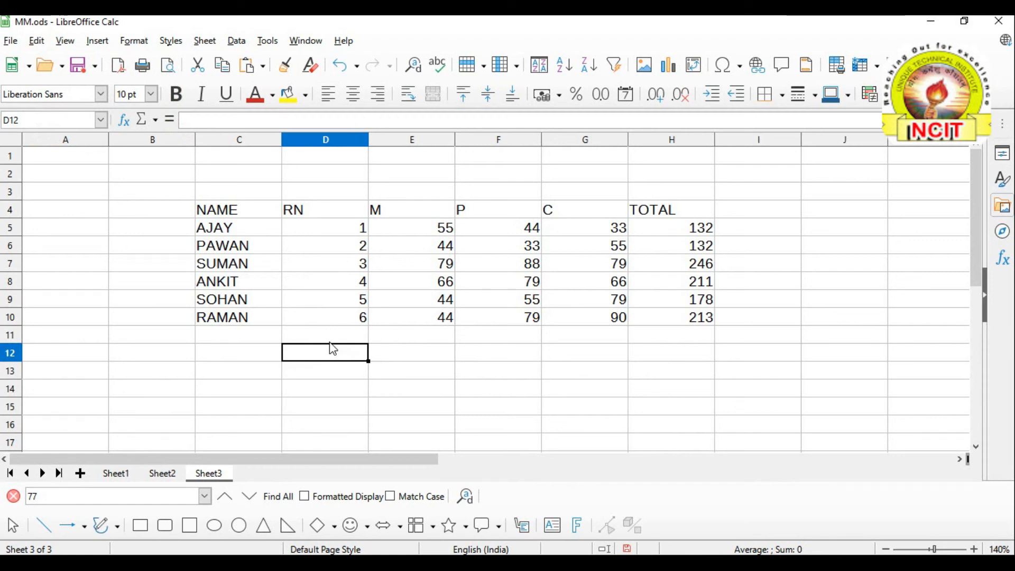
left_click(329, 338)
left_click(484, 342)
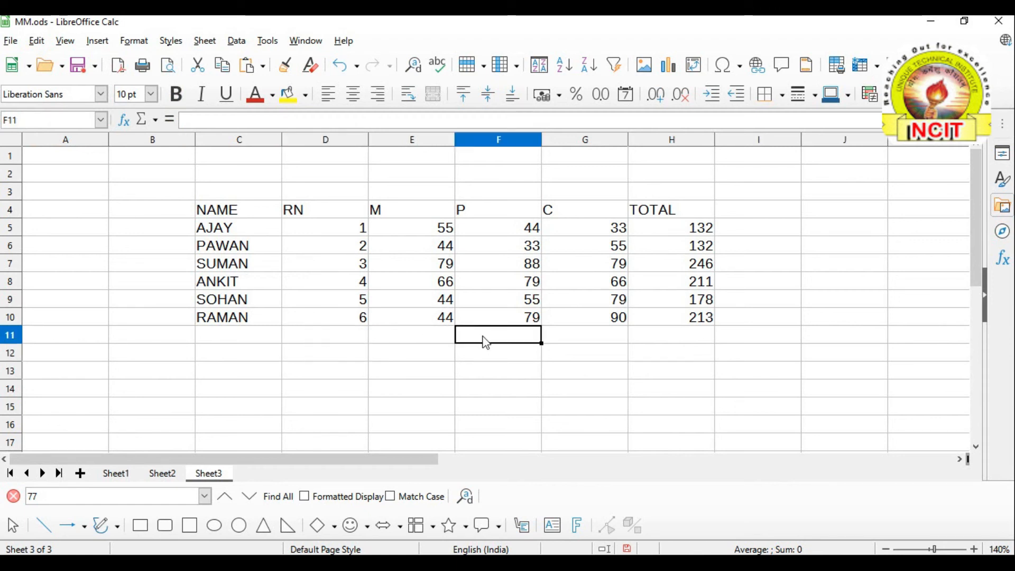
left_click(342, 358)
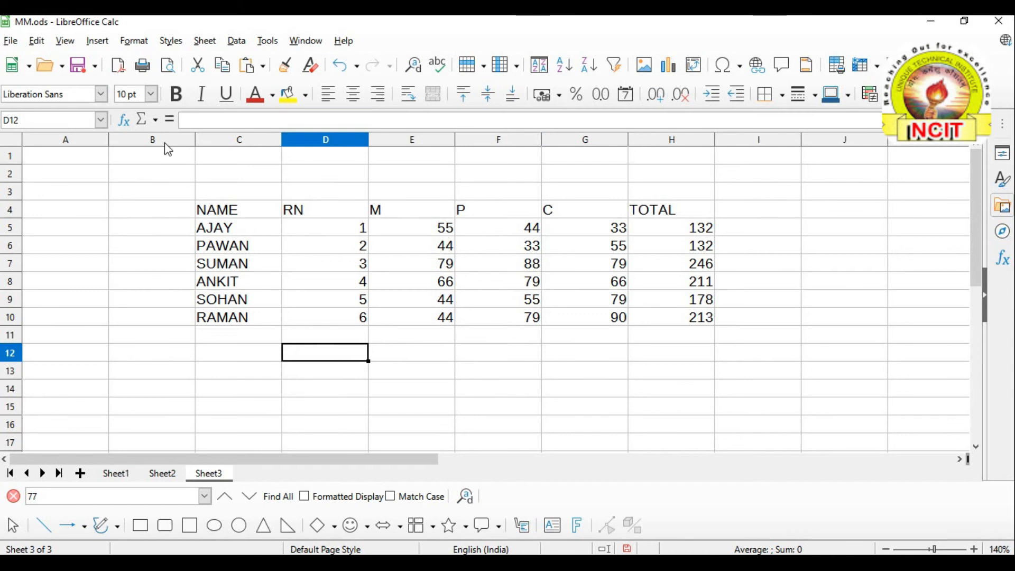
left_click(32, 46)
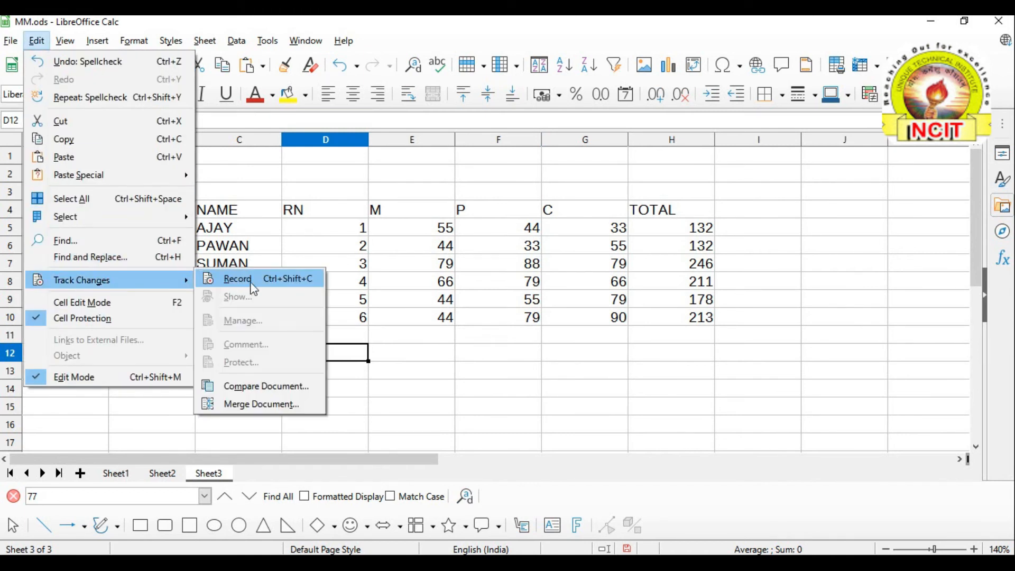
left_click(252, 285)
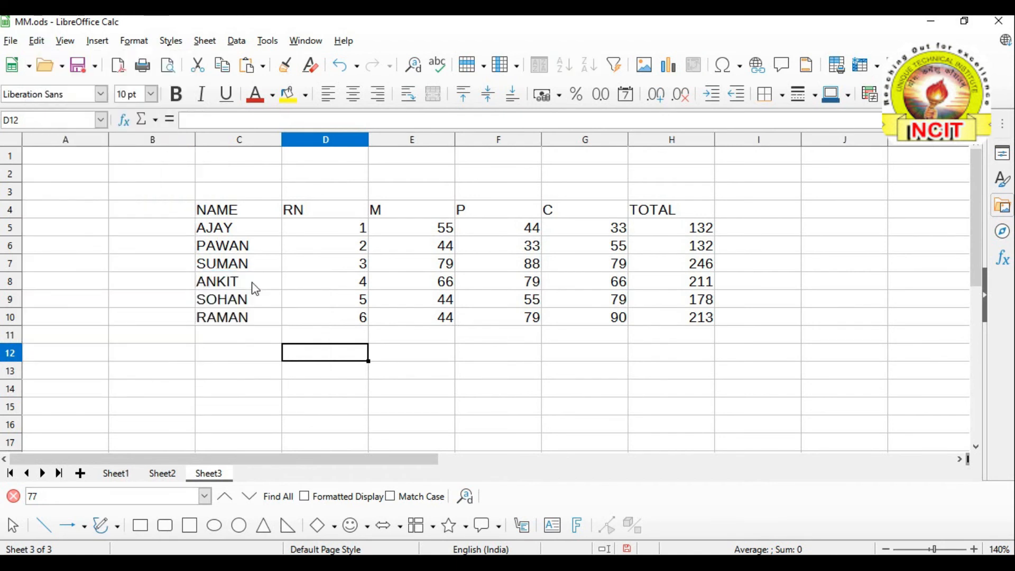
Save the file, then change ANKIT's P mark in F8 to 80
left_click(469, 361)
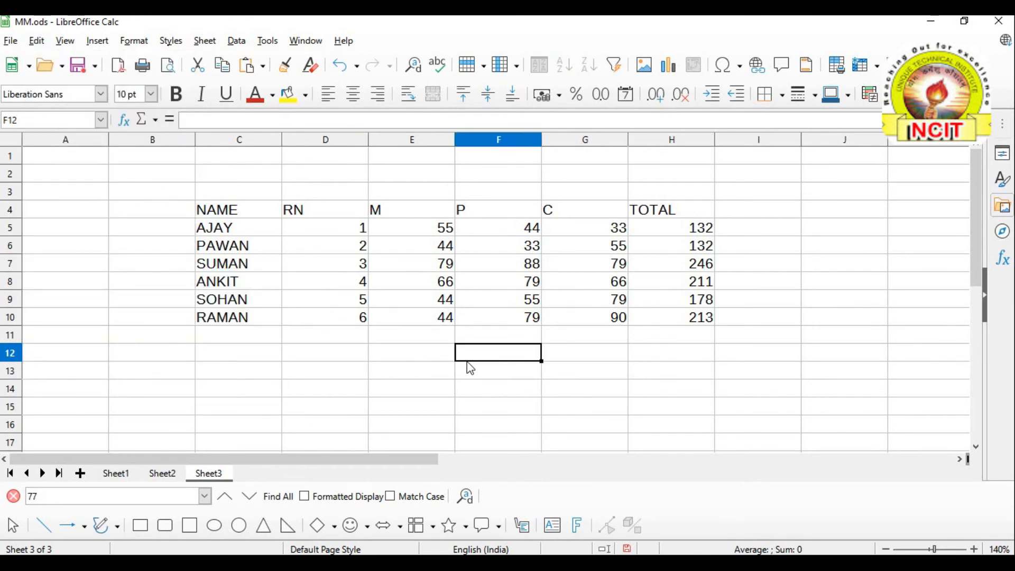
left_click(82, 76)
left_click(481, 285)
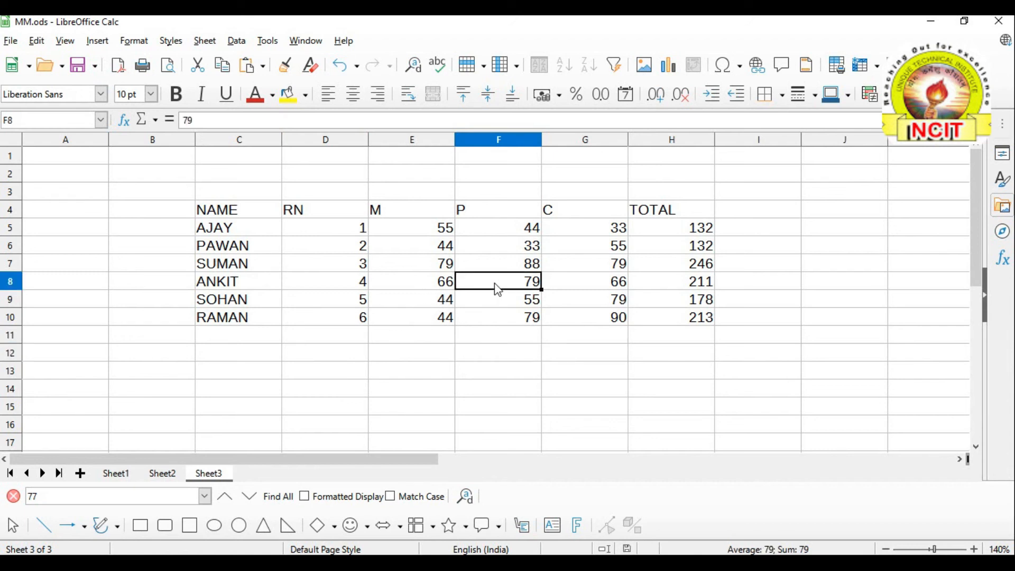
type("80")
left_click(527, 357)
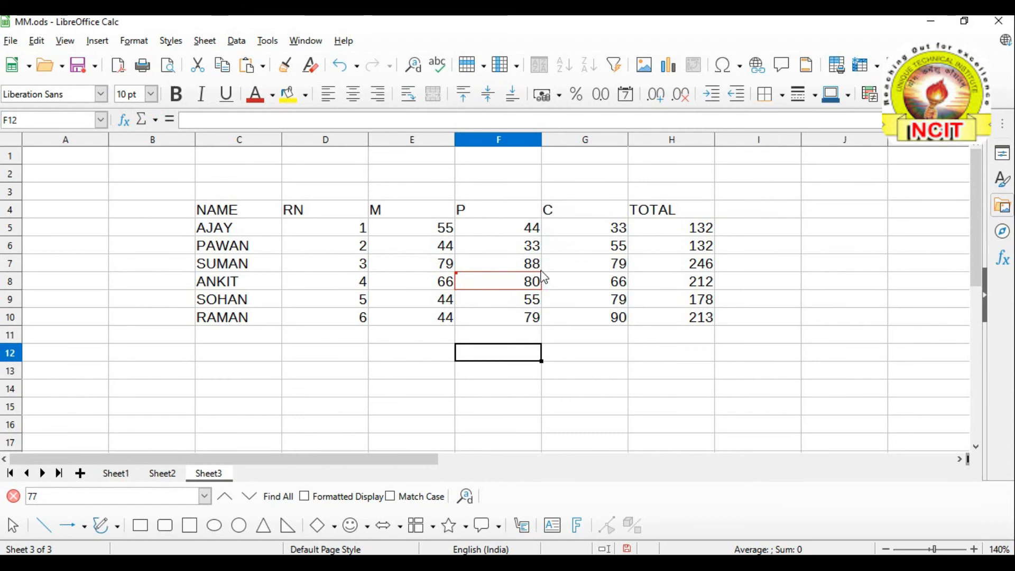
Change SOHAN's M mark in E9 to 30 and read both cells' change notes
left_click(407, 303)
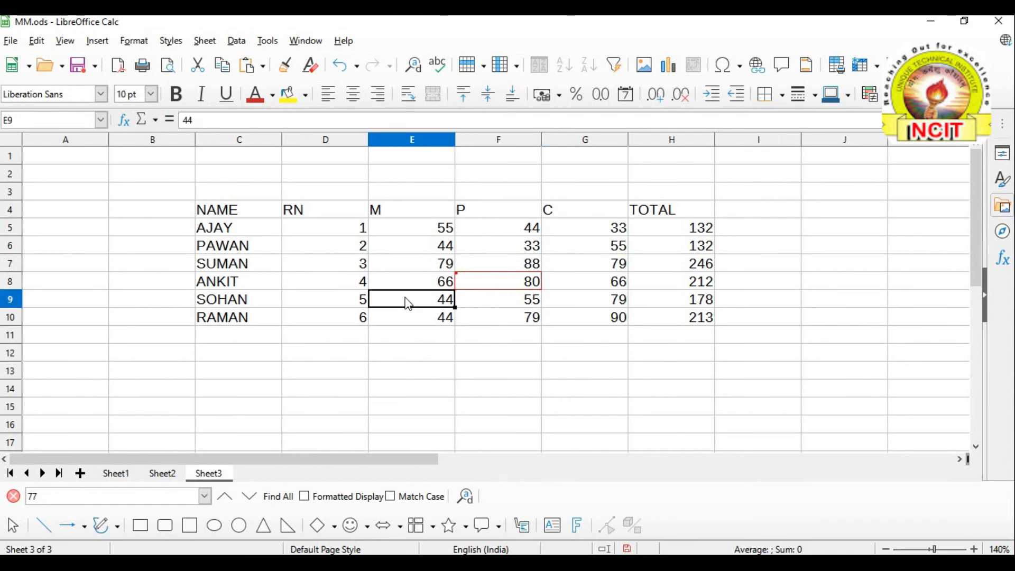
type("30")
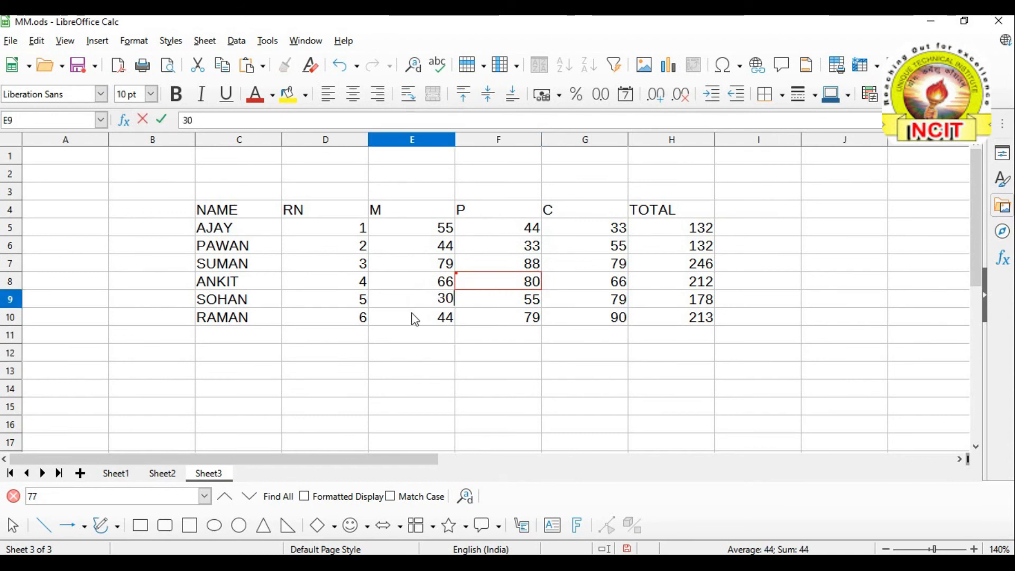
left_click(426, 360)
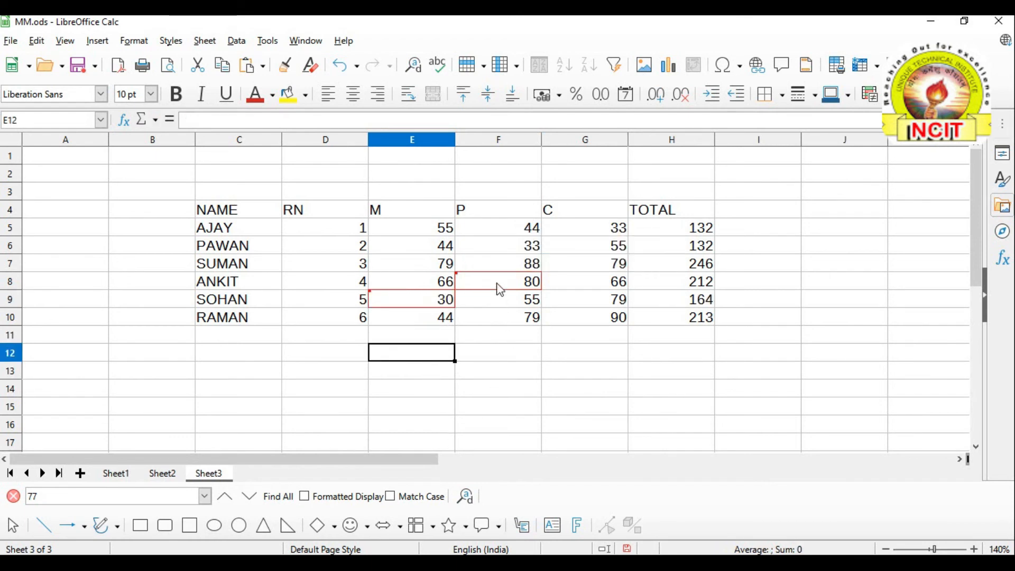
mouse_move(497, 289)
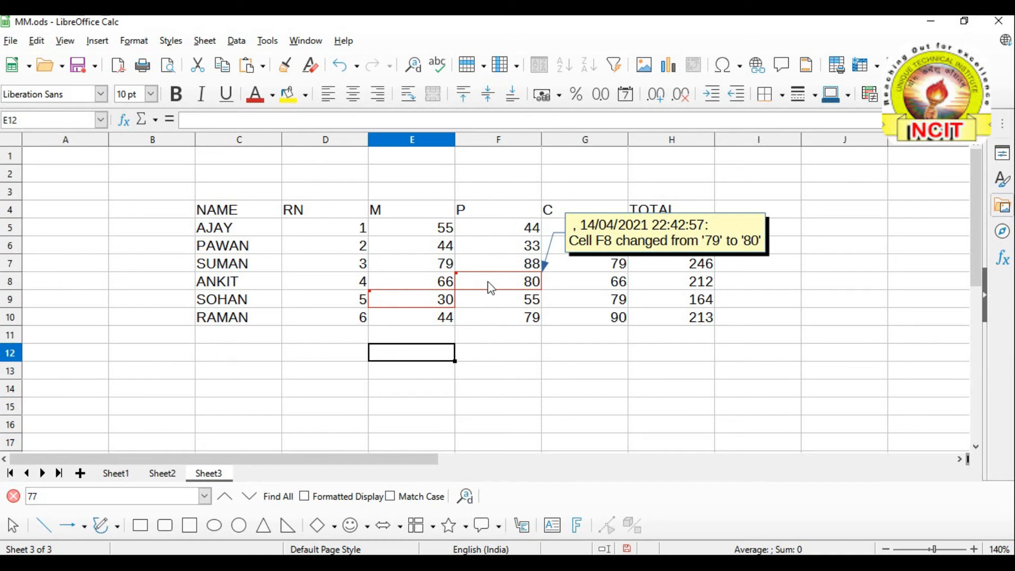
mouse_move(430, 303)
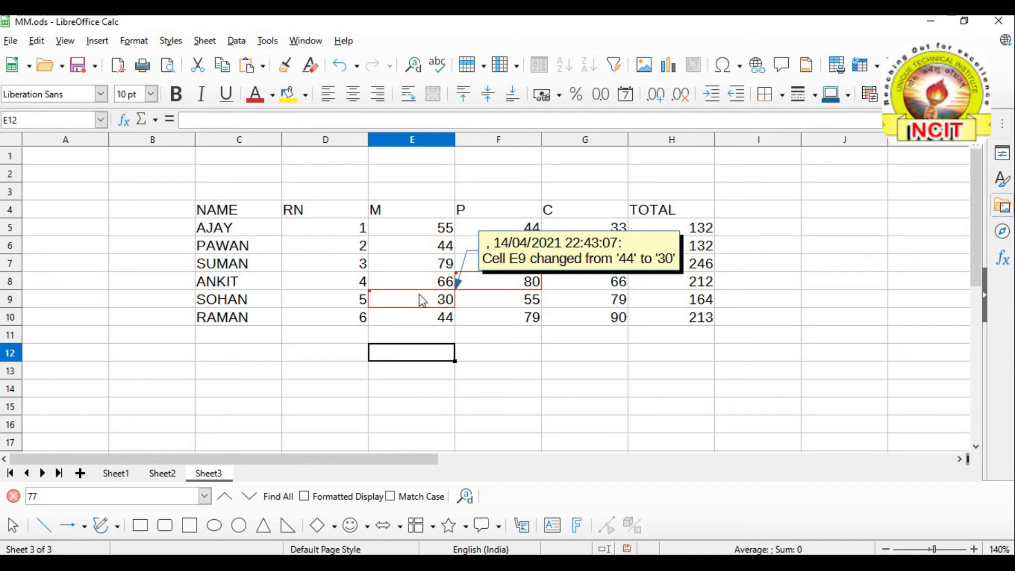
left_click(346, 353)
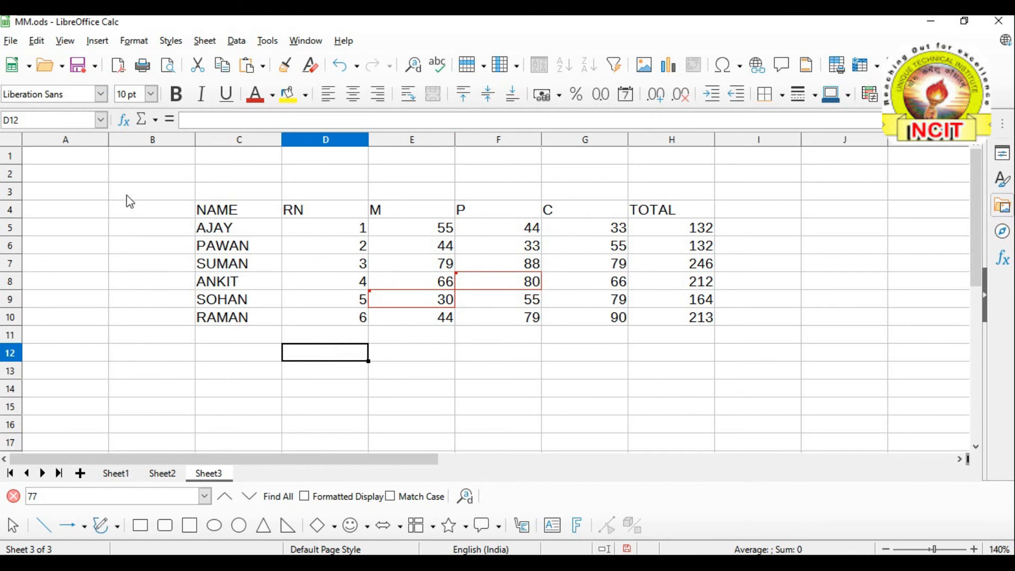
Uncheck 'Show changes in spreadsheet' under Edit > Track Changes > Show and apply it
left_click(37, 43)
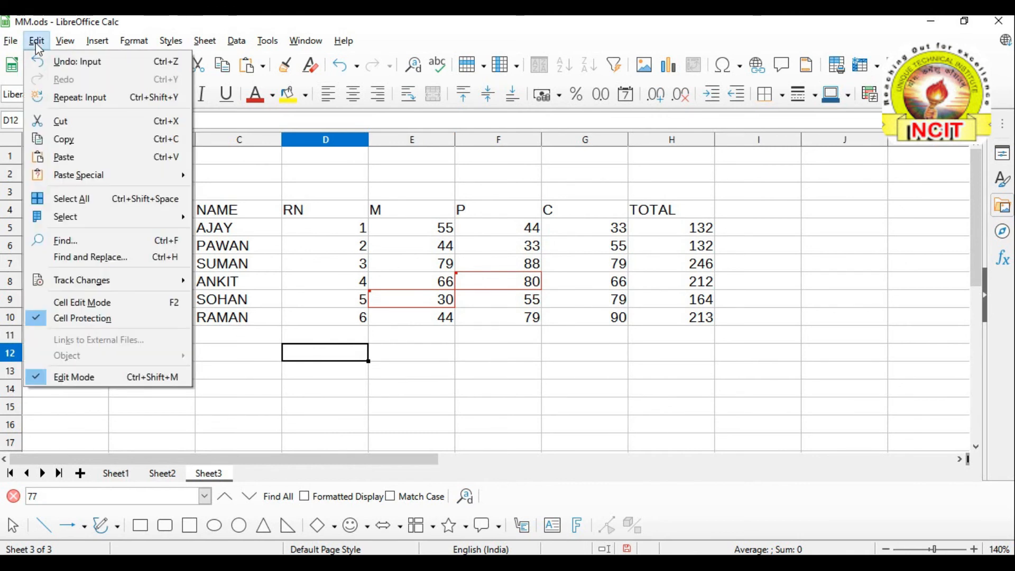
mouse_move(74, 278)
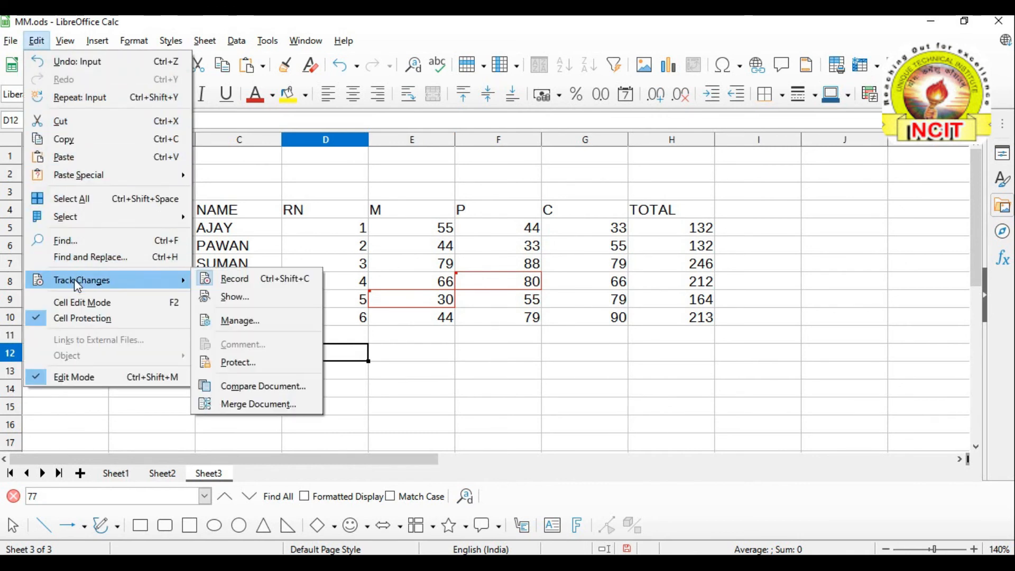
left_click(249, 298)
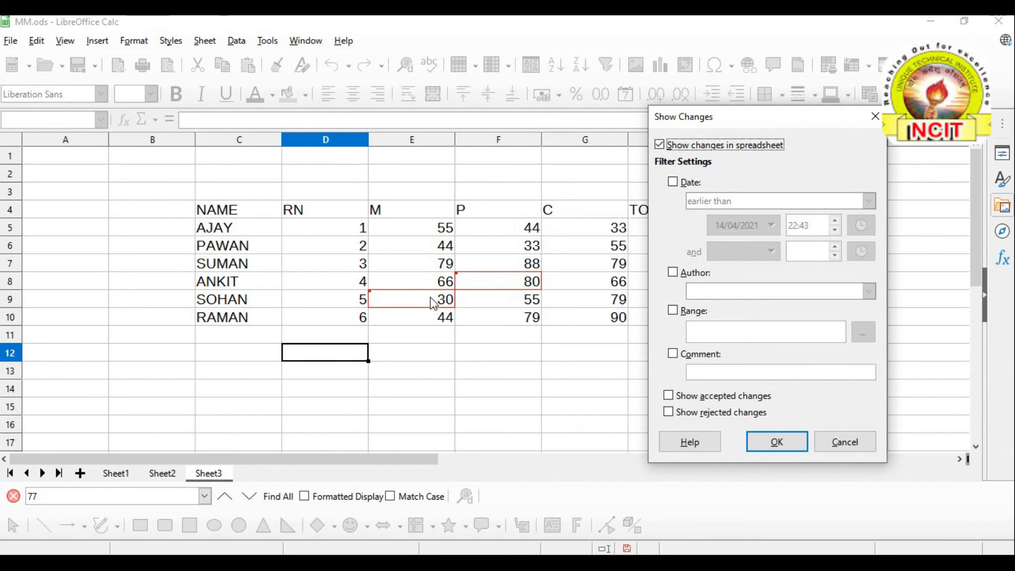
left_click(659, 145)
left_click(660, 145)
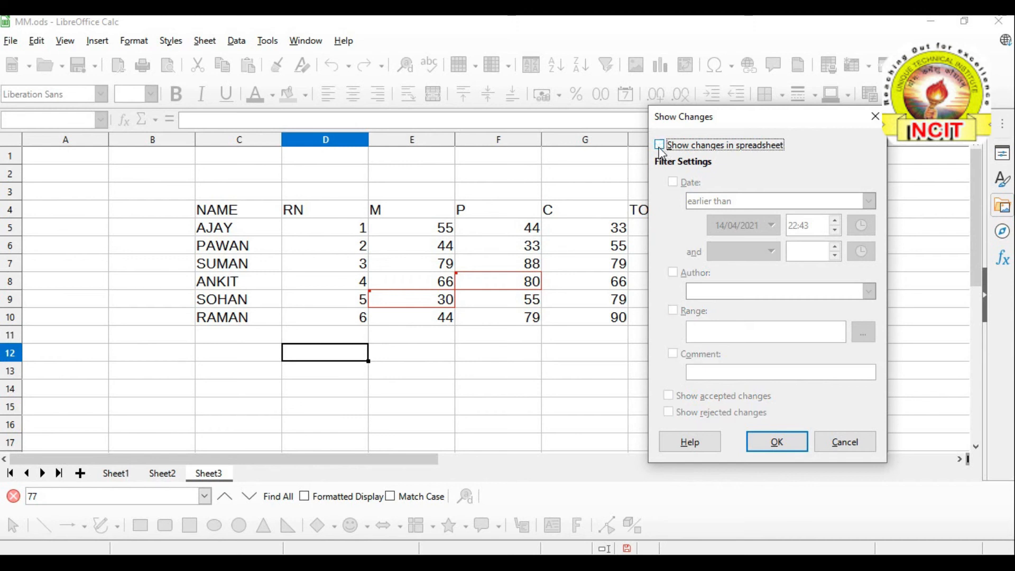
left_click(778, 442)
left_click(777, 442)
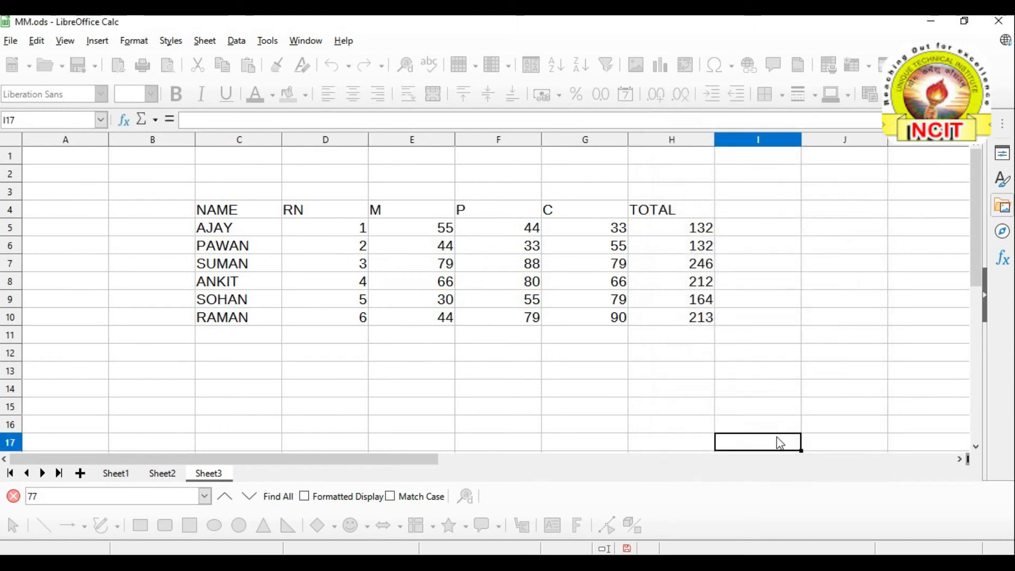
Enter 80 in F9 for SOHAN's P mark, raising his total to 189
left_click(500, 396)
left_click(538, 299)
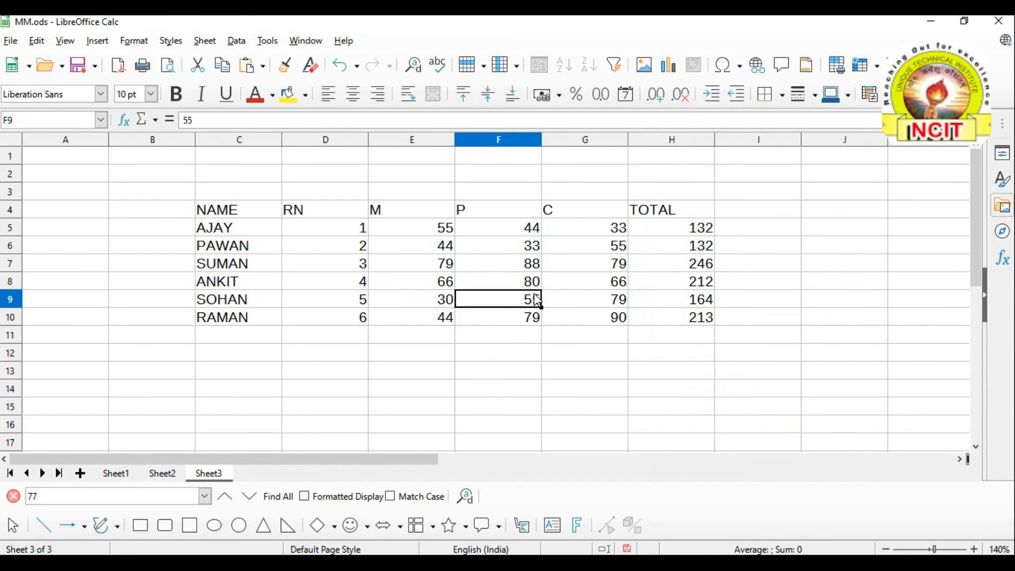
type("80")
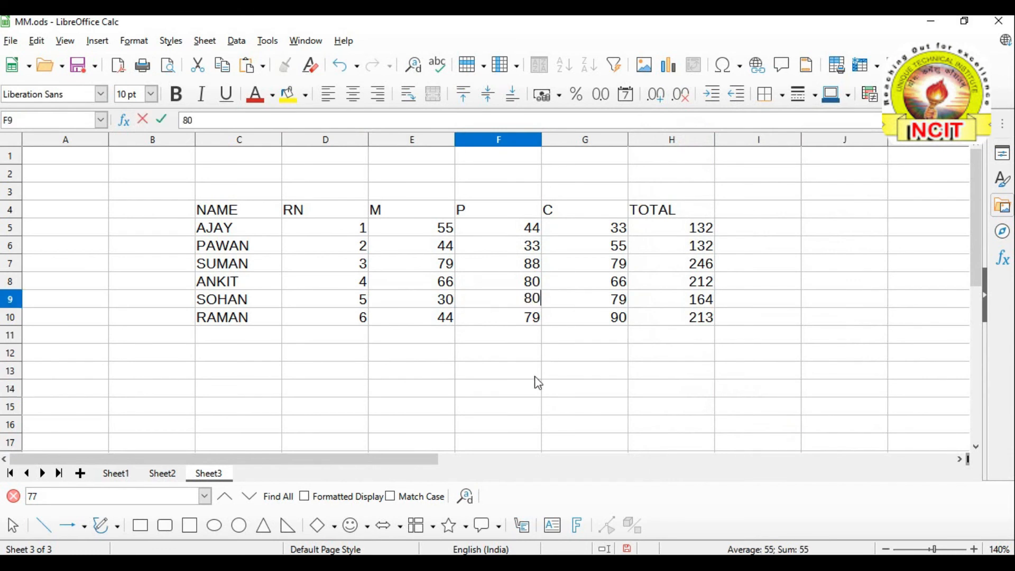
left_click(508, 386)
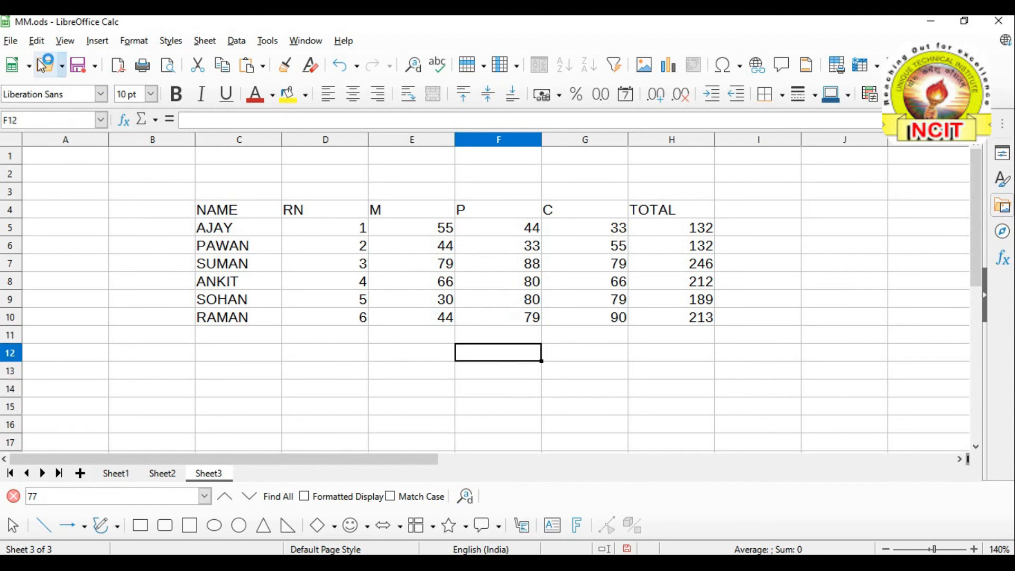
left_click(37, 41)
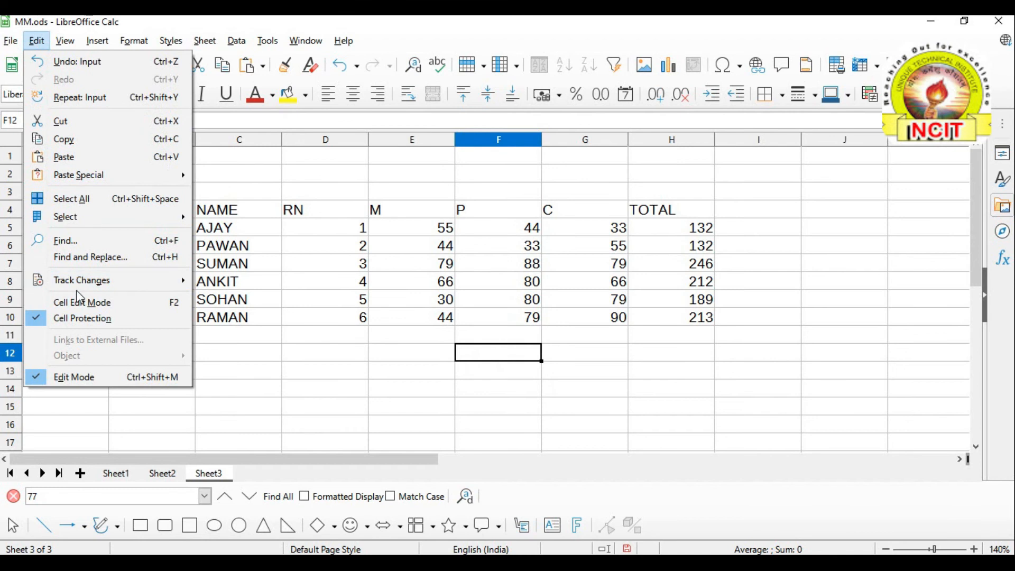
mouse_move(135, 284)
left_click(253, 299)
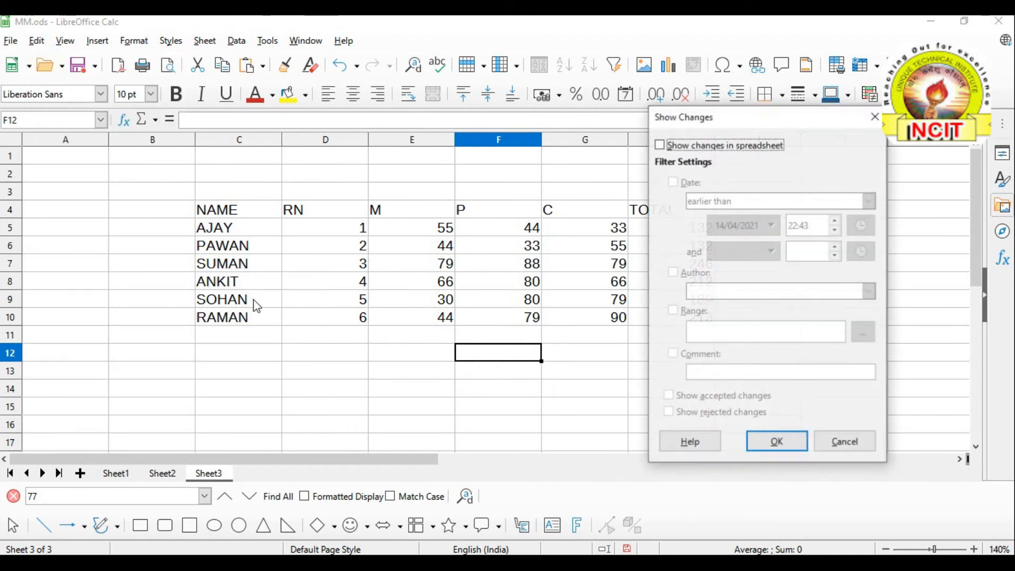
left_click(798, 443)
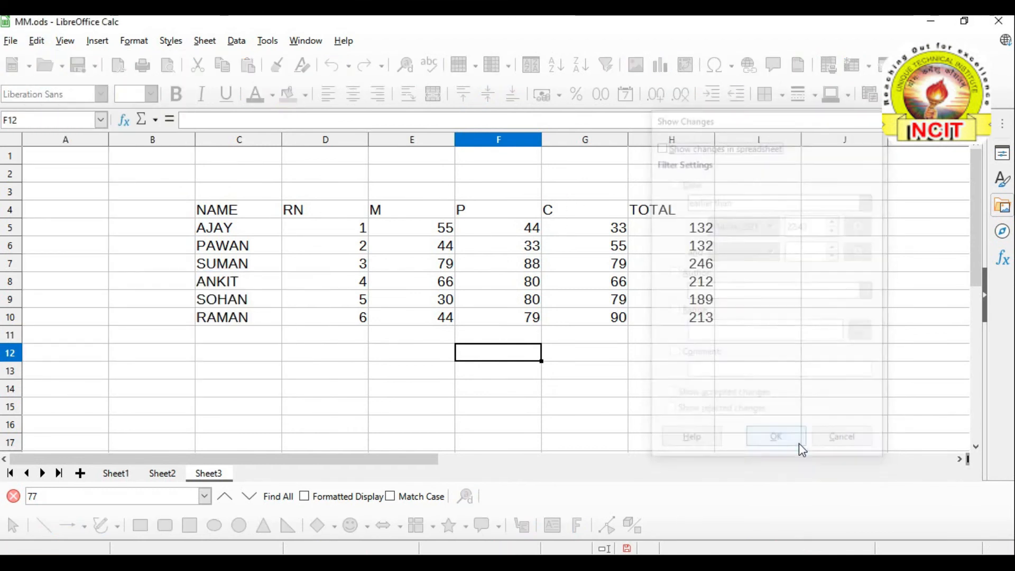
left_click(386, 359)
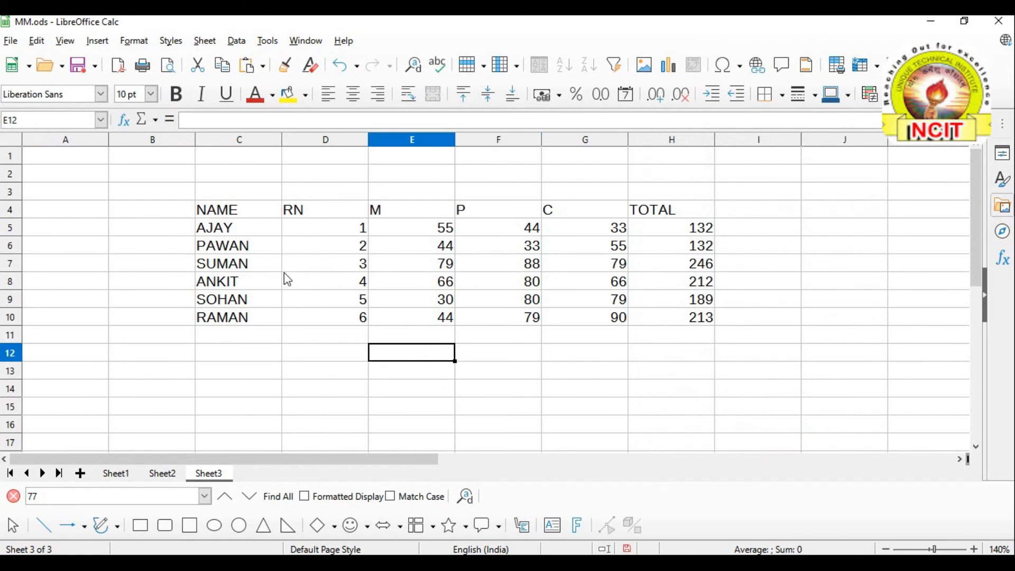
left_click(38, 43)
mouse_move(67, 287)
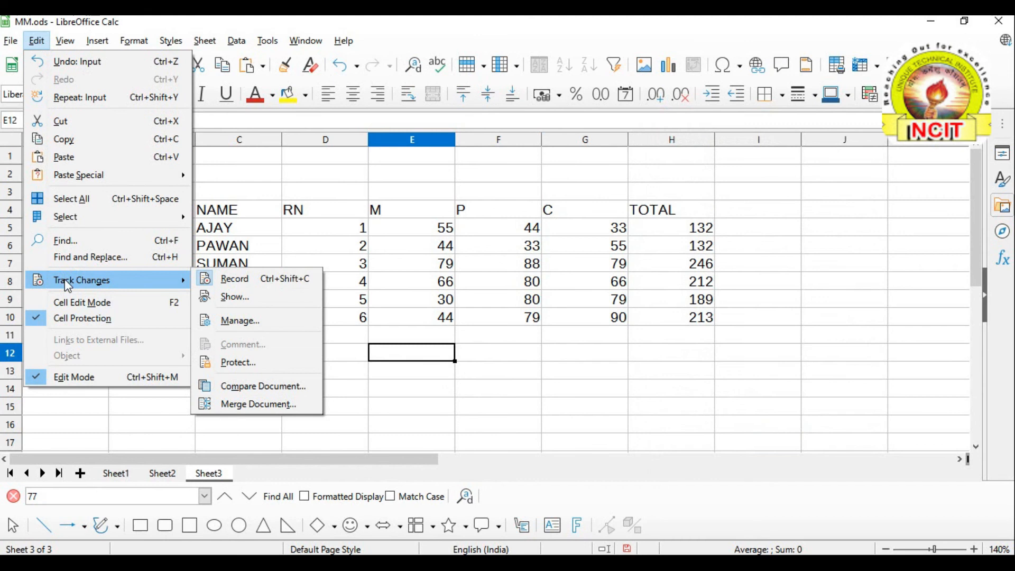
left_click(249, 299)
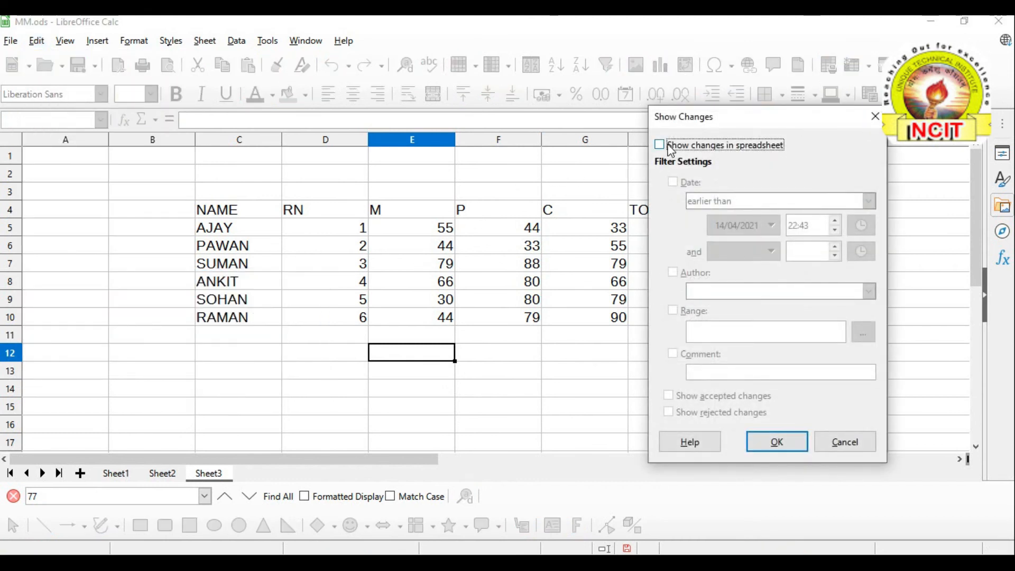
left_click(844, 448)
left_click(855, 445)
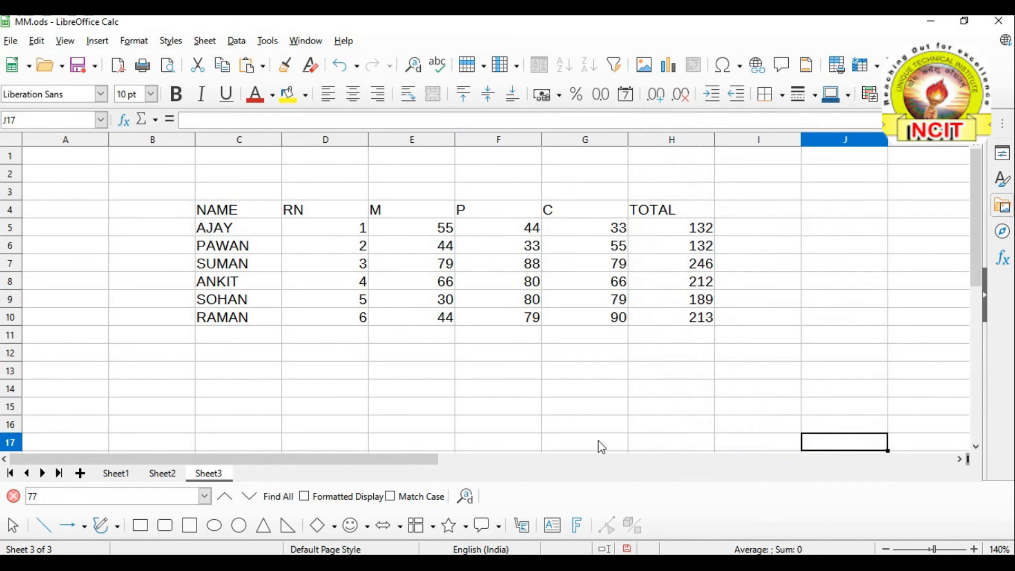
left_click(418, 341)
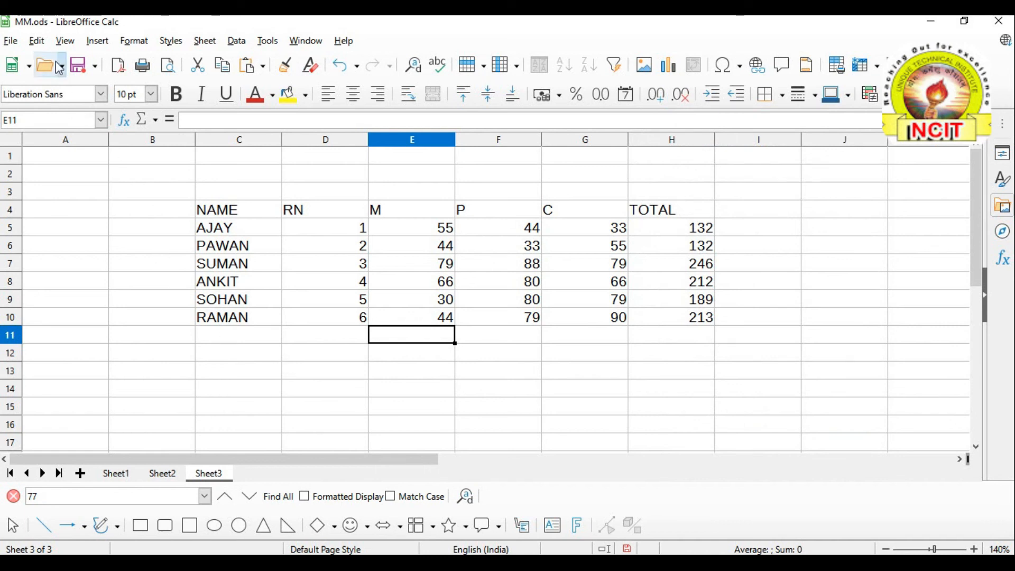
left_click(43, 43)
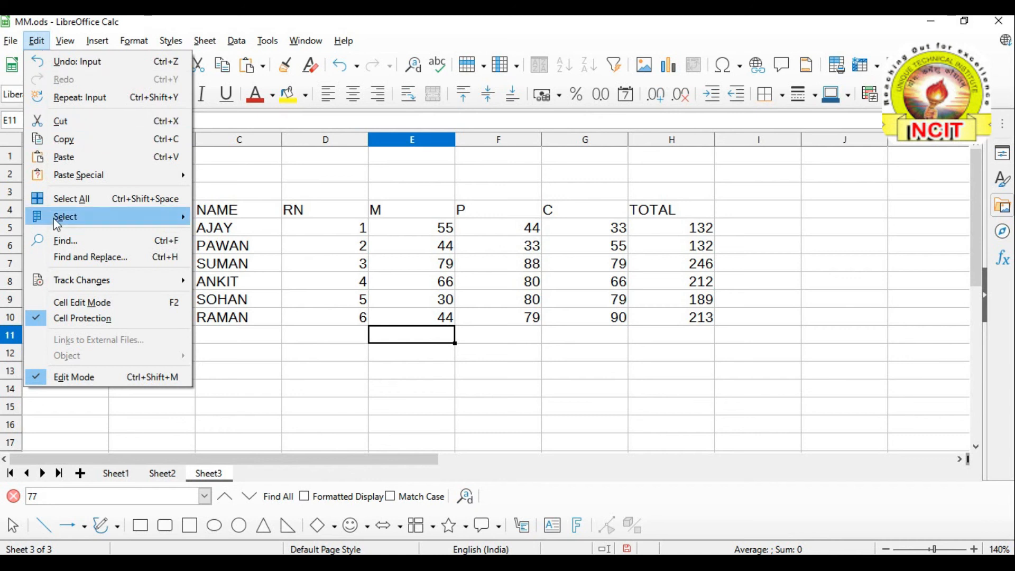
Re-check 'Show changes in spreadsheet' in the Track Changes Show dialog and apply it
mouse_move(69, 280)
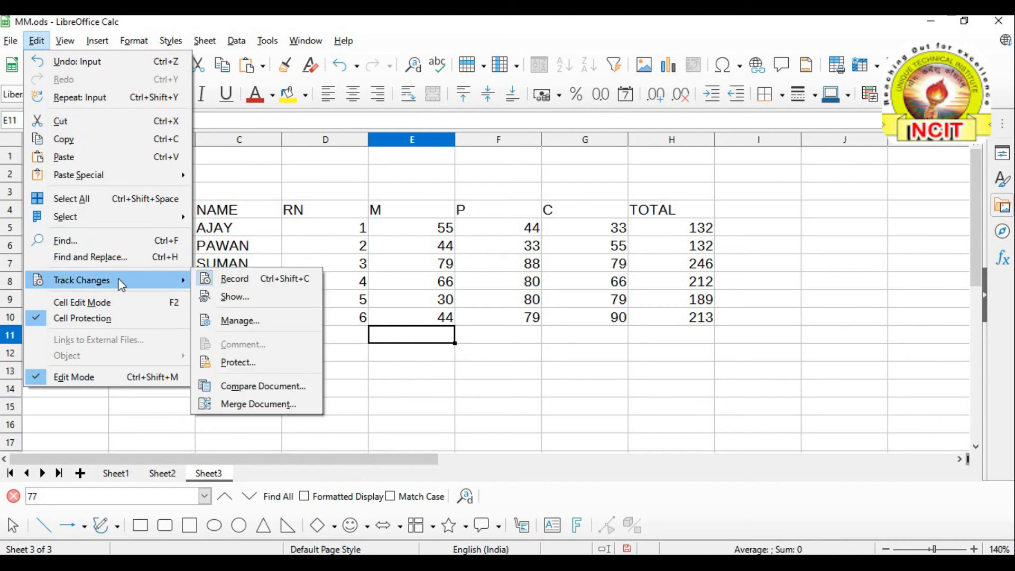
left_click(259, 297)
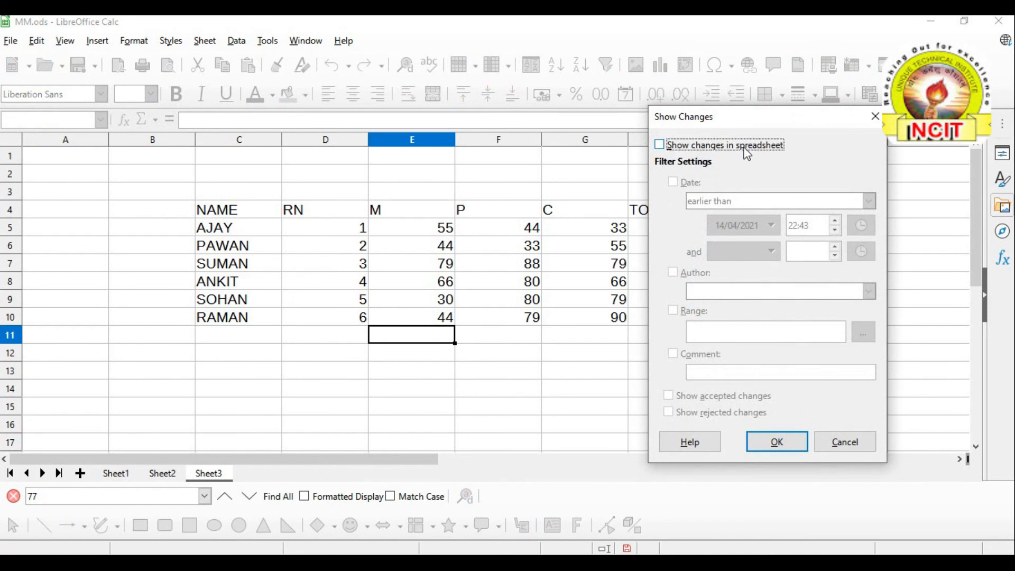
left_click(695, 151)
left_click(694, 152)
left_click(659, 144)
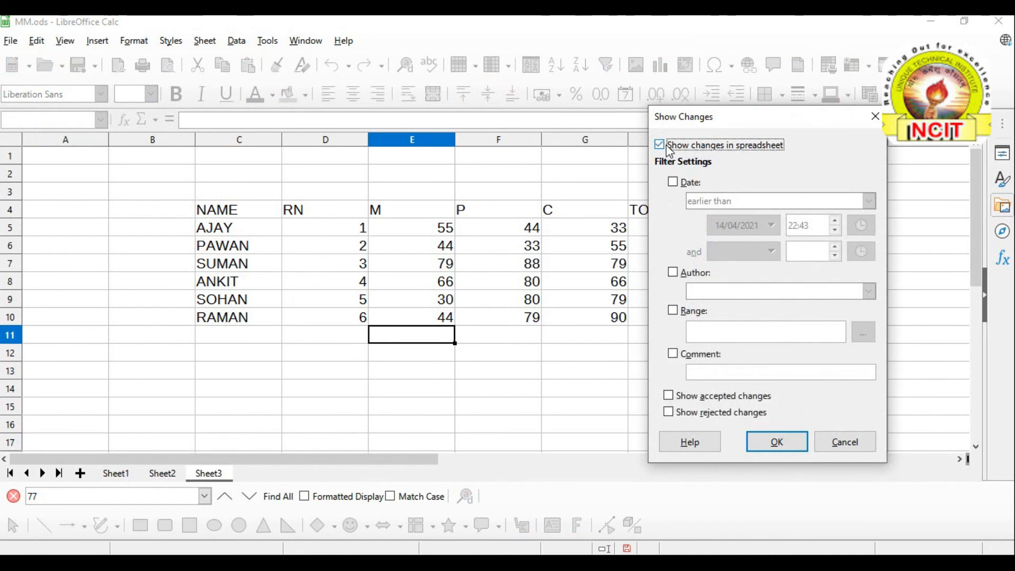
left_click(777, 443)
Click cells below the table and read F8's change note
double_click(526, 406)
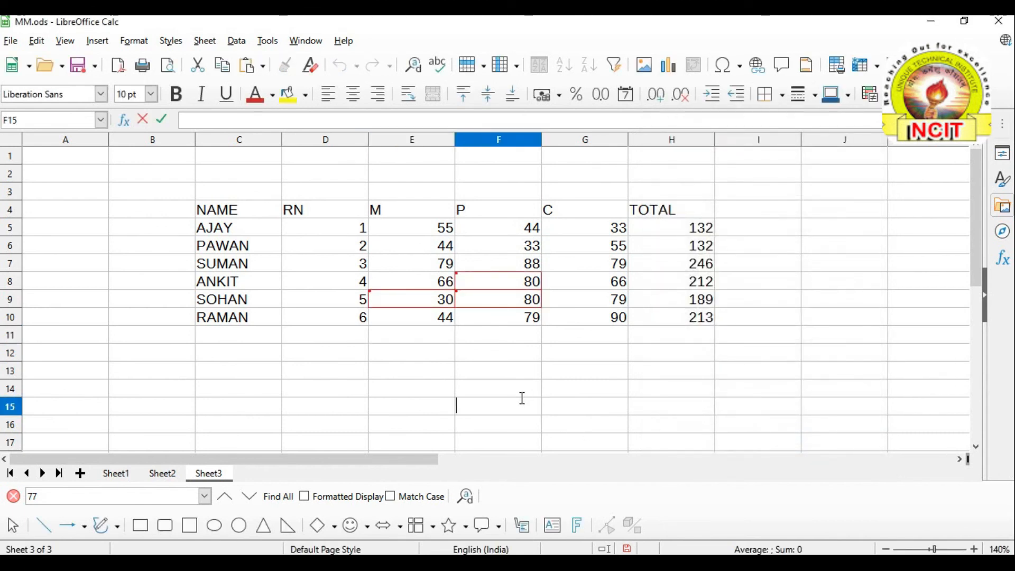
left_click(390, 370)
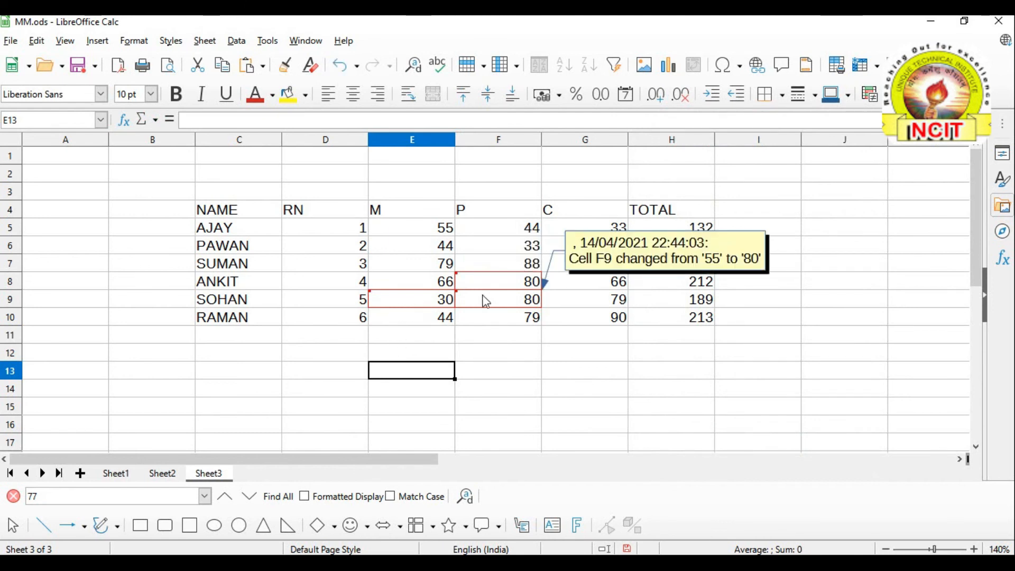
mouse_move(487, 286)
left_click(342, 387)
left_click(344, 353)
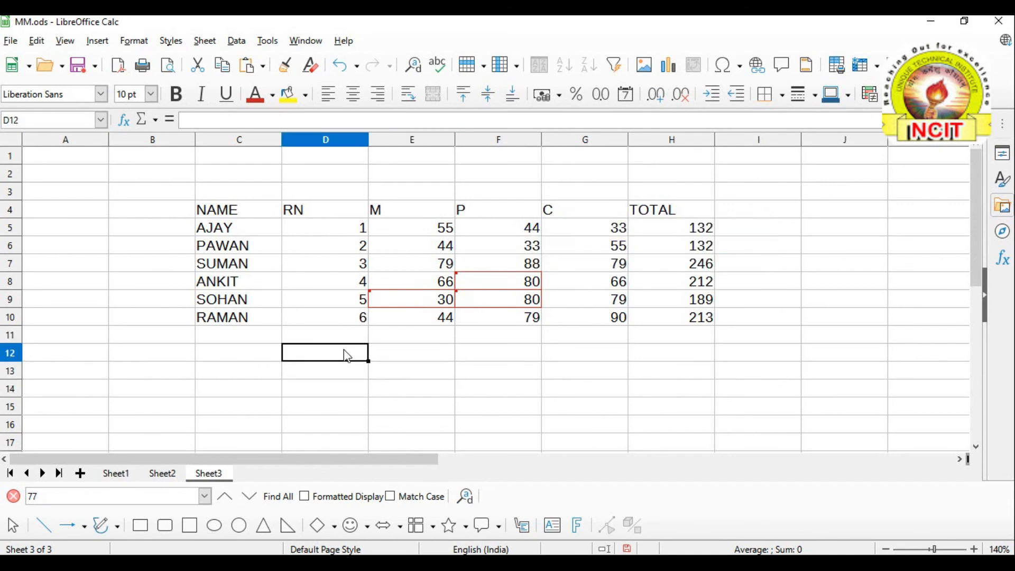
left_click(37, 42)
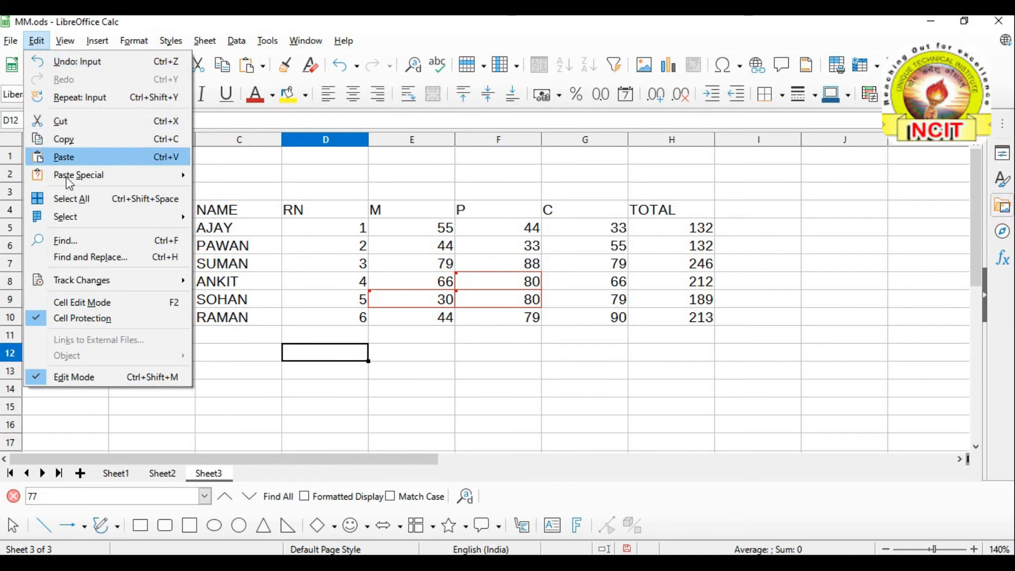
Open Edit > Track Changes > Manage and widen the change list to show comments
mouse_move(72, 291)
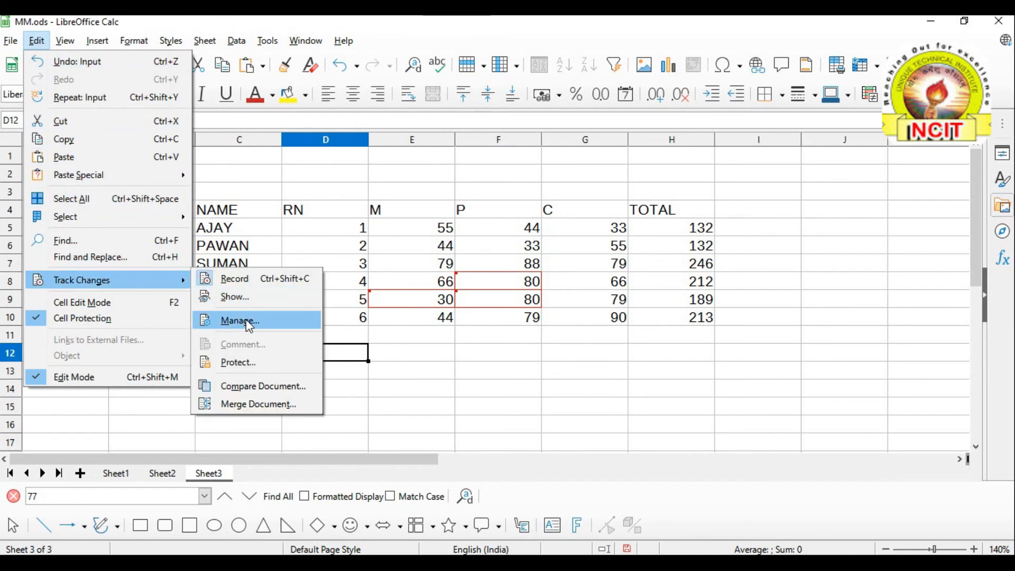
left_click(249, 323)
left_click_drag(739, 98, 758, 88)
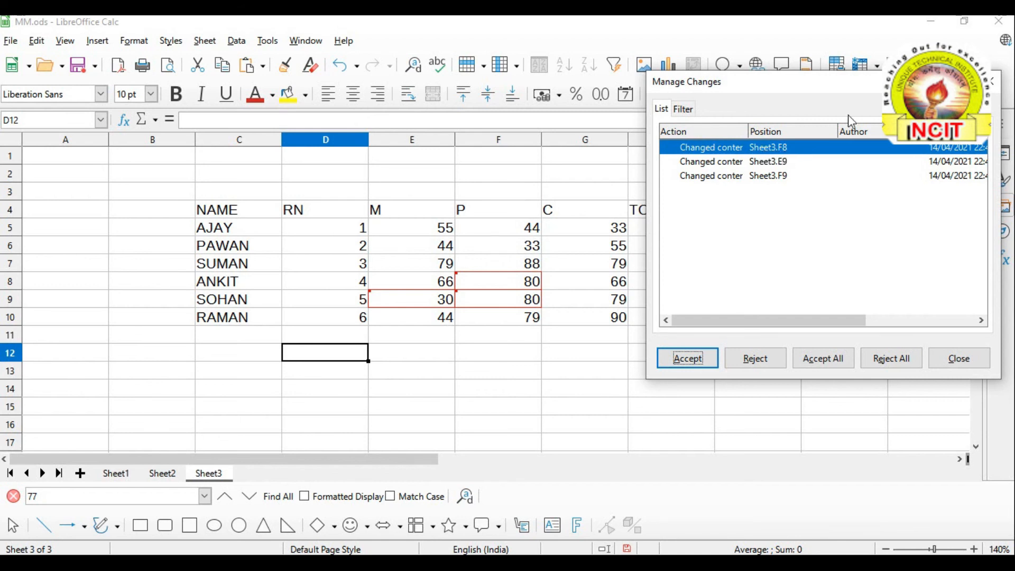
left_click_drag(853, 90, 766, 86)
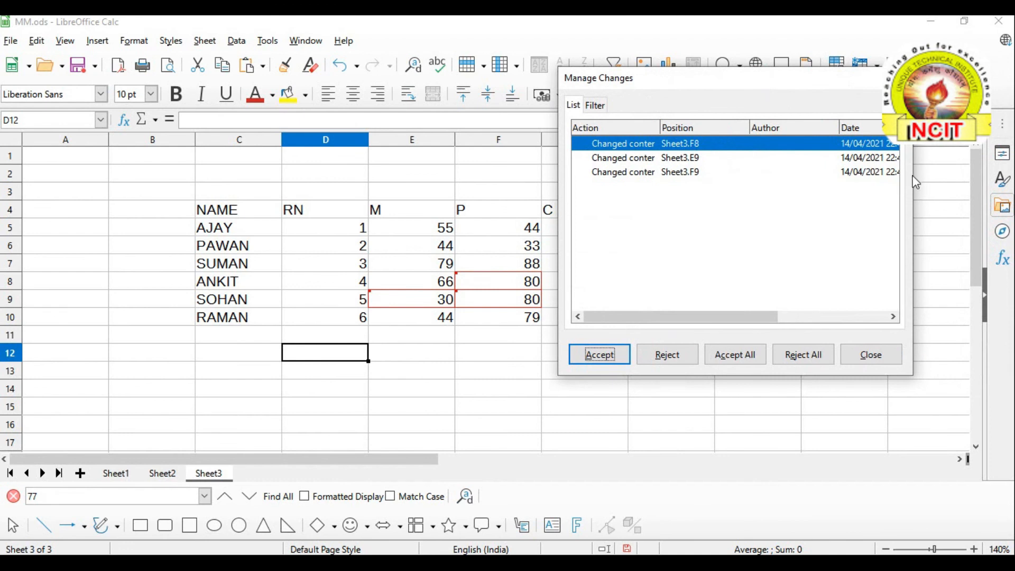
left_click_drag(913, 182, 954, 183)
left_click_drag(837, 84, 659, 86)
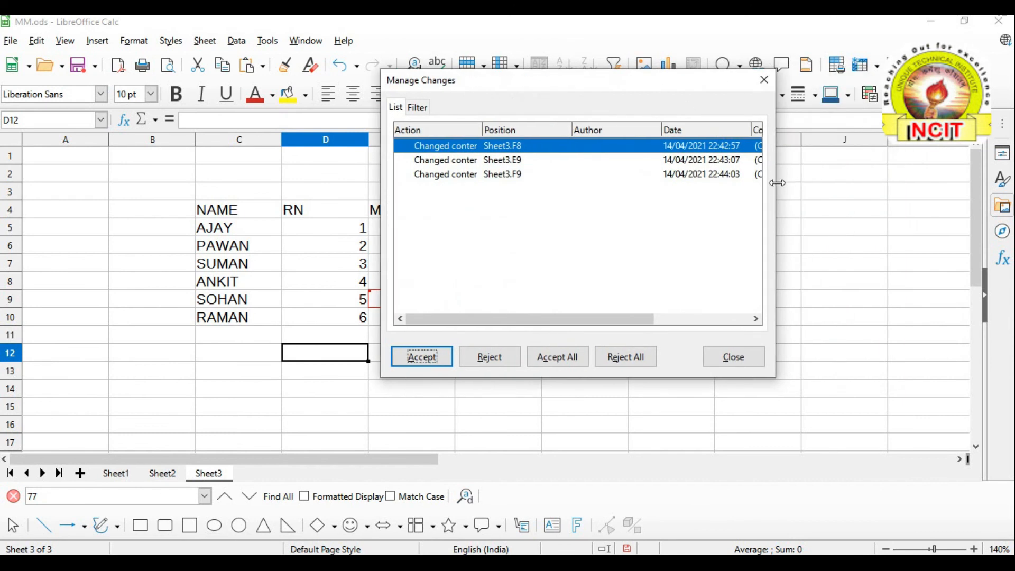
left_click_drag(776, 183, 944, 203)
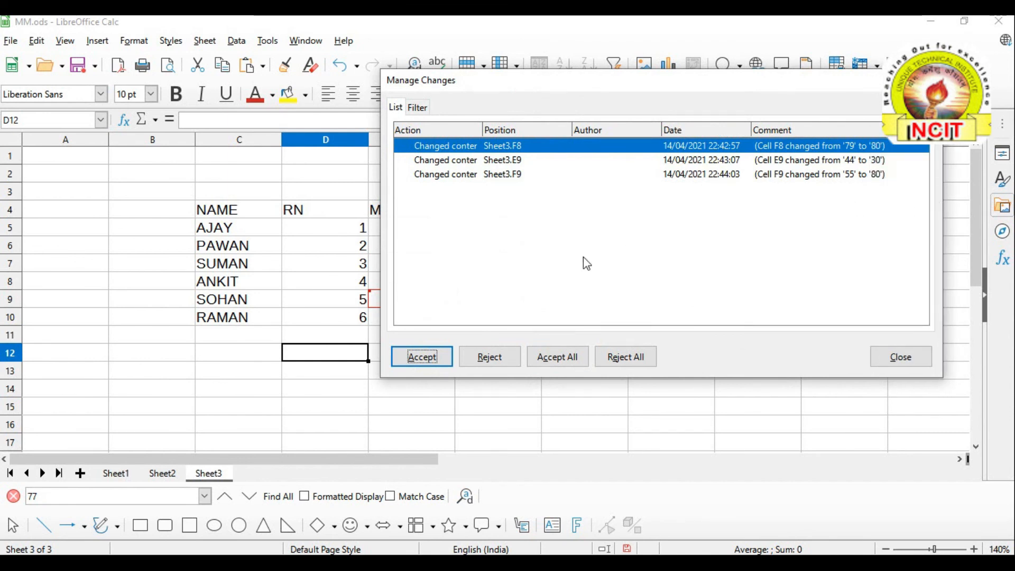
Position the Manage Changes window to reveal columns E and F, then Reject All
left_click_drag(511, 95, 478, 117)
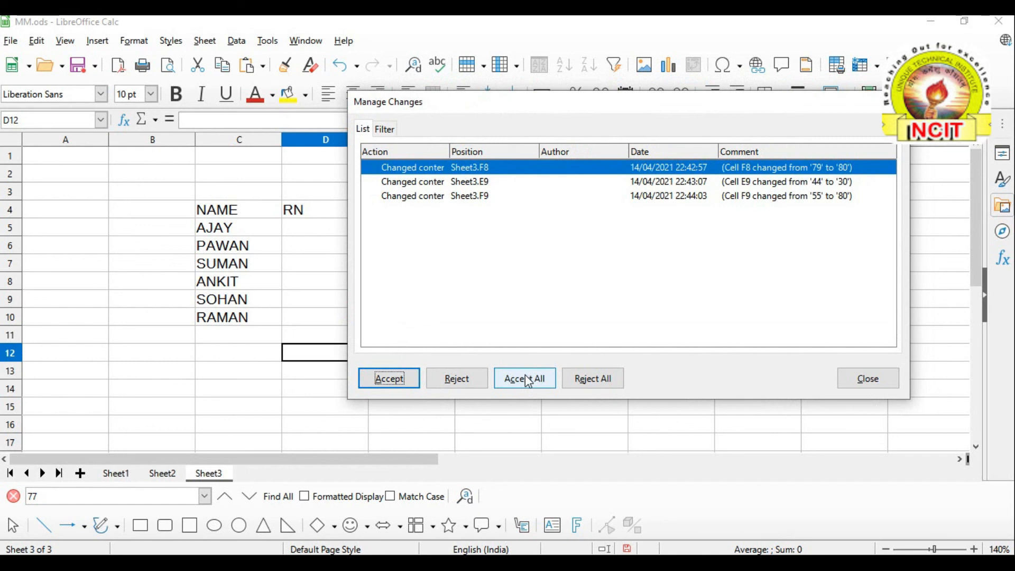
left_click_drag(502, 108, 369, 84)
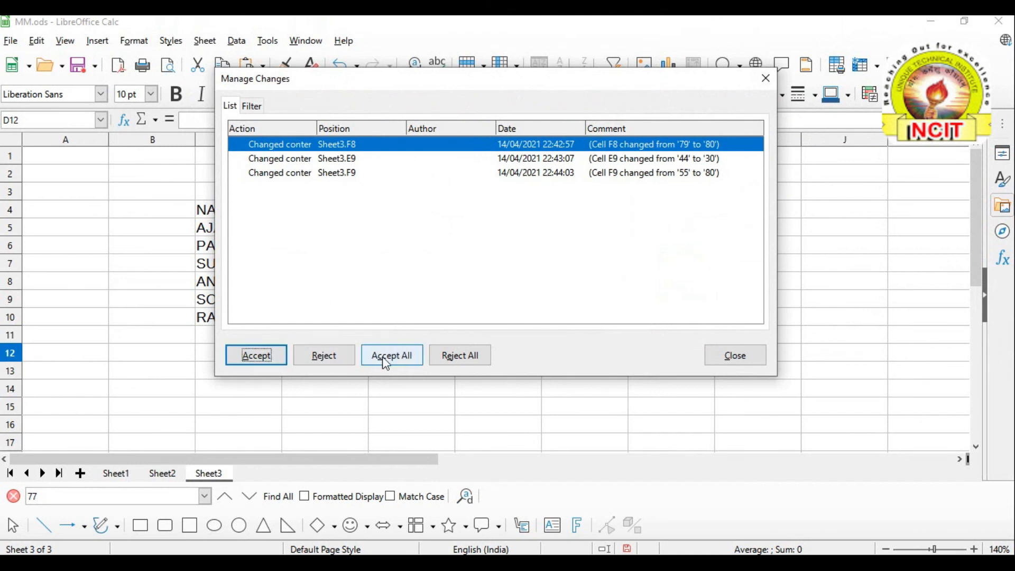
left_click_drag(406, 84, 786, 110)
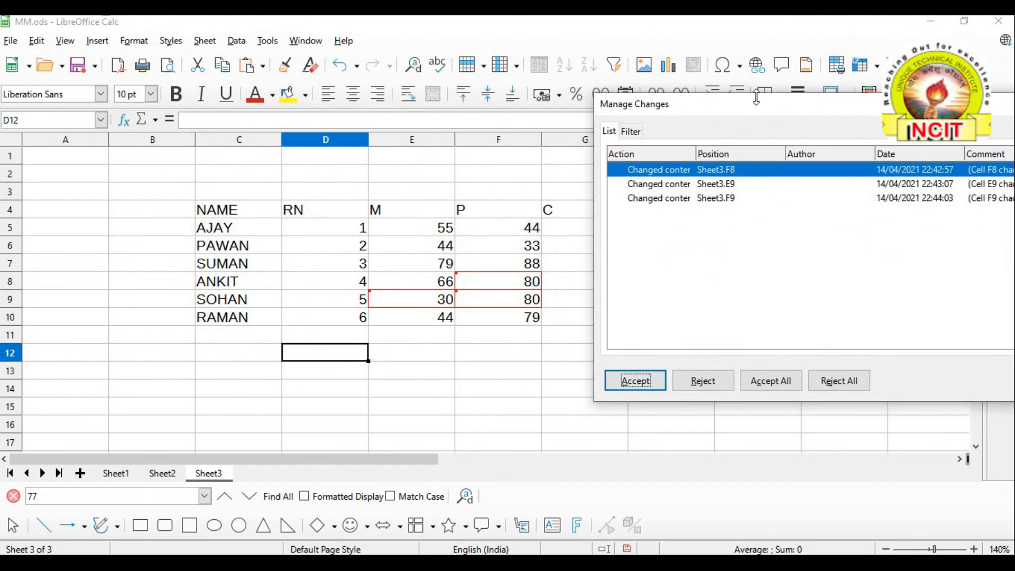
left_click_drag(761, 117, 548, 92)
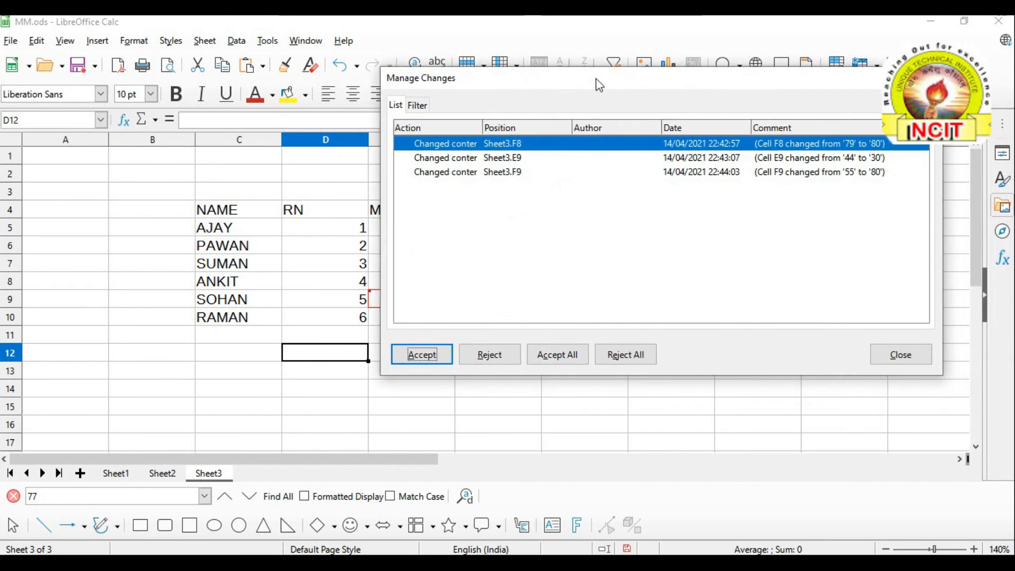
left_click_drag(596, 78, 580, 101)
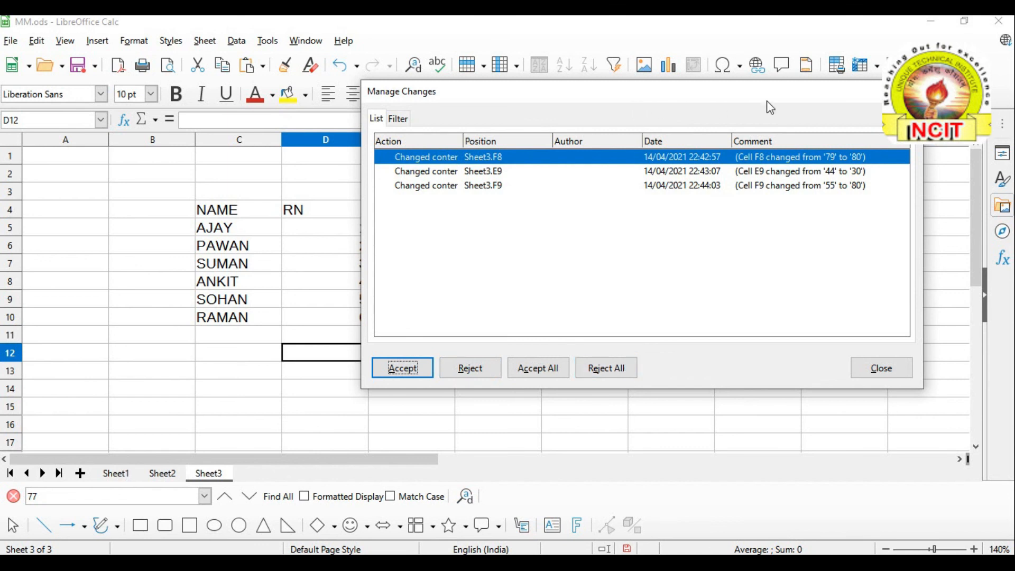
left_click_drag(664, 101, 882, 101)
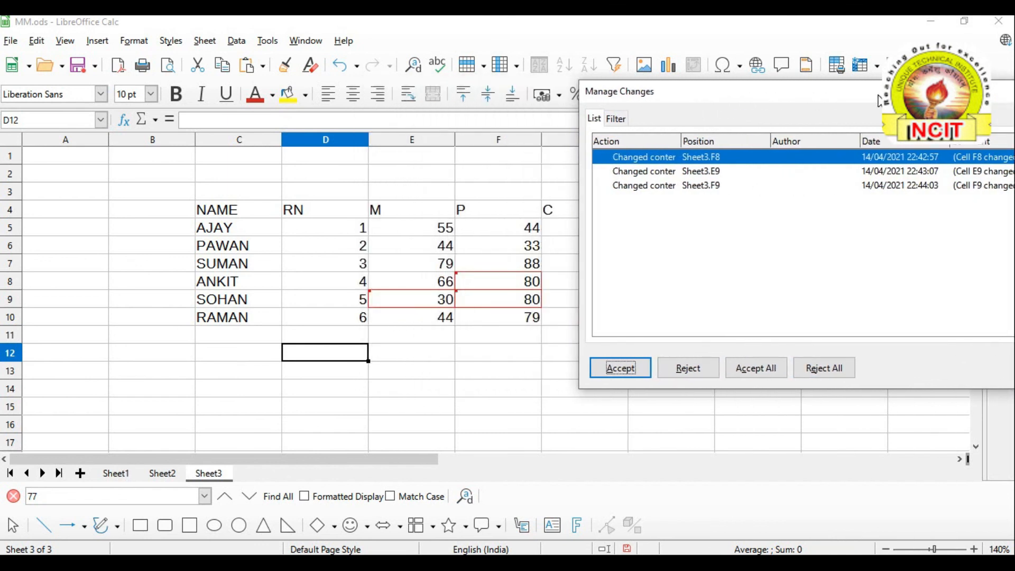
left_click(827, 370)
left_click_drag(832, 95, 583, 96)
Close Manage Changes, switch to Sheet2 and back to Sheet3, and select F12
left_click(823, 354)
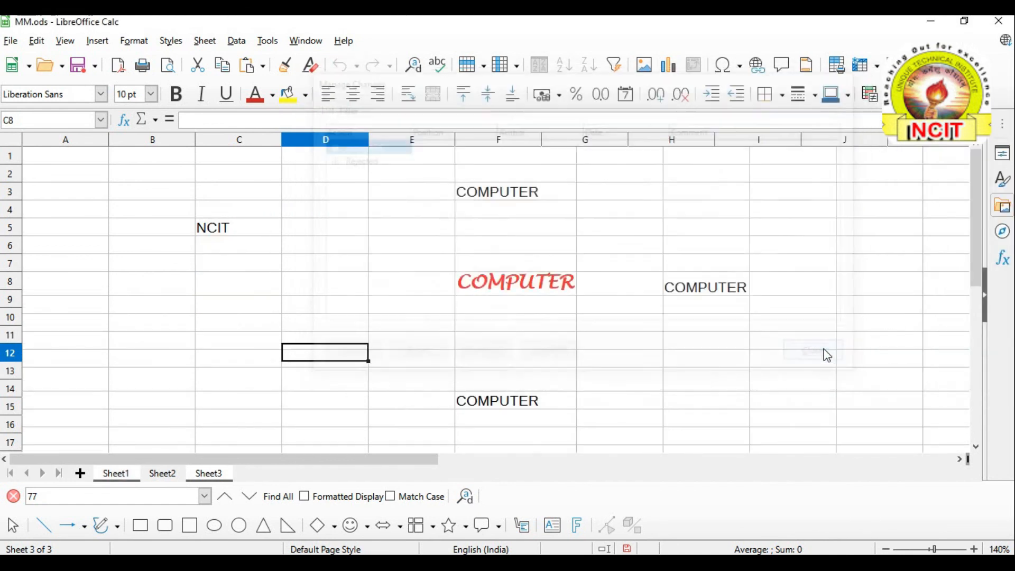
left_click(173, 481)
left_click(206, 479)
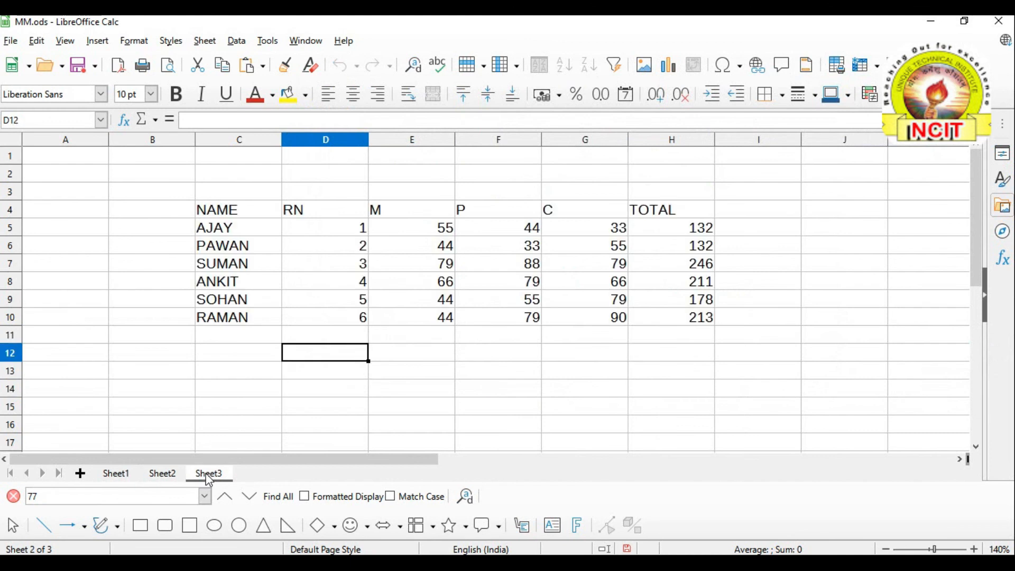
left_click(488, 357)
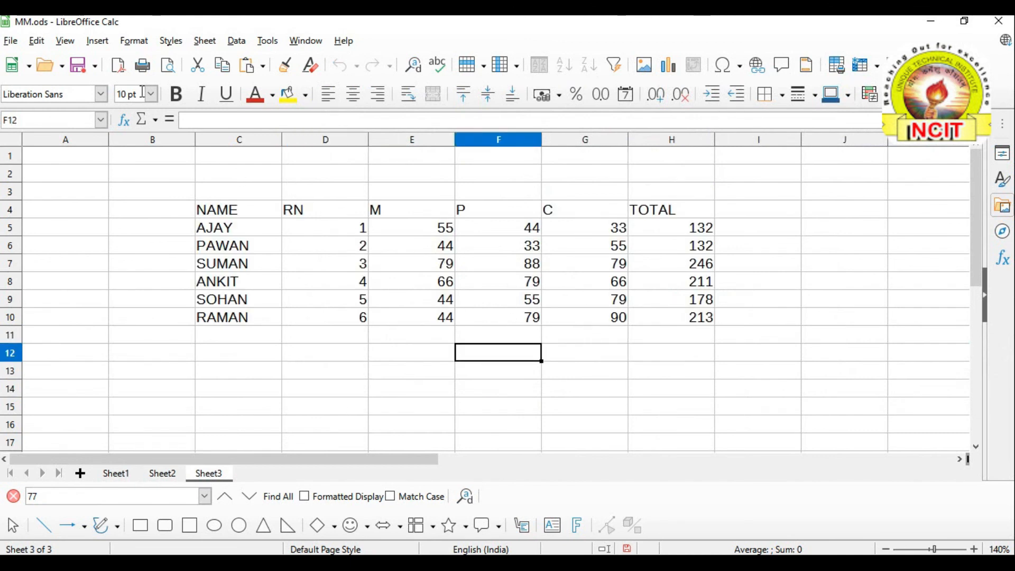
left_click(47, 49)
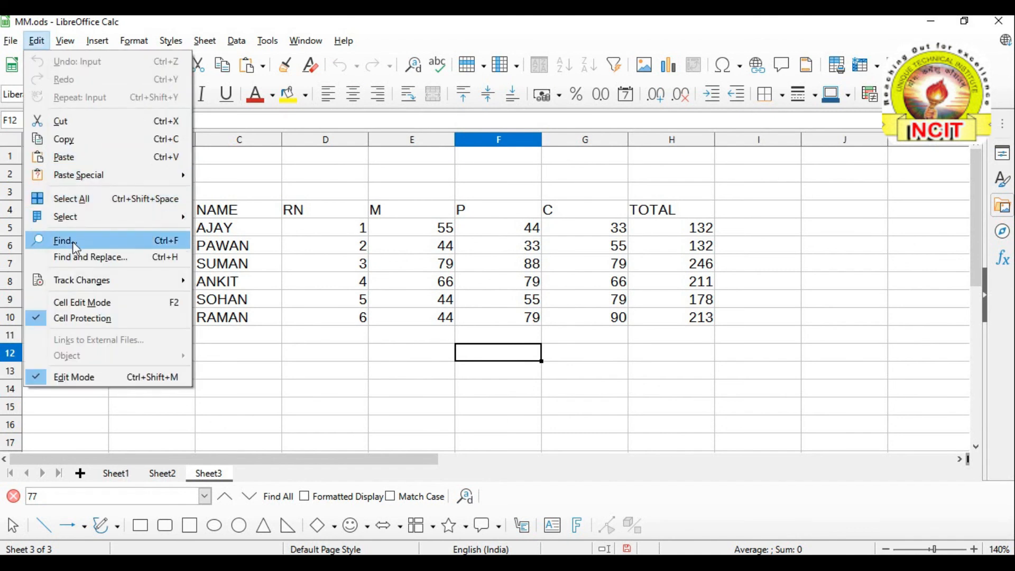
mouse_move(90, 286)
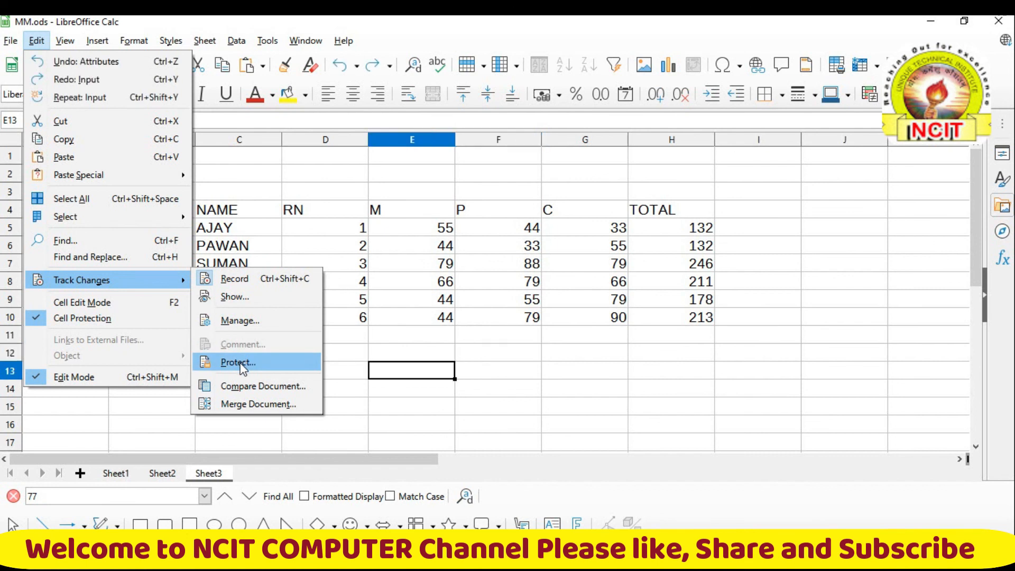
left_click(239, 364)
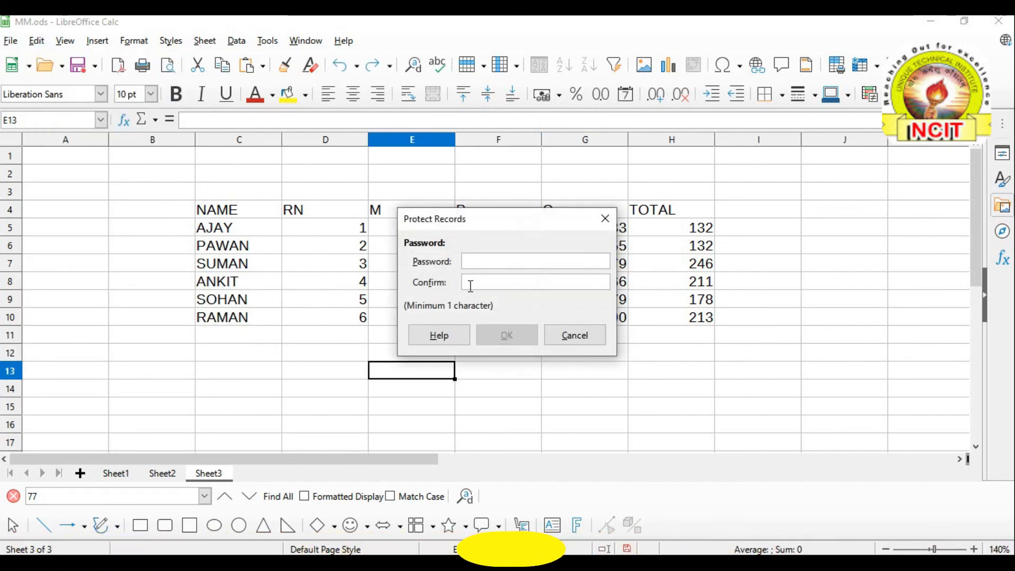
left_click(570, 337)
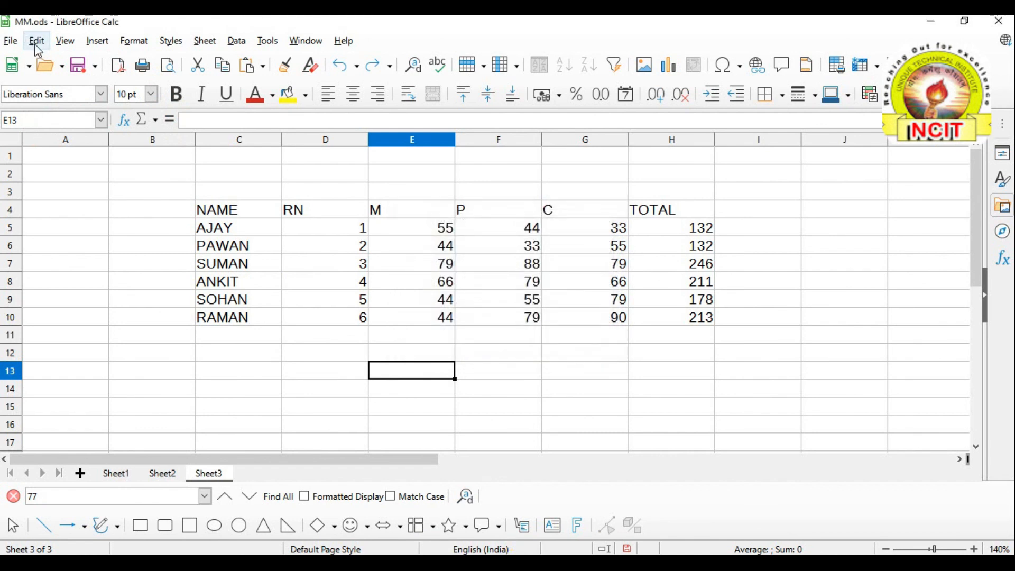
left_click(37, 41)
mouse_move(68, 280)
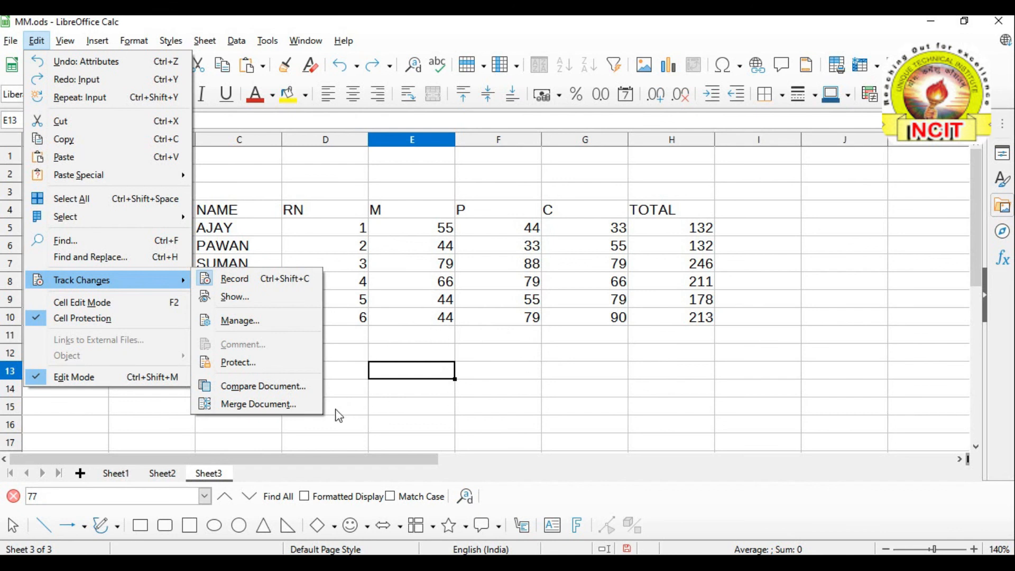
left_click(272, 403)
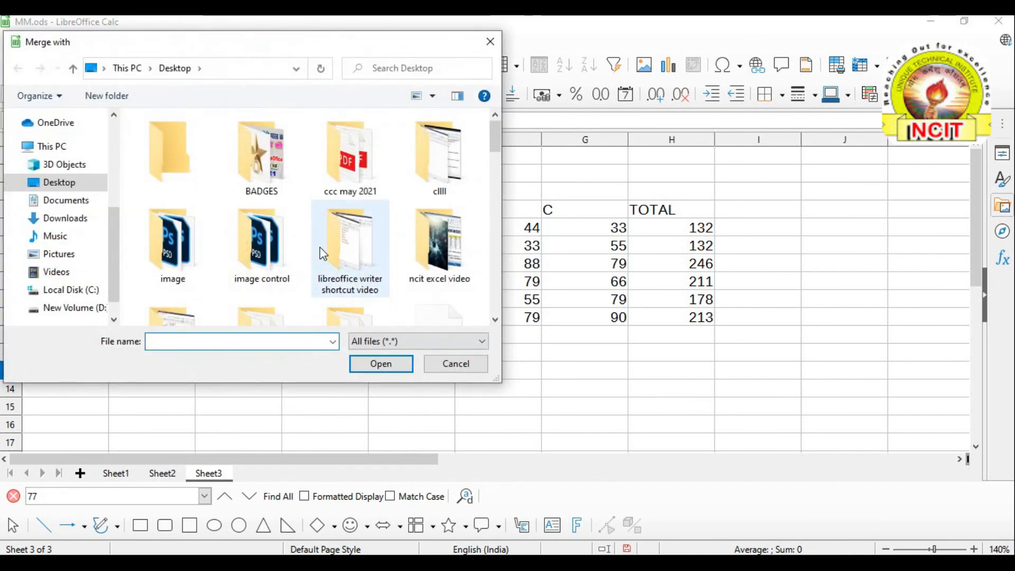
left_click_drag(491, 135, 496, 194)
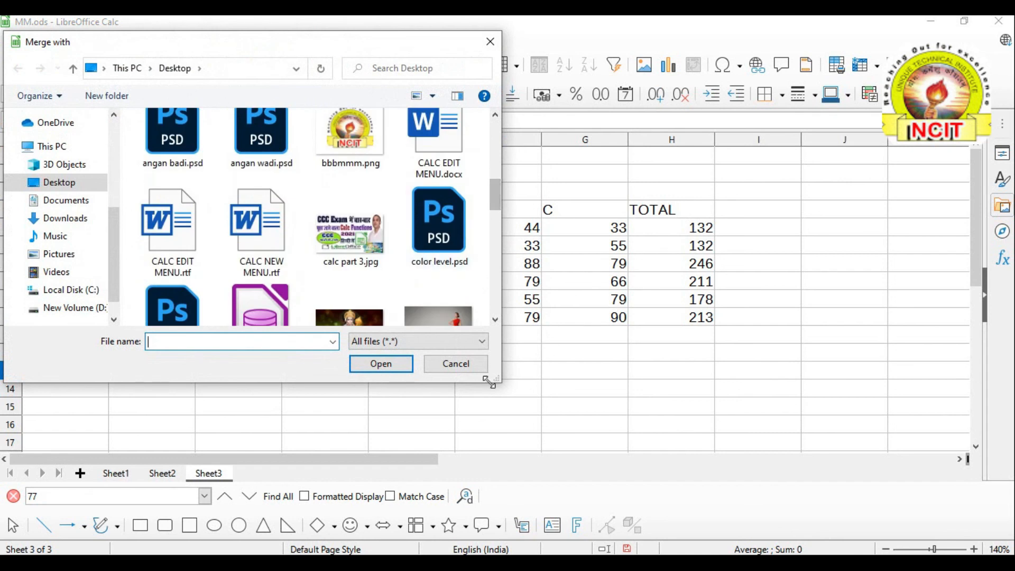
left_click(455, 365)
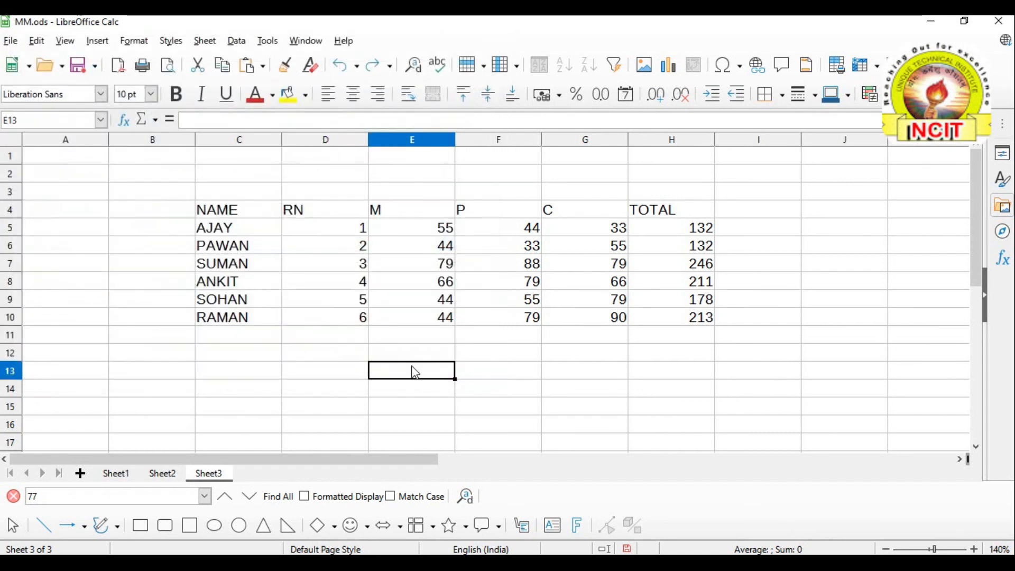
left_click(415, 336)
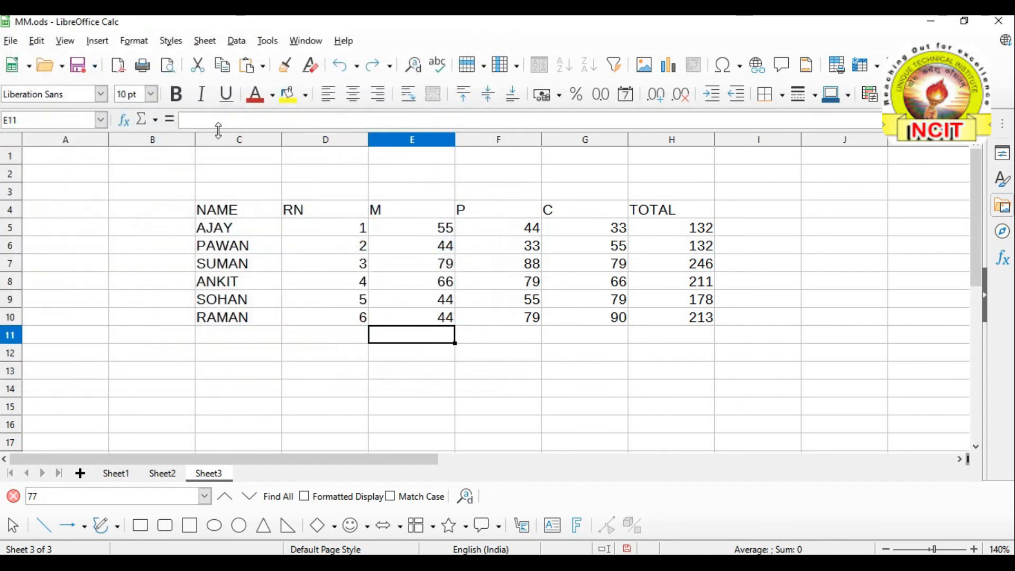
left_click(37, 41)
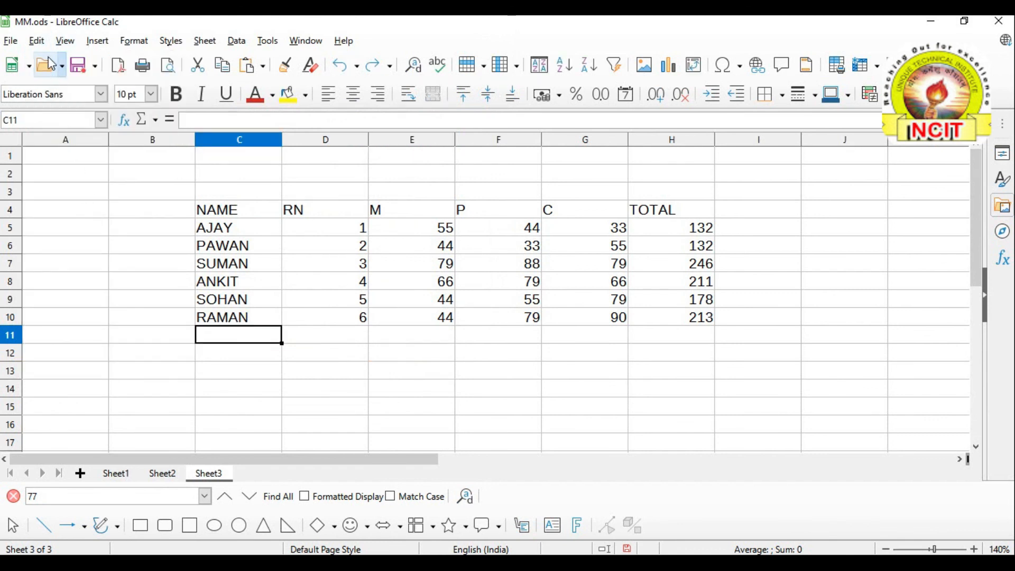
left_click(37, 41)
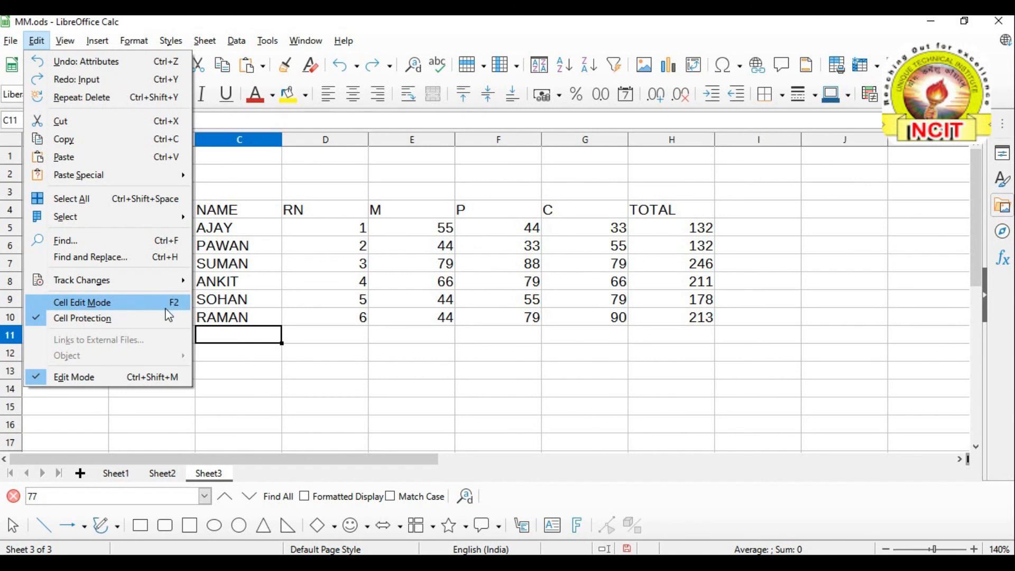
left_click(255, 375)
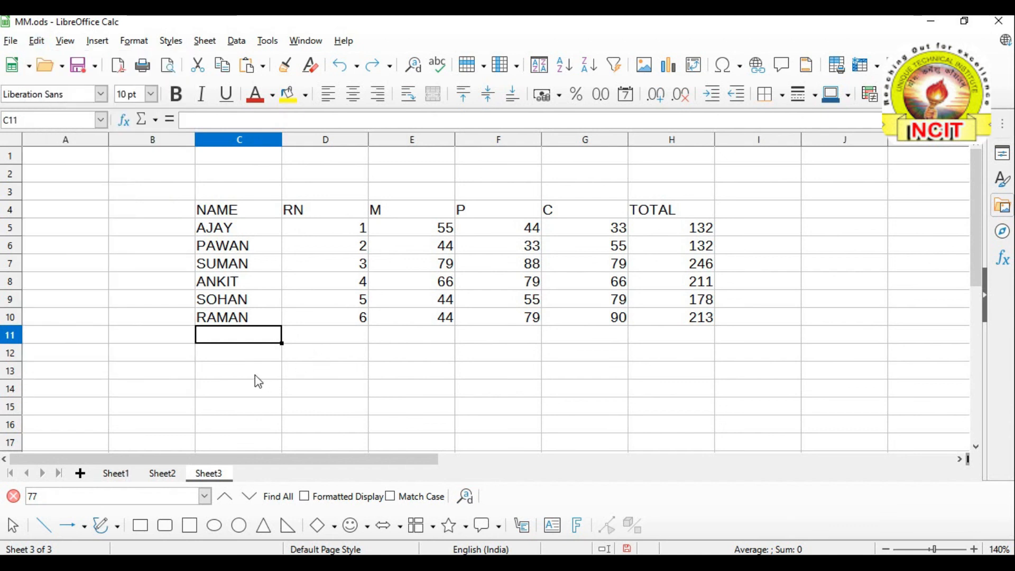
left_click(255, 322)
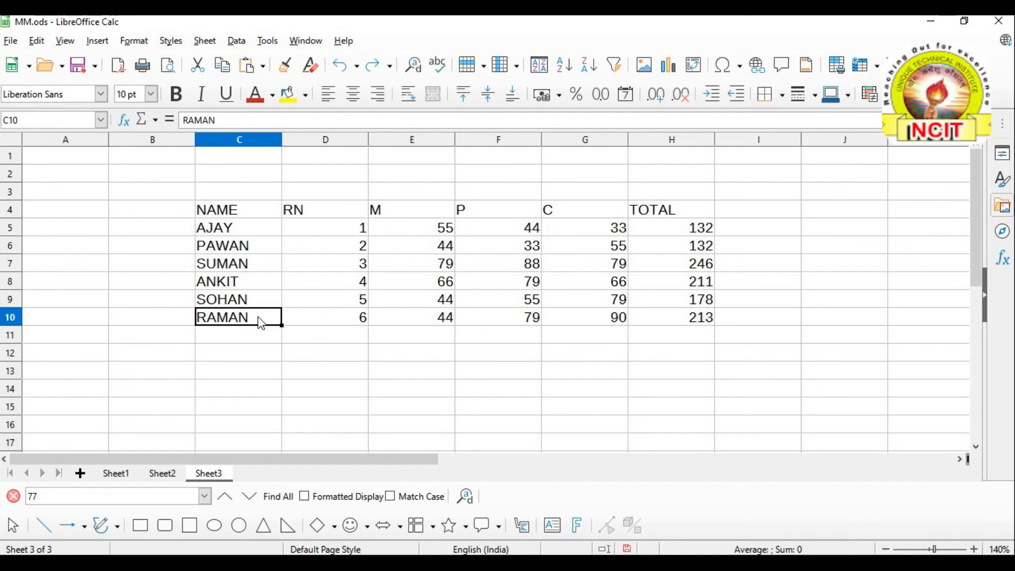
double_click(261, 321)
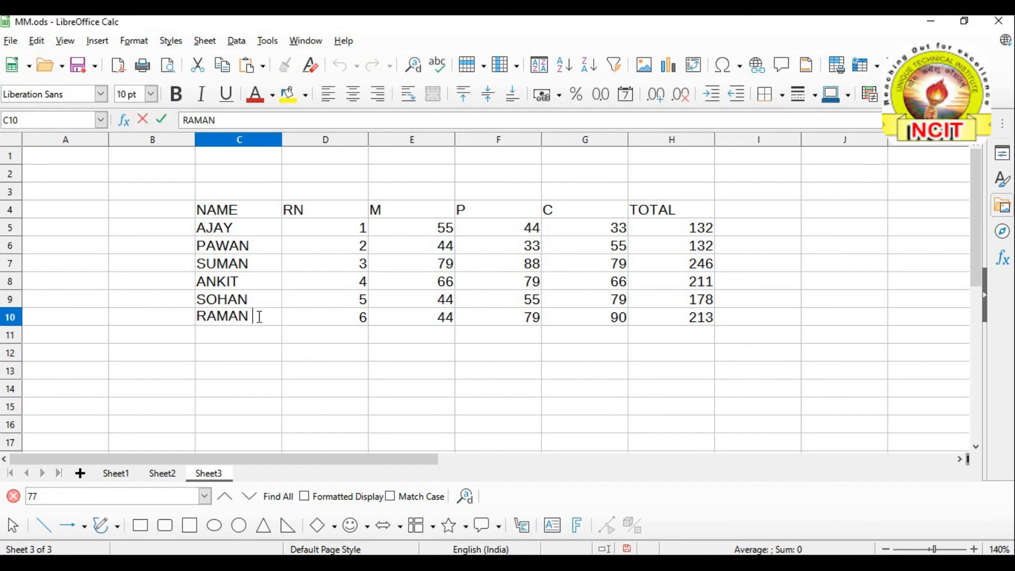
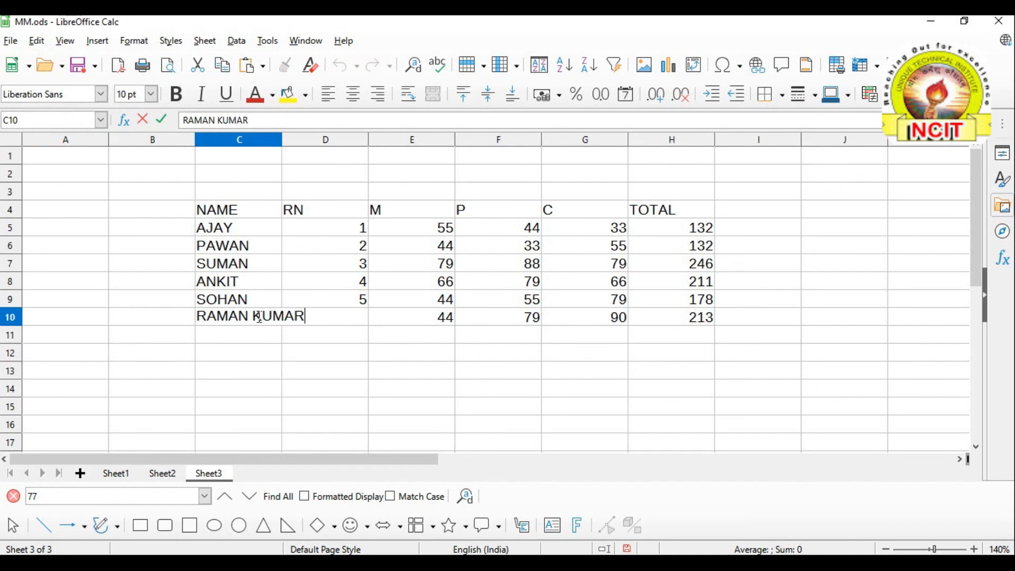
key("Return")
left_click(249, 299)
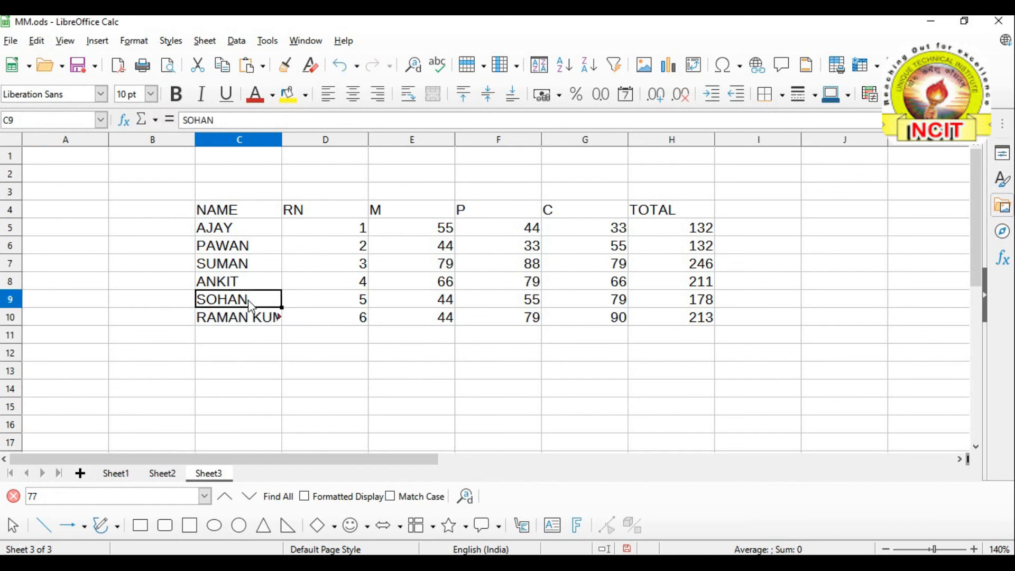
left_click(37, 41)
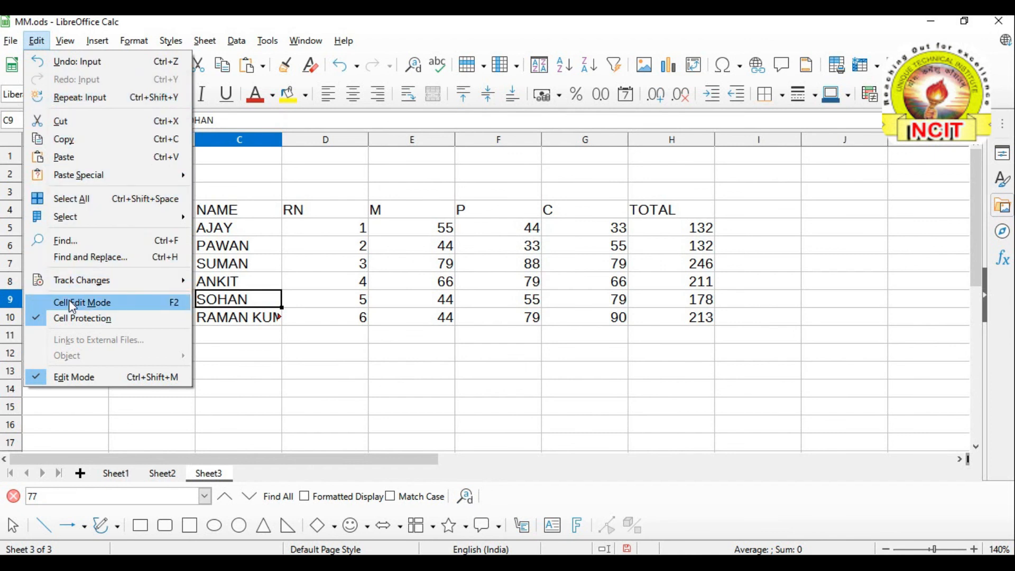
left_click(92, 304)
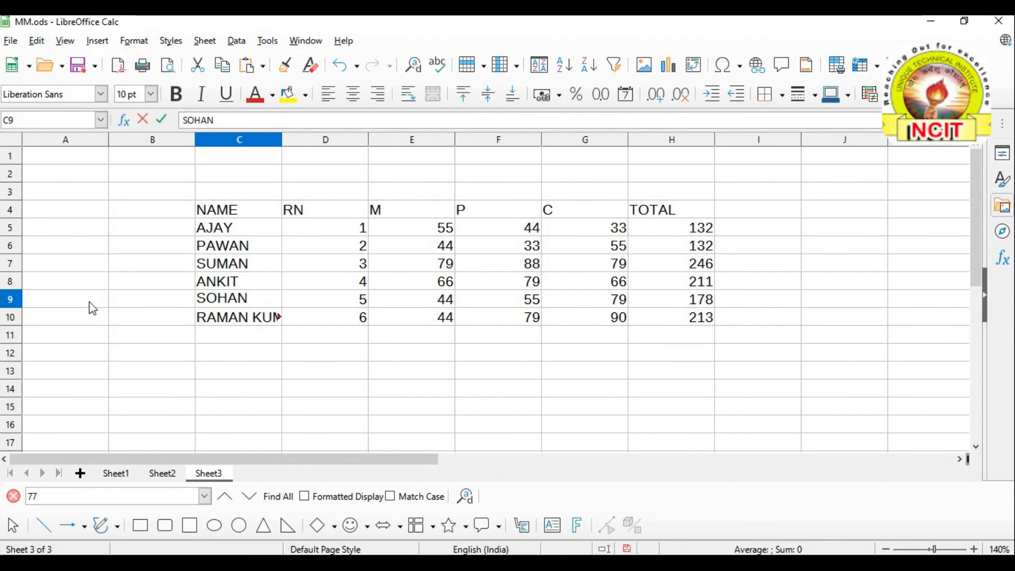
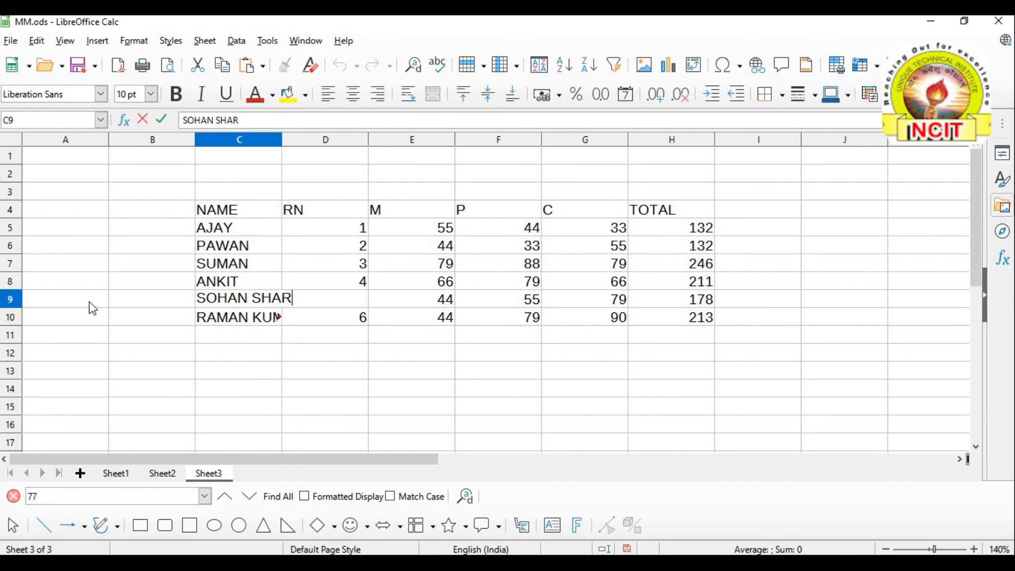
left_click(279, 406)
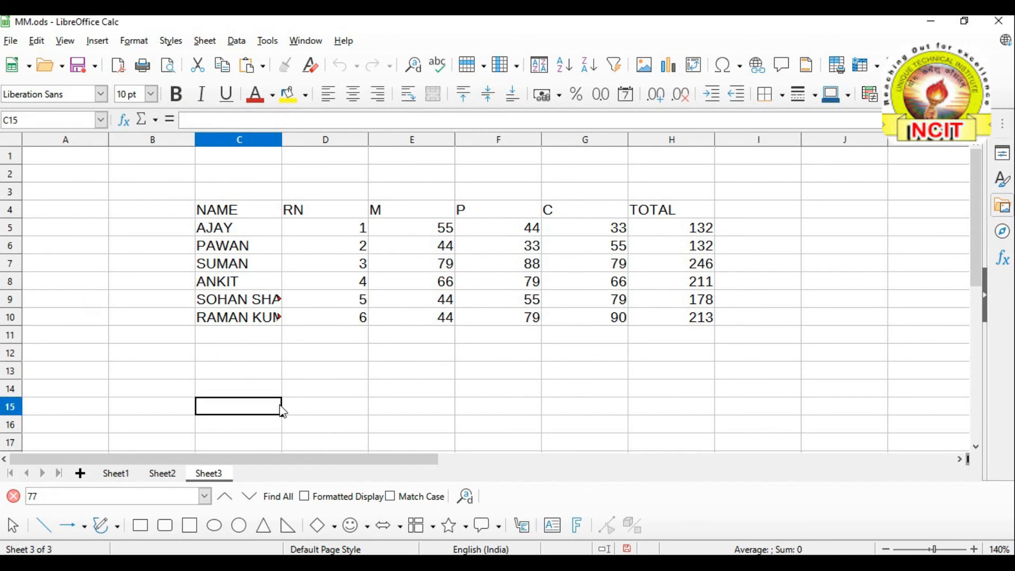
Widen column C so the long NAME entries show in full
left_click_drag(282, 140, 326, 140)
left_click(257, 390)
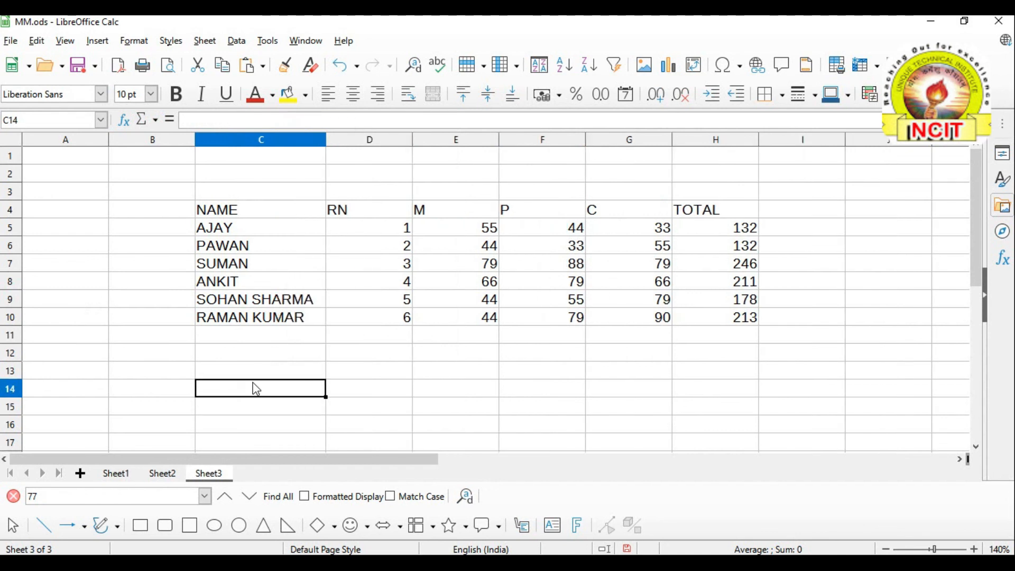
left_click(44, 42)
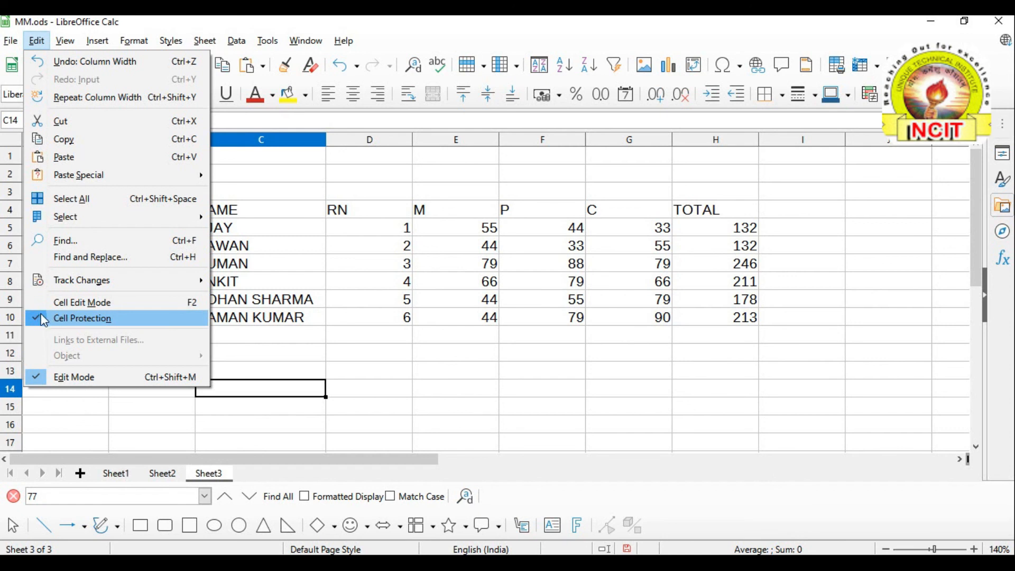
mouse_move(108, 219)
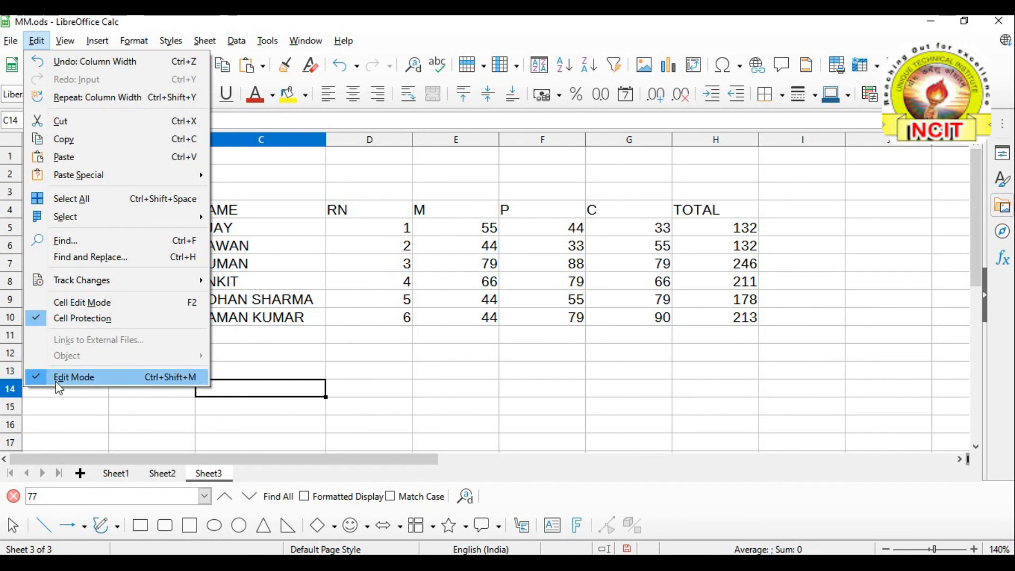
left_click(356, 348)
Enter SS in cell E13 below the marks table
left_click(640, 354)
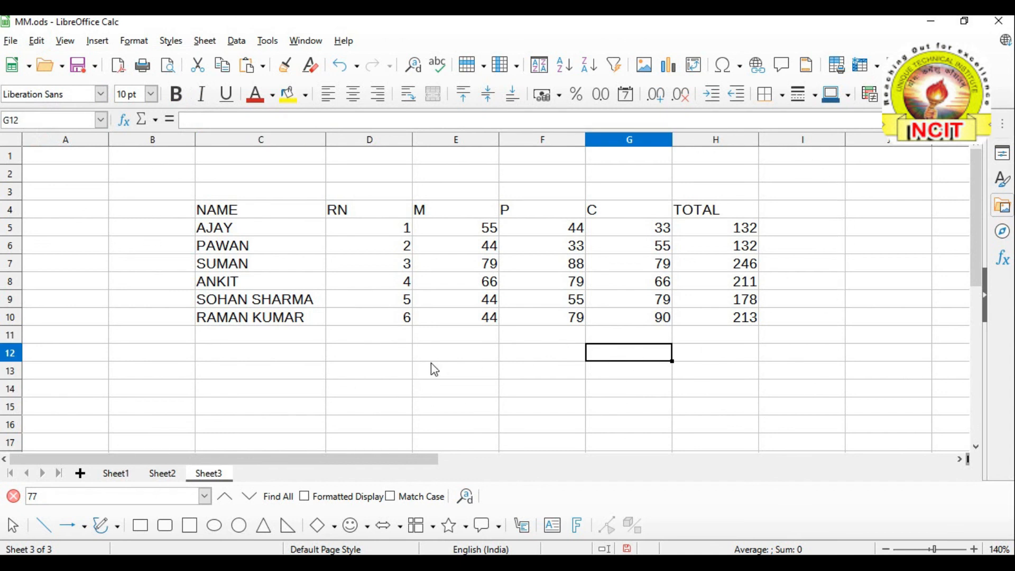
left_click(432, 370)
type("SS")
left_click(386, 394)
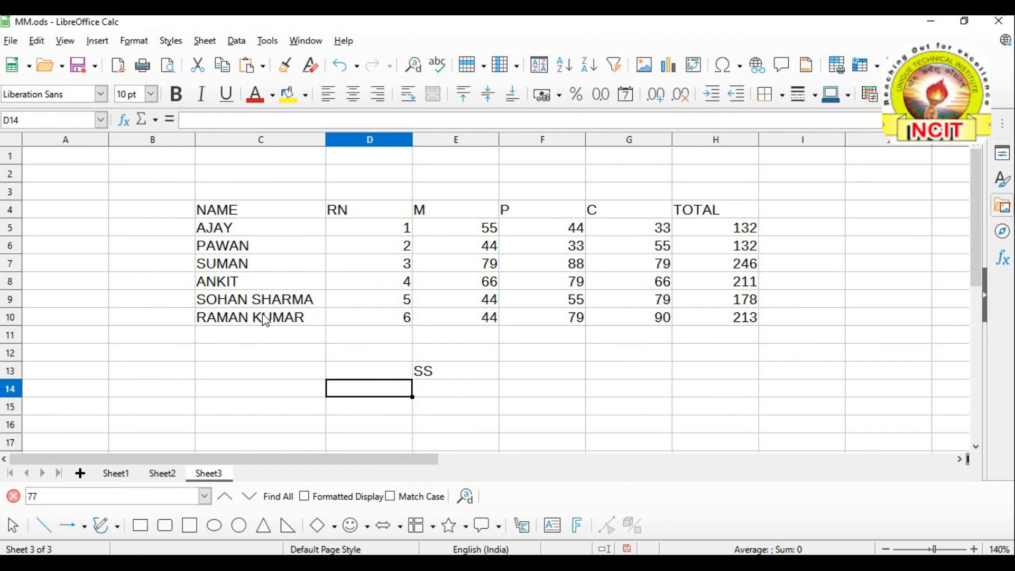
Trial-edit SUMAN in C7 by adding V and deleting it, leaving the name unchanged
left_click(254, 264)
double_click(254, 265)
left_click(286, 266)
type("V")
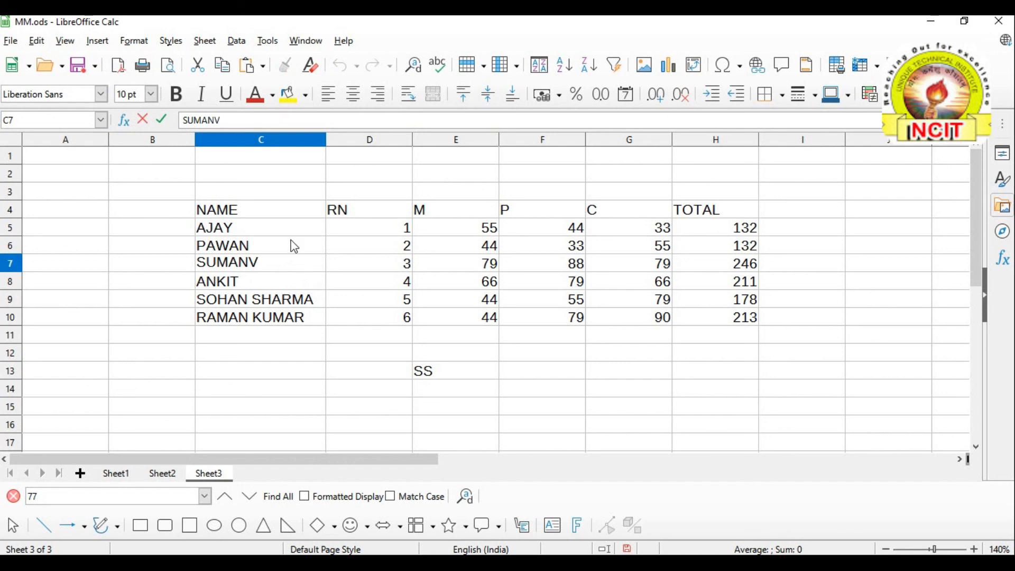
key("BackSpace")
left_click(285, 408)
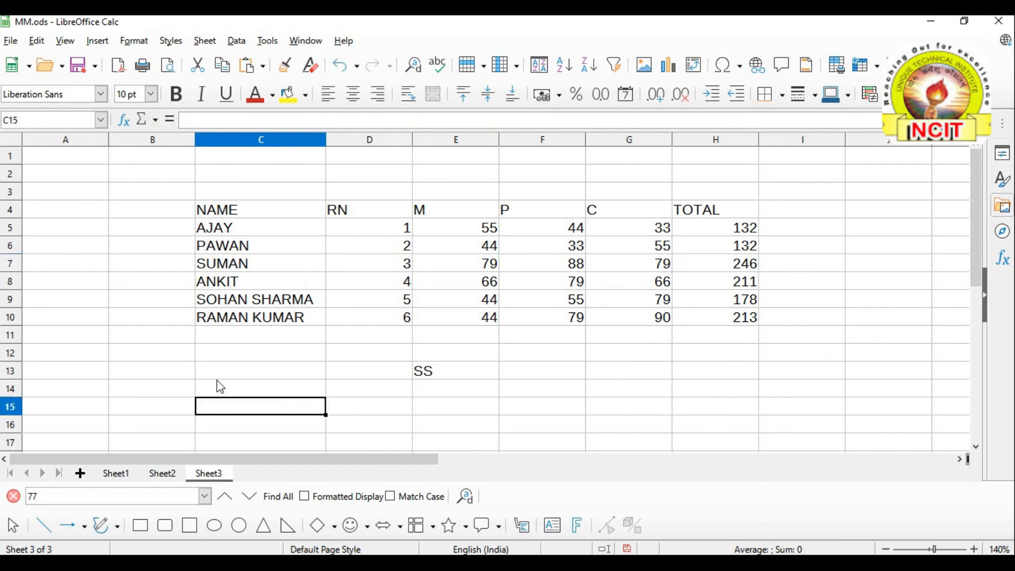
left_click(37, 42)
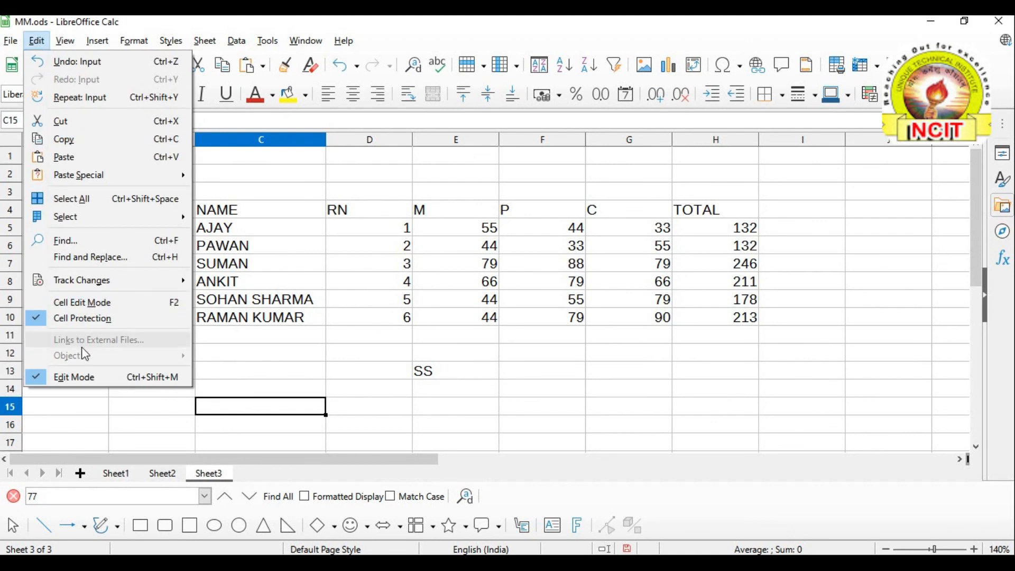
Switch MM.ods to read-only with Edit > Edit Mode, saving changes first
left_click(64, 377)
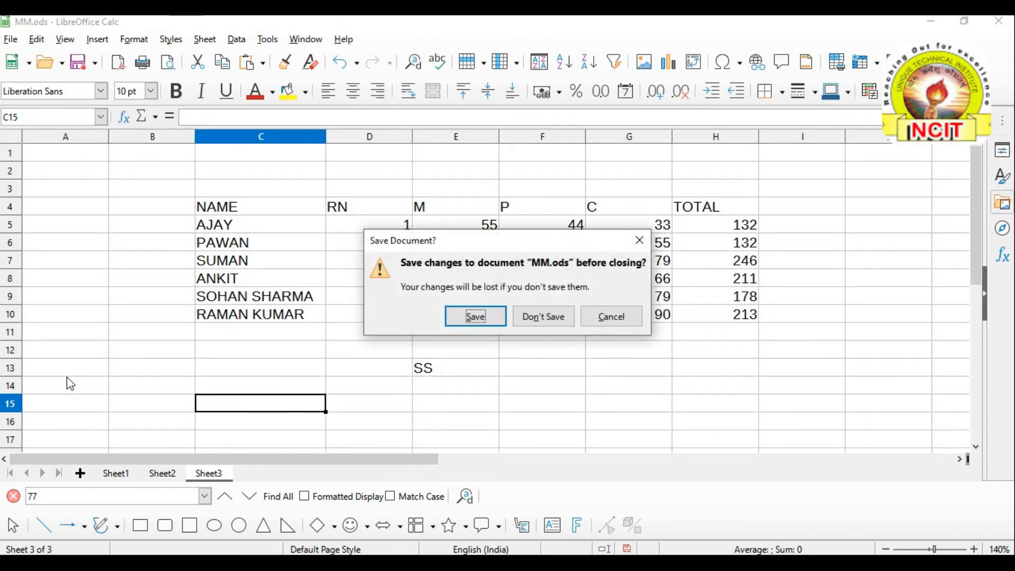
left_click(476, 318)
left_click(264, 357)
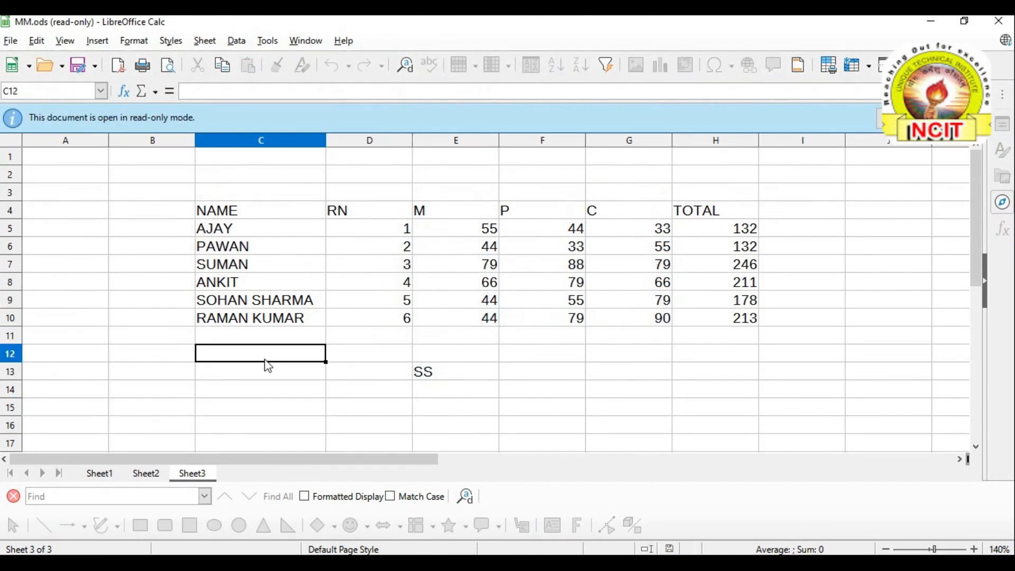
left_click(271, 318)
key("Down")
key("Down")
key("Down")
left_click(286, 321)
key("Down")
key("Down")
double_click(273, 319)
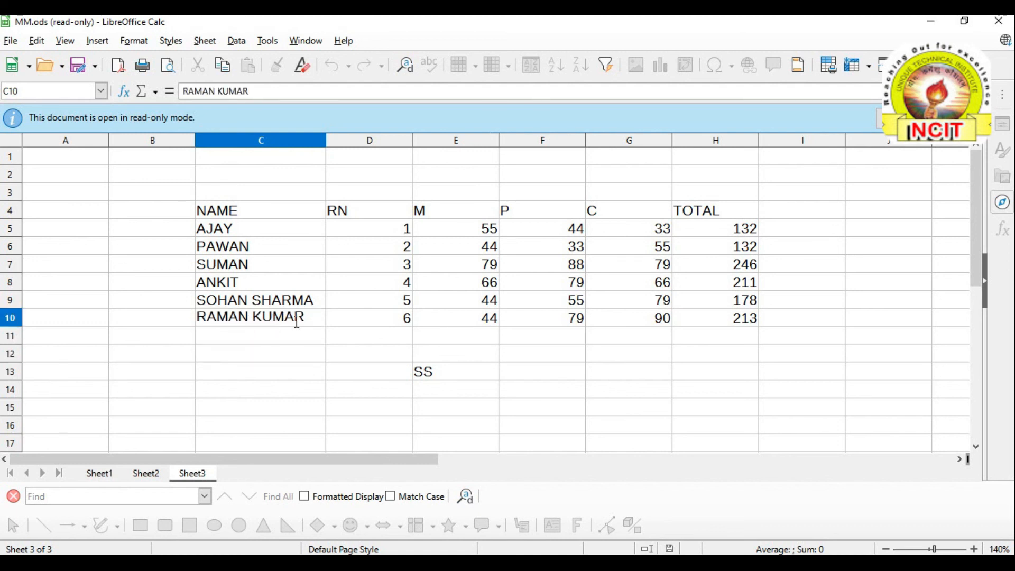
left_click(318, 324)
Try changing ANKIT's M mark of 66 in E8, then select SS in E13
left_click(489, 281)
double_click(482, 284)
double_click(482, 285)
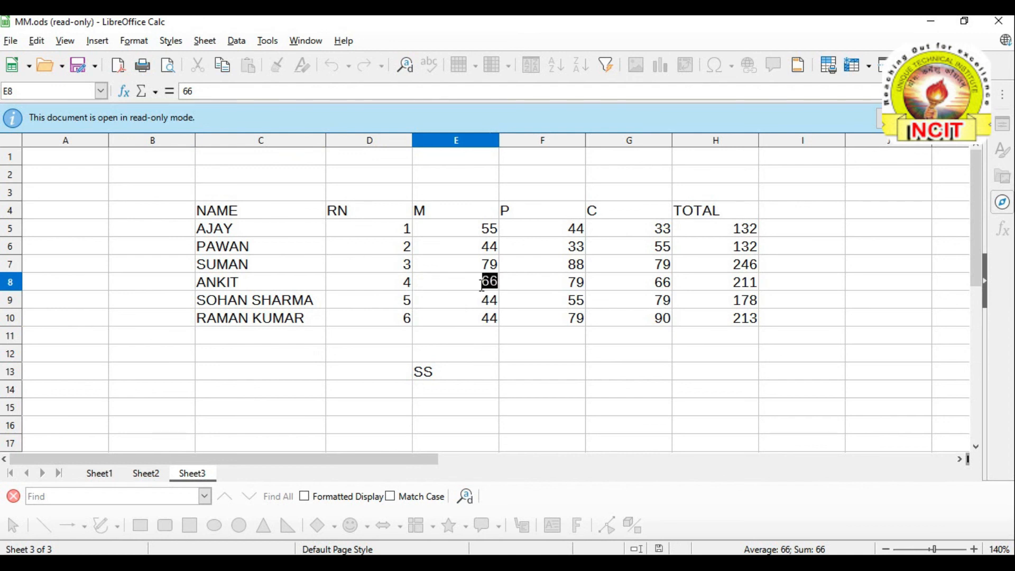
left_click(485, 377)
left_click(37, 42)
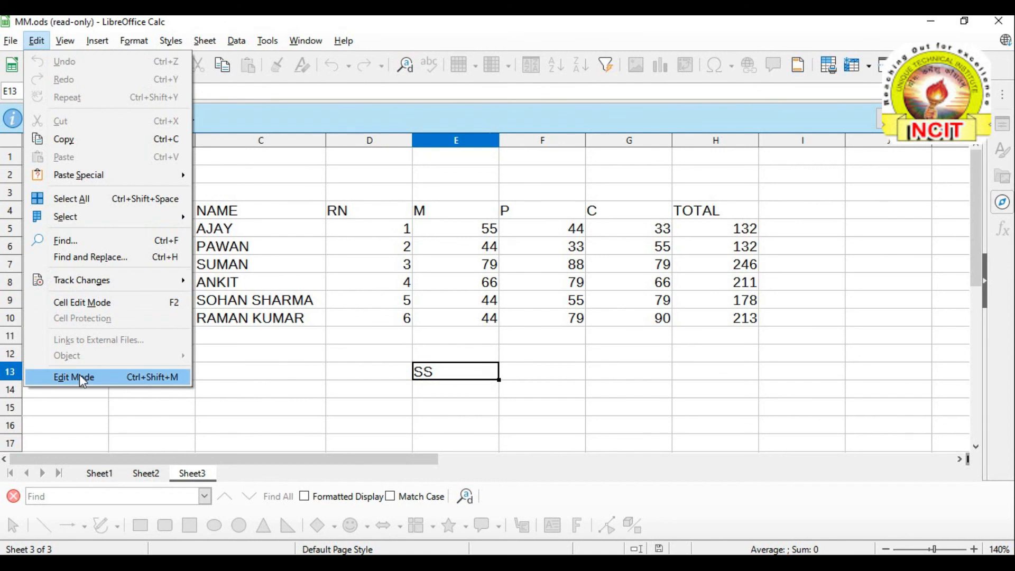
left_click(62, 379)
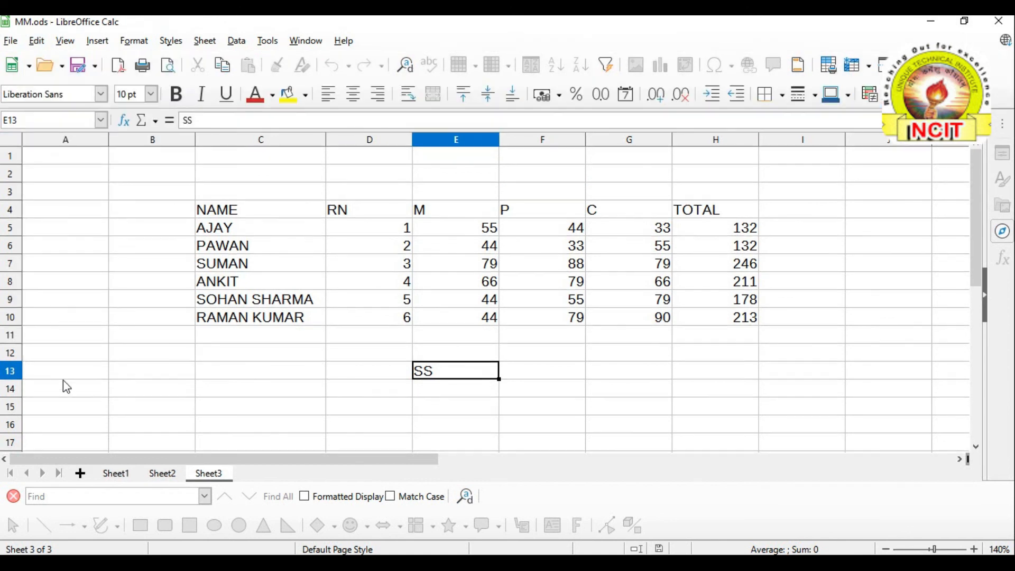
left_click(263, 286)
double_click(263, 286)
left_click(261, 282)
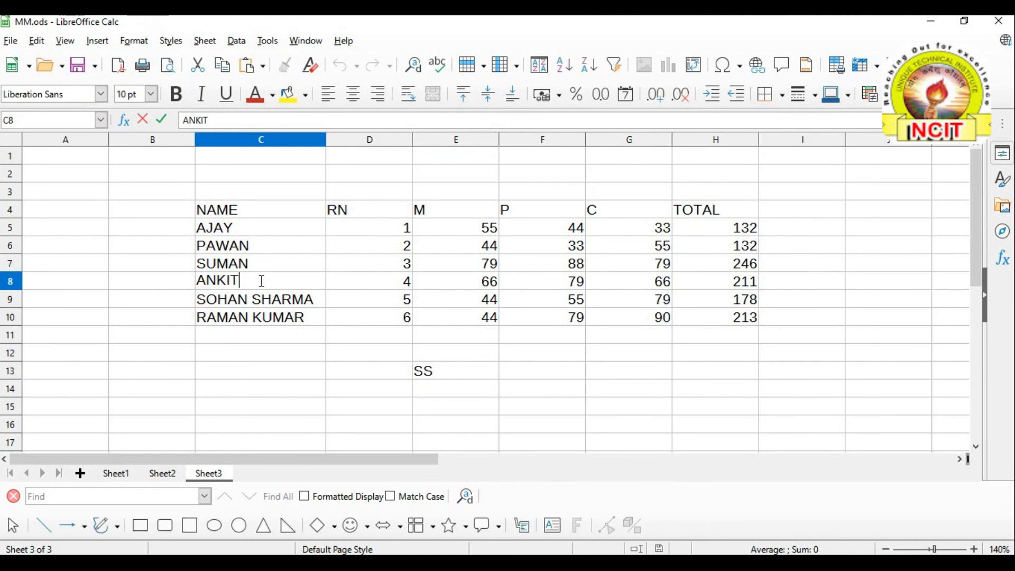
type("KUMAR")
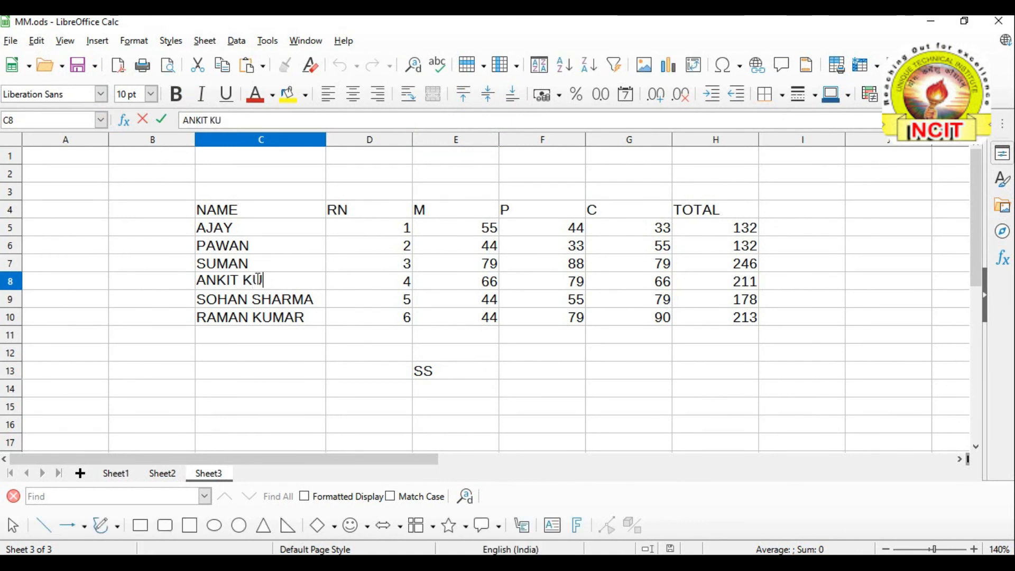
left_click(553, 374)
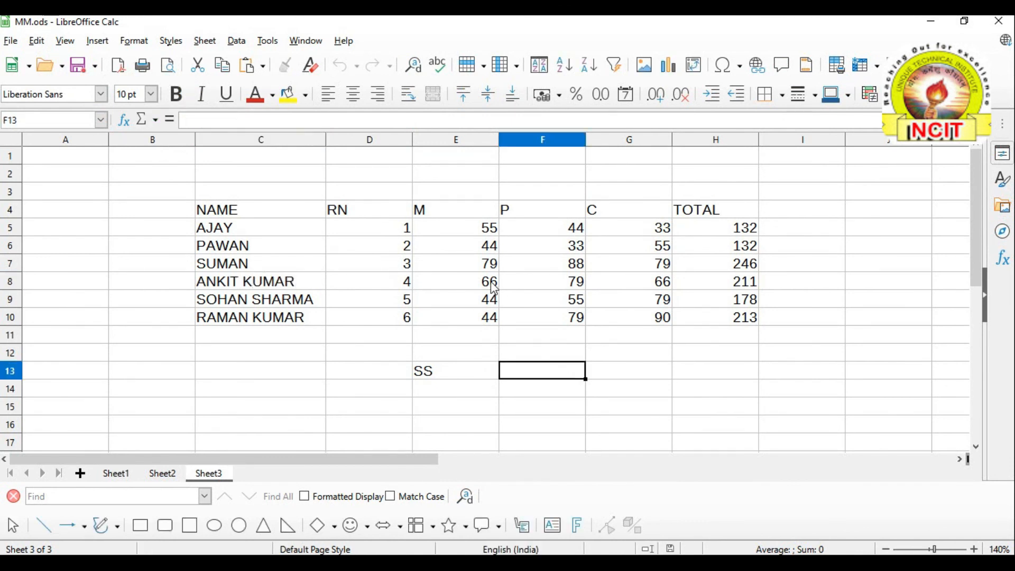
Change ANKIT's M mark in E8 from 66 to 44
left_click(490, 284)
type("44")
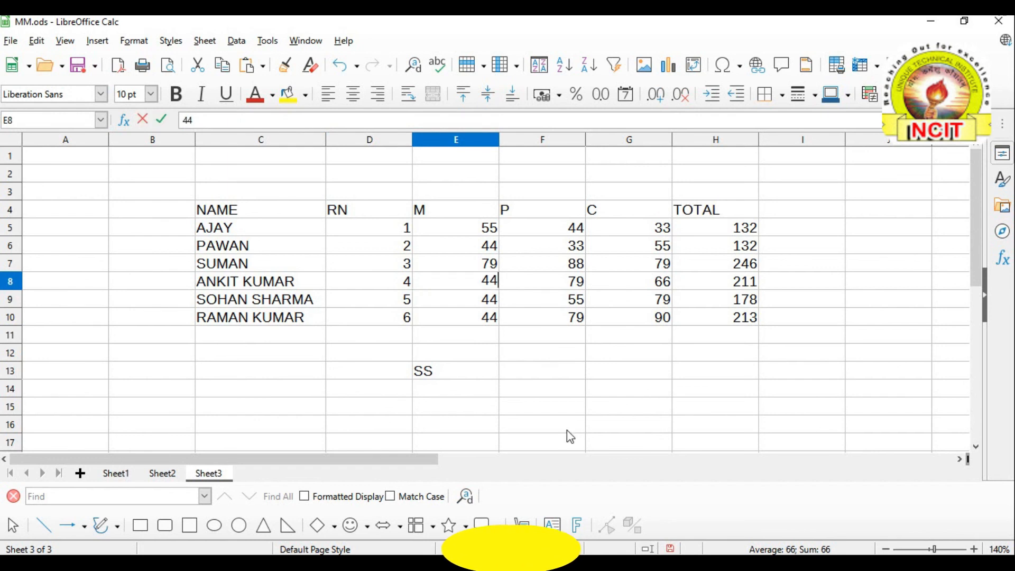
left_click(570, 442)
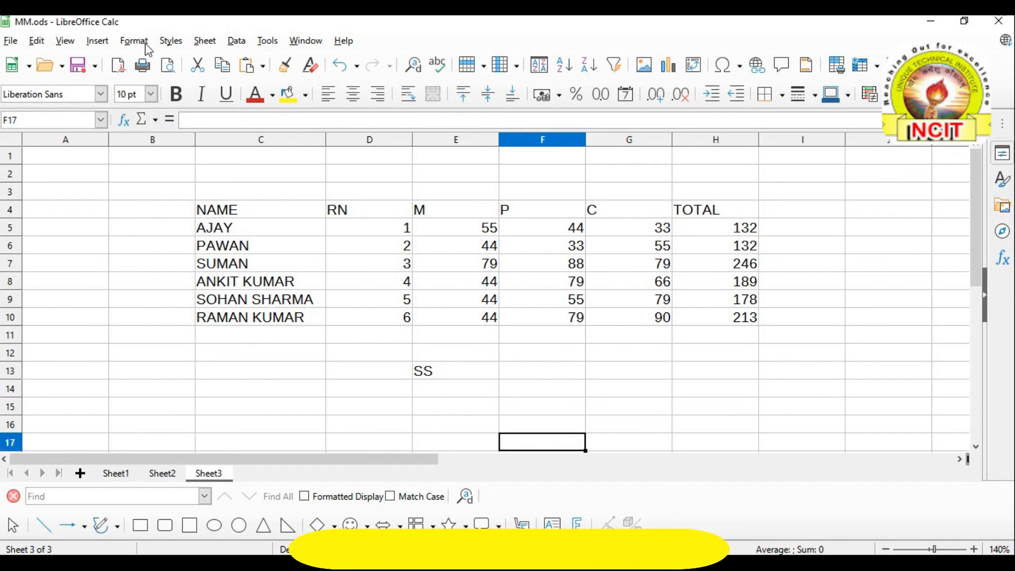